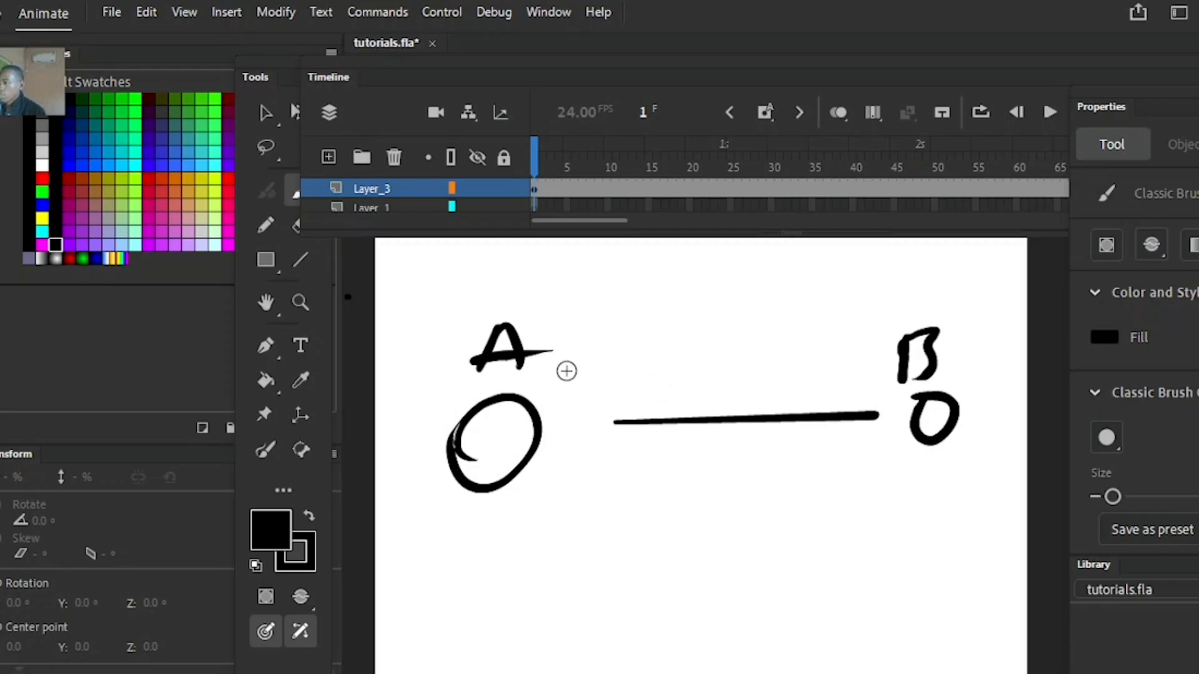
# Step: Brush a wavy horizontal stroke from the letter A to the letter B, above the straight line
pyautogui.moveTo(551, 377); pyautogui.dragTo(553, 381)
pyautogui.moveTo(673, 378); pyautogui.dragTo(765, 383)
pyautogui.moveTo(873, 375); pyautogui.dragTo(895, 383)
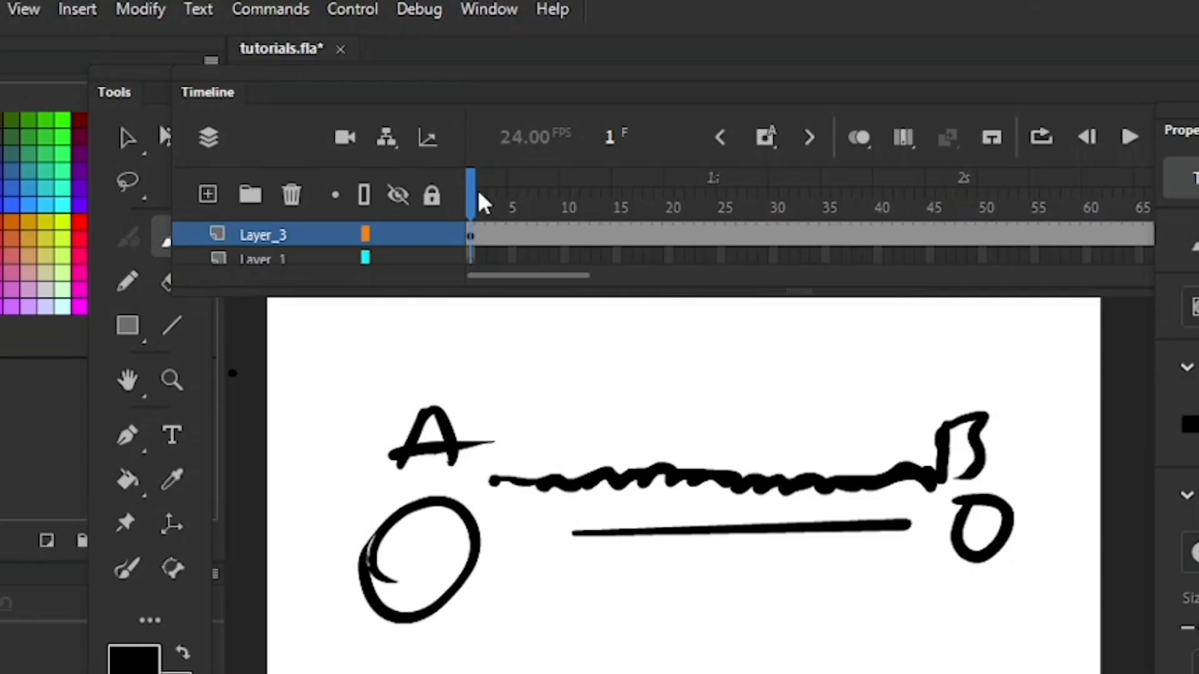
# Step: Play the timeline and scrub the playhead back to frame 5
pyautogui.press('Return')
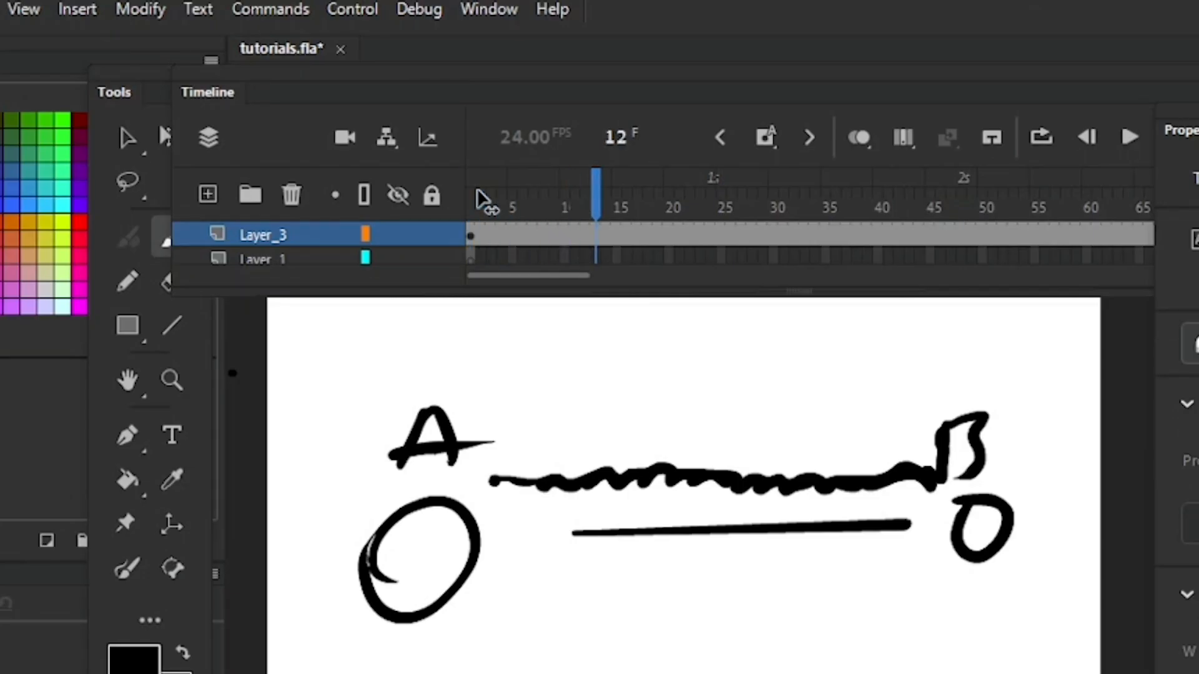
pyautogui.moveTo(710, 193); pyautogui.dragTo(616, 192)
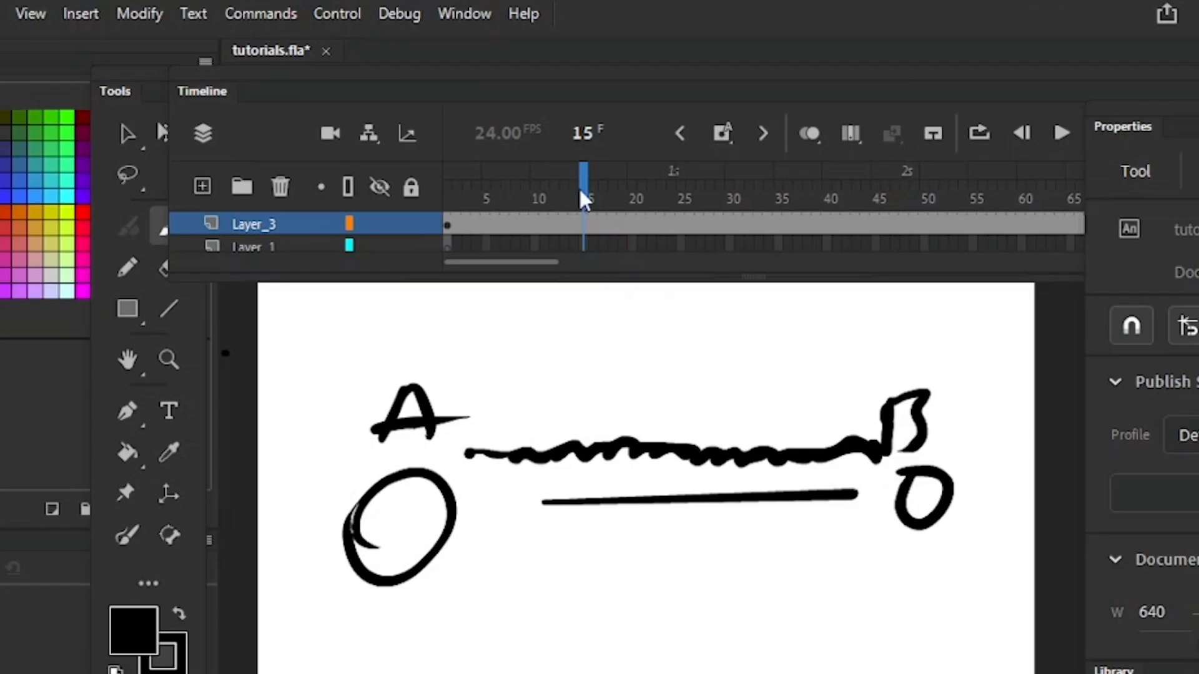
pyautogui.press('Return')
pyautogui.moveTo(642, 189); pyautogui.dragTo(486, 190)
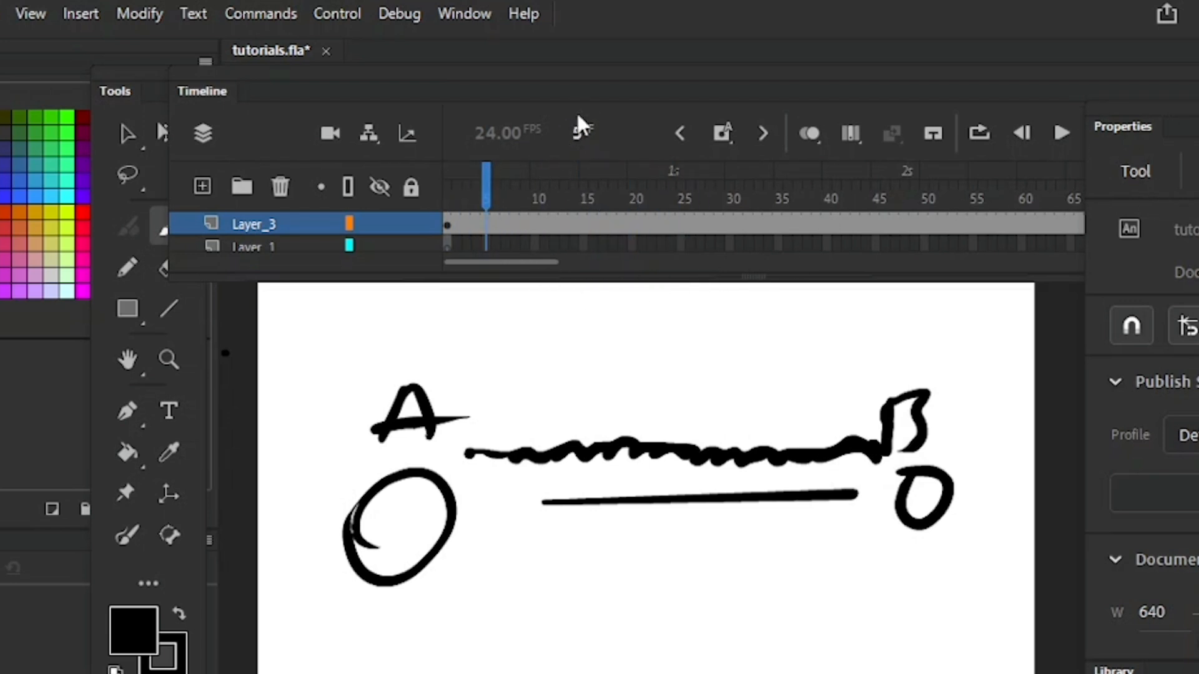
# Step: Reposition the floating Timeline panel to expose its zoom control and magnify the frames to the maximum
pyautogui.moveTo(599, 102); pyautogui.dragTo(469, 102)
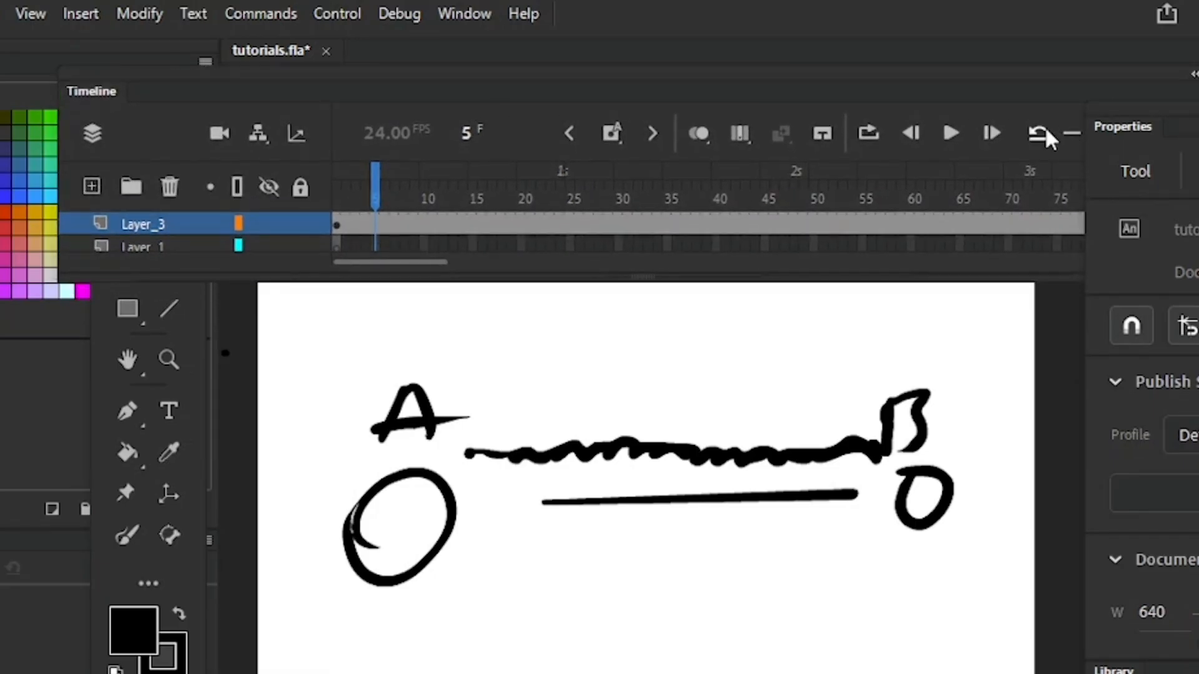
pyautogui.moveTo(1059, 80); pyautogui.dragTo(978, 89)
pyautogui.scroll(-3, 993, 135)
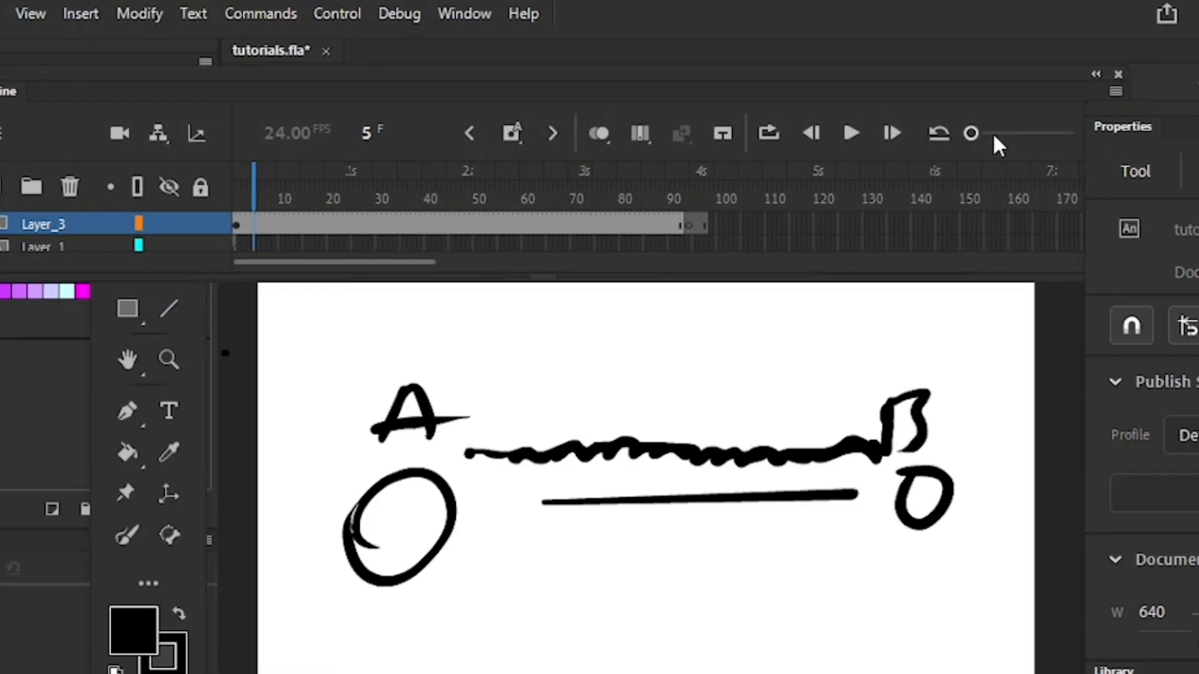
pyautogui.scroll(10, 992, 136)
pyautogui.scroll(-1, 992, 134)
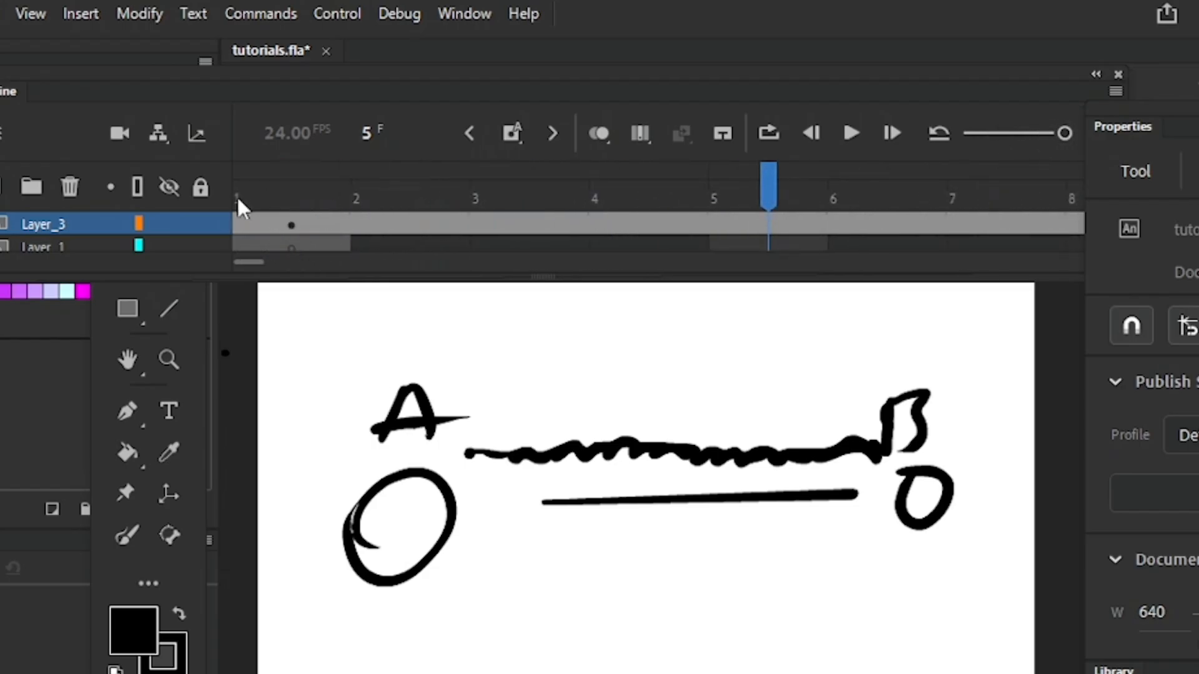
# Step: Inspect the timeline around the one-second mark at frame 24, and return the playhead to frame 1
pyautogui.press('Return')
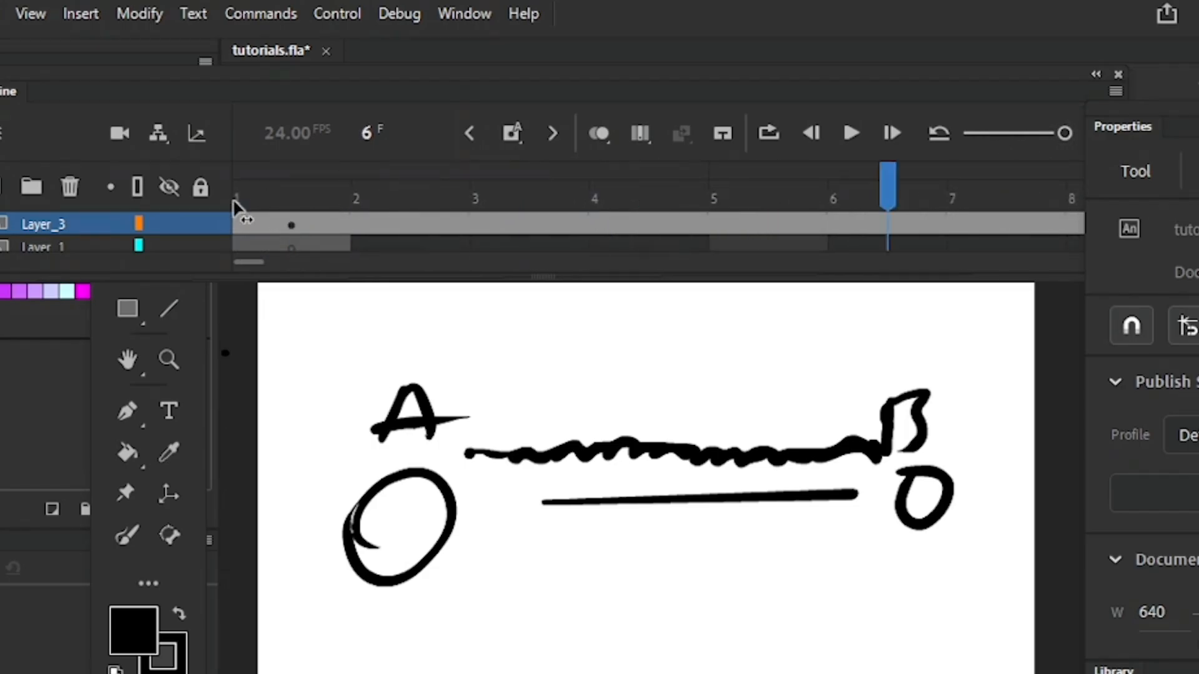
pyautogui.moveTo(253, 269); pyautogui.dragTo(281, 269)
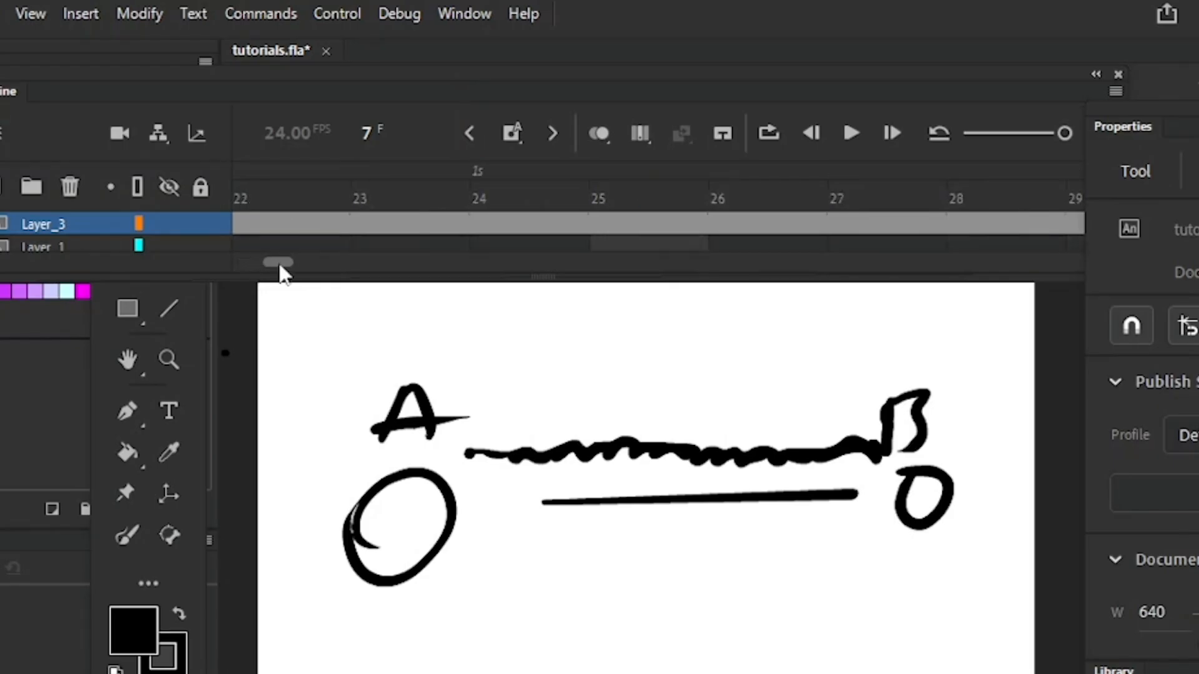
pyautogui.click(491, 176)
pyautogui.press(',')
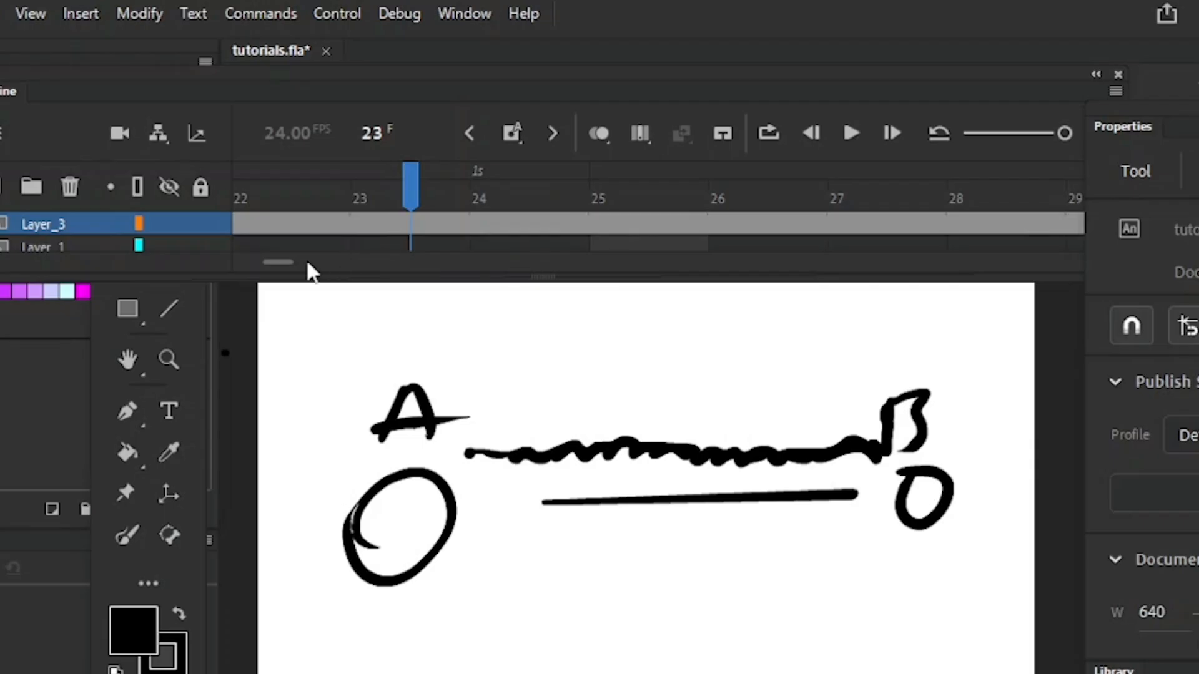
pyautogui.hscroll(-5, 286, 270)
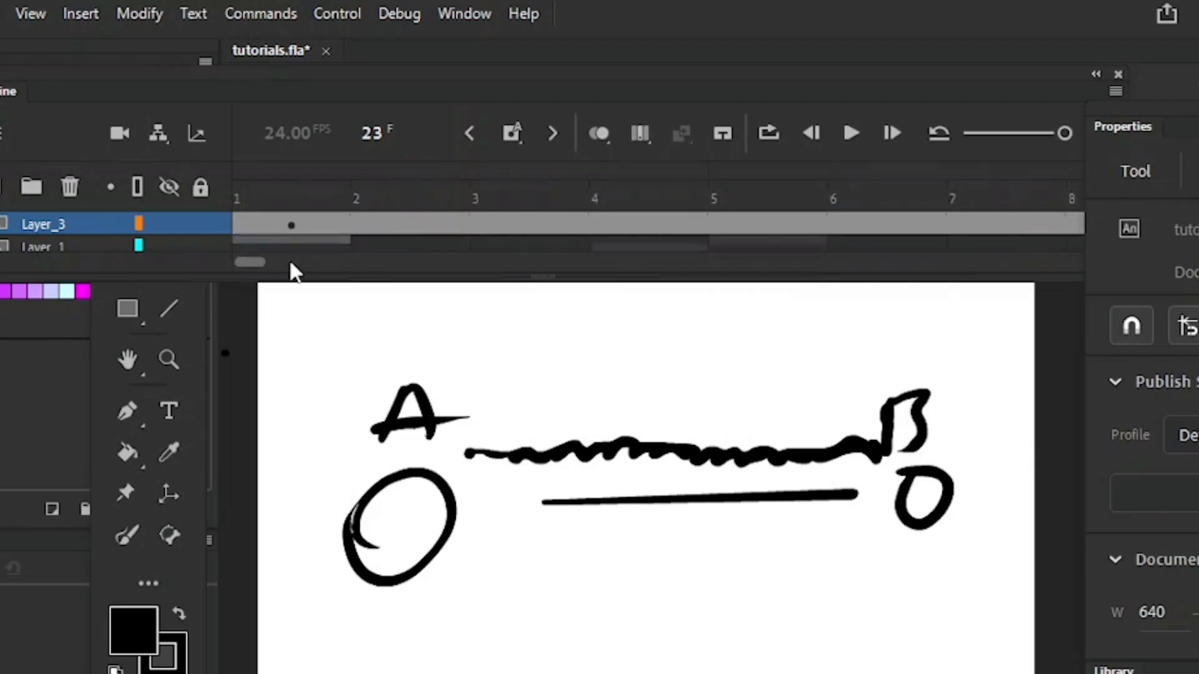
pyautogui.click(247, 170)
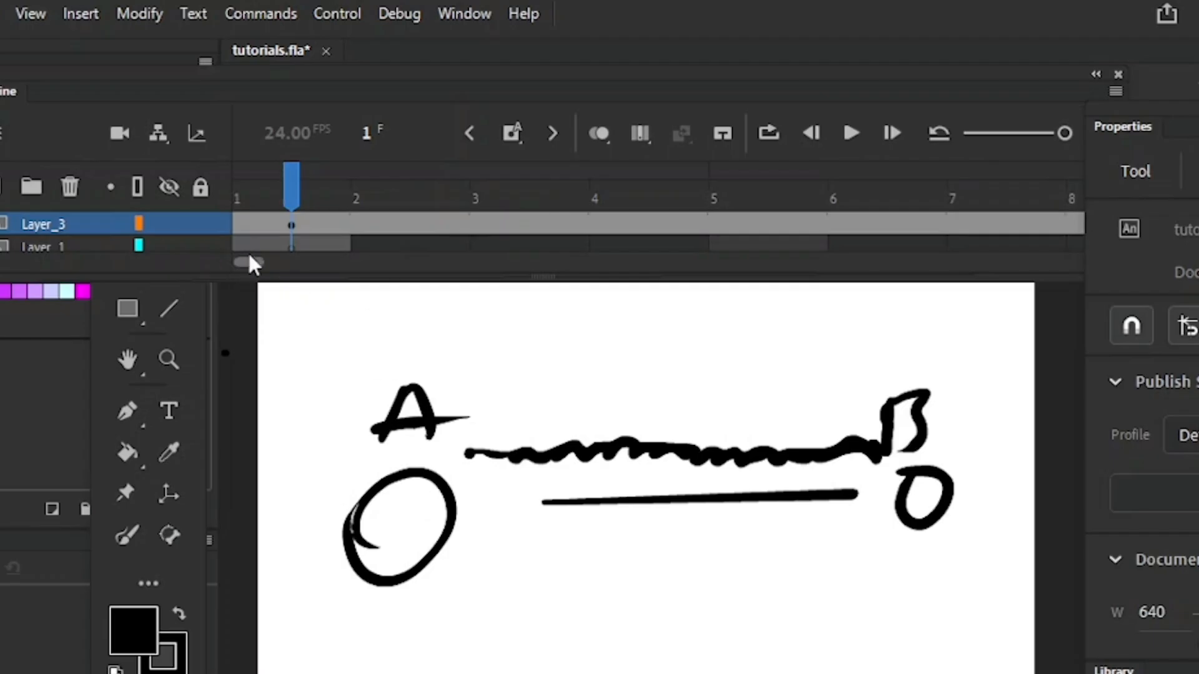
# Step: Examine the span of frames between frame 1 and the one-second mark at frame 24
pyautogui.hscroll(7, 245, 264)
pyautogui.hscroll(-4, 244, 263)
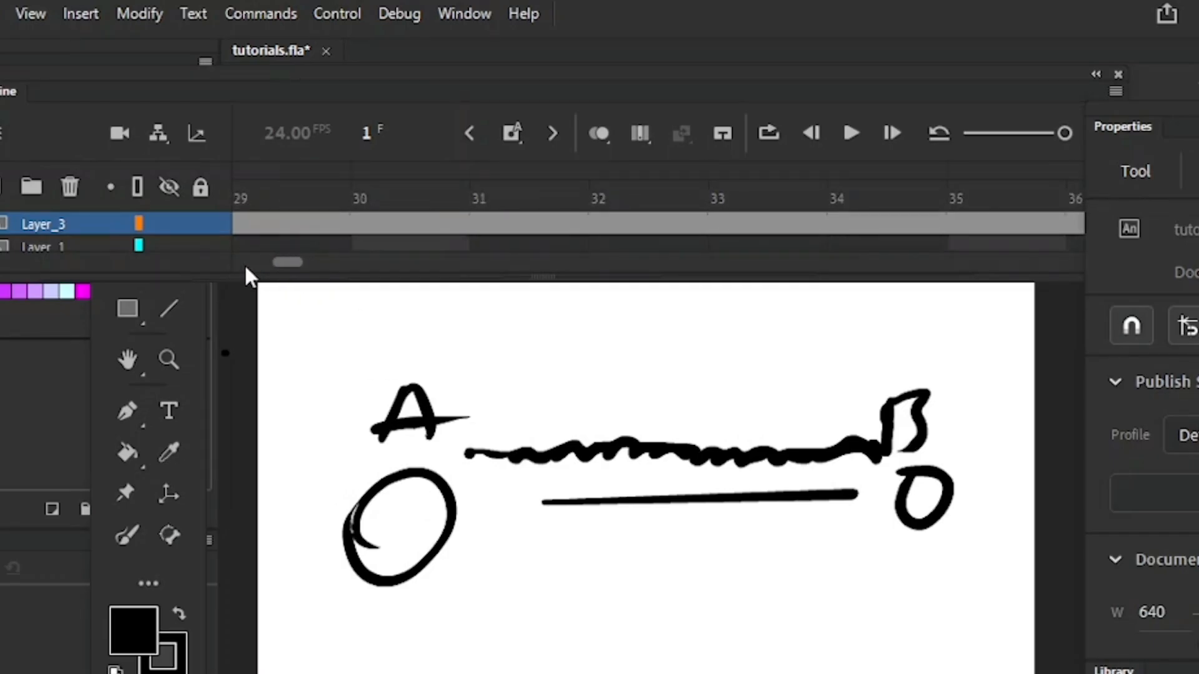
pyautogui.hscroll(3, 245, 263)
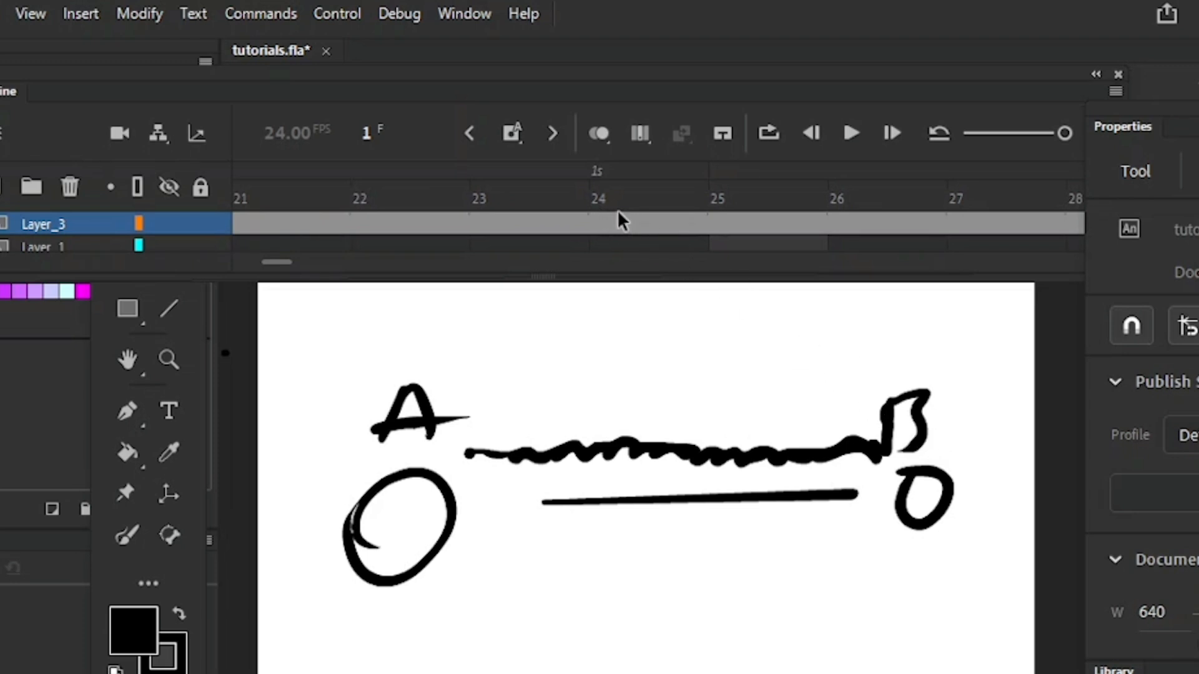
pyautogui.hscroll(-6, 286, 273)
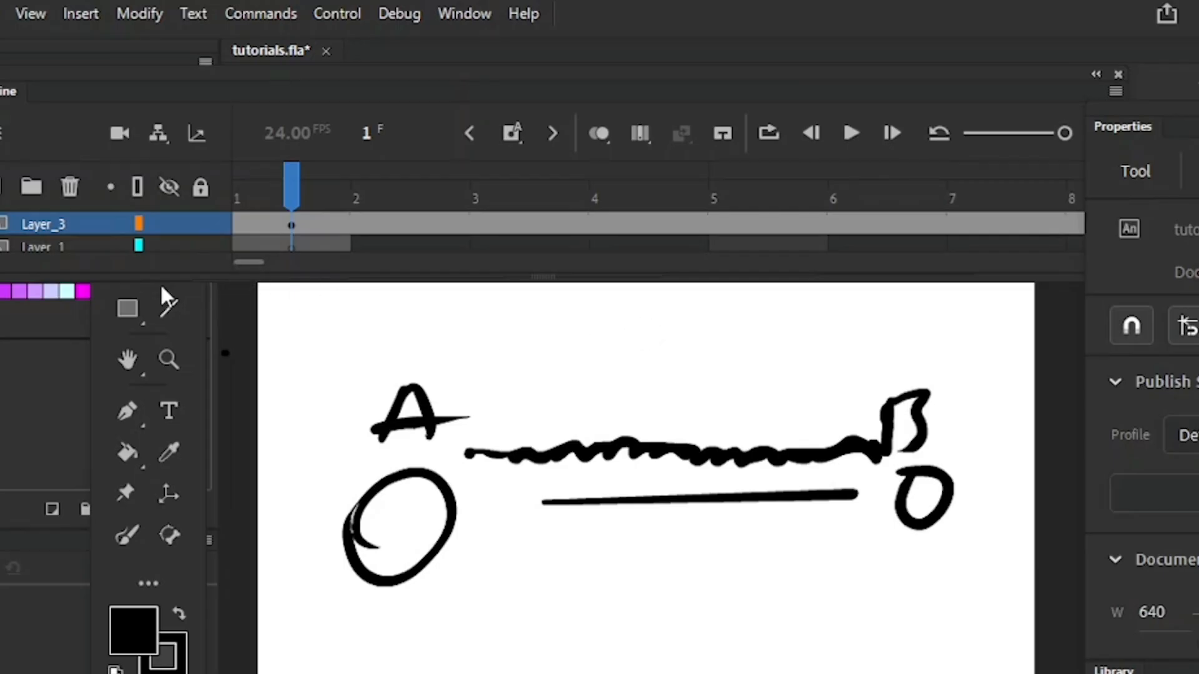
pyautogui.hscroll(5, 241, 264)
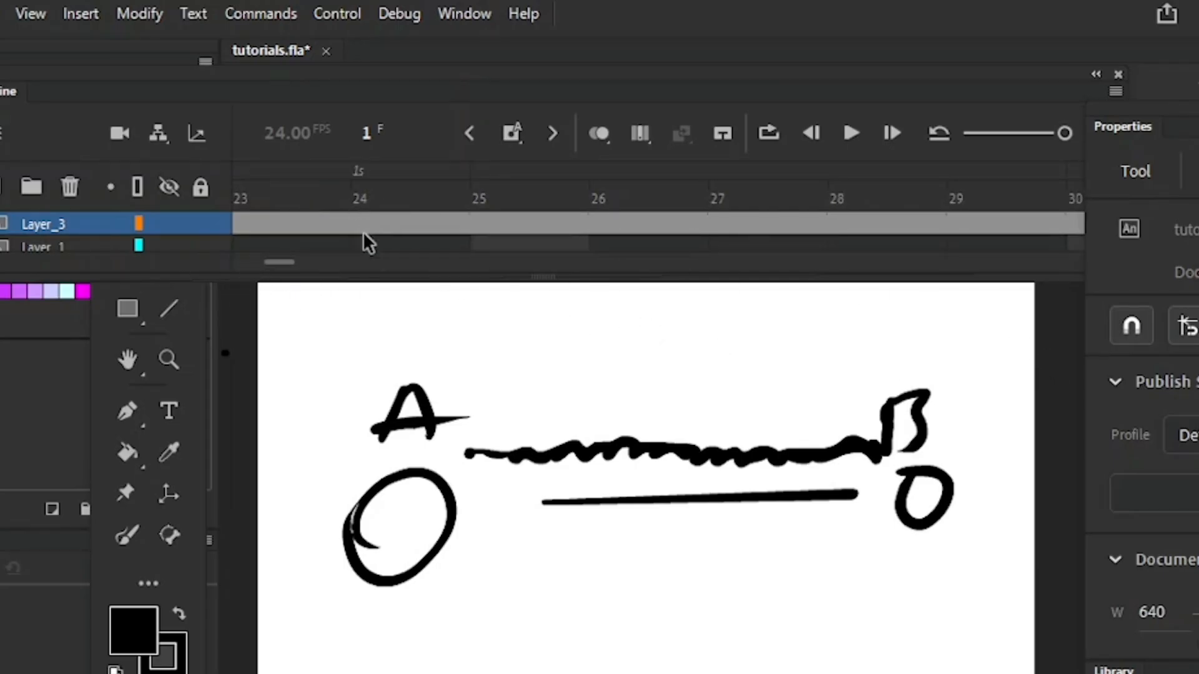
pyautogui.hscroll(-5, 286, 268)
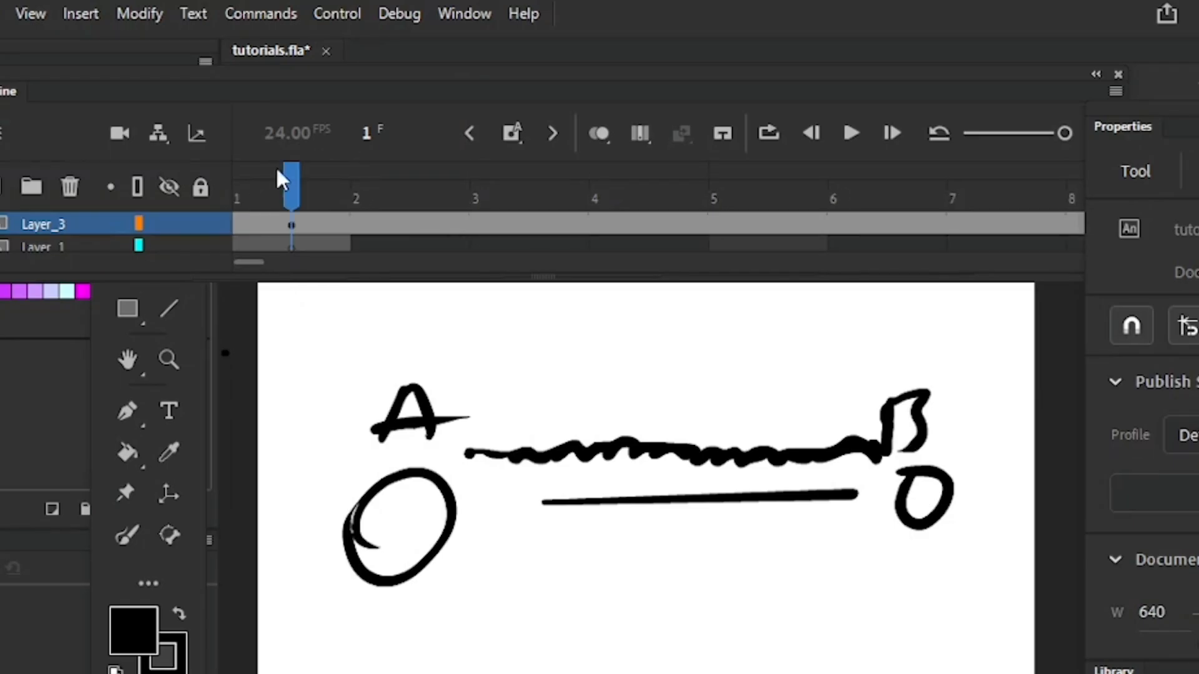
# Step: Select the whole A-to-B sketch on the stage and delete it
pyautogui.hotkey('ctrl', '-')
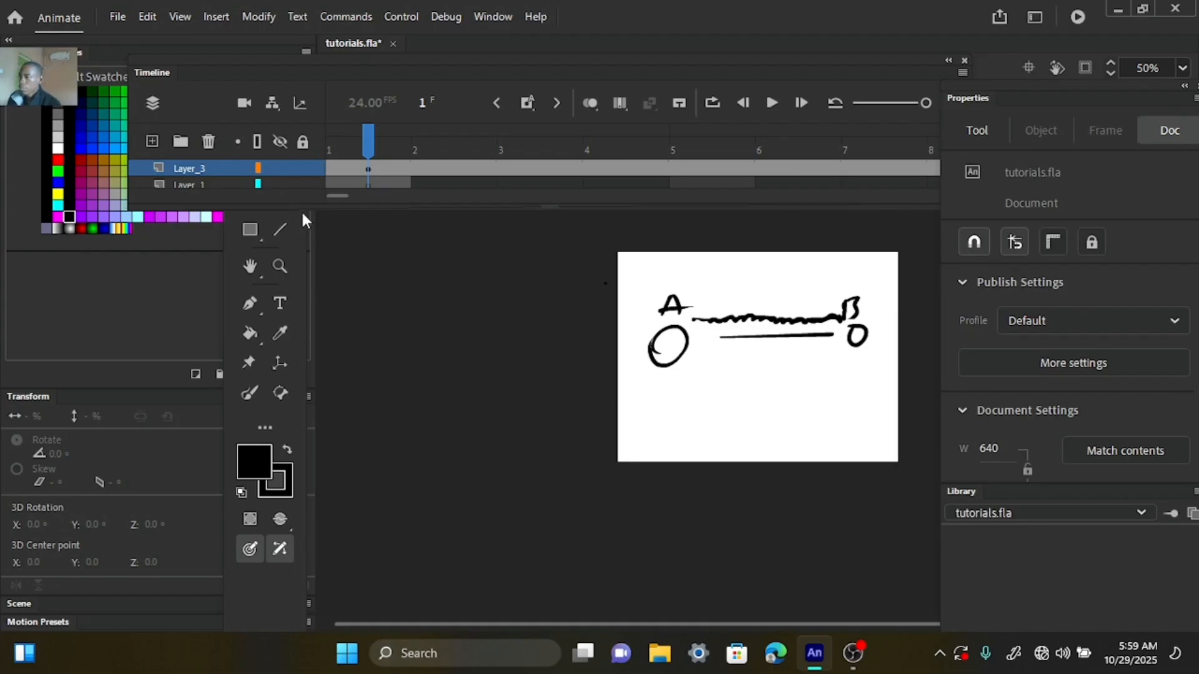
pyautogui.press('b')
pyautogui.click(280, 103)
pyautogui.moveTo(643, 271)
pyautogui.mouseDown()
pyautogui.moveTo(911, 407)
pyautogui.moveTo(890, 386)
pyautogui.moveTo(821, 415)
pyautogui.moveTo(780, 415)
pyautogui.mouseUp()
pyautogui.press('Delete')
pyautogui.hotkey('ctrl', '=')
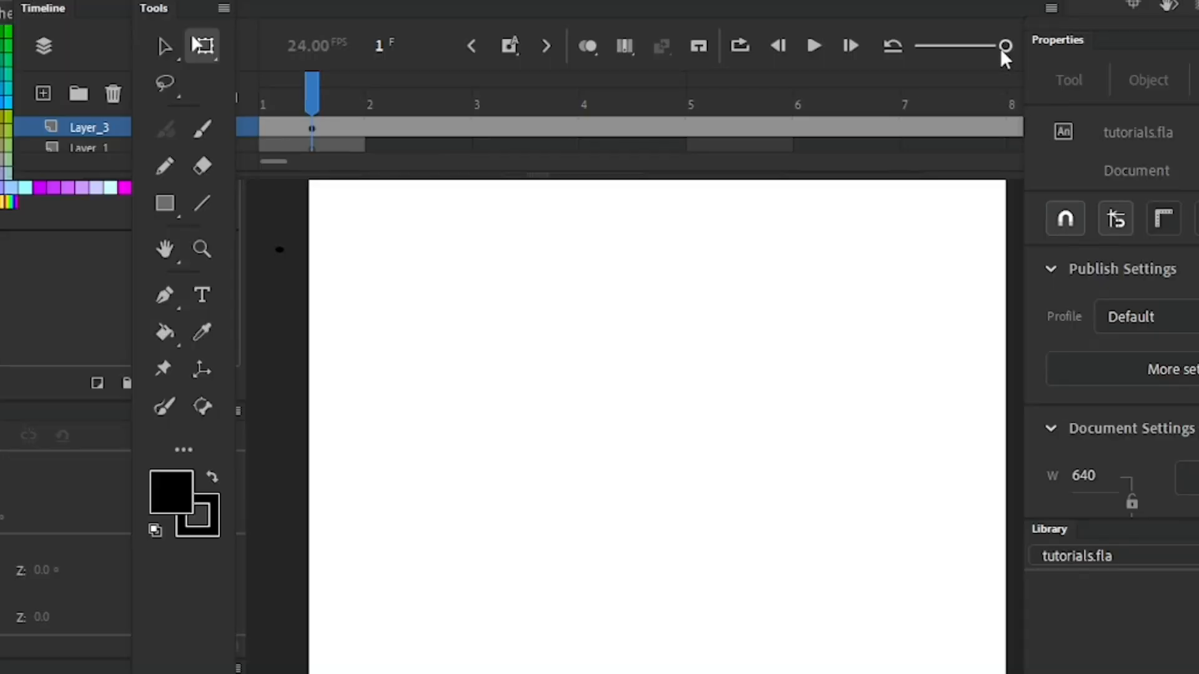
# Step: Brush a long, wavy closed outline on frame 1 and write the letter A above it
pyautogui.moveTo(1002, 49); pyautogui.dragTo(922, 47)
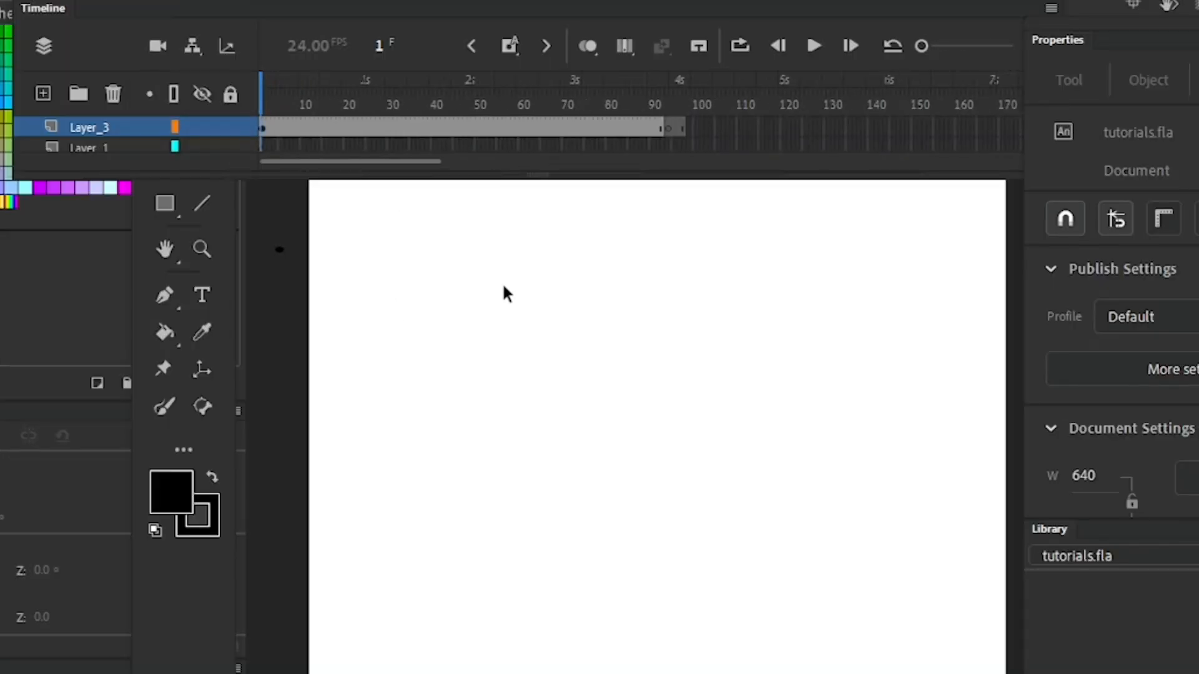
pyautogui.press('b')
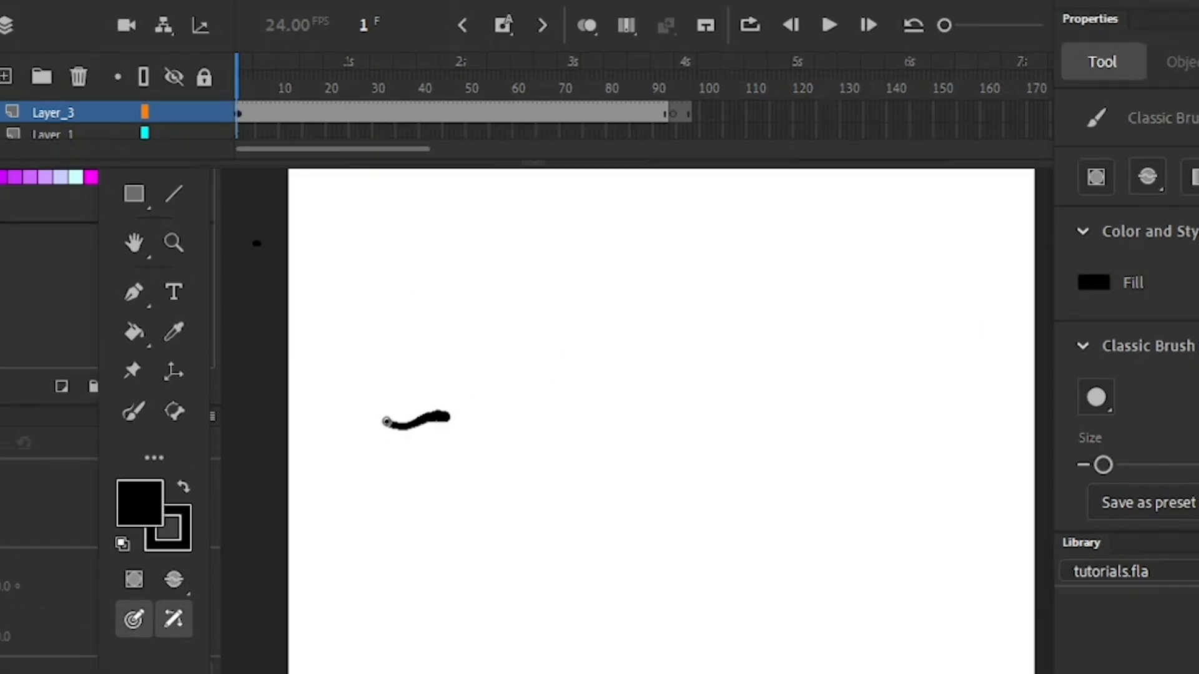
pyautogui.moveTo(534, 426)
pyautogui.mouseDown()
pyautogui.moveTo(559, 433)
pyautogui.moveTo(555, 453)
pyautogui.moveTo(353, 448)
pyautogui.moveTo(409, 424)
pyautogui.mouseUp()
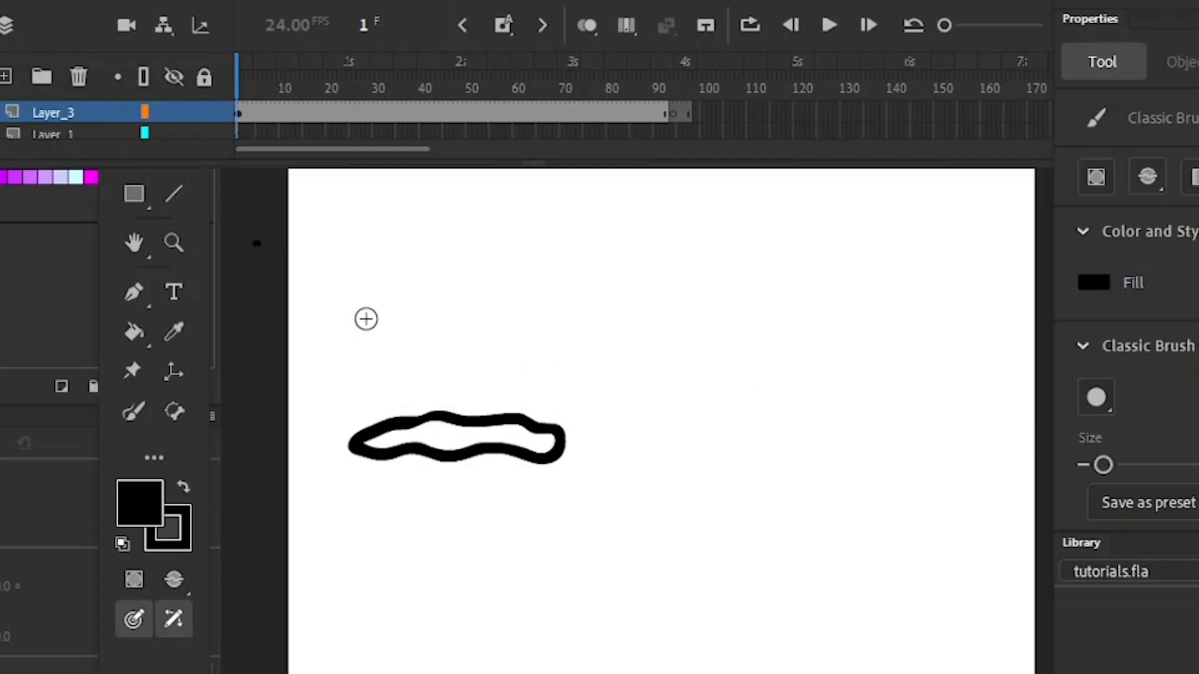
pyautogui.moveTo(367, 326); pyautogui.dragTo(393, 324)
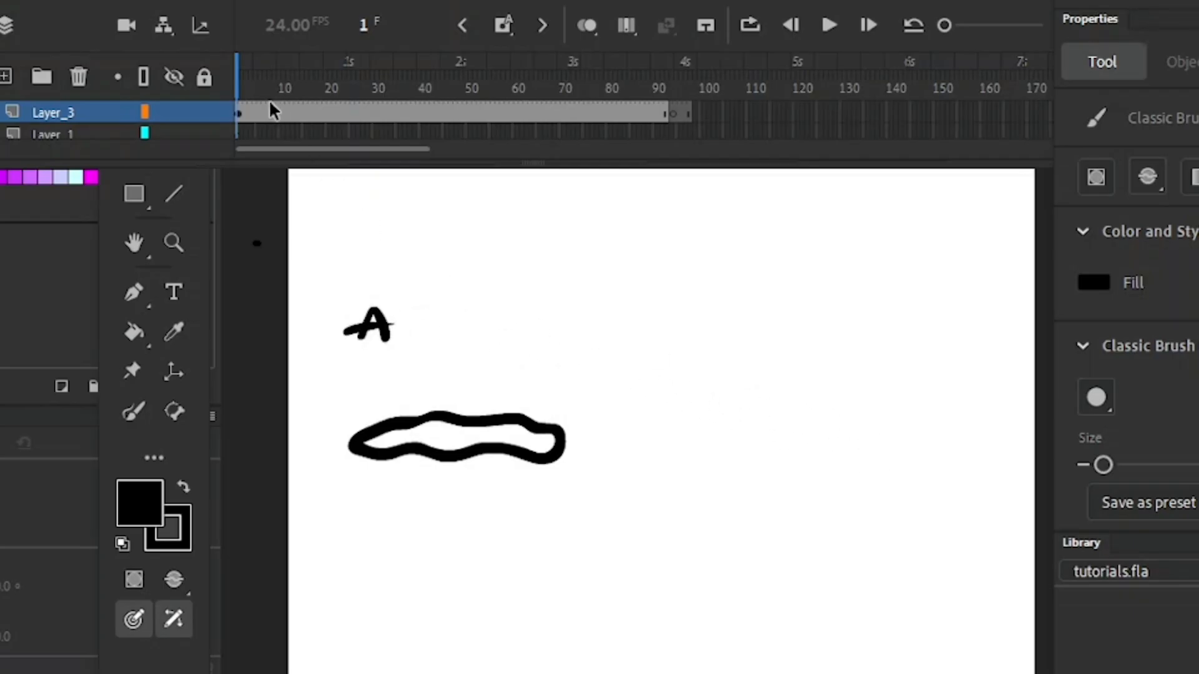
# Step: Return the playhead to frame 1 and briefly play the timeline
pyautogui.press('.')
pyautogui.press('.')
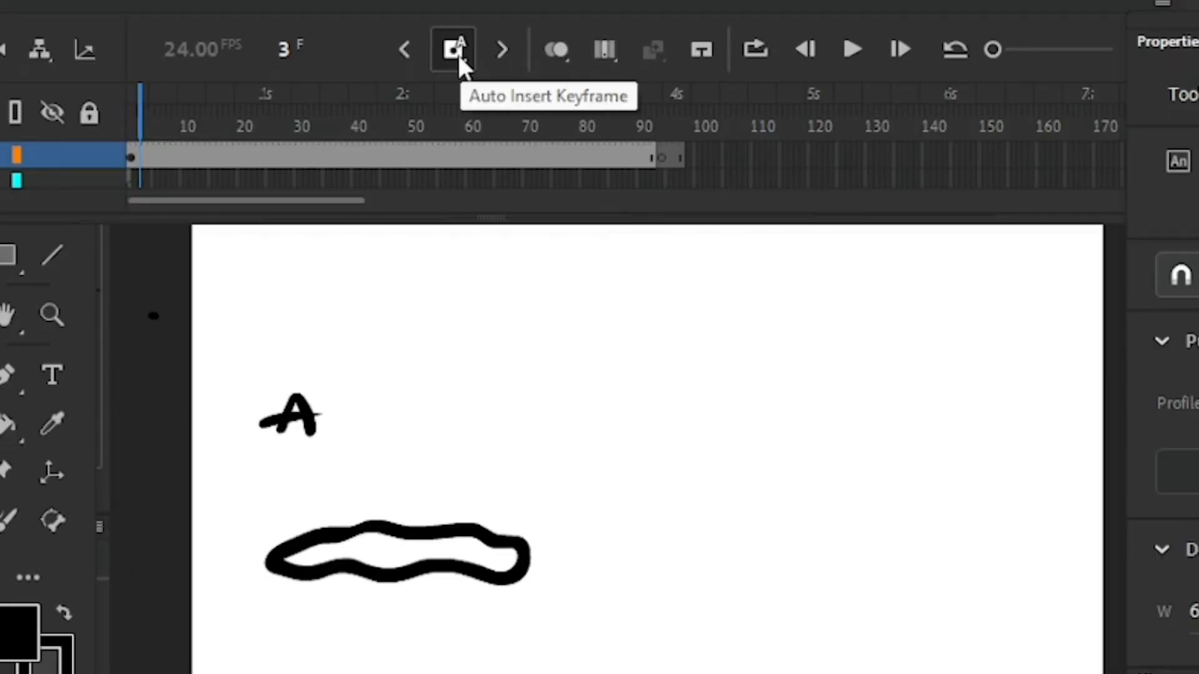
pyautogui.moveTo(146, 129); pyautogui.dragTo(47, 144)
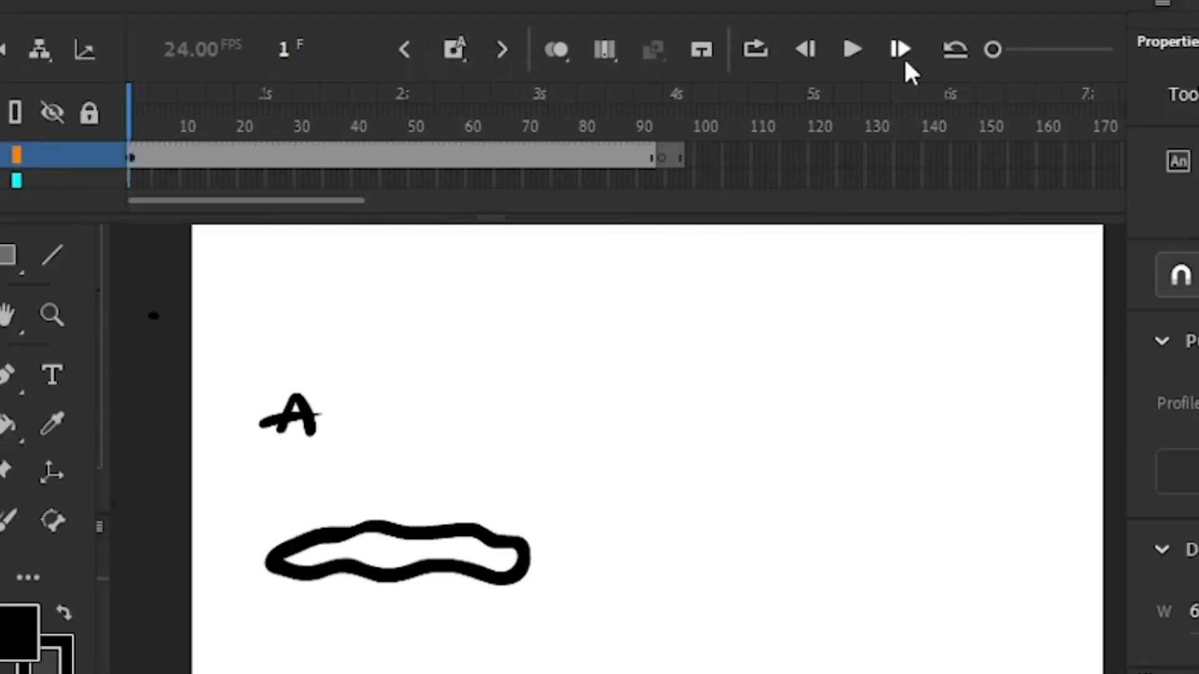
pyautogui.click(854, 51)
pyautogui.click(853, 52)
pyautogui.click(153, 106)
# Step: Step back and forth one frame at a time through the opening frames of the timeline
pyautogui.press(',')
pyautogui.press(',')
pyautogui.press(',')
pyautogui.press(',')
pyautogui.press('.')
pyautogui.press('.')
pyautogui.press('.')
pyautogui.press(',')
pyautogui.press(',')
pyautogui.press('.')
pyautogui.press(',')
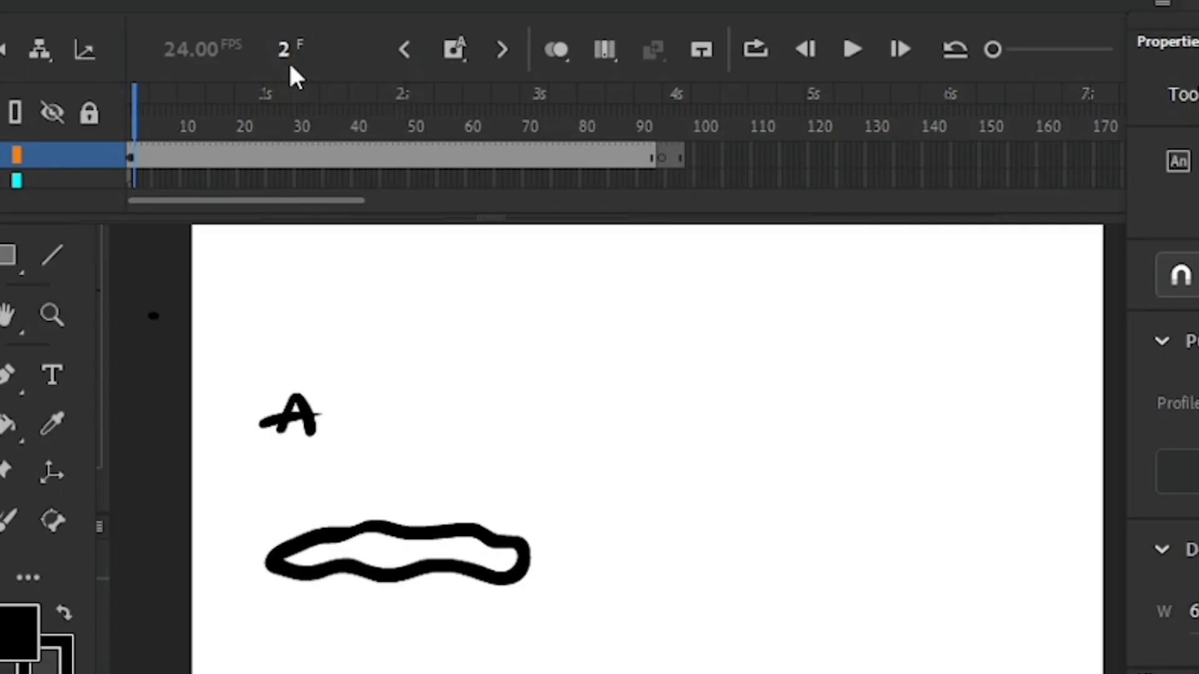
# Step: Go to frame 2 of Layer_3 and insert a keyframe that keeps the drawing
pyautogui.press('.')
pyautogui.press('.')
pyautogui.press('.')
pyautogui.press('.')
pyautogui.press(',')
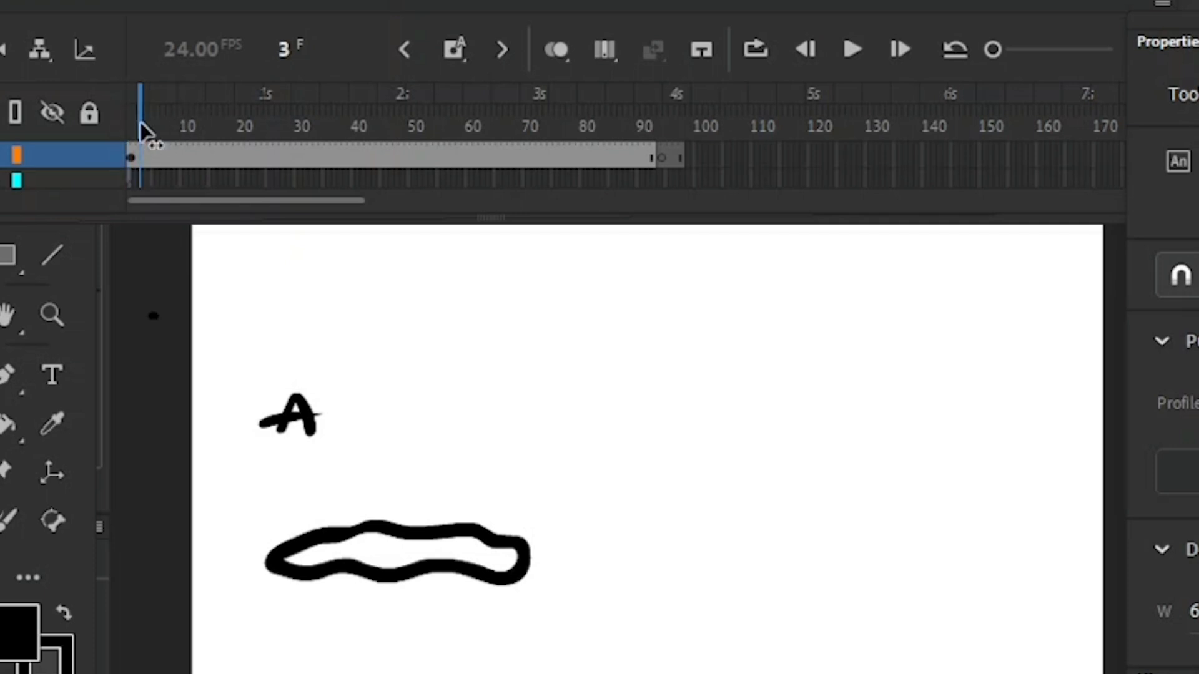
pyautogui.press(',')
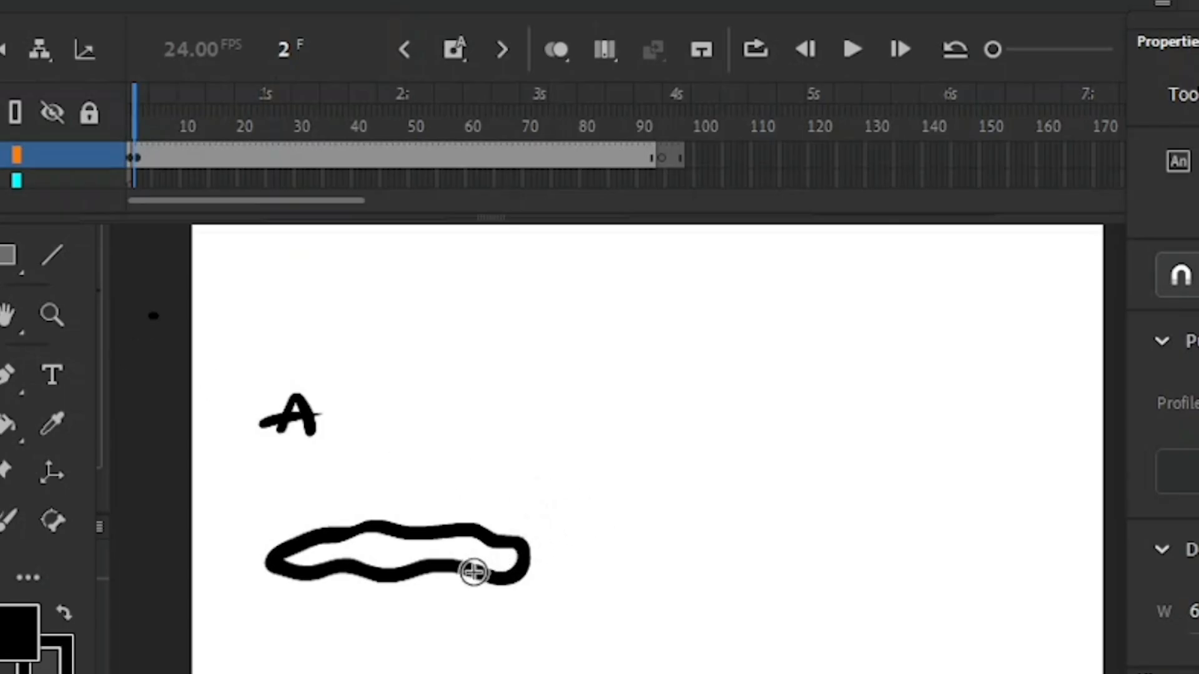
# Step: Toggle onion skinning on and off at frame 2
pyautogui.click(556, 51)
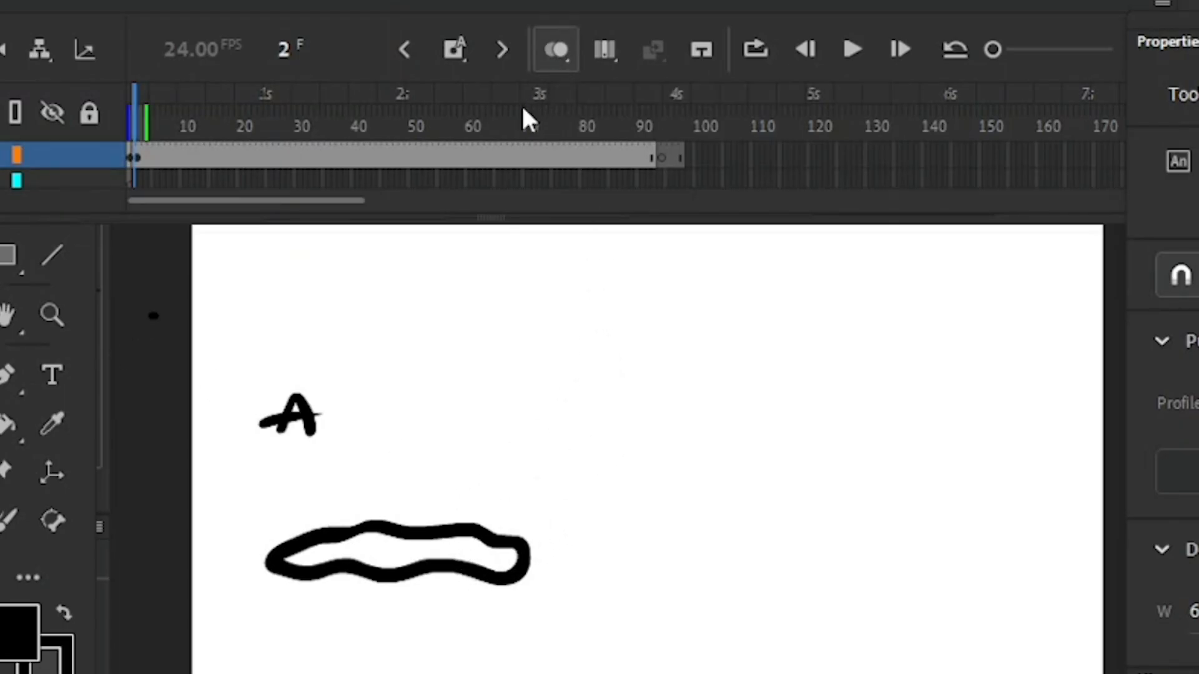
pyautogui.click(553, 53)
pyautogui.click(554, 55)
pyautogui.click(554, 55)
# Step: Erase the wavy outline on frame 2, leaving the letter A in place
pyautogui.press('e')
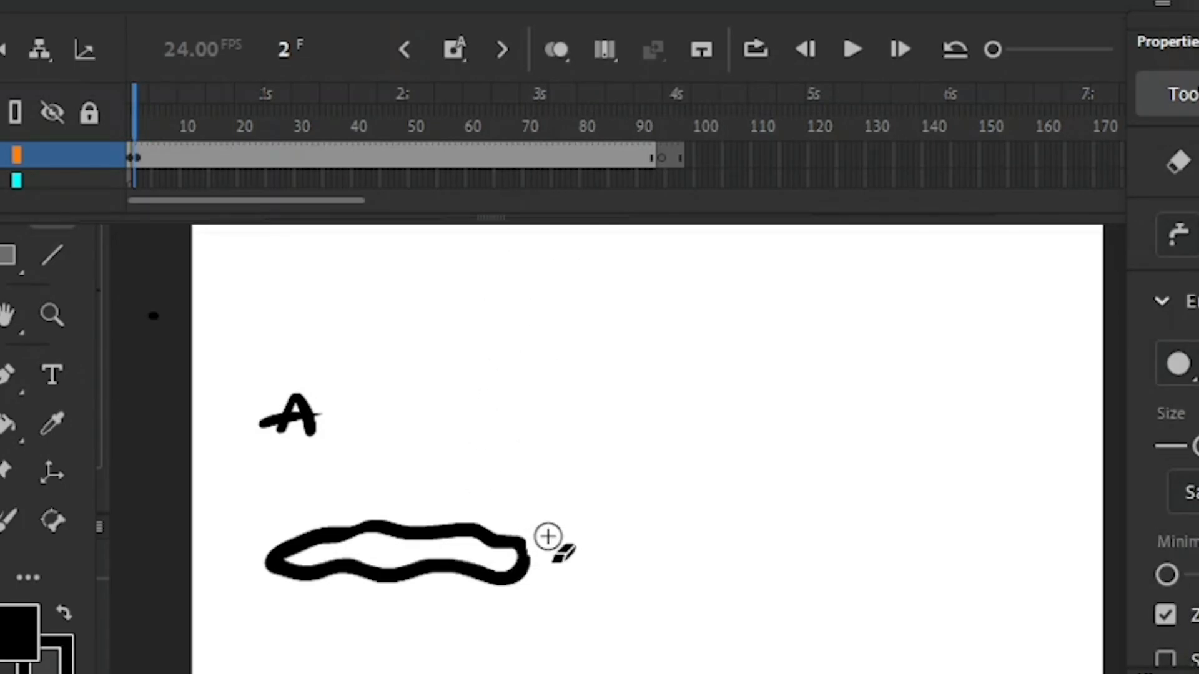
pyautogui.moveTo(491, 574)
pyautogui.mouseDown()
pyautogui.moveTo(533, 533)
pyautogui.moveTo(396, 576)
pyautogui.moveTo(514, 543)
pyautogui.moveTo(402, 532)
pyautogui.mouseUp()
pyautogui.moveTo(394, 575)
pyautogui.mouseDown()
pyautogui.moveTo(340, 574)
pyautogui.moveTo(375, 530)
pyautogui.moveTo(293, 537)
pyautogui.mouseUp()
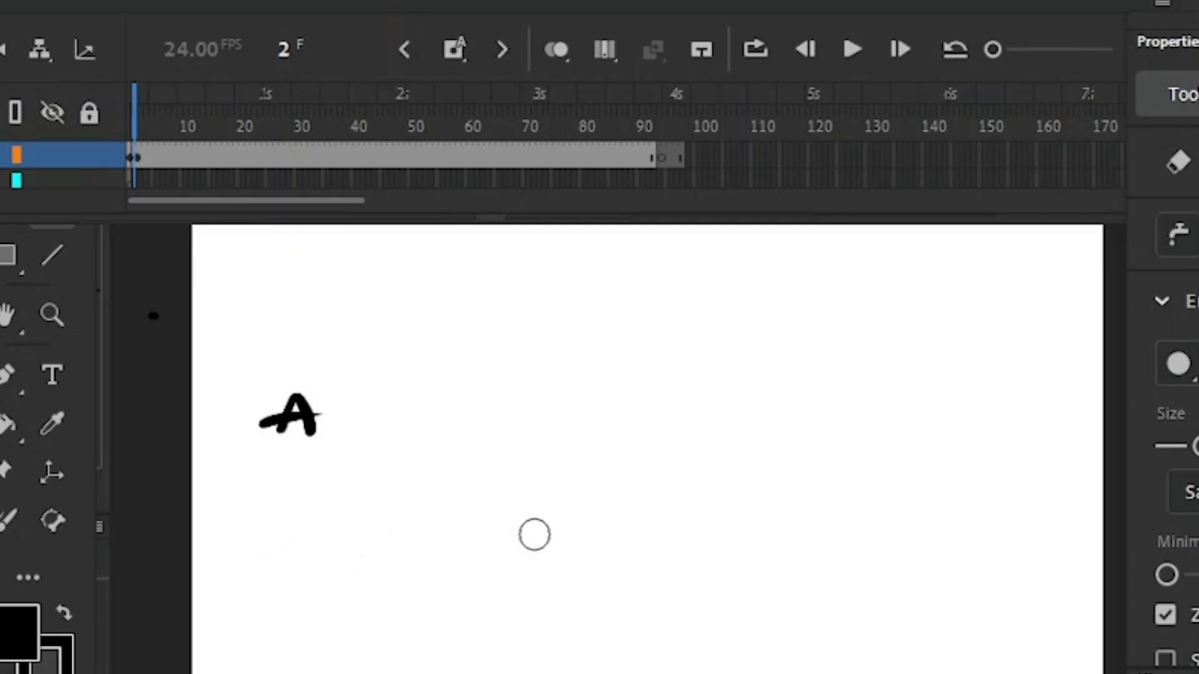
# Step: Enable onion skinning and brush a longer version of the wavy outline on frame 2, extending past the ghosted shape's right end
pyautogui.click(569, 50)
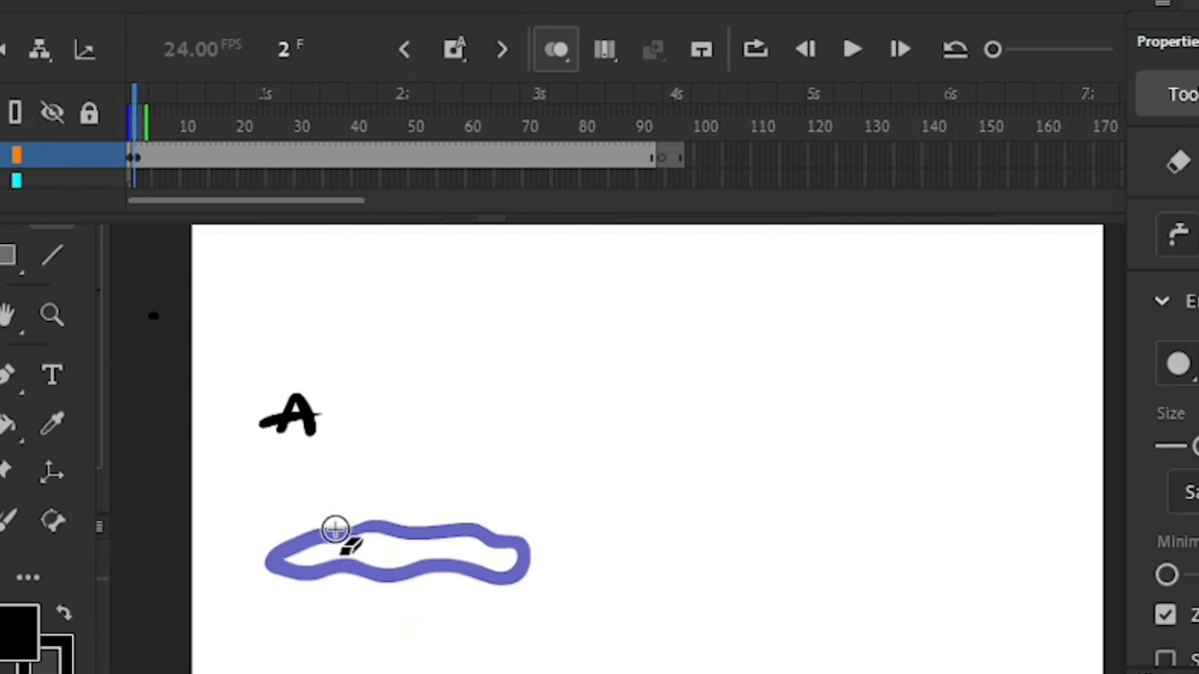
pyautogui.press('b')
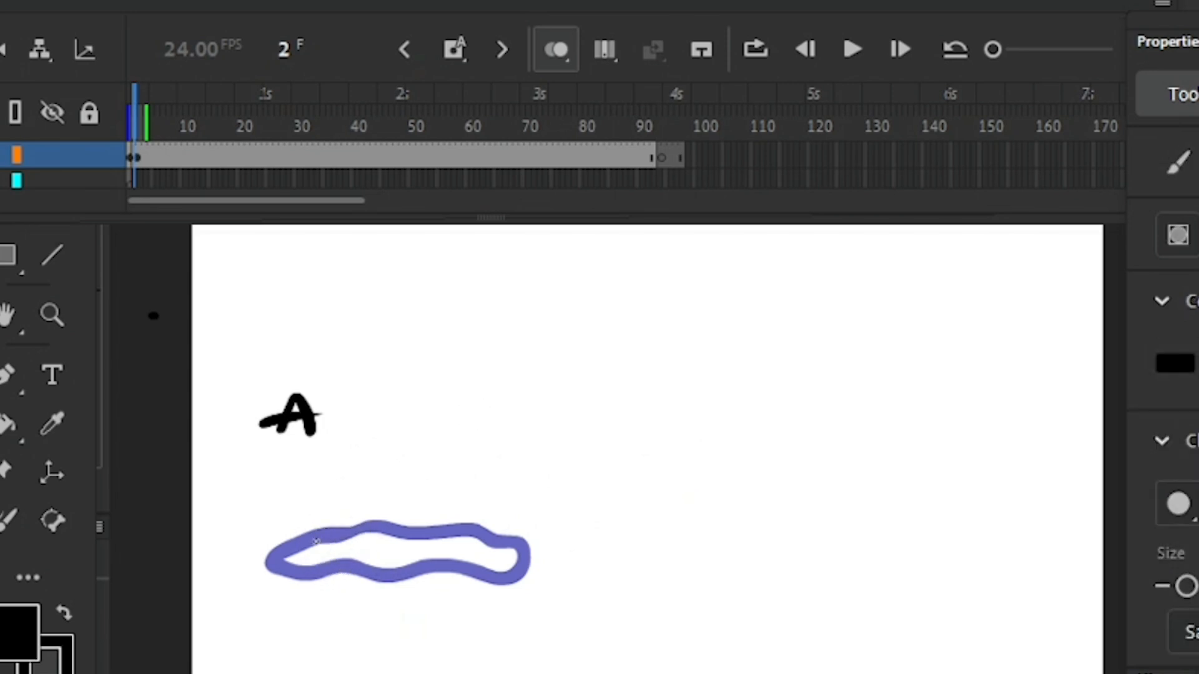
pyautogui.moveTo(329, 533); pyautogui.dragTo(377, 521)
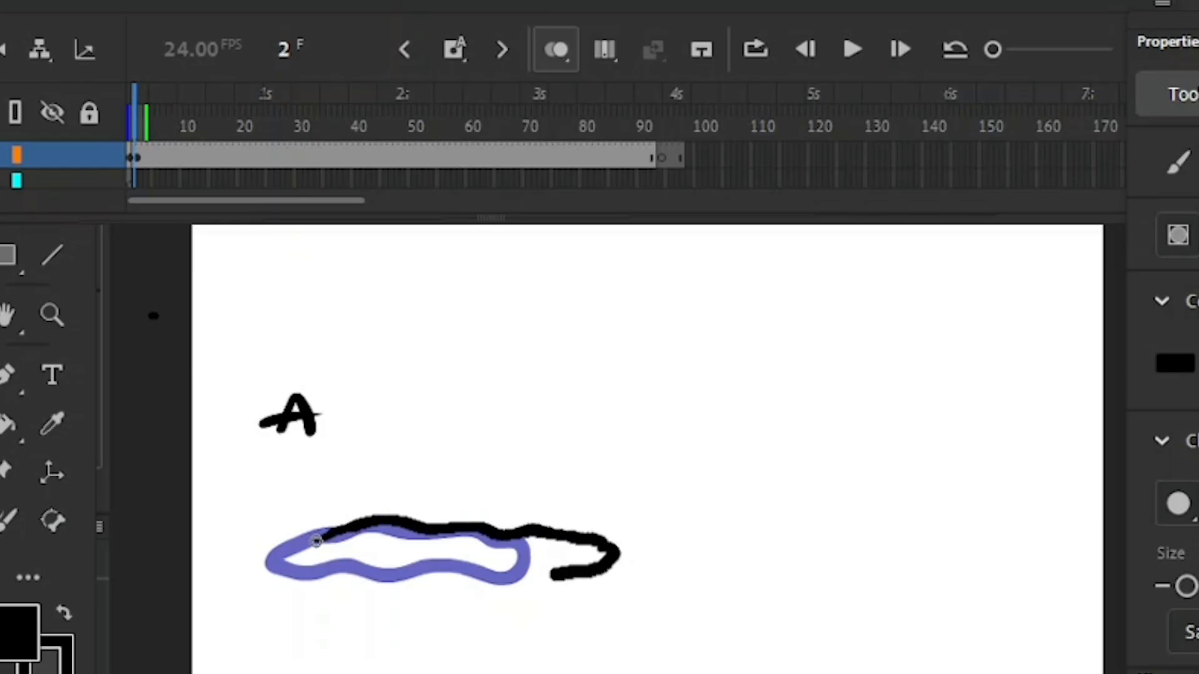
pyautogui.moveTo(503, 574); pyautogui.dragTo(394, 573)
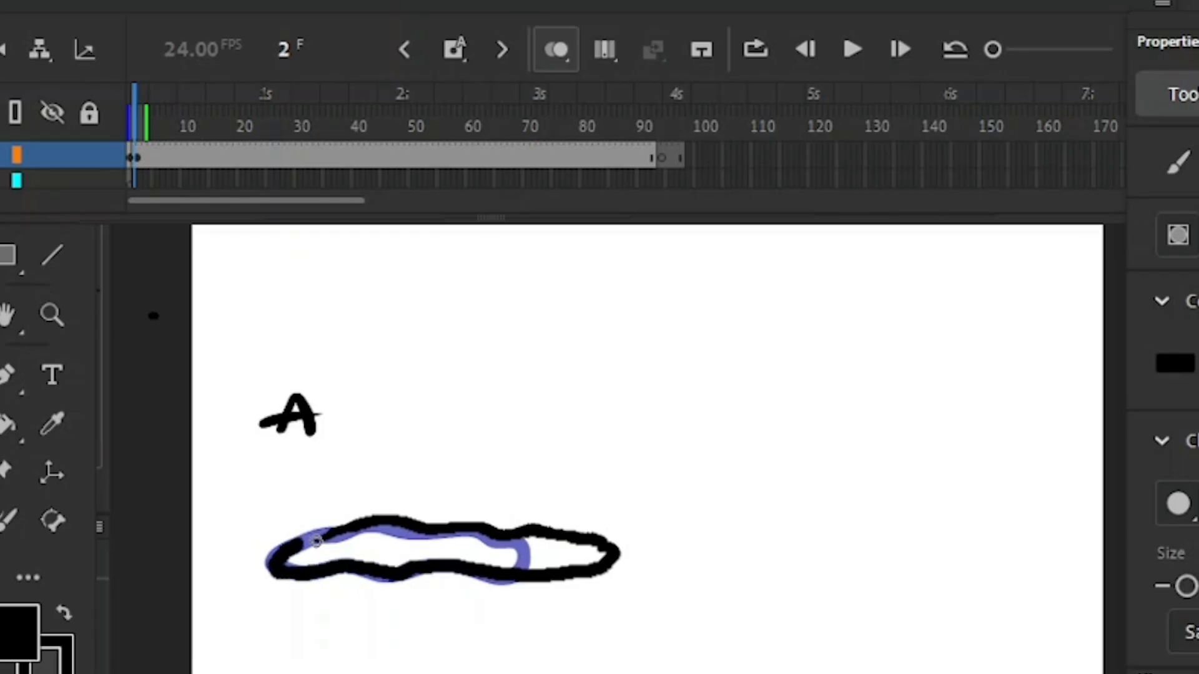
# Step: Erase the upper edge at the right end of the frame 2 outline and redraw it dipping lower into a narrower tip
pyautogui.press('e')
pyautogui.moveTo(628, 545); pyautogui.dragTo(618, 542)
pyautogui.press('b')
pyautogui.moveTo(463, 528); pyautogui.dragTo(473, 530)
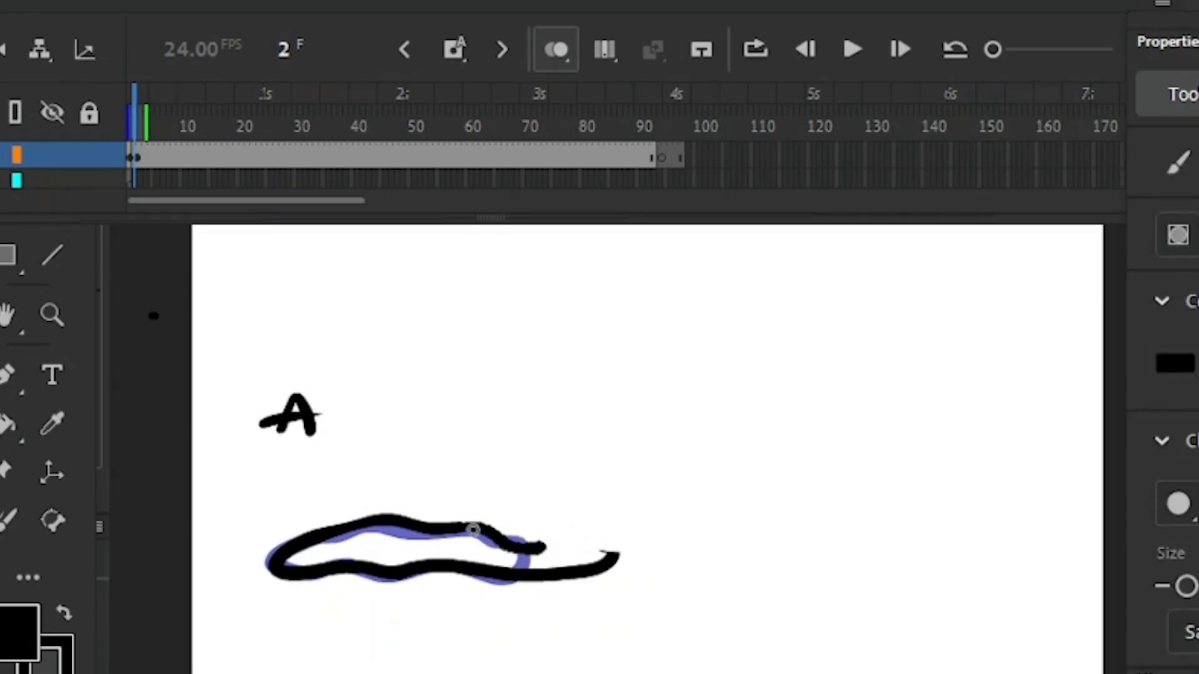
pyautogui.moveTo(473, 530); pyautogui.dragTo(604, 556)
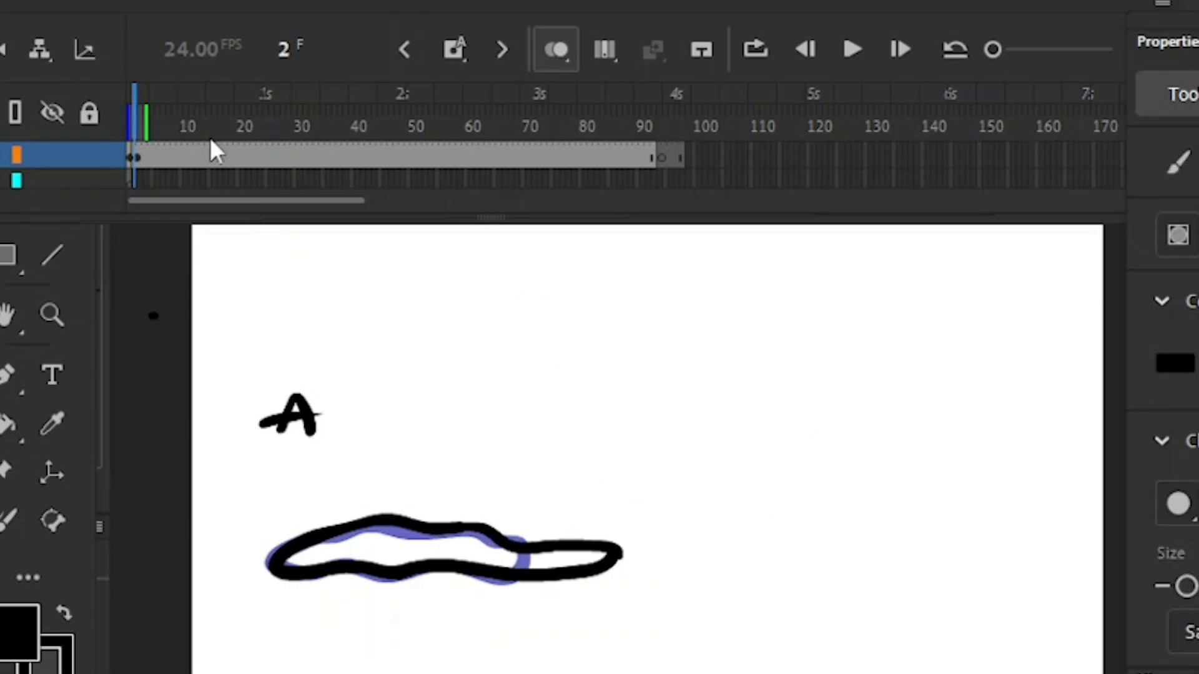
# Step: Insert a keyframe that keeps the drawing at frame 3 and enable onion skinning there
pyautogui.click(550, 56)
pyautogui.moveTo(141, 117); pyautogui.dragTo(132, 117)
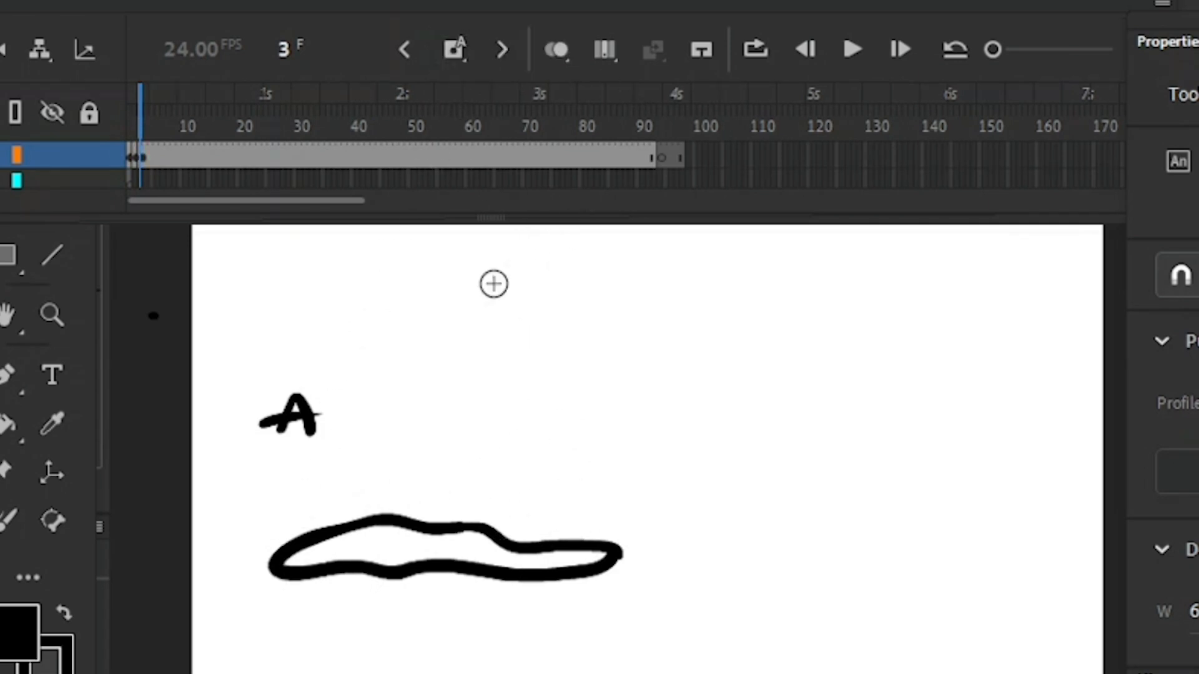
pyautogui.click(560, 55)
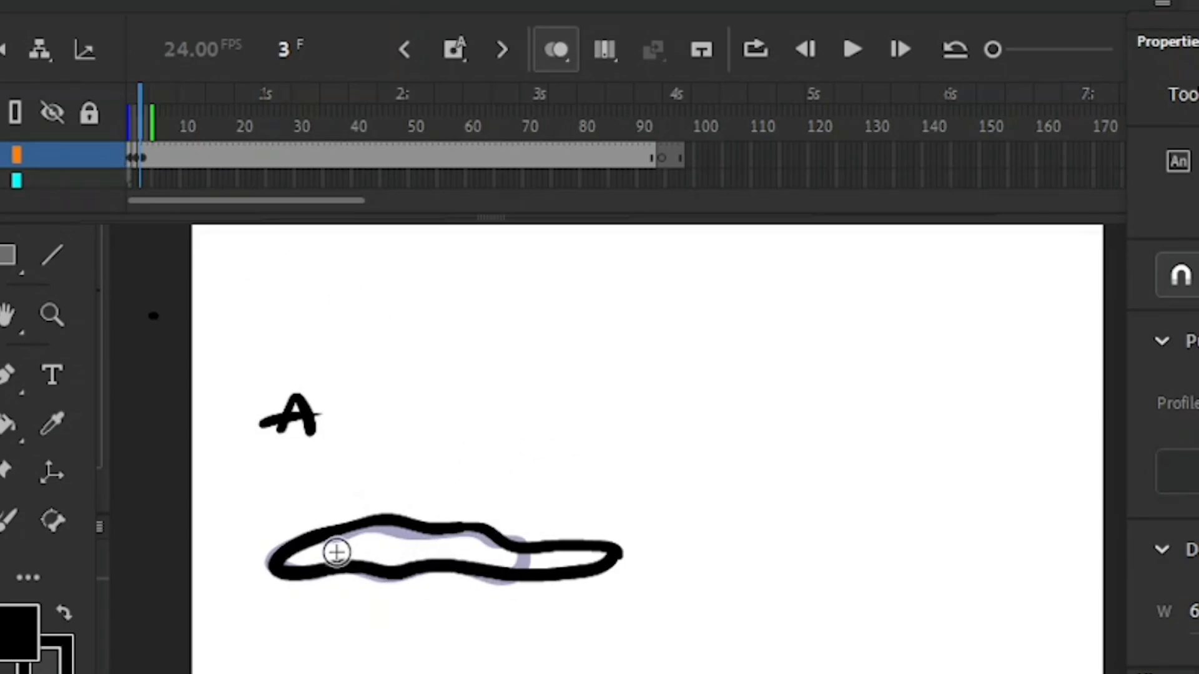
pyautogui.hotkey('ctrl', '=')
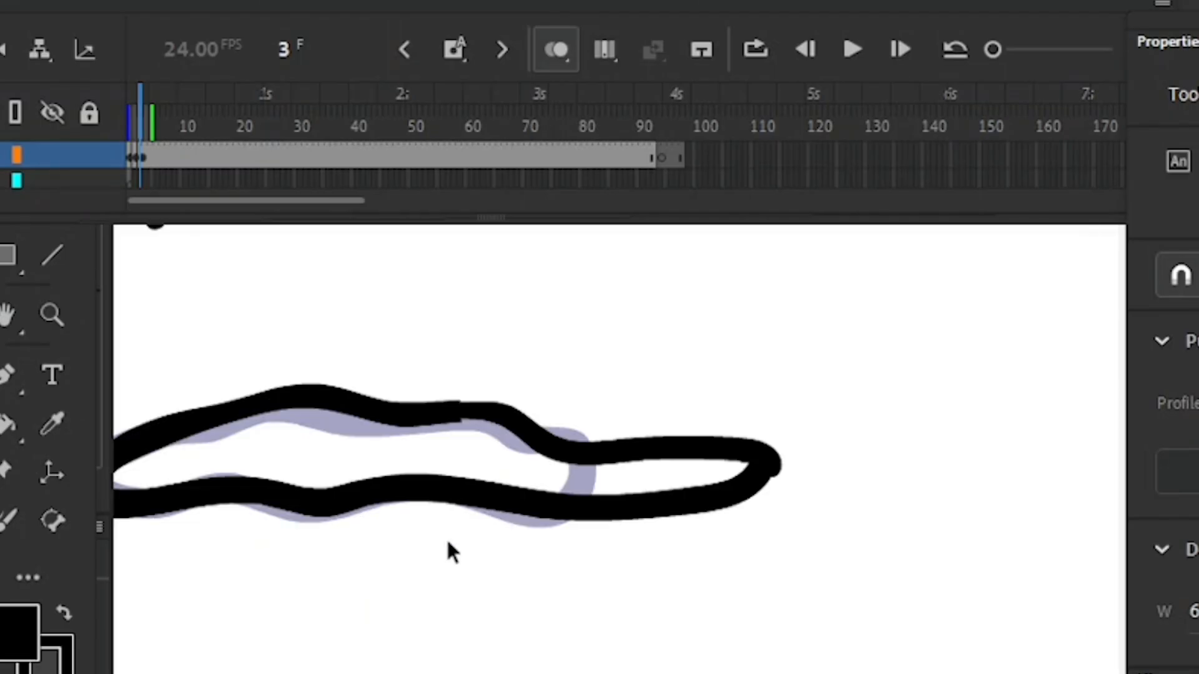
pyautogui.hotkey('ctrl', '-')
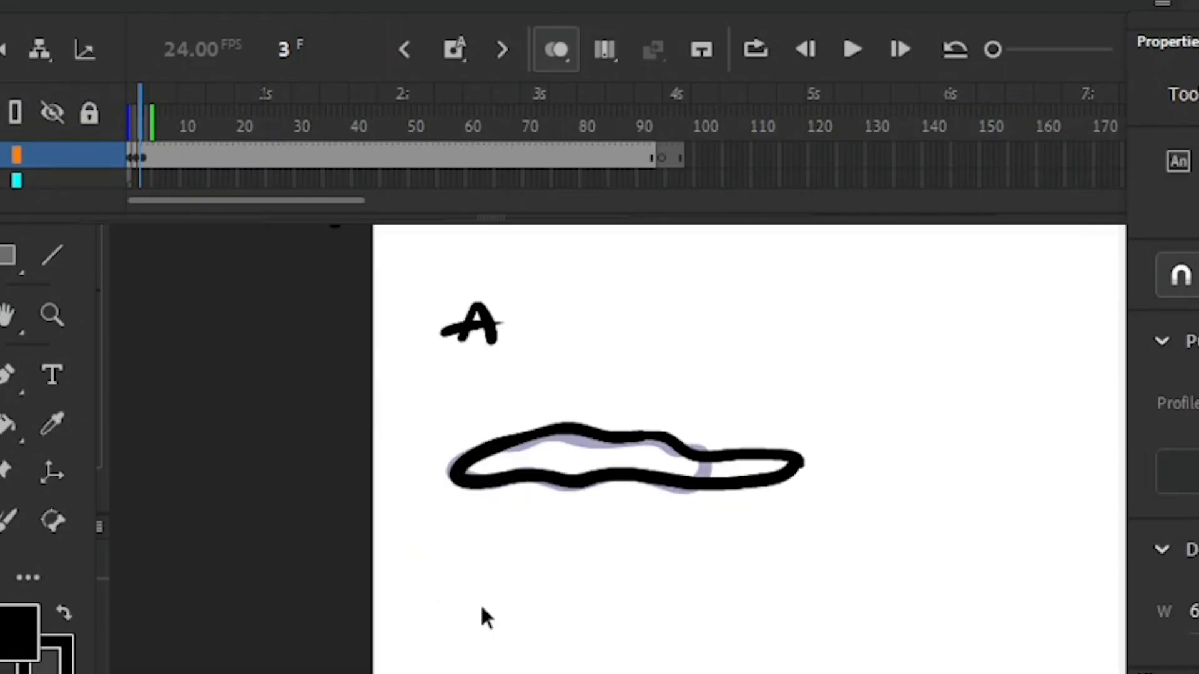
# Step: Erase the wavy outline on frame 3, leaving the letter A in place
pyautogui.press('e')
pyautogui.moveTo(634, 433)
pyautogui.mouseDown()
pyautogui.moveTo(515, 479)
pyautogui.moveTo(702, 472)
pyautogui.moveTo(725, 454)
pyautogui.moveTo(718, 485)
pyautogui.mouseUp()
pyautogui.moveTo(640, 433); pyautogui.dragTo(472, 475)
# Step: Brush a new outline on frame 3 with a raised hump on the left half and a right end just past the ghosted shape
pyautogui.press('b')
pyautogui.press('space')
pyautogui.moveTo(729, 491)
pyautogui.mouseDown()
pyautogui.moveTo(603, 525)
pyautogui.moveTo(577, 516)
pyautogui.mouseUp()
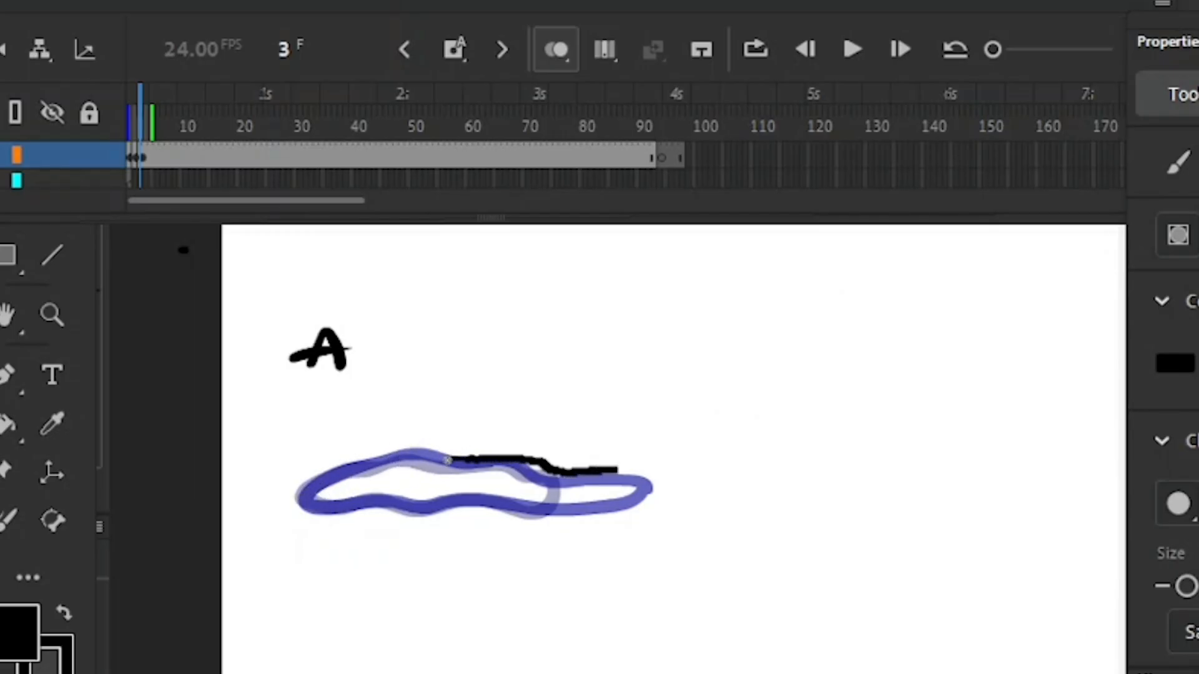
pyautogui.moveTo(593, 509); pyautogui.dragTo(512, 504)
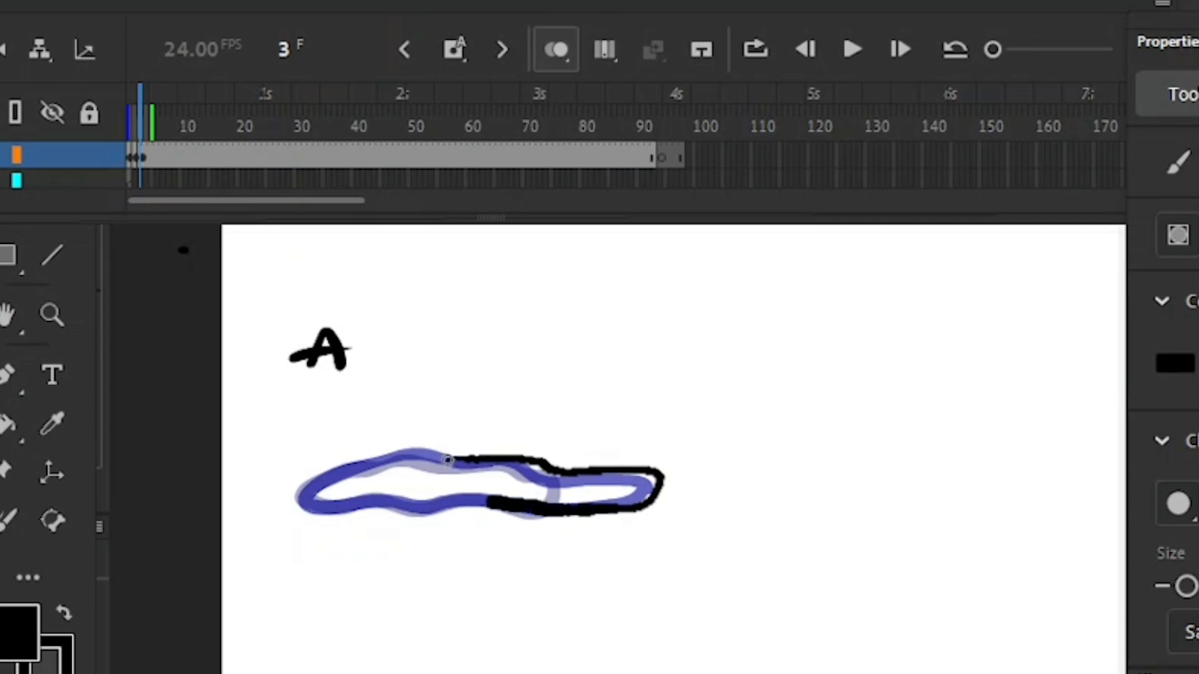
pyautogui.moveTo(447, 461)
pyautogui.mouseDown()
pyautogui.moveTo(495, 456)
pyautogui.moveTo(433, 442)
pyautogui.mouseUp()
pyautogui.press('e')
pyautogui.press('b')
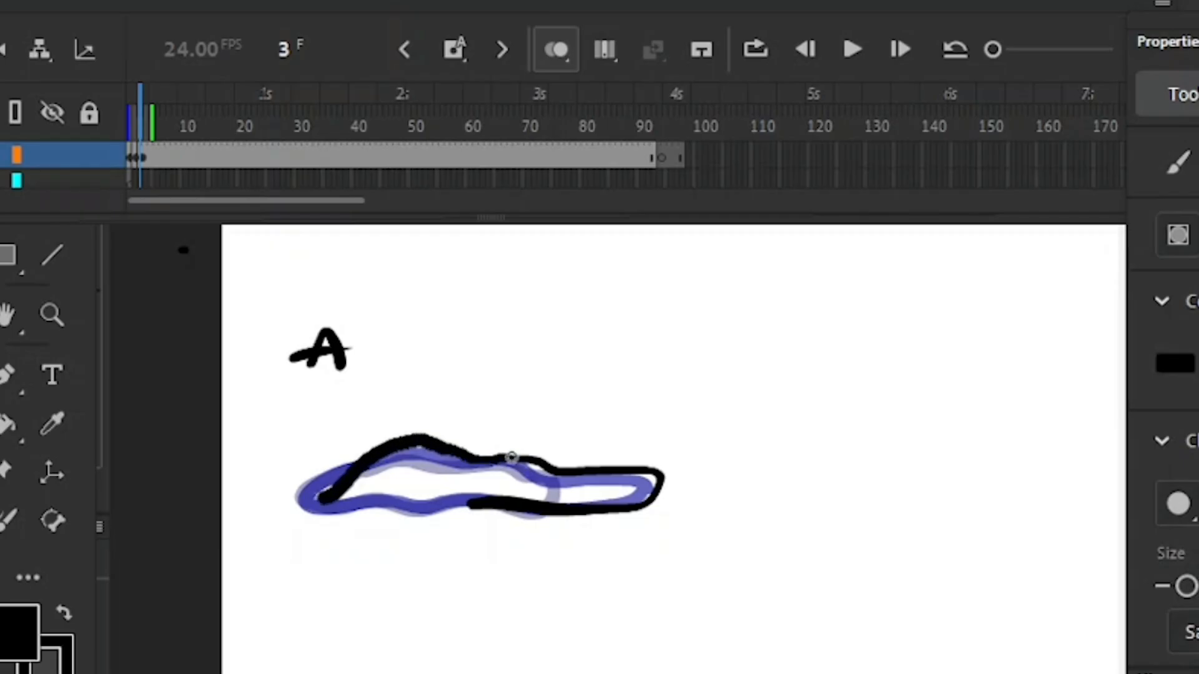
pyautogui.moveTo(353, 517)
pyautogui.mouseDown()
pyautogui.moveTo(398, 486)
pyautogui.moveTo(462, 490)
pyautogui.mouseUp()
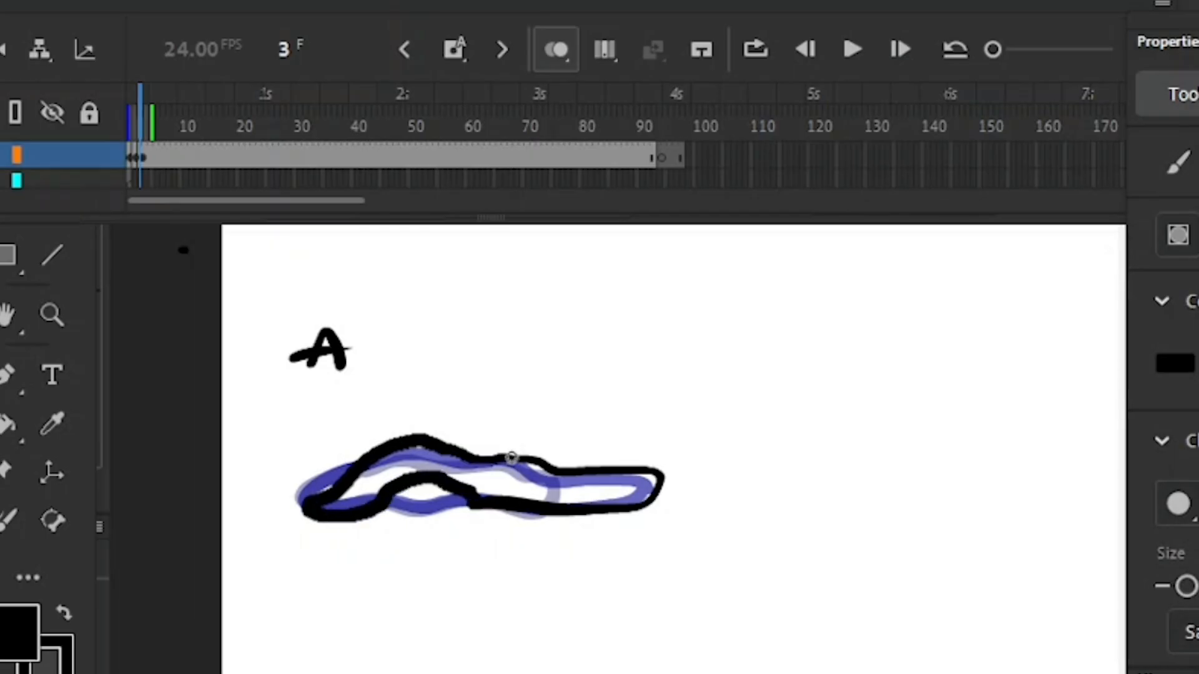
pyautogui.press('e')
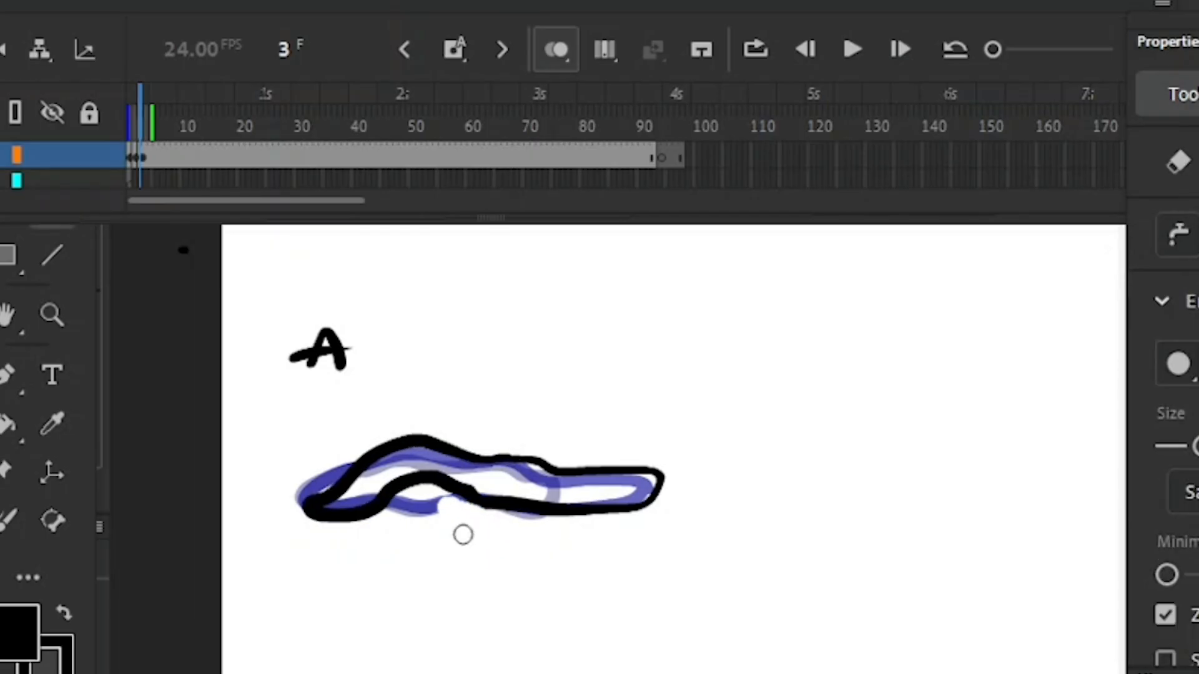
# Step: Insert a keyframe that keeps the drawing at frame 4 and enable onion skinning there
pyautogui.click(552, 50)
pyautogui.moveTo(138, 118)
pyautogui.mouseDown()
pyautogui.moveTo(129, 118)
pyautogui.moveTo(156, 118)
pyautogui.mouseUp()
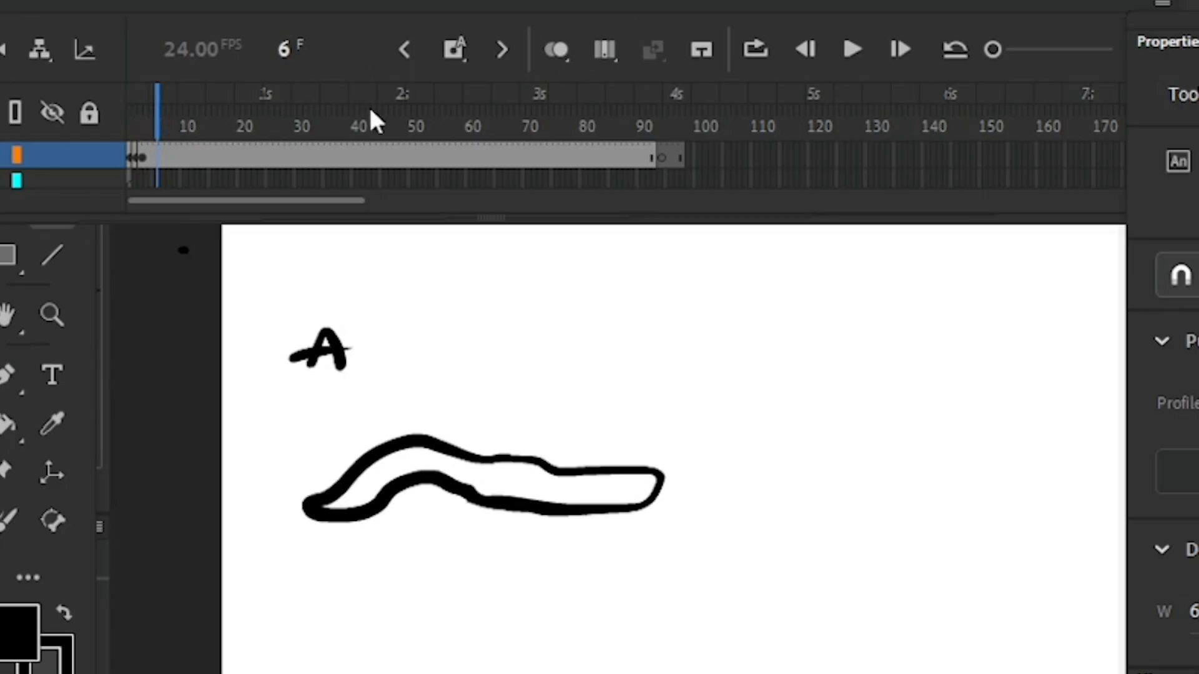
pyautogui.moveTo(157, 119)
pyautogui.mouseDown()
pyautogui.moveTo(129, 118)
pyautogui.moveTo(157, 118)
pyautogui.moveTo(128, 118)
pyautogui.moveTo(145, 119)
pyautogui.mouseUp()
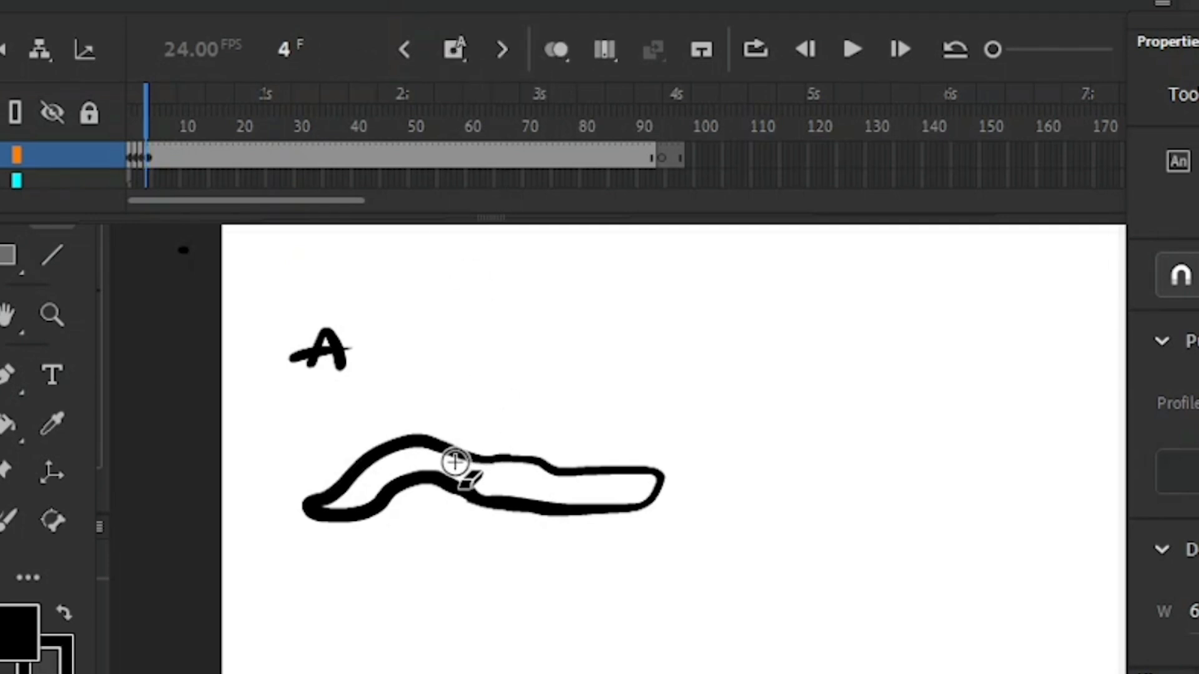
pyautogui.click(556, 49)
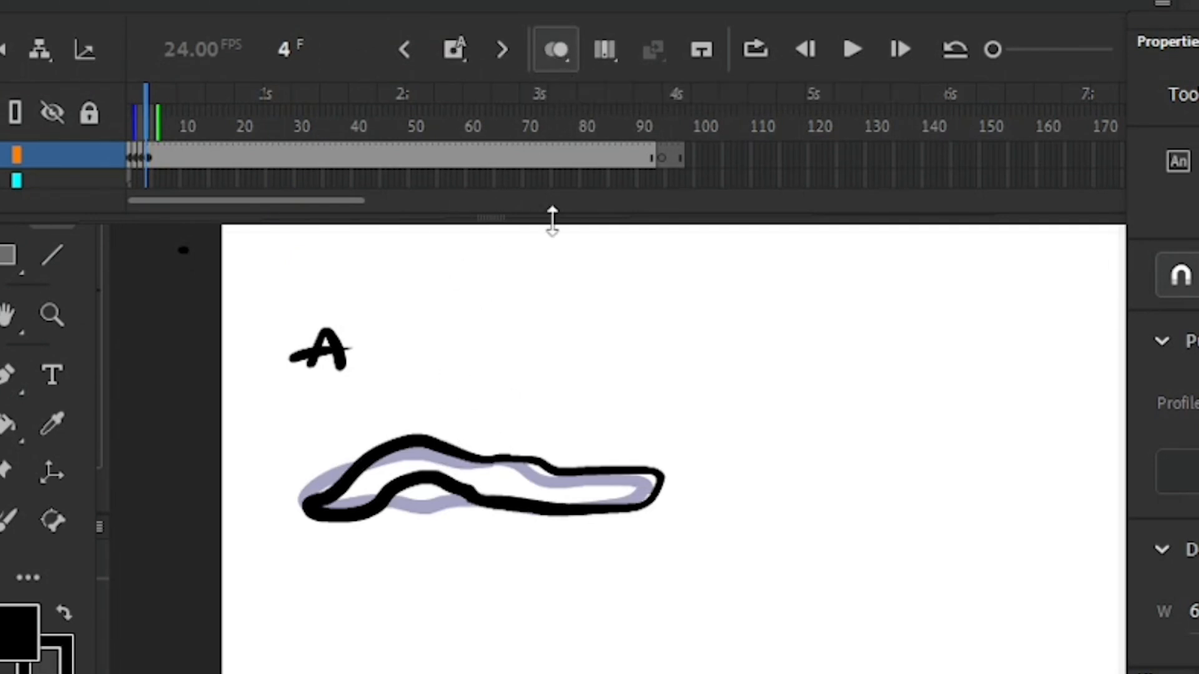
# Step: Erase the frame 4 outline except its right end and brush a taller, steeper hump with the left tip pulled inward from the ghost
pyautogui.press('e')
pyautogui.moveTo(406, 449)
pyautogui.mouseDown()
pyautogui.moveTo(556, 509)
pyautogui.moveTo(569, 472)
pyautogui.moveTo(562, 482)
pyautogui.mouseUp()
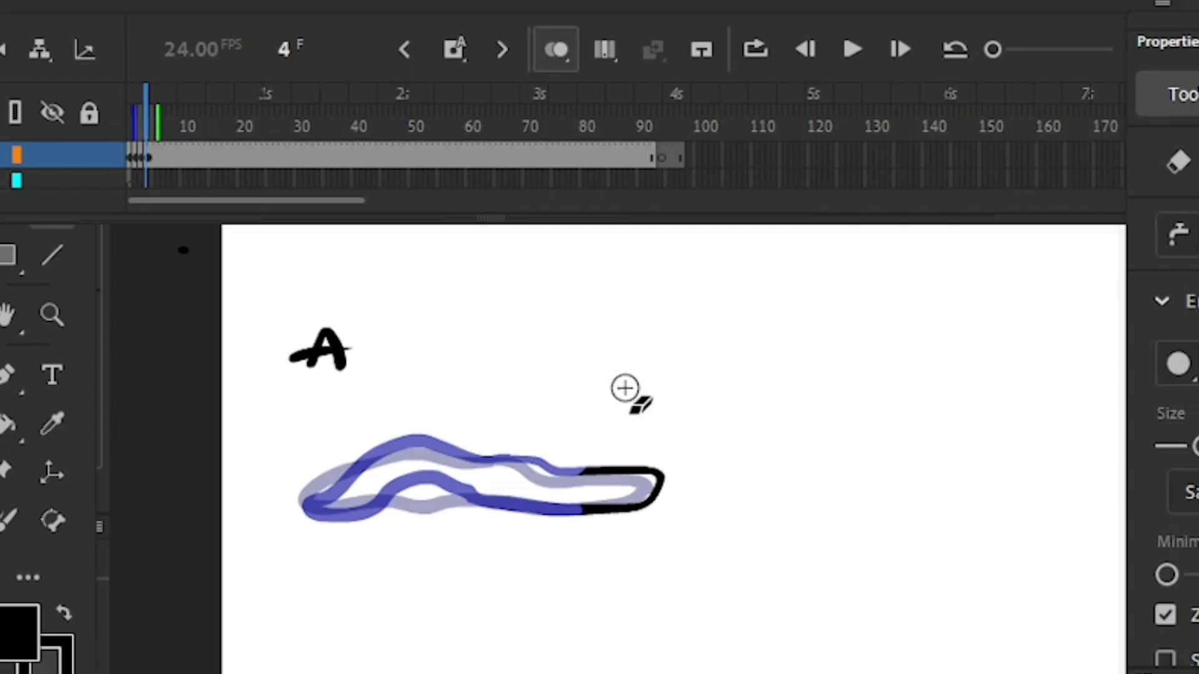
pyautogui.press('b')
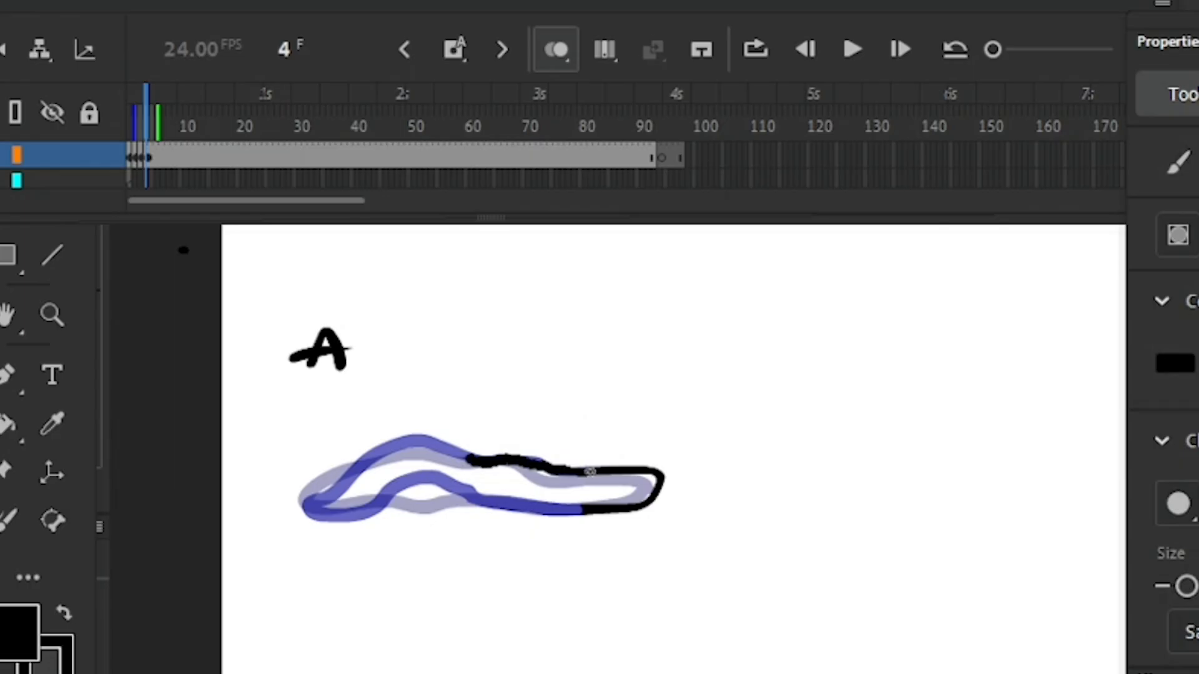
pyautogui.moveTo(590, 471); pyautogui.dragTo(592, 472)
pyautogui.press('e')
pyautogui.moveTo(467, 458)
pyautogui.mouseDown()
pyautogui.moveTo(463, 468)
pyautogui.moveTo(508, 460)
pyautogui.mouseUp()
pyautogui.press('b')
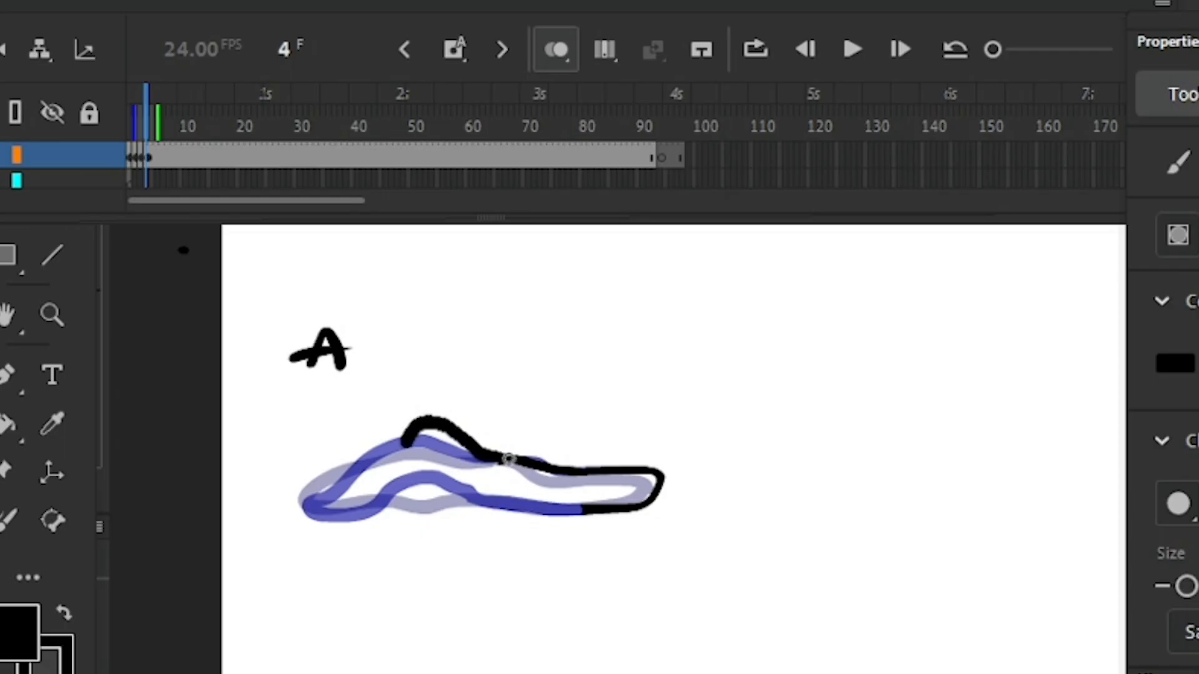
pyautogui.moveTo(375, 488); pyautogui.dragTo(347, 496)
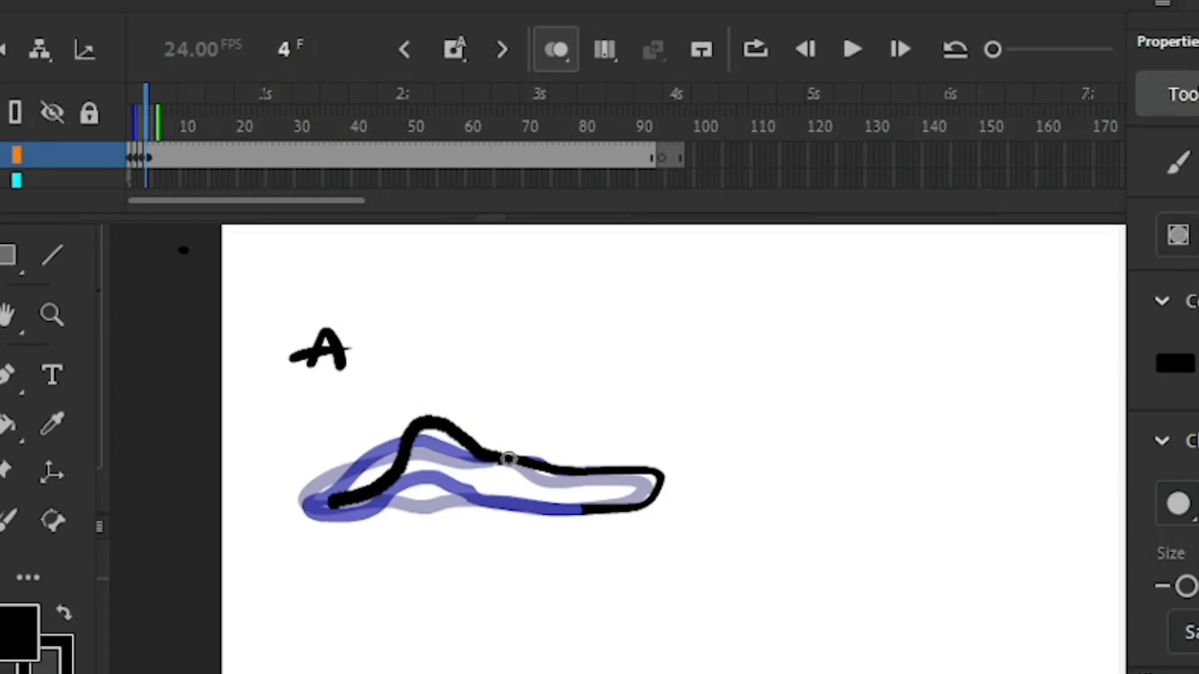
pyautogui.moveTo(400, 510); pyautogui.dragTo(424, 491)
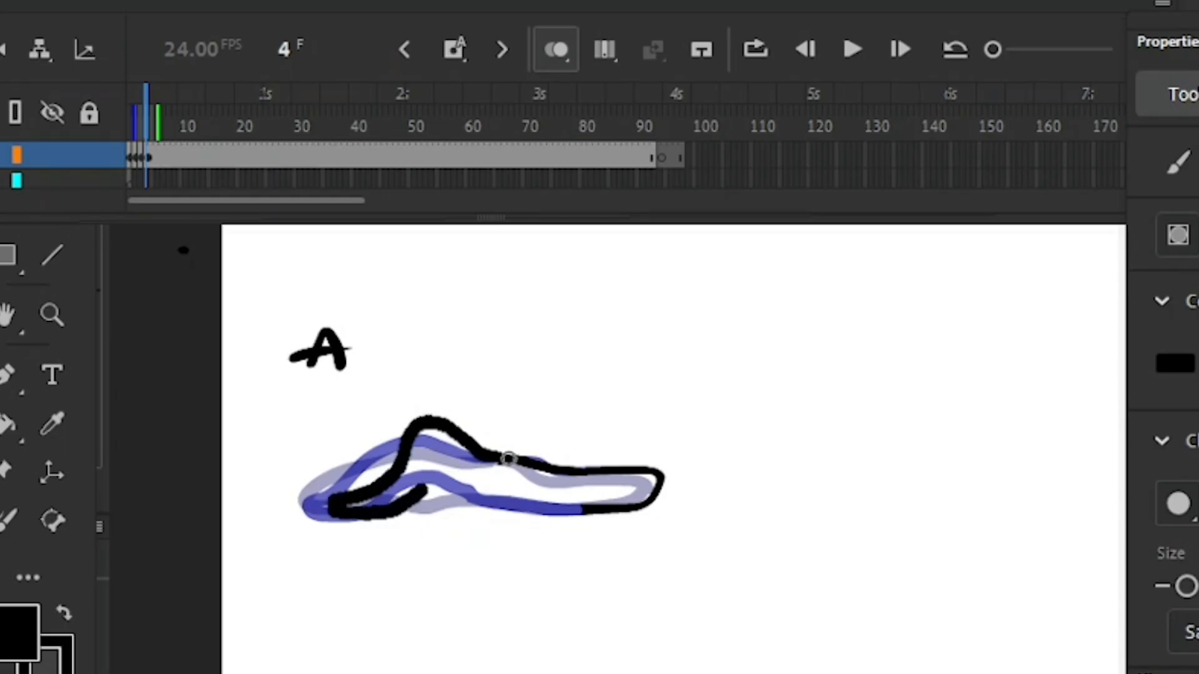
pyautogui.moveTo(499, 493)
pyautogui.mouseDown()
pyautogui.moveTo(593, 509)
pyautogui.moveTo(587, 472)
pyautogui.moveTo(659, 487)
pyautogui.moveTo(636, 507)
pyautogui.mouseUp()
# Step: Erase the right end of the frame 4 outline and redraw it as a closed, tapered tip
pyautogui.press('e')
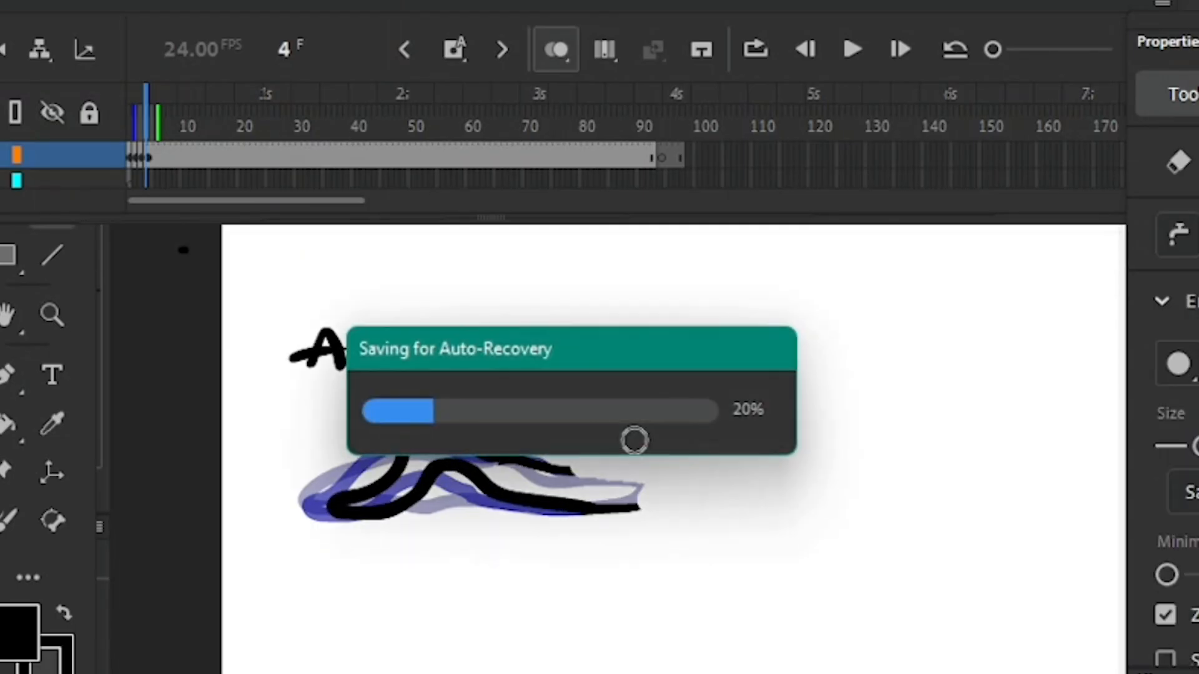
pyautogui.press('b')
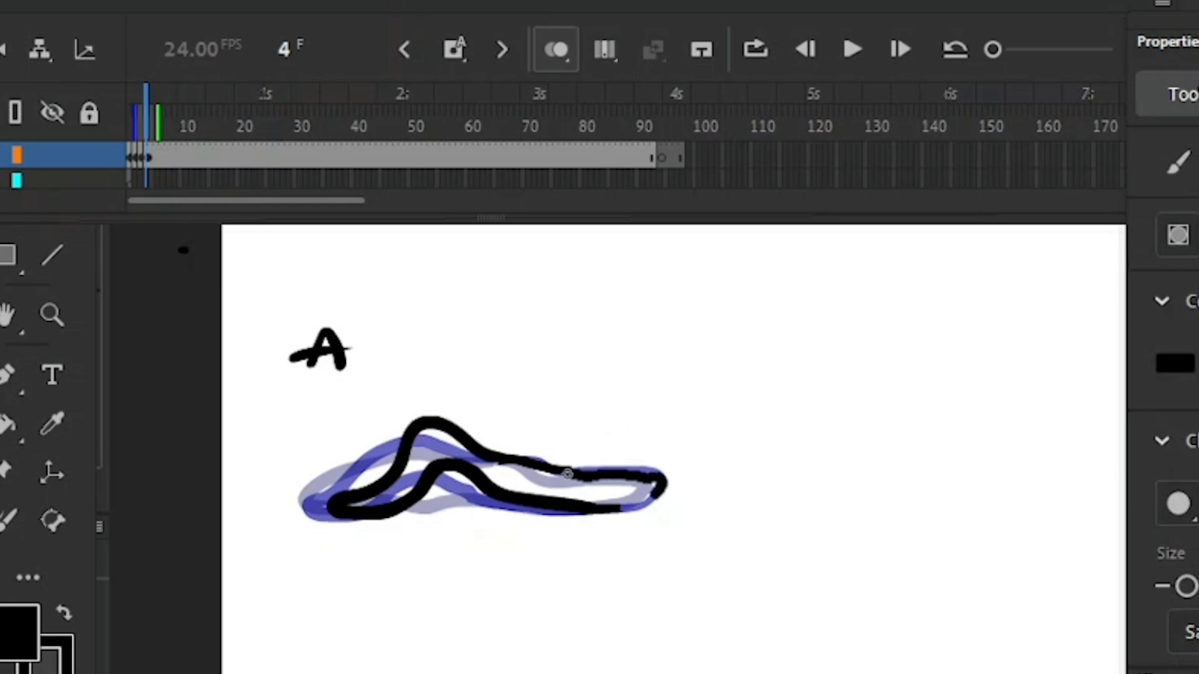
pyautogui.moveTo(567, 474); pyautogui.dragTo(599, 506)
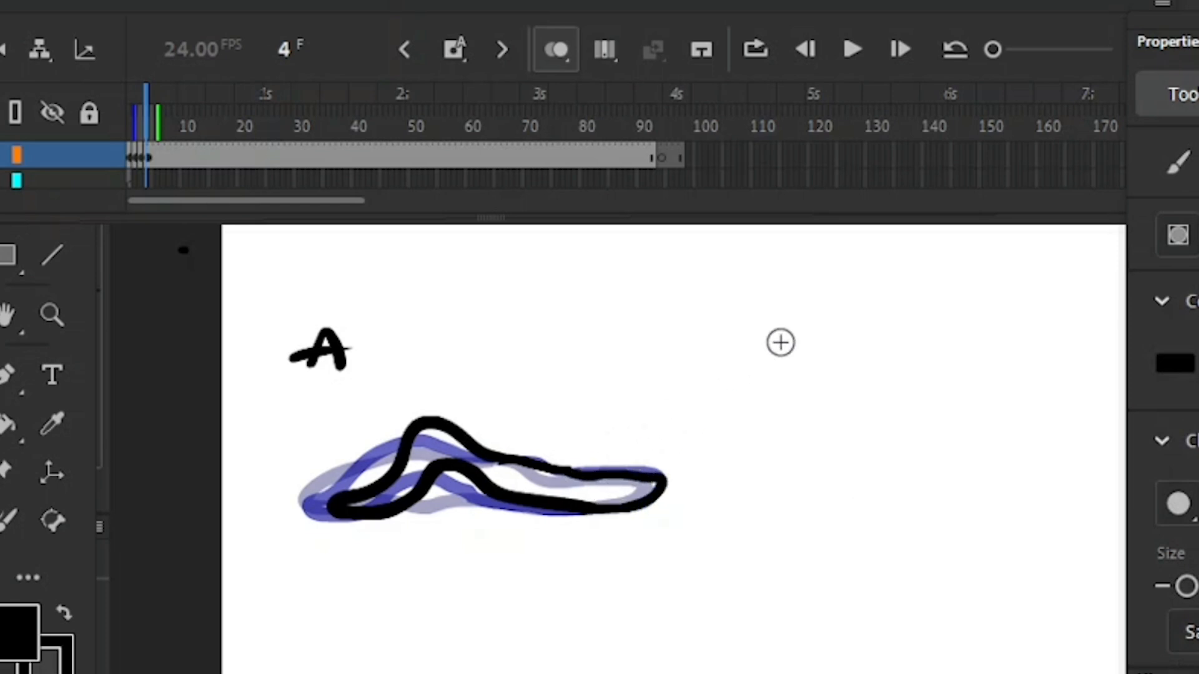
# Step: Turn off onion skinning and step back and forth through the first frames to review the shape's motion
pyautogui.click(568, 50)
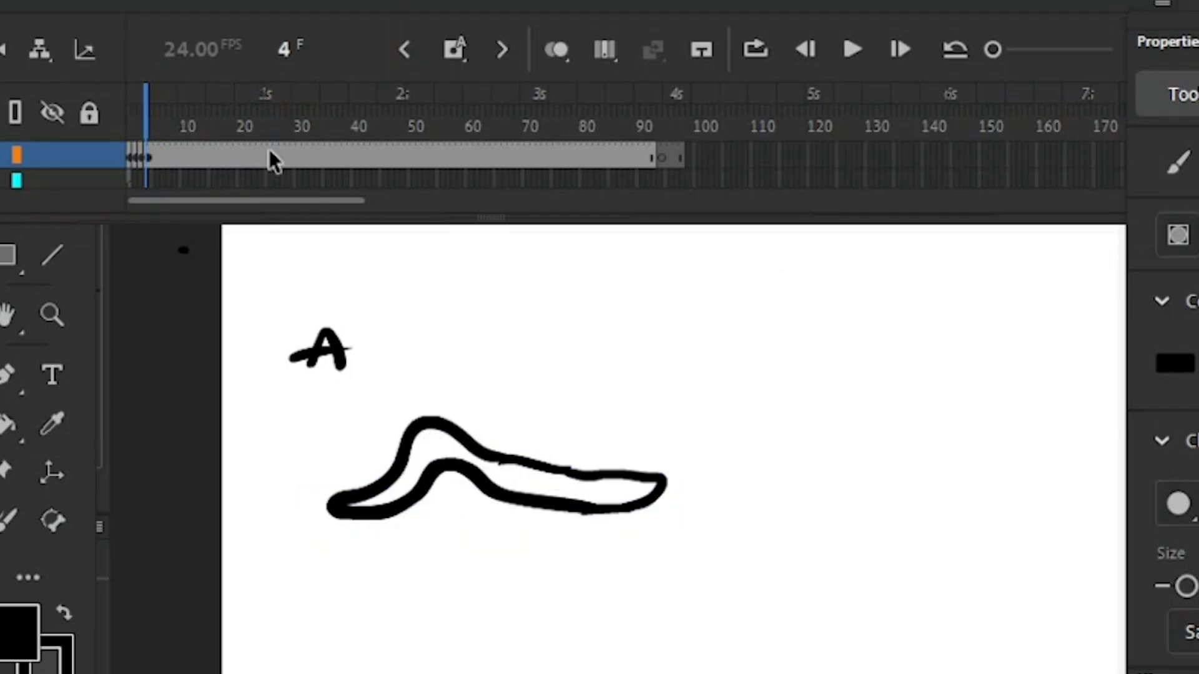
pyautogui.moveTo(140, 121)
pyautogui.mouseDown()
pyautogui.moveTo(129, 121)
pyautogui.moveTo(169, 121)
pyautogui.moveTo(139, 121)
pyautogui.mouseUp()
pyautogui.press(',')
pyautogui.press(',')
pyautogui.press('.')
pyautogui.press('.')
pyautogui.press('.')
pyautogui.press('.')
pyautogui.press('.')
pyautogui.press('.')
pyautogui.press('.')
pyautogui.press('.')
pyautogui.press(',')
pyautogui.press(',')
pyautogui.press(',')
pyautogui.press(',')
pyautogui.press(',')
pyautogui.press(',')
pyautogui.press(',')
pyautogui.press(',')
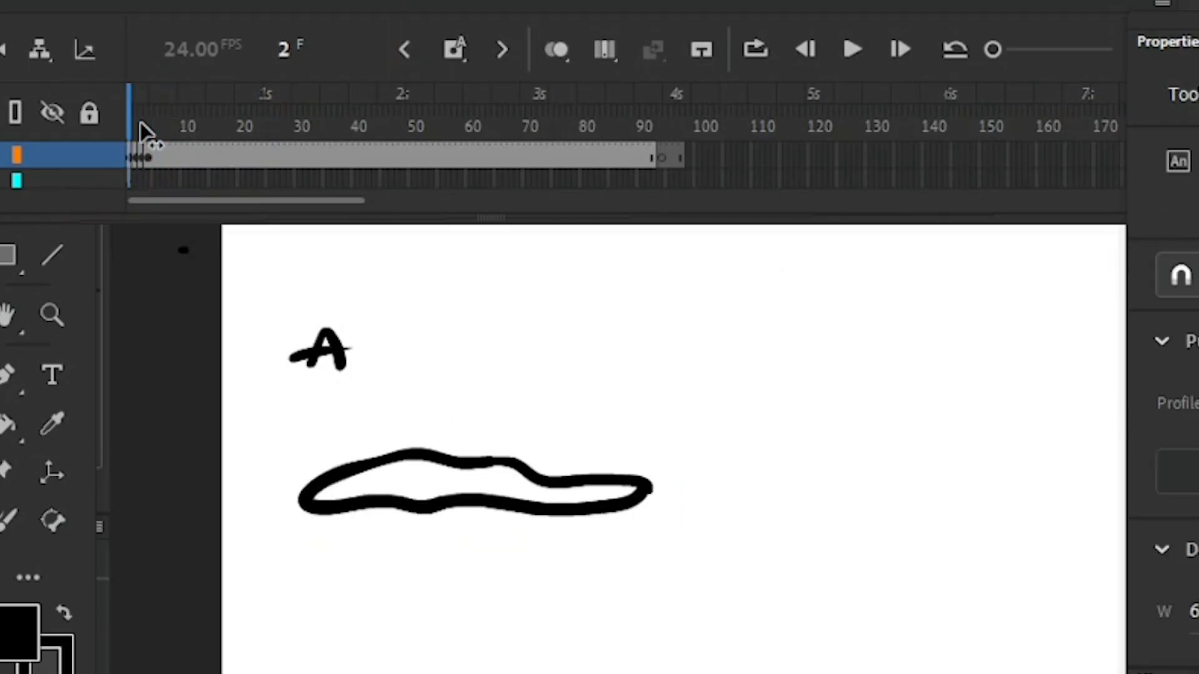
pyautogui.press('.')
pyautogui.press('.')
pyautogui.press('.')
pyautogui.press('.')
pyautogui.press('.')
pyautogui.press(',')
pyautogui.press(',')
pyautogui.press(',')
pyautogui.press(',')
pyautogui.press(',')
pyautogui.press('.')
pyautogui.press('.')
pyautogui.press('.')
pyautogui.press('.')
pyautogui.press(',')
pyautogui.press(',')
pyautogui.press(',')
pyautogui.press(',')
pyautogui.press('.')
pyautogui.press('.')
pyautogui.press('.')
pyautogui.press('.')
pyautogui.press('.')
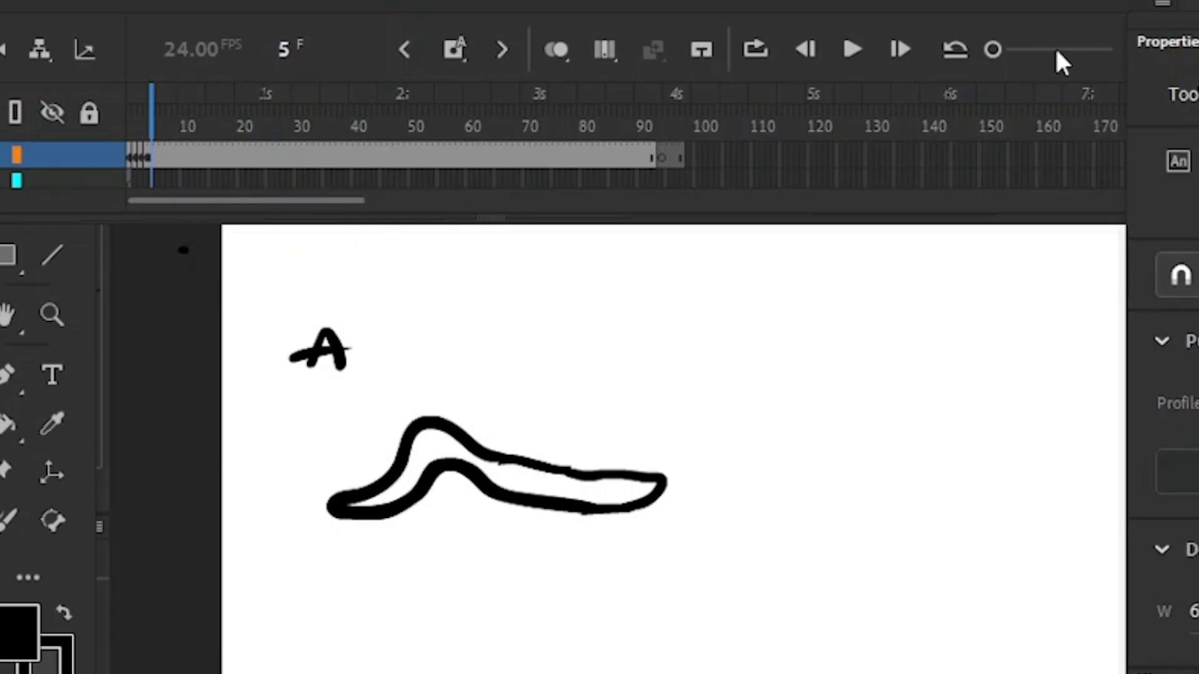
# Step: Insert a keyframe that keeps the drawing at frame 5 and enable onion skinning there
pyautogui.moveTo(993, 49); pyautogui.dragTo(1088, 49)
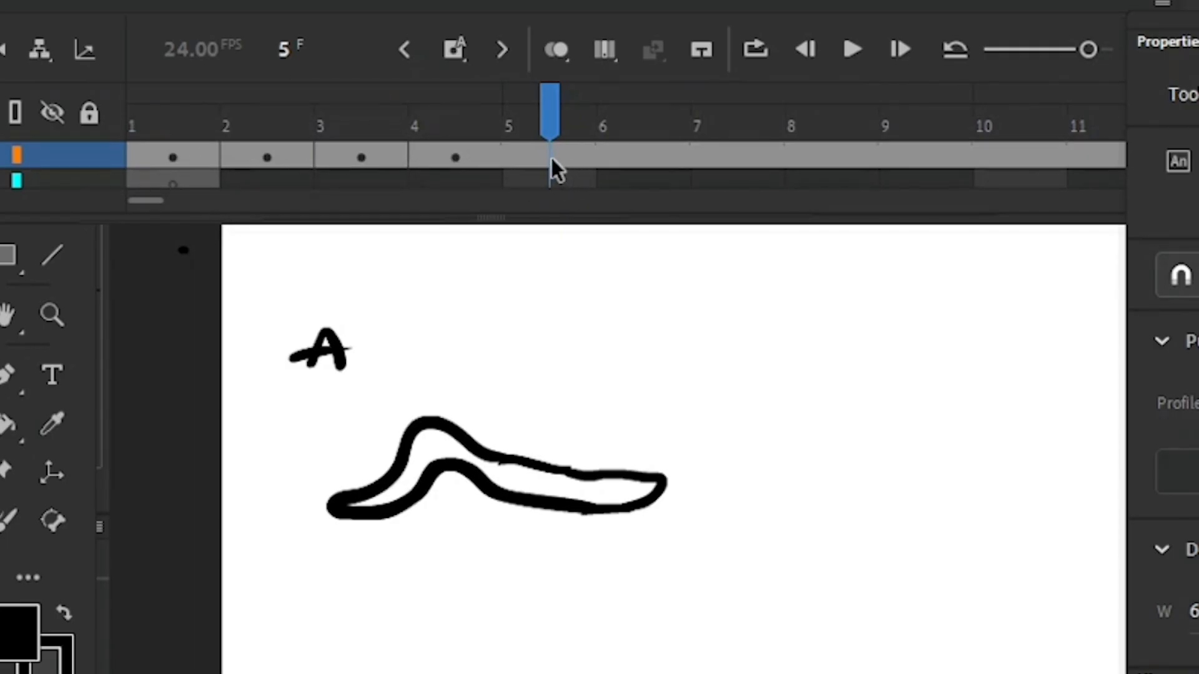
pyautogui.moveTo(142, 201); pyautogui.dragTo(143, 201)
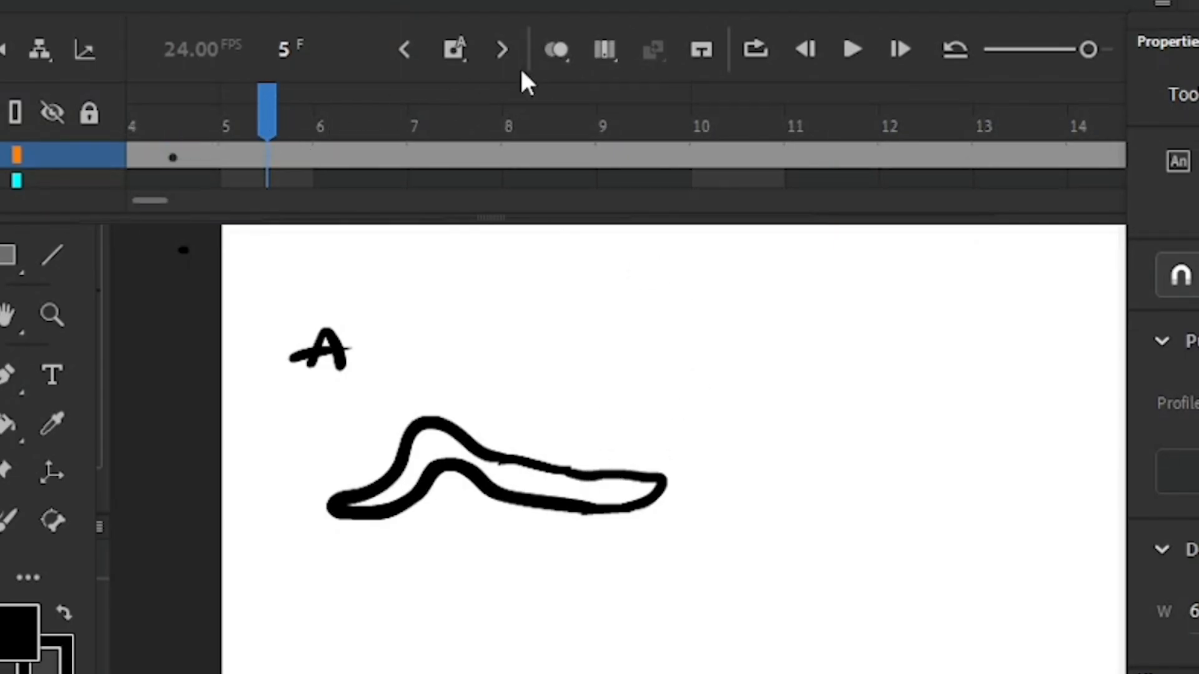
pyautogui.click(566, 52)
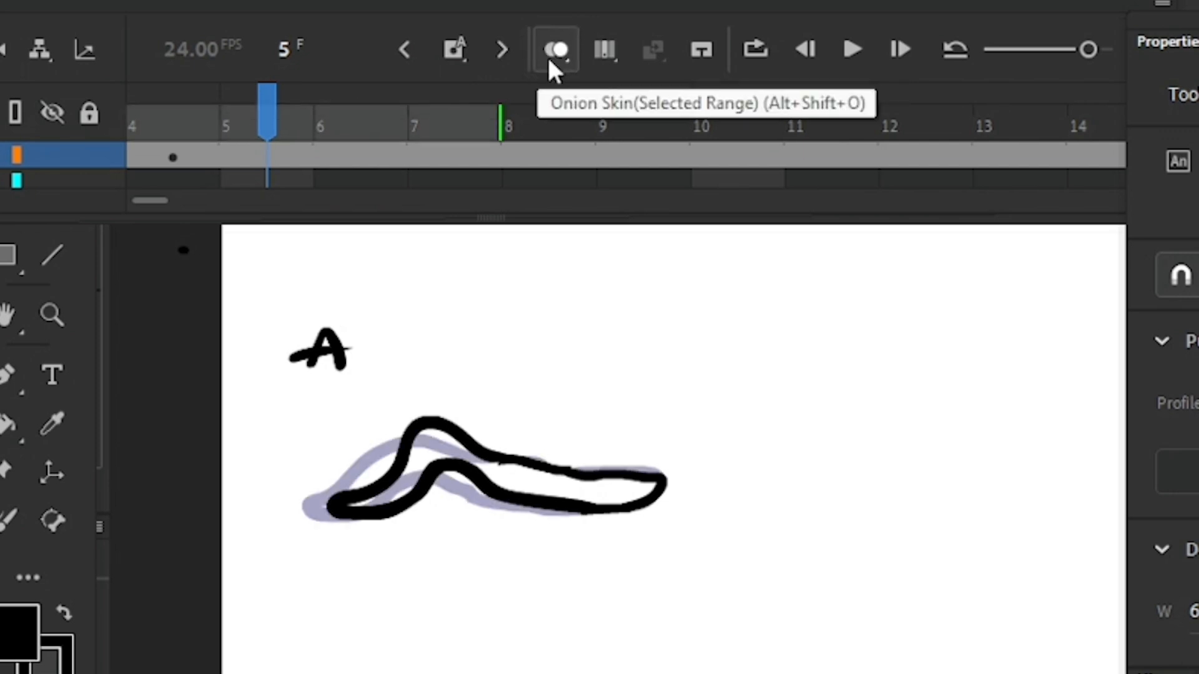
pyautogui.click(553, 49)
pyautogui.click(462, 51)
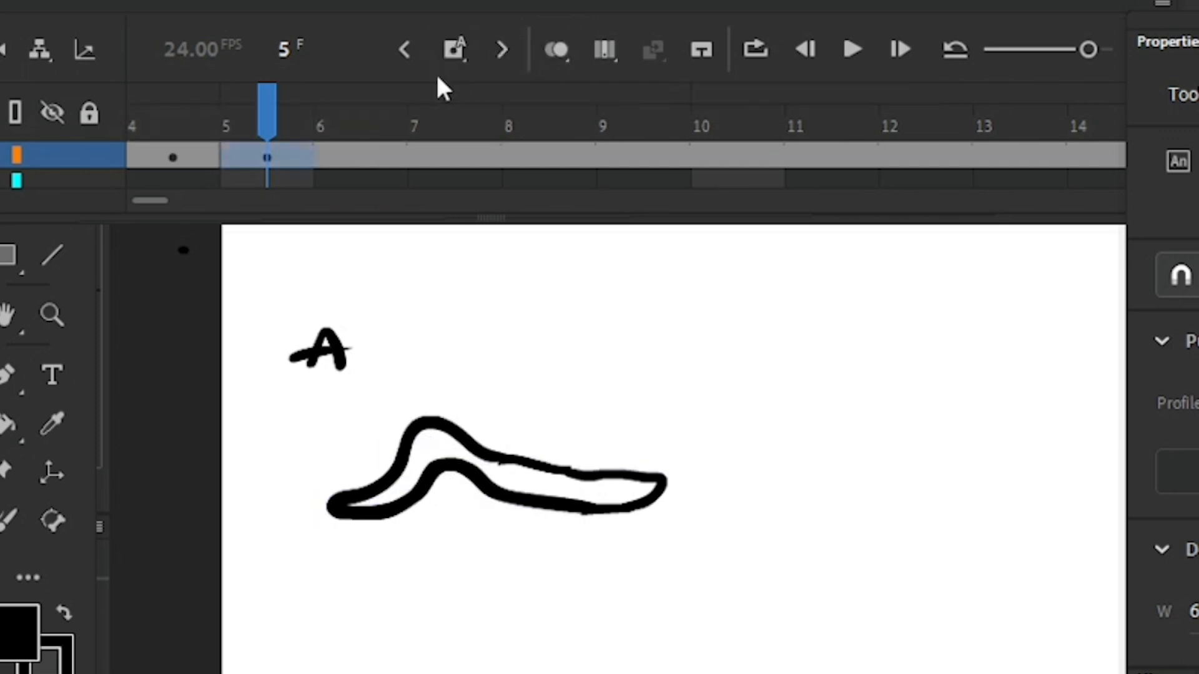
pyautogui.click(410, 50)
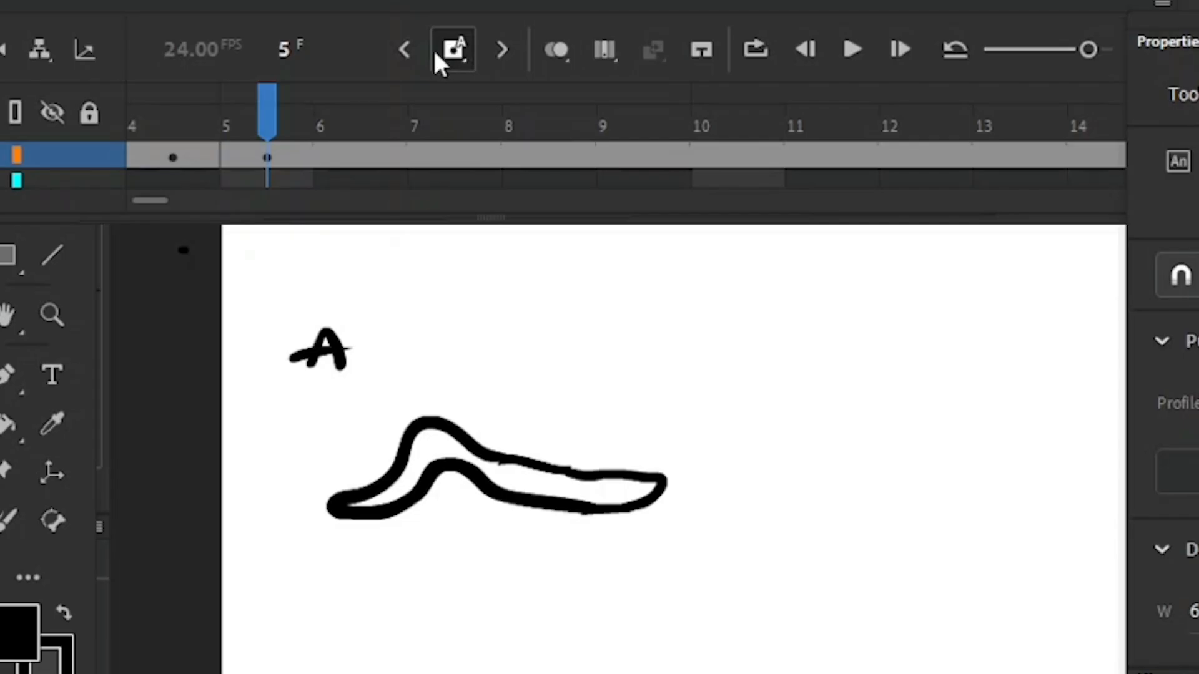
pyautogui.click(558, 58)
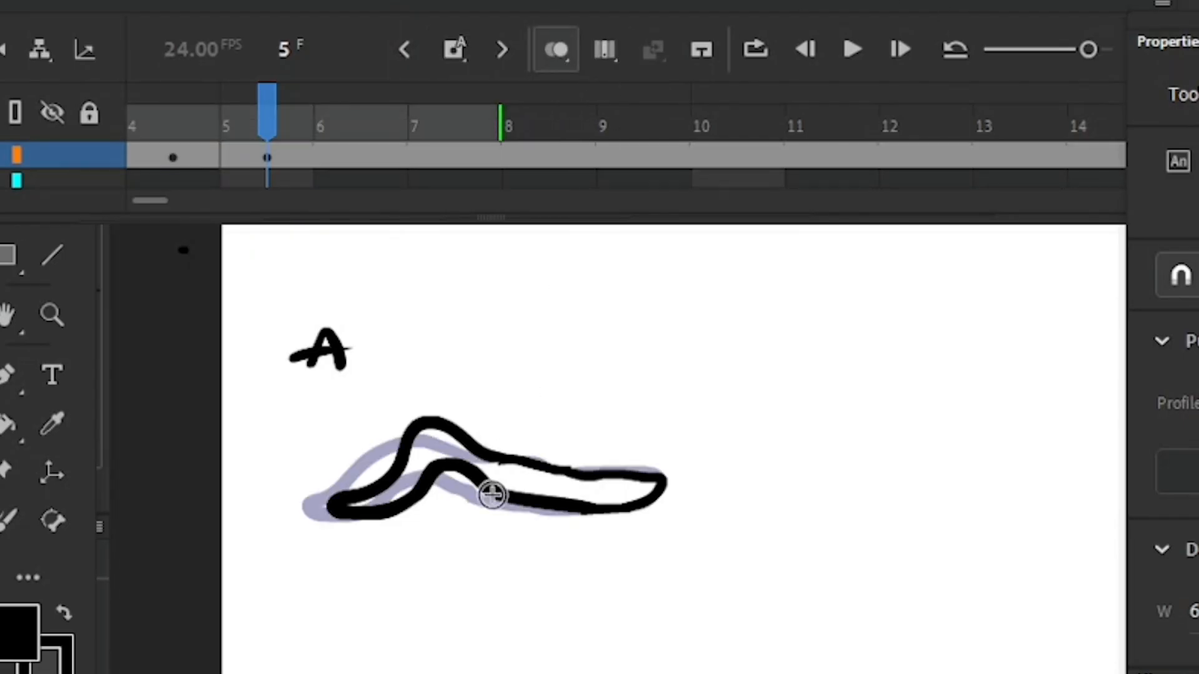
# Step: Erase the outline on frame 5 except a short piece of its upper right edge, keeping the letter A
pyautogui.press('e')
pyautogui.moveTo(417, 486)
pyautogui.mouseDown()
pyautogui.moveTo(349, 506)
pyautogui.moveTo(429, 432)
pyautogui.moveTo(459, 484)
pyautogui.moveTo(530, 496)
pyautogui.moveTo(550, 465)
pyautogui.mouseUp()
pyautogui.press('b')
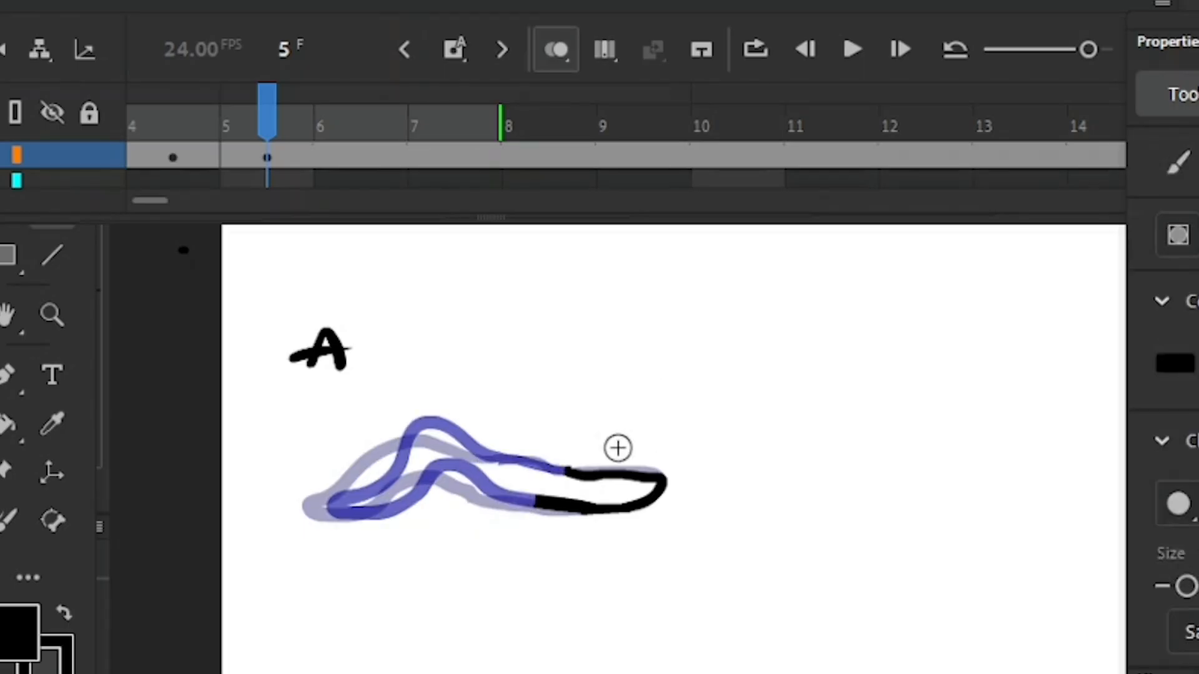
pyautogui.press('e')
pyautogui.moveTo(538, 513)
pyautogui.mouseDown()
pyautogui.moveTo(545, 494)
pyautogui.moveTo(590, 474)
pyautogui.moveTo(591, 509)
pyautogui.moveTo(659, 484)
pyautogui.moveTo(615, 474)
pyautogui.mouseUp()
# Step: Brush a new closed outline on frame 5 with the hump shifted toward the middle and the right tip extending slightly past the ghost
pyautogui.press('b')
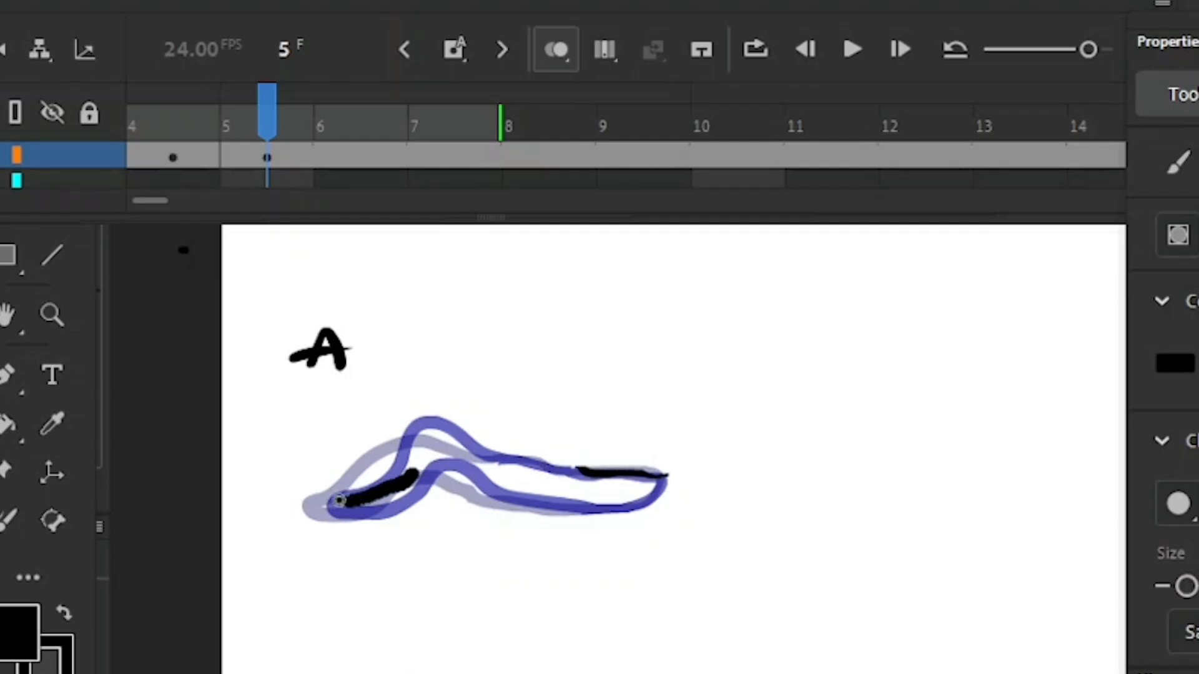
pyautogui.moveTo(339, 500); pyautogui.dragTo(338, 502)
pyautogui.press('e')
pyautogui.moveTo(436, 466)
pyautogui.mouseDown()
pyautogui.moveTo(392, 483)
pyautogui.moveTo(475, 452)
pyautogui.moveTo(499, 423)
pyautogui.moveTo(540, 429)
pyautogui.moveTo(589, 468)
pyautogui.mouseUp()
pyautogui.press('b')
pyautogui.moveTo(351, 501); pyautogui.dragTo(339, 505)
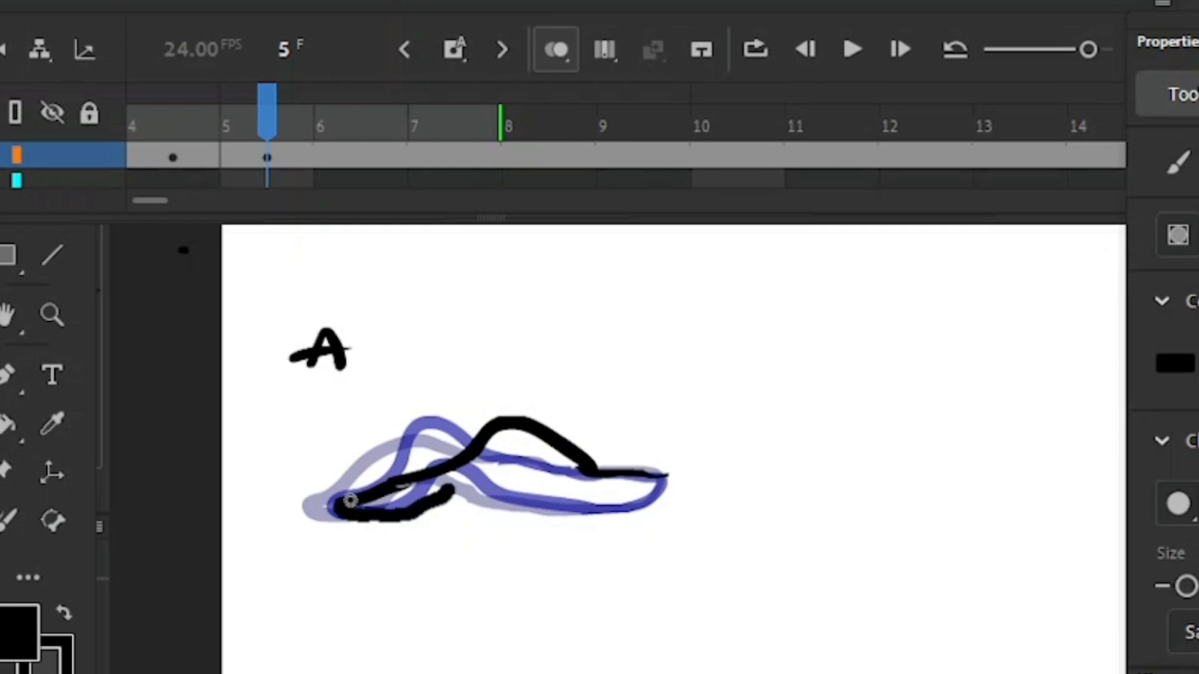
pyautogui.moveTo(529, 461)
pyautogui.mouseDown()
pyautogui.moveTo(617, 497)
pyautogui.moveTo(522, 470)
pyautogui.moveTo(548, 466)
pyautogui.moveTo(553, 480)
pyautogui.moveTo(495, 479)
pyautogui.moveTo(658, 476)
pyautogui.moveTo(624, 473)
pyautogui.moveTo(627, 490)
pyautogui.mouseUp()
pyautogui.press('e')
pyautogui.press('b')
pyautogui.press('e')
pyautogui.press('b')
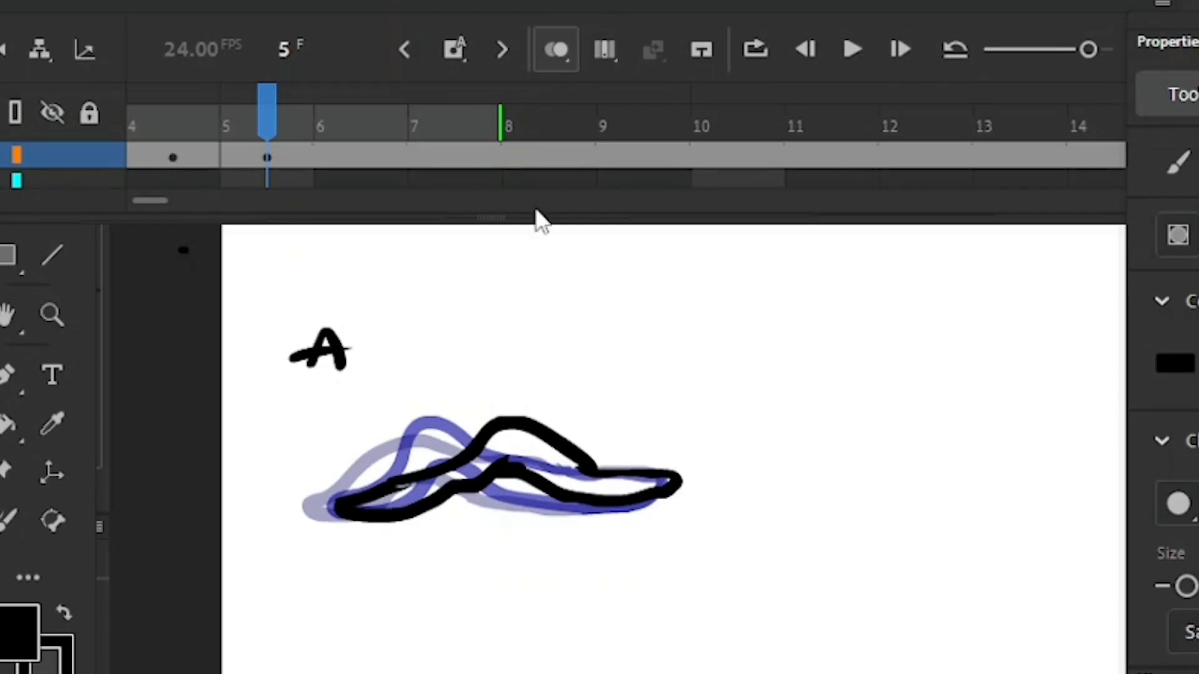
# Step: Turn off onion skinning and step back from frame 5 to frame 1 to review the shape's motion
pyautogui.click(555, 51)
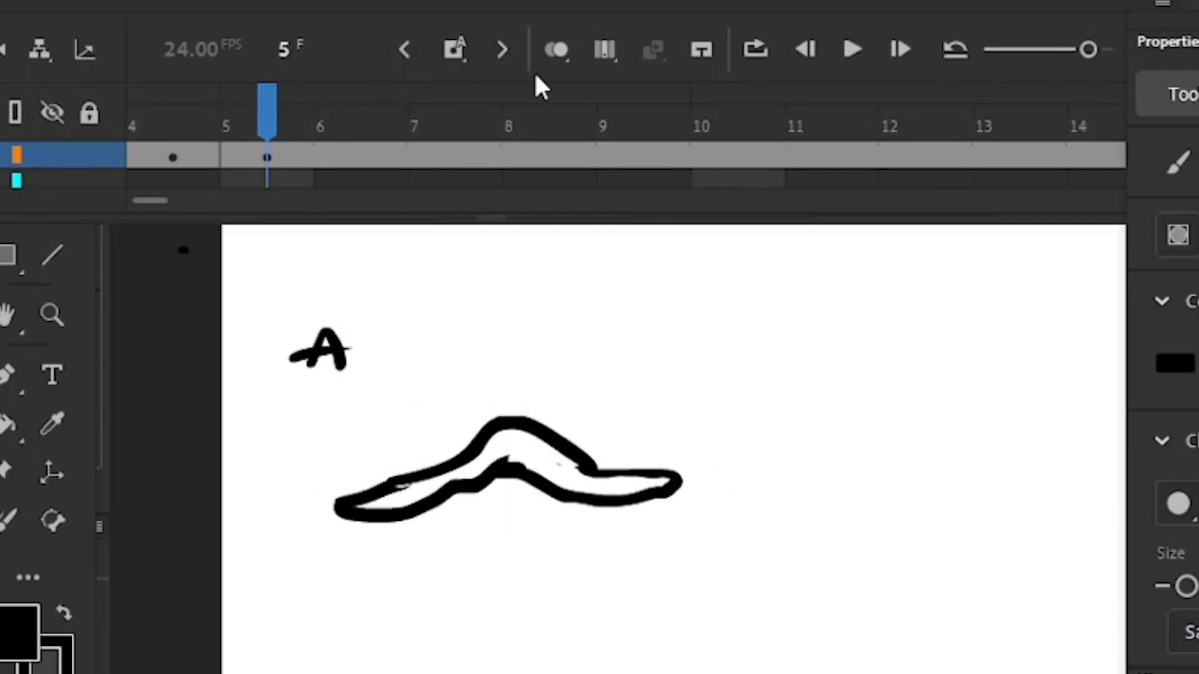
pyautogui.press(',')
pyautogui.press(',')
pyautogui.press(',')
pyautogui.press(',')
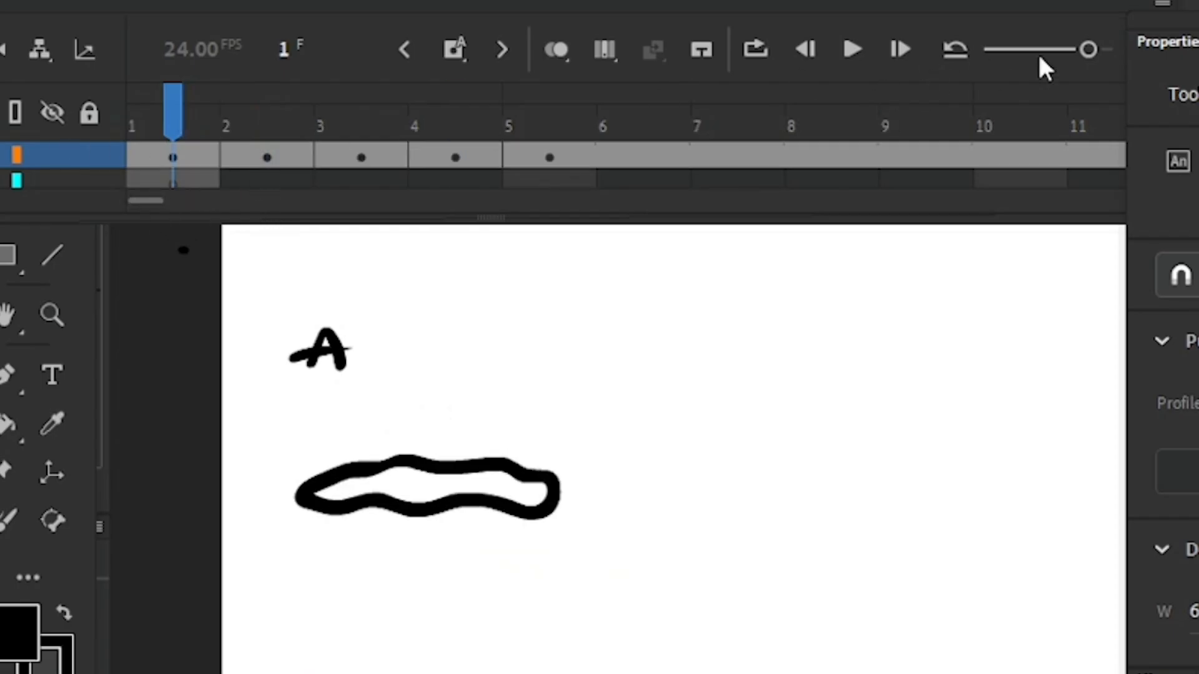
# Step: Insert a keyframe that keeps the drawing at frame 6 and enable onion skinning there
pyautogui.moveTo(1088, 48); pyautogui.dragTo(994, 50)
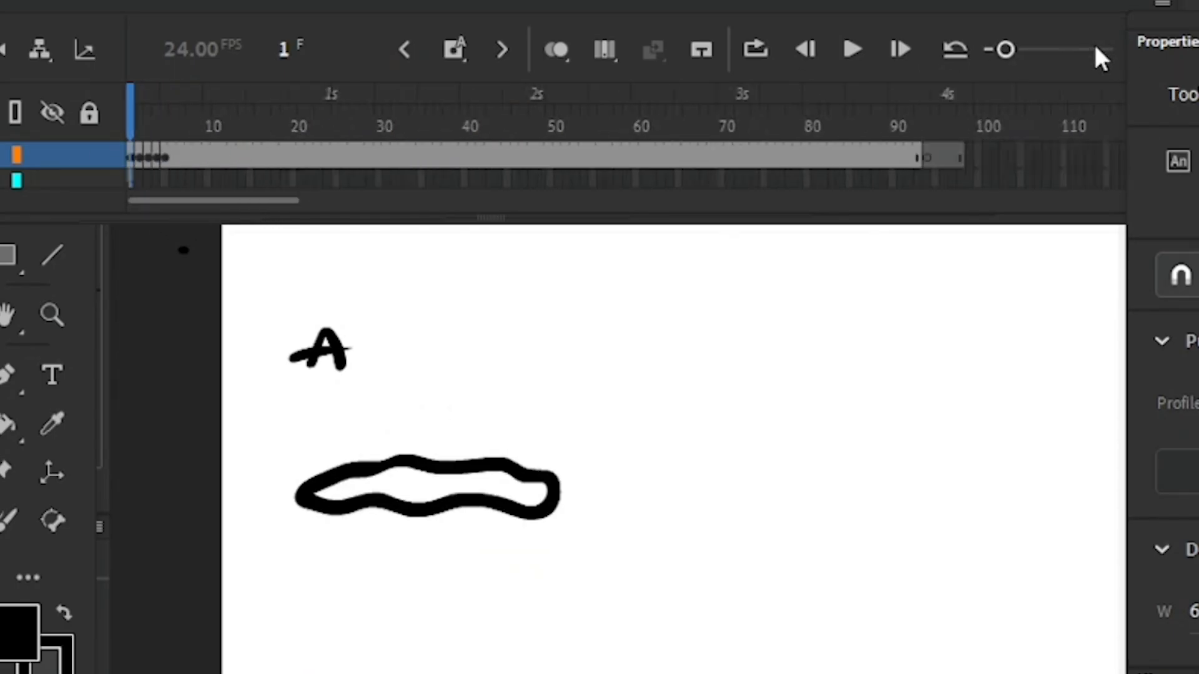
pyautogui.moveTo(128, 120)
pyautogui.mouseDown()
pyautogui.moveTo(180, 120)
pyautogui.moveTo(127, 120)
pyautogui.moveTo(180, 119)
pyautogui.moveTo(130, 120)
pyautogui.moveTo(168, 119)
pyautogui.moveTo(130, 120)
pyautogui.moveTo(158, 120)
pyautogui.mouseUp()
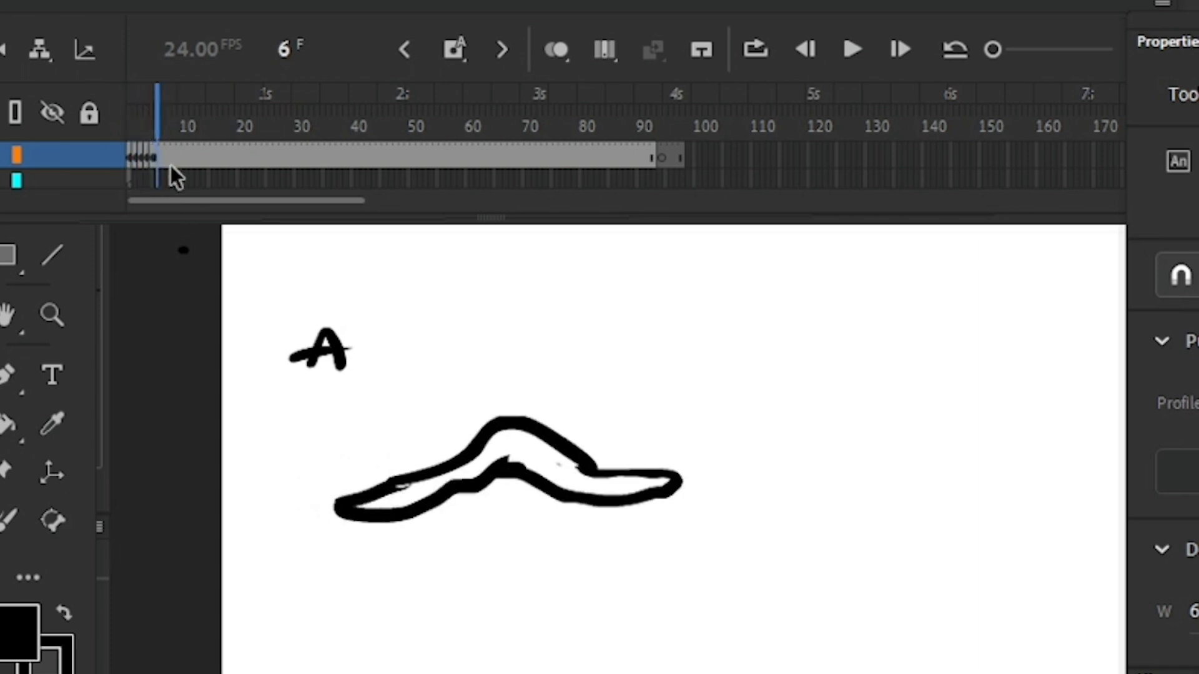
pyautogui.moveTo(992, 49); pyautogui.dragTo(1053, 49)
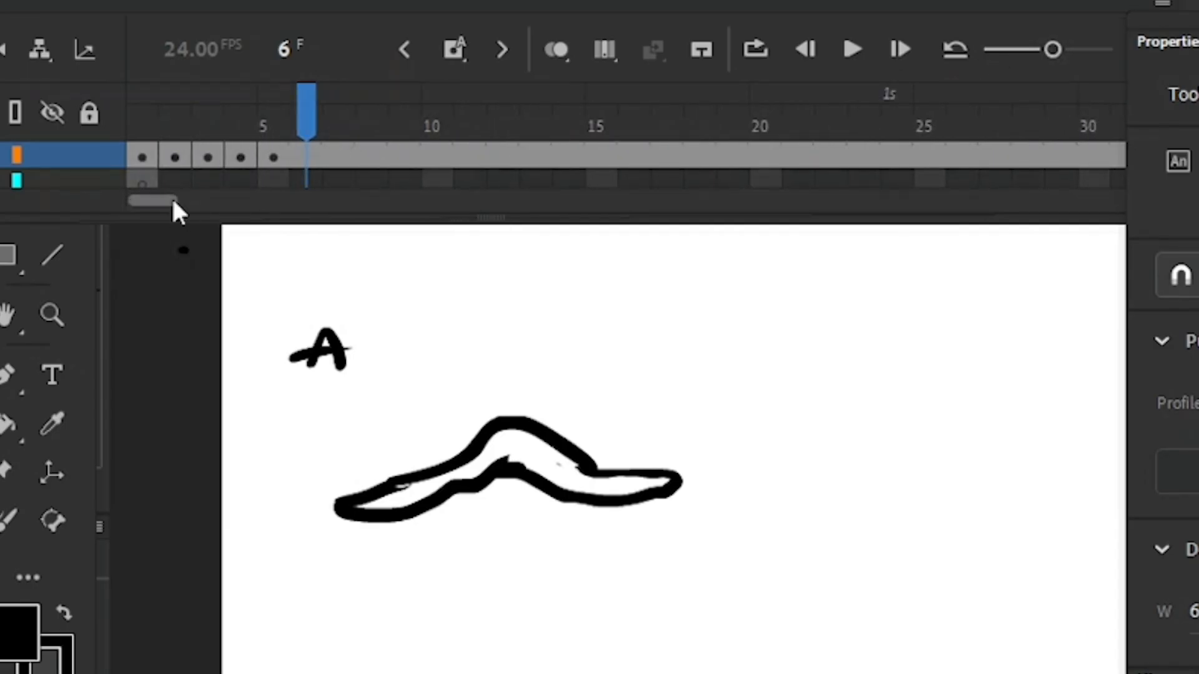
pyautogui.moveTo(1053, 49); pyautogui.dragTo(966, 70)
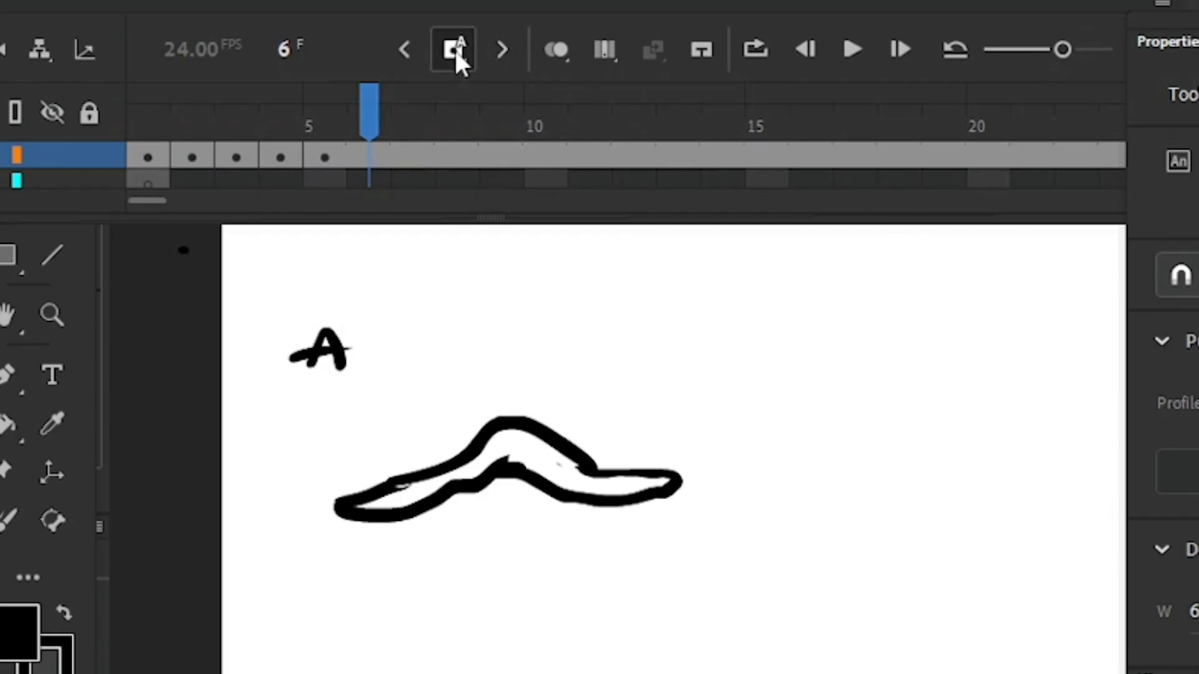
pyautogui.click(349, 246)
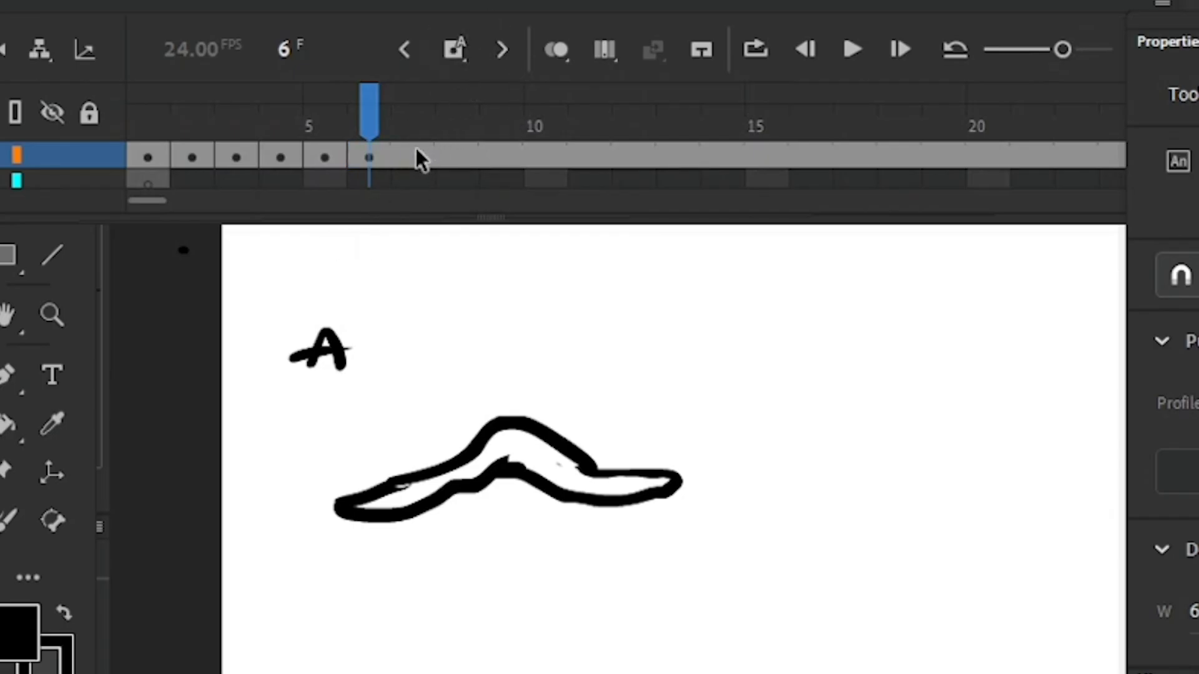
pyautogui.click(555, 50)
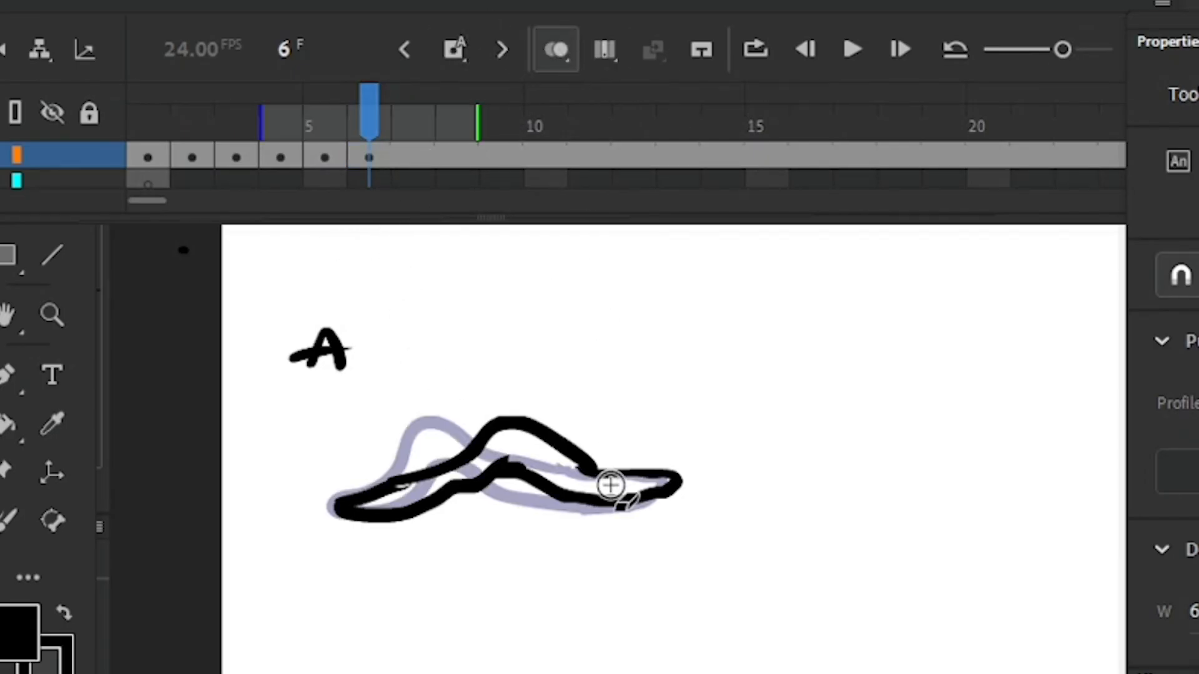
# Step: Erase the worm outline on frame 6 and brush a new closed one with the hump and right tip shifted farther right
pyautogui.press('e')
pyautogui.moveTo(452, 514)
pyautogui.mouseDown()
pyautogui.moveTo(419, 500)
pyautogui.moveTo(337, 506)
pyautogui.moveTo(431, 468)
pyautogui.moveTo(493, 477)
pyautogui.moveTo(543, 430)
pyautogui.moveTo(524, 490)
pyautogui.moveTo(543, 503)
pyautogui.moveTo(637, 494)
pyautogui.moveTo(624, 494)
pyautogui.mouseUp()
pyautogui.press('b')
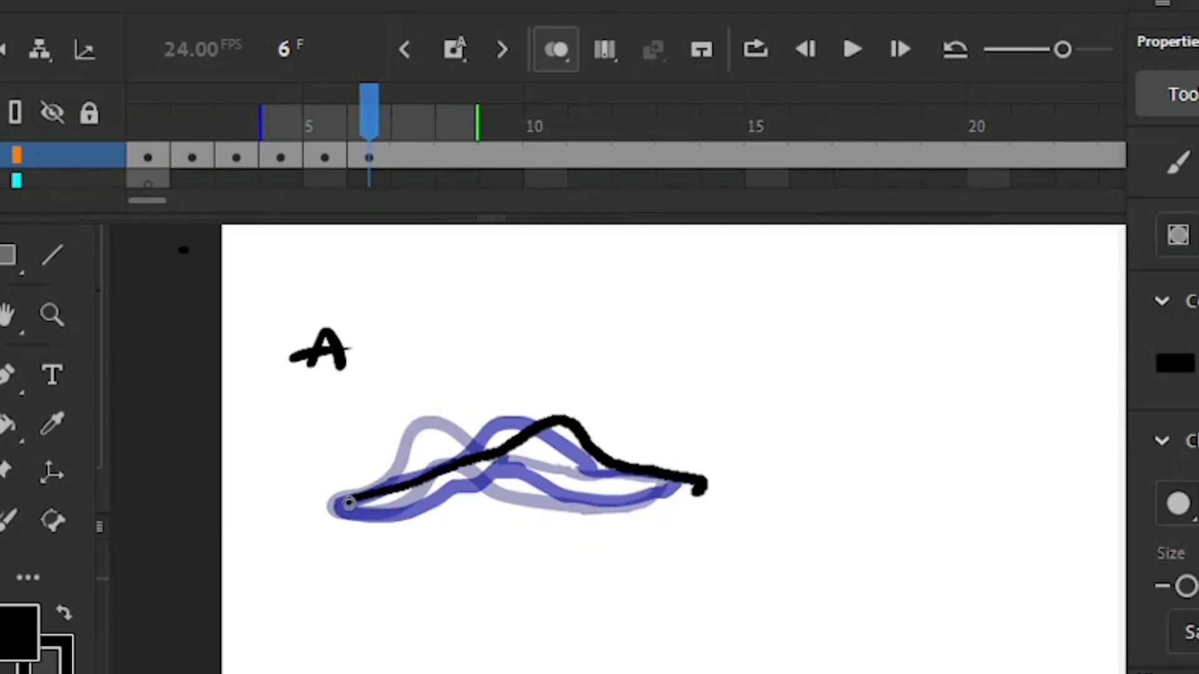
pyautogui.moveTo(667, 498); pyautogui.dragTo(628, 504)
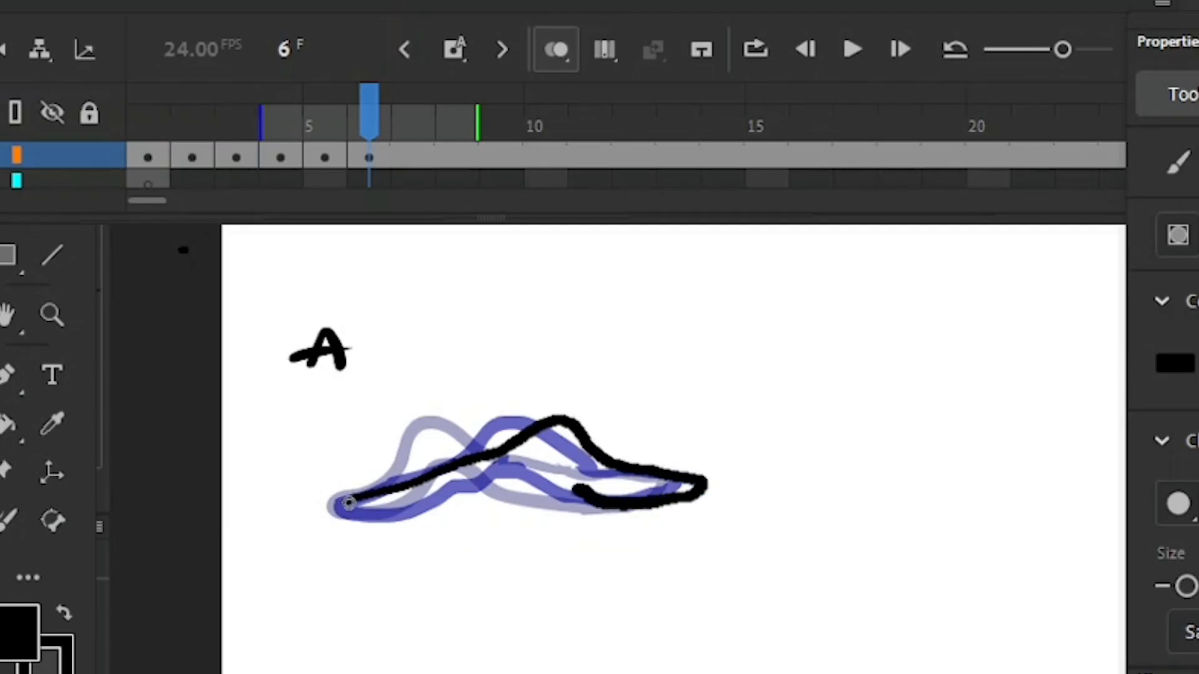
pyautogui.moveTo(349, 502); pyautogui.dragTo(346, 502)
pyautogui.press('e')
pyautogui.moveTo(550, 479)
pyautogui.mouseDown()
pyautogui.moveTo(614, 498)
pyautogui.moveTo(576, 467)
pyautogui.moveTo(439, 511)
pyautogui.moveTo(344, 515)
pyautogui.mouseUp()
pyautogui.press('b')
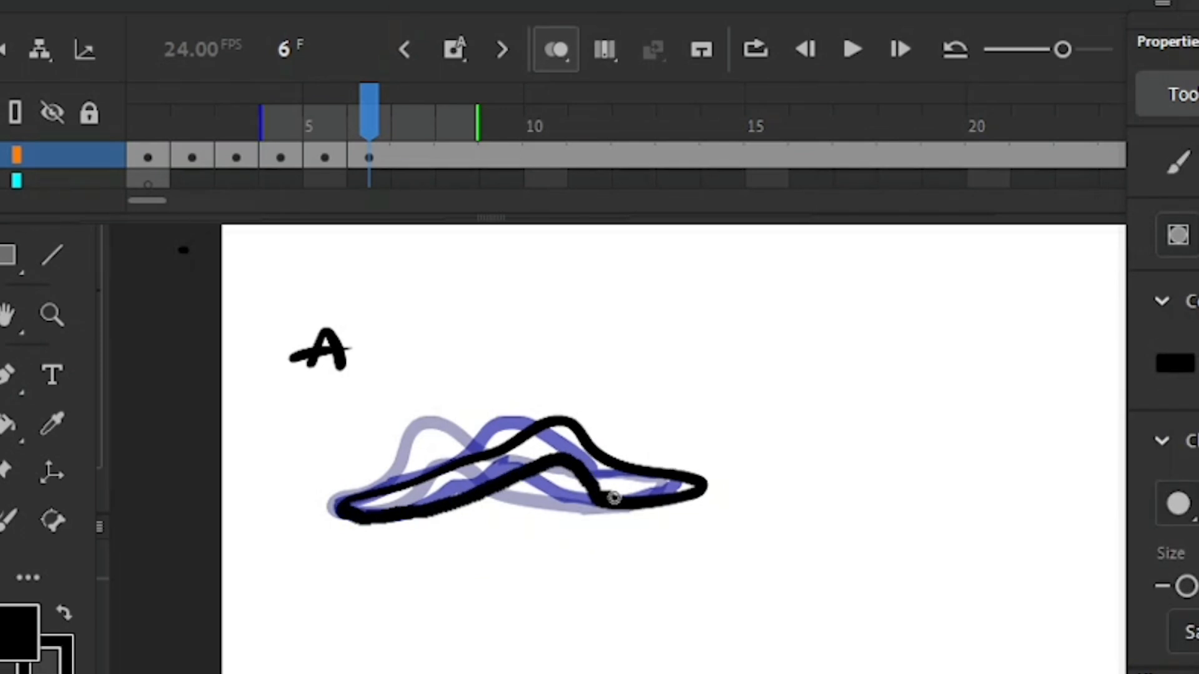
# Step: Turn off onion skinning and step back and forth between frames 1 and 6 to review the inching motion
pyautogui.click(556, 51)
pyautogui.press(',')
pyautogui.press(',')
pyautogui.press(',')
pyautogui.press(',')
pyautogui.press(',')
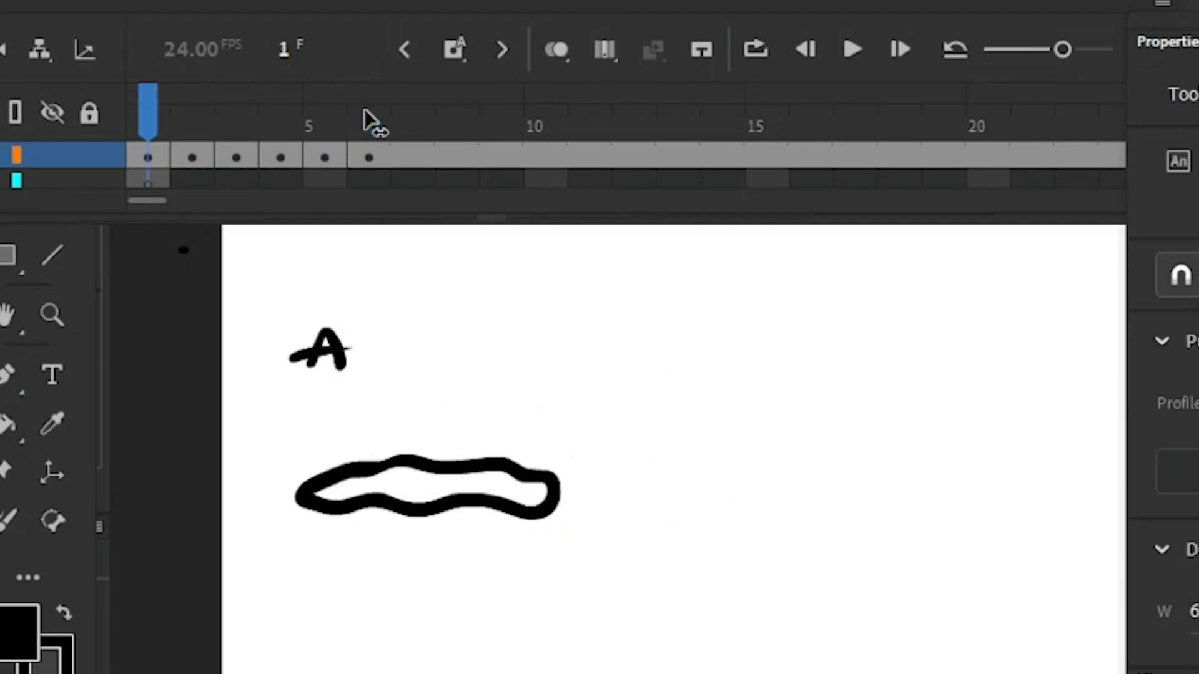
pyautogui.press('.')
pyautogui.press('.')
pyautogui.press('.')
pyautogui.press('.')
pyautogui.press('.')
pyautogui.press(',')
pyautogui.press(',')
pyautogui.press(',')
pyautogui.press(',')
pyautogui.press(',')
pyautogui.press(',')
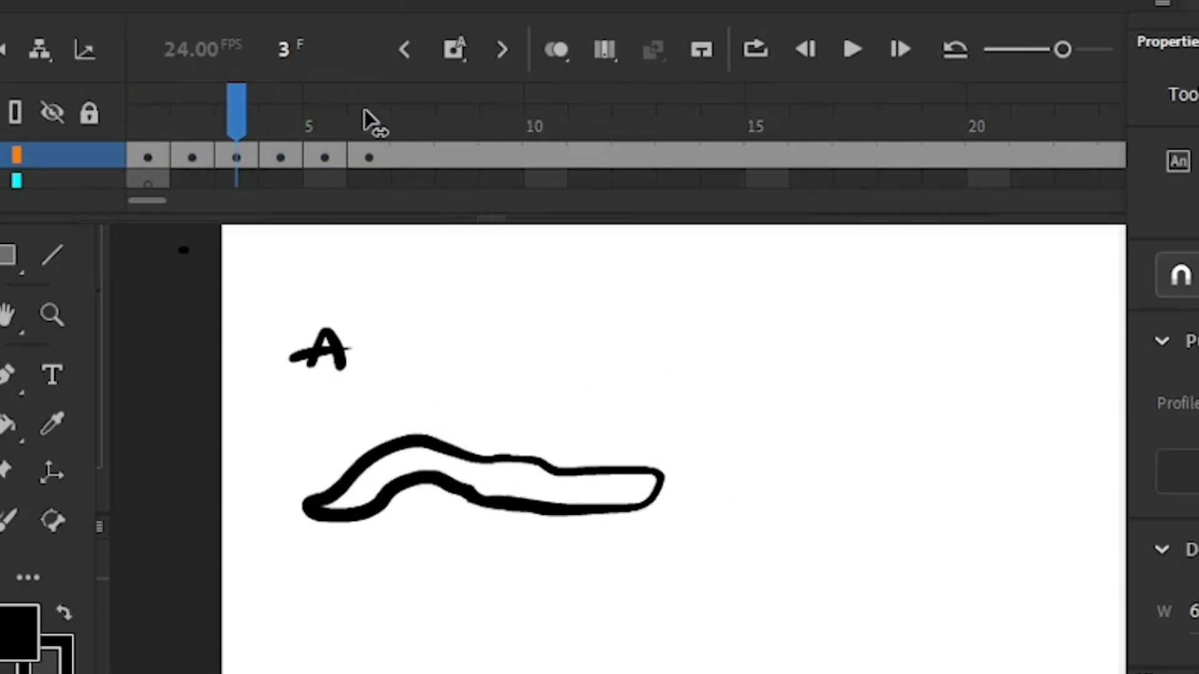
pyautogui.press('.')
pyautogui.press('.')
pyautogui.press('.')
pyautogui.press('.')
pyautogui.press('.')
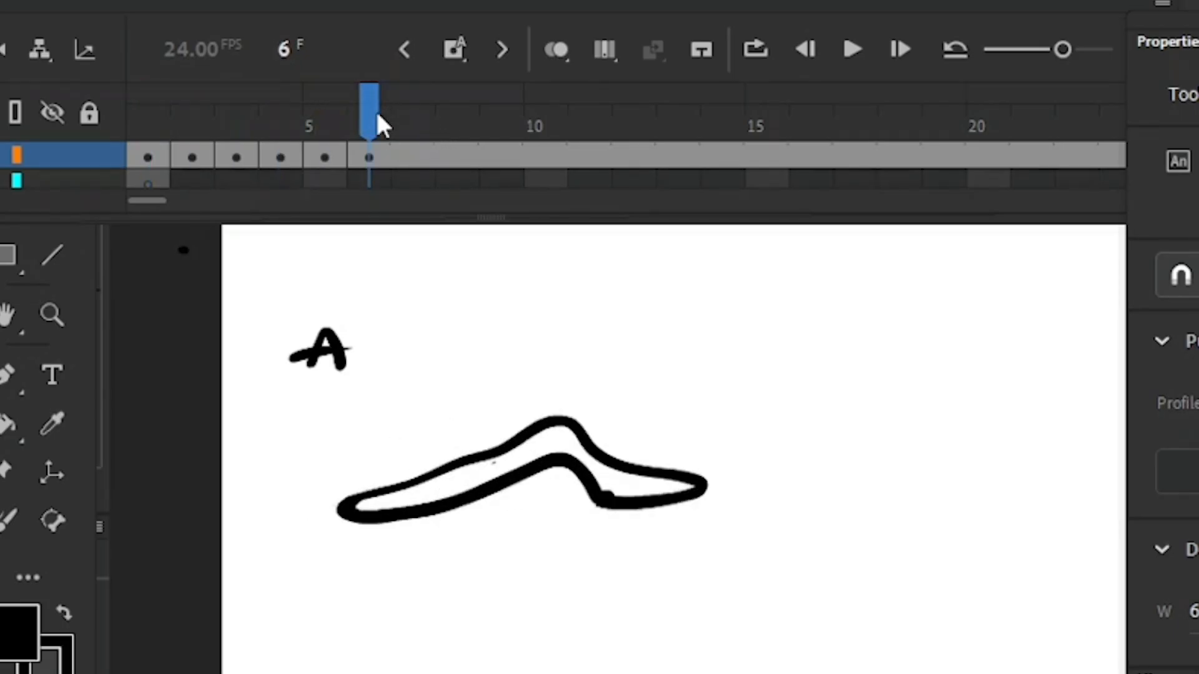
# Step: Insert a keyframe that keeps the drawing at frame 7 and enable onion skinning there
pyautogui.moveTo(1062, 48); pyautogui.dragTo(1089, 49)
pyautogui.moveTo(673, 122); pyautogui.dragTo(721, 123)
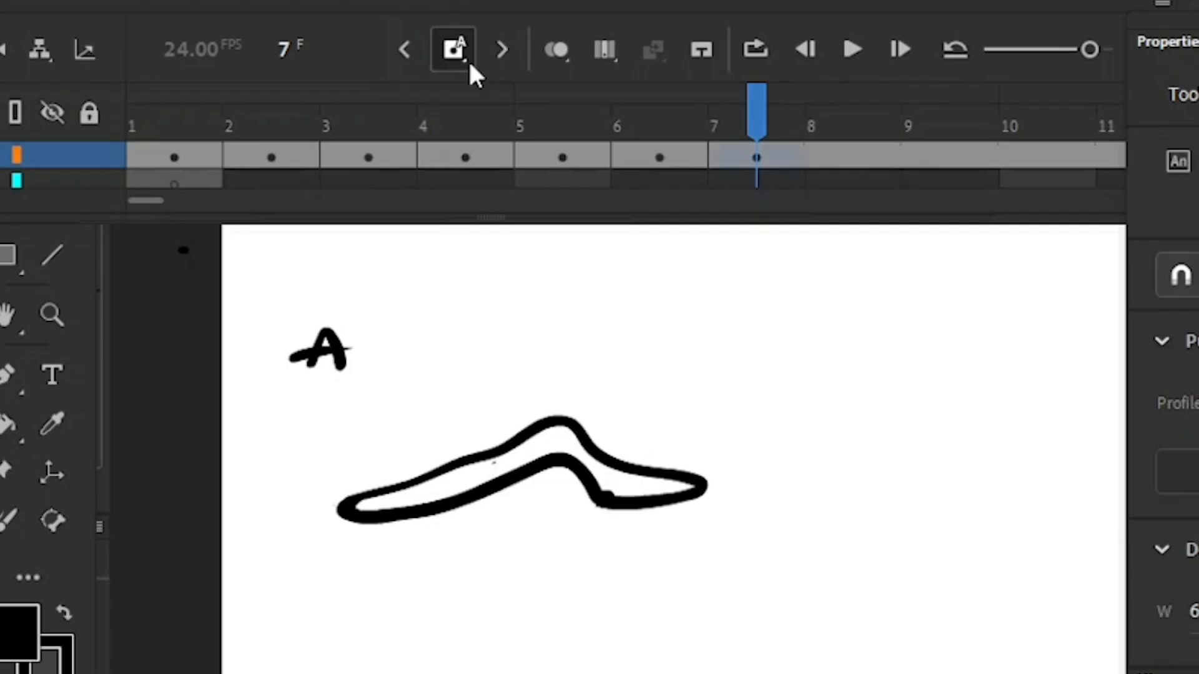
pyautogui.click(555, 50)
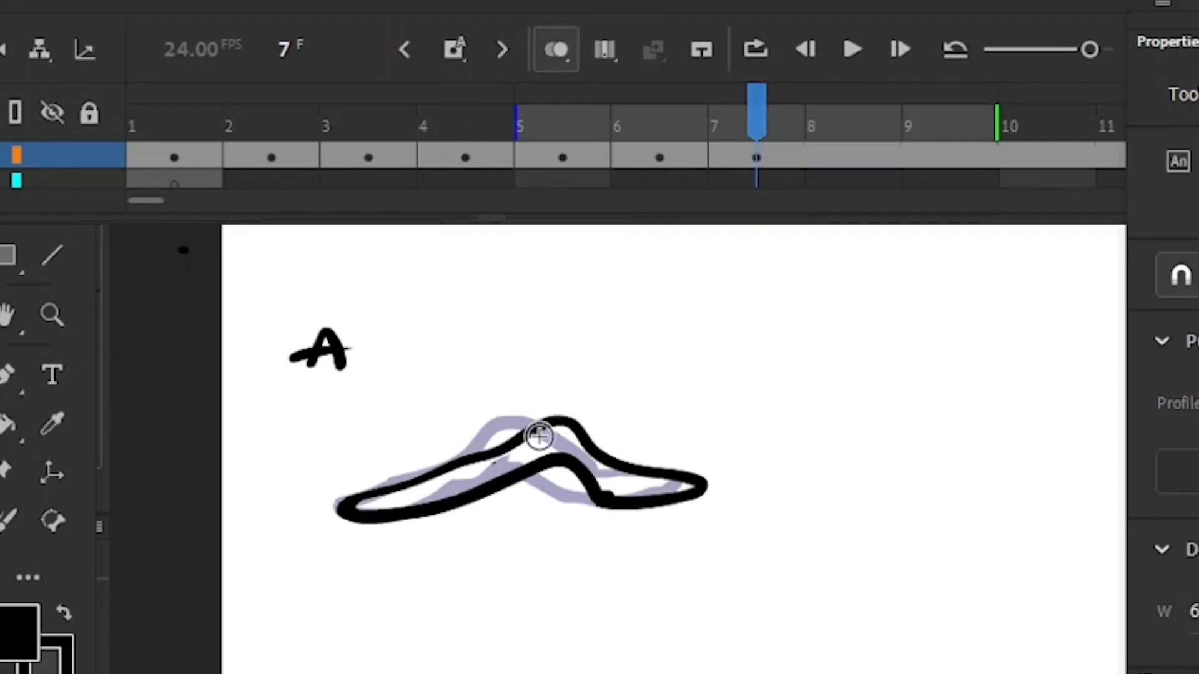
# Step: Erase the outline on frame 7 except its left end and the left part of its upper edge
pyautogui.press('e')
pyautogui.moveTo(466, 501)
pyautogui.mouseDown()
pyautogui.moveTo(528, 478)
pyautogui.moveTo(532, 463)
pyautogui.moveTo(496, 447)
pyautogui.moveTo(615, 481)
pyautogui.moveTo(576, 492)
pyautogui.moveTo(655, 496)
pyautogui.mouseUp()
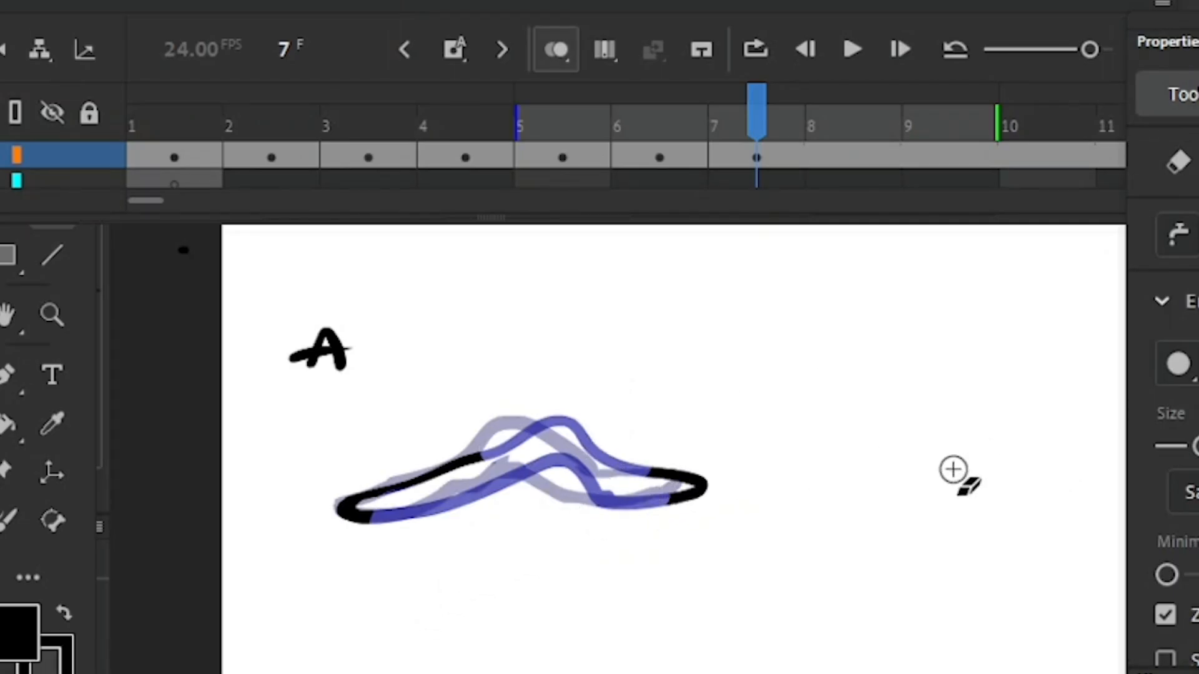
pyautogui.moveTo(685, 503)
pyautogui.mouseDown()
pyautogui.moveTo(712, 487)
pyautogui.moveTo(660, 485)
pyautogui.mouseUp()
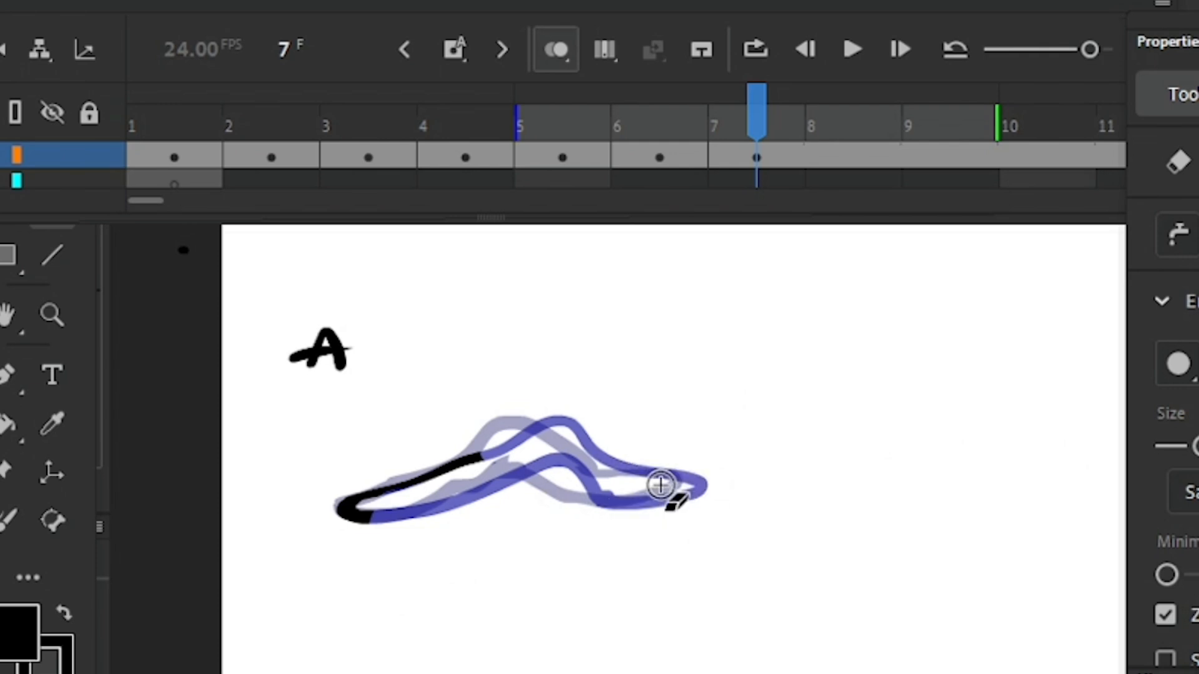
# Step: Brush the rest of the frame 7 outline closed, with the hump farther right and the right tip past the ghost
pyautogui.press('b')
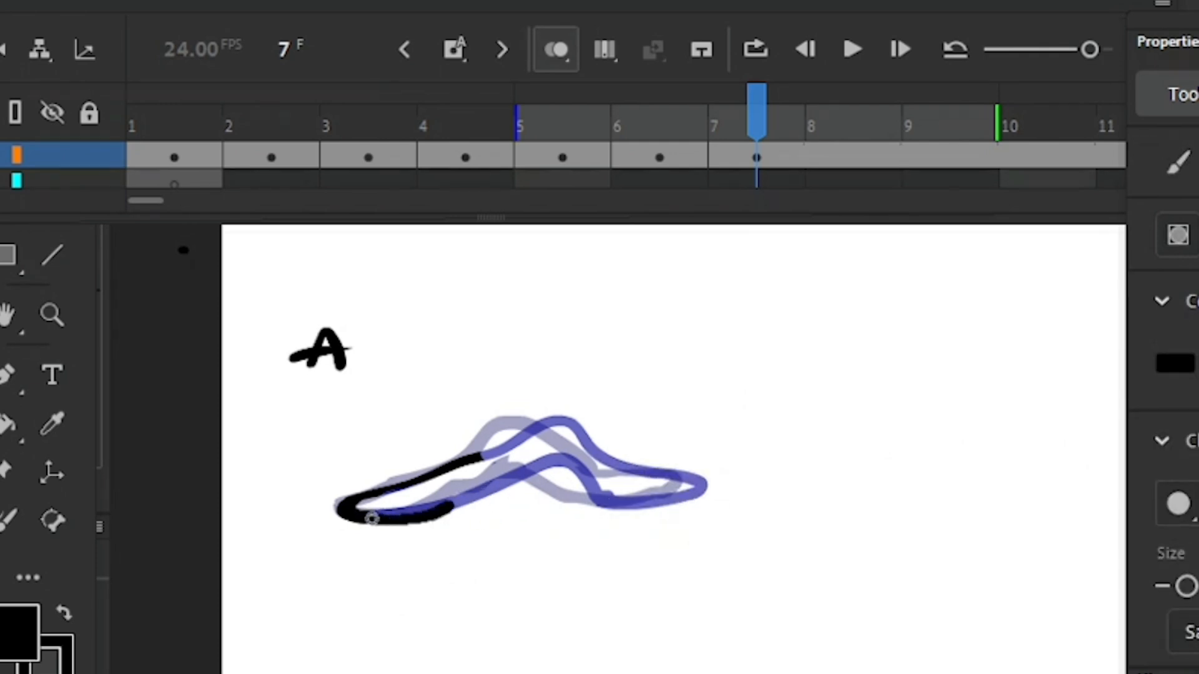
pyautogui.moveTo(372, 518)
pyautogui.mouseDown()
pyautogui.moveTo(500, 493)
pyautogui.moveTo(447, 470)
pyautogui.moveTo(425, 478)
pyautogui.moveTo(527, 467)
pyautogui.mouseUp()
pyautogui.press('e')
pyautogui.press('b')
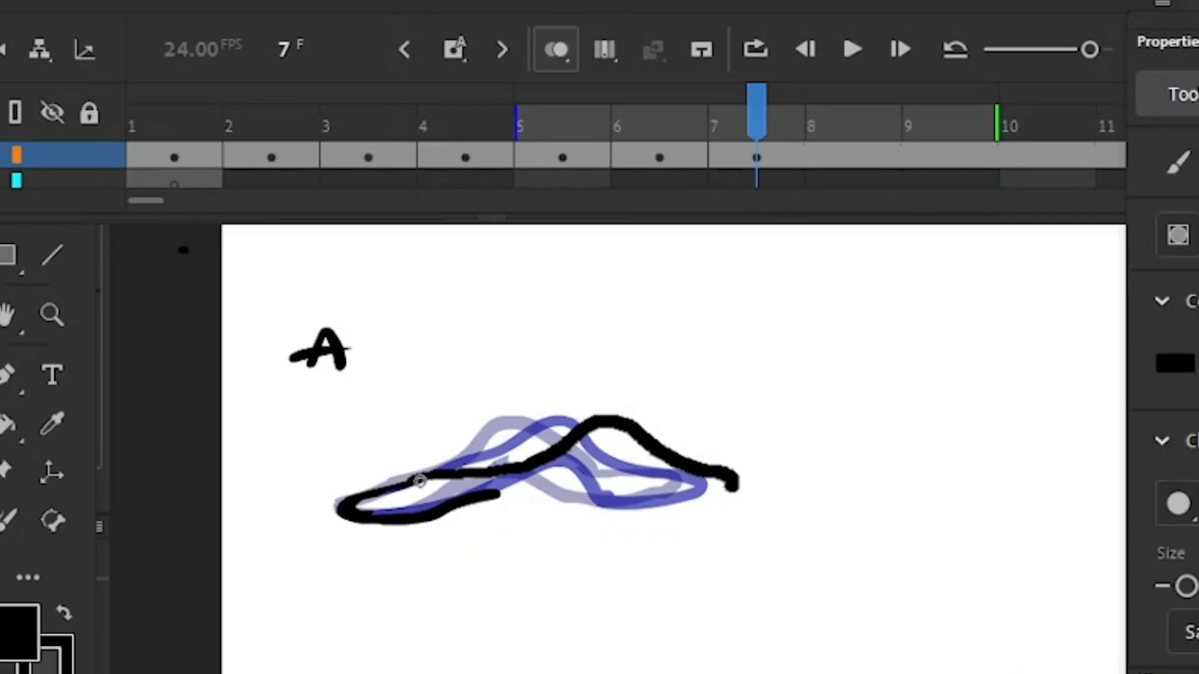
pyautogui.moveTo(681, 498); pyautogui.dragTo(650, 484)
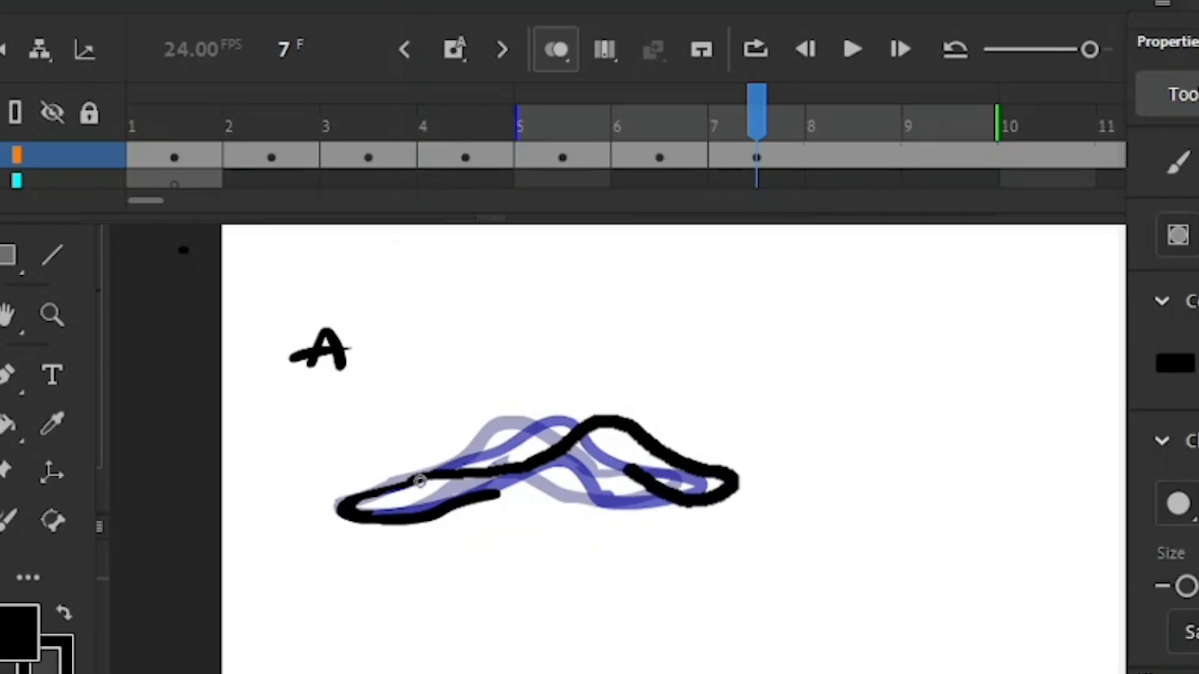
pyautogui.moveTo(576, 480); pyautogui.dragTo(468, 495)
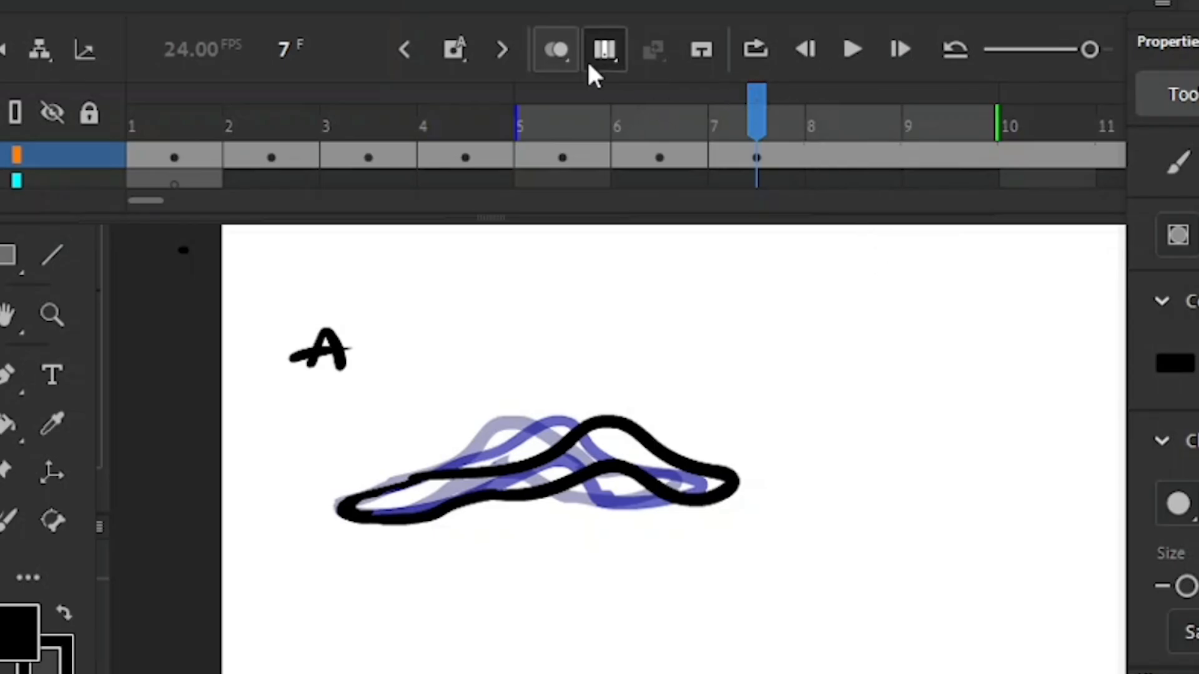
# Step: Turn off onion skinning and step through the frames from frame 1 to check the motion up to frame 7
pyautogui.click(569, 52)
pyautogui.press(',')
pyautogui.press(',')
pyautogui.press(',')
pyautogui.press(',')
pyautogui.press(',')
pyautogui.press(',')
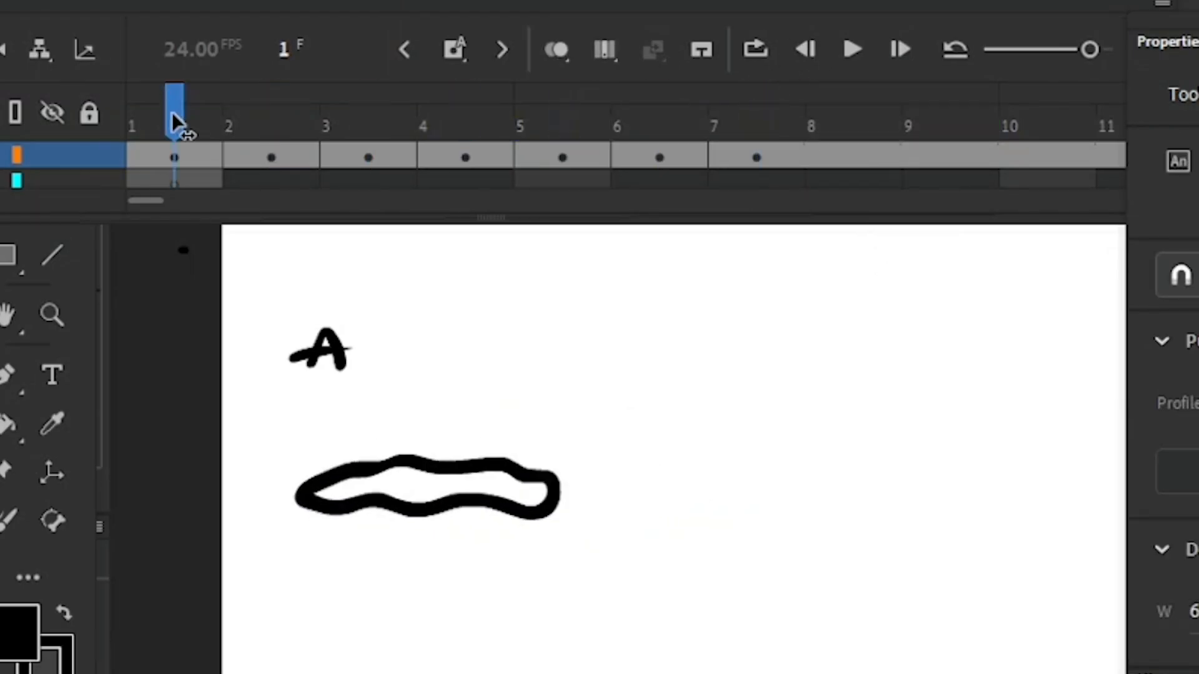
pyautogui.press('.')
pyautogui.press('.')
pyautogui.press('.')
pyautogui.press('.')
pyautogui.press('.')
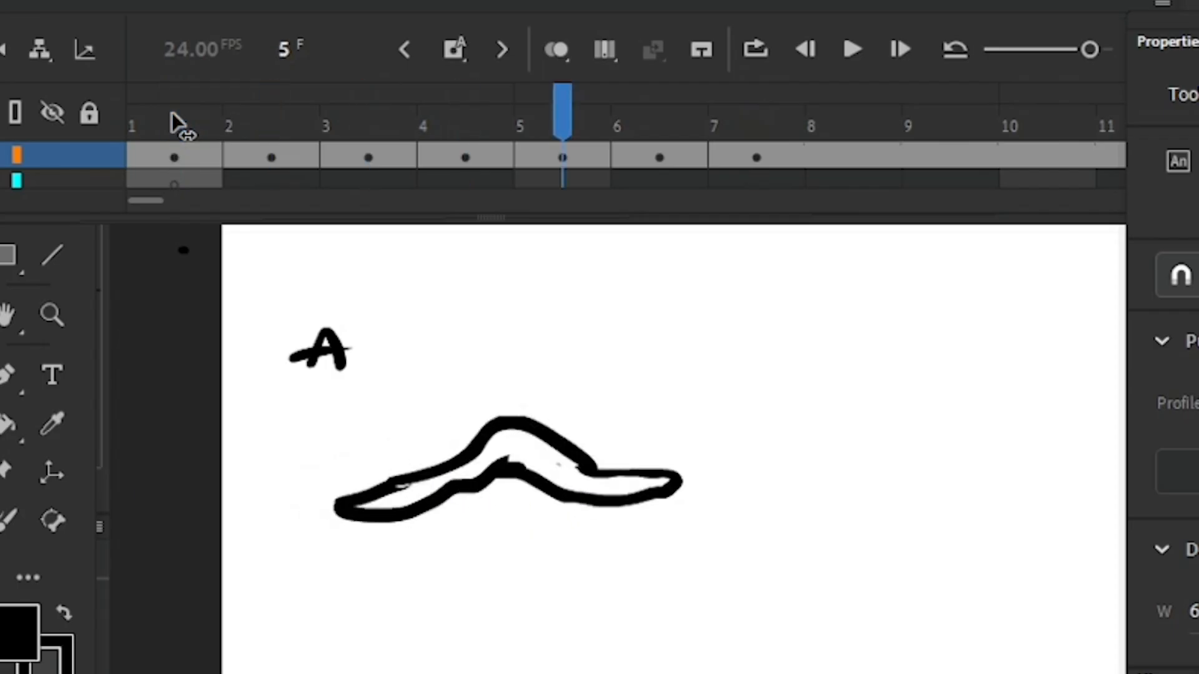
pyautogui.press('.')
pyautogui.press('.')
pyautogui.press(',')
# Step: Insert a keyframe that keeps the drawing at frame 8 and enable onion skinning there
pyautogui.press('.')
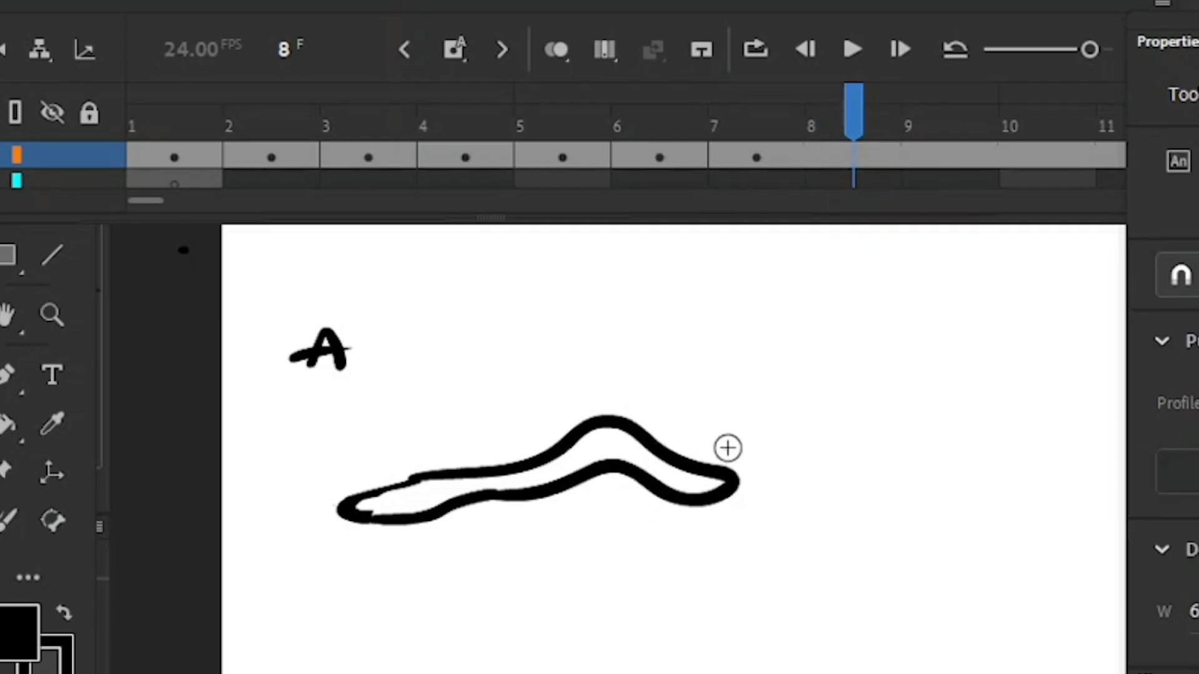
pyautogui.click(454, 51)
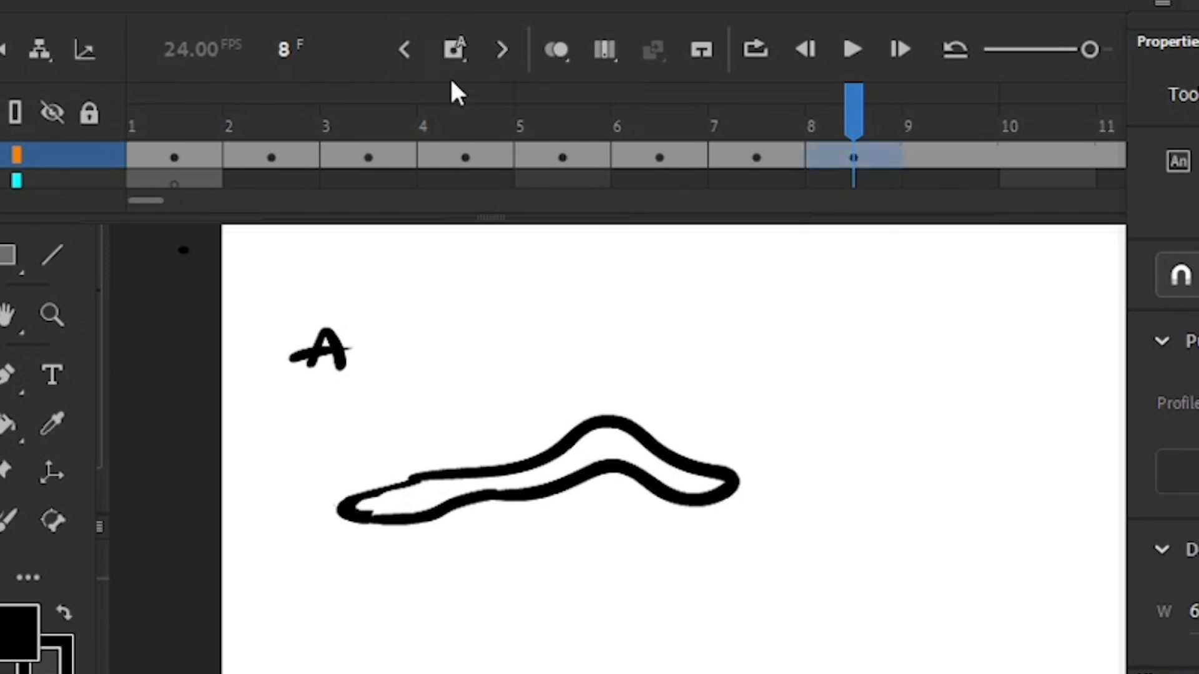
pyautogui.click(556, 50)
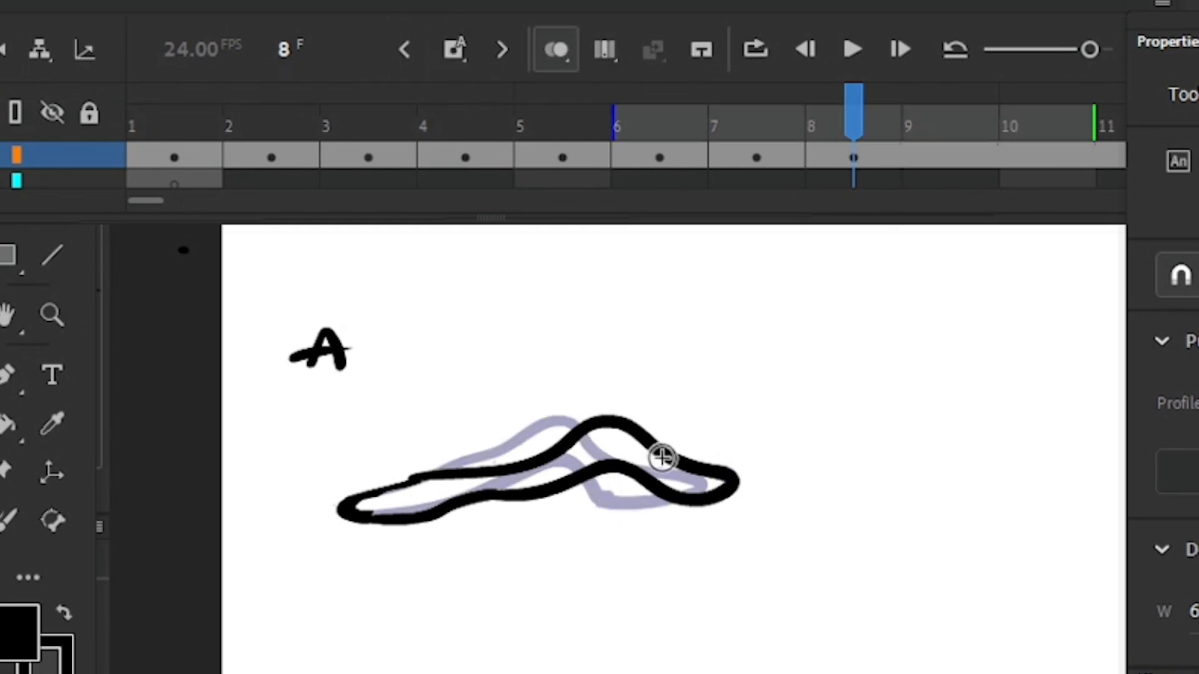
# Step: Erase the right half of the frame 8 outline and brush it again with the hump near the right end and the tip farther out
pyautogui.press('e')
pyautogui.moveTo(648, 454)
pyautogui.mouseDown()
pyautogui.moveTo(567, 475)
pyautogui.moveTo(545, 462)
pyautogui.moveTo(633, 444)
pyautogui.mouseUp()
pyautogui.press('b')
pyautogui.press('e')
pyautogui.press('b')
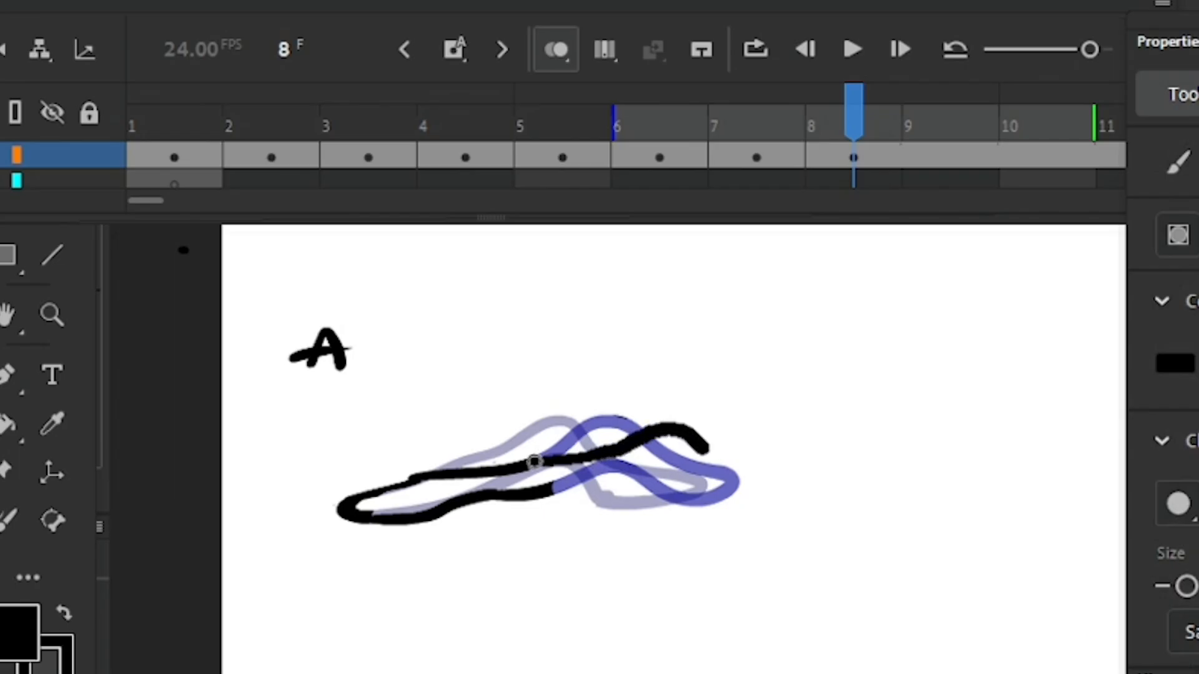
pyautogui.moveTo(752, 493)
pyautogui.mouseDown()
pyautogui.moveTo(673, 473)
pyautogui.moveTo(579, 491)
pyautogui.moveTo(546, 492)
pyautogui.mouseUp()
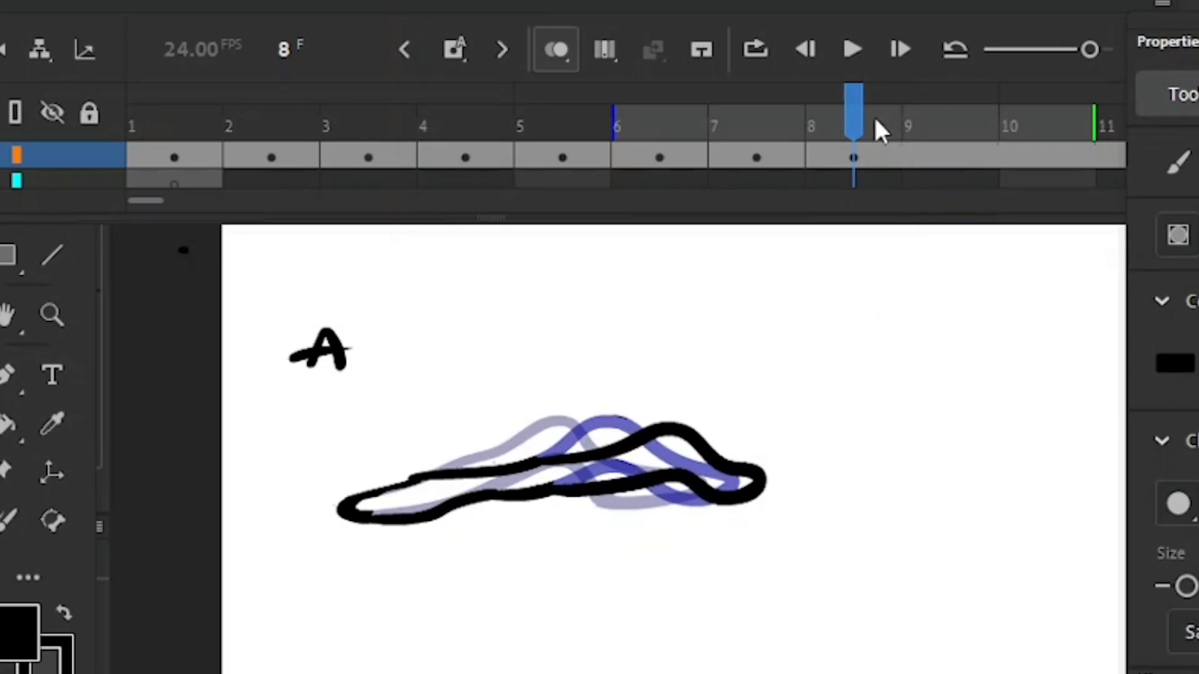
pyautogui.press('e')
pyautogui.press('F6')
pyautogui.moveTo(681, 439)
pyautogui.mouseDown()
pyautogui.moveTo(729, 435)
pyautogui.moveTo(696, 499)
pyautogui.moveTo(484, 478)
pyautogui.moveTo(558, 440)
pyautogui.mouseUp()
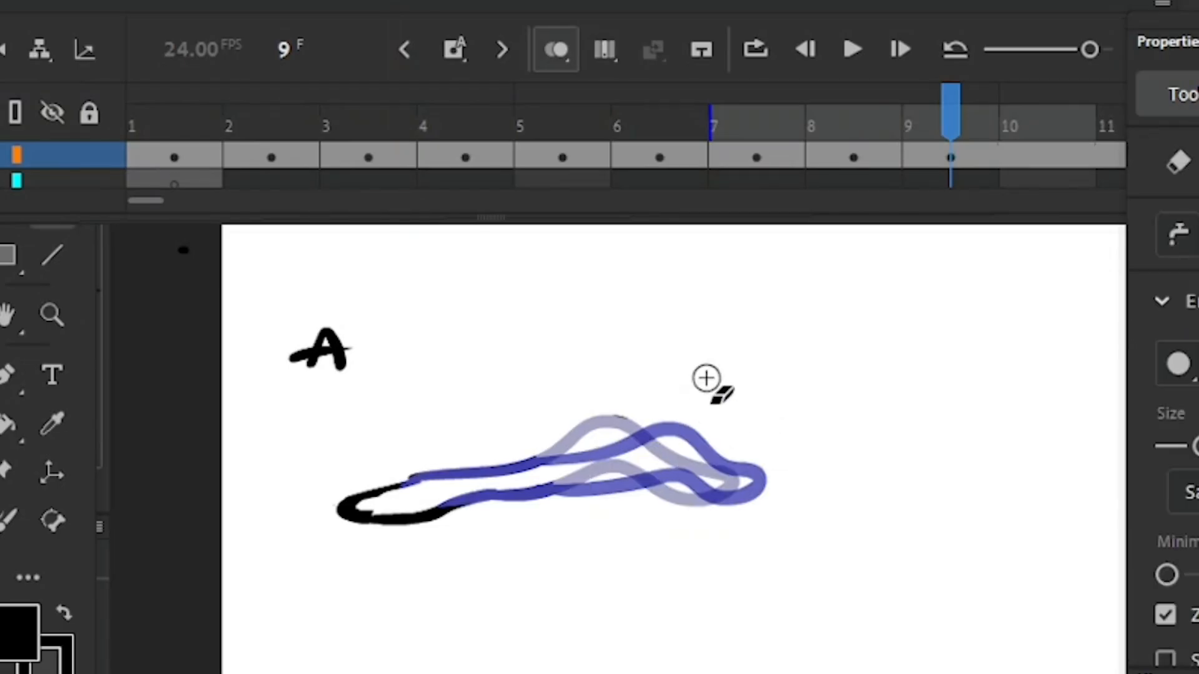
pyautogui.hotkey('ctrl', 'z')
pyautogui.hotkey('ctrl', 'z')
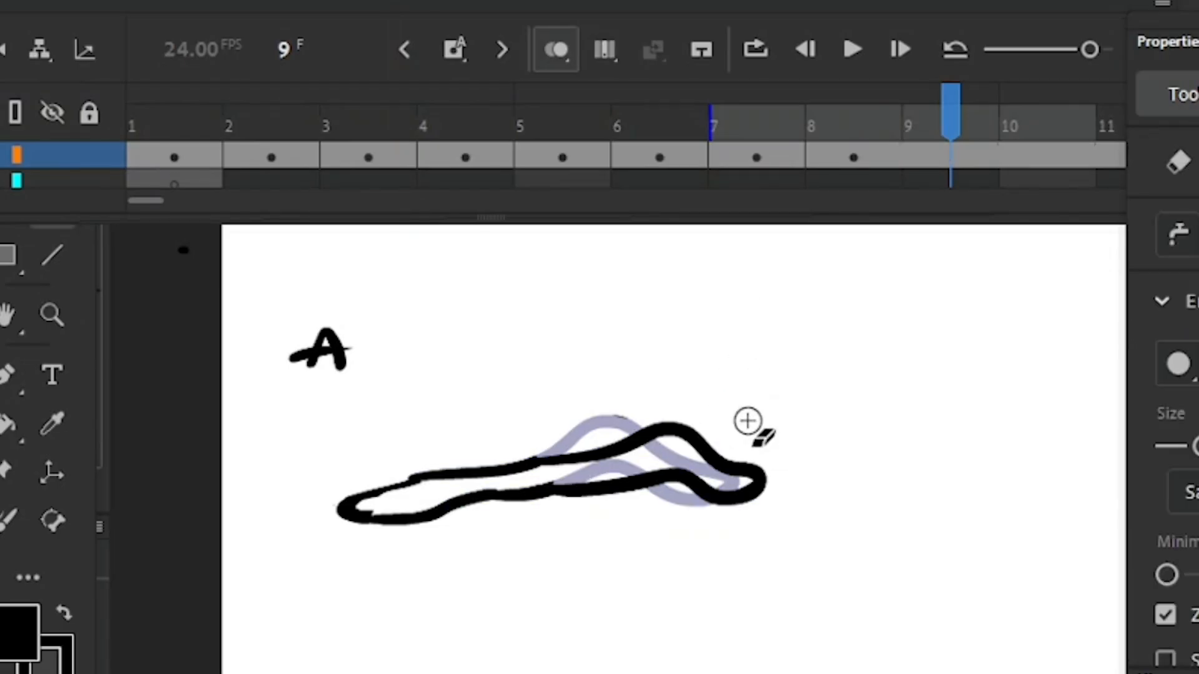
# Step: Insert a keyframe at frame 9, erase the outline's hump and right end, and brush a flatter, longer right end that closes it
pyautogui.moveTo(747, 491)
pyautogui.mouseDown()
pyautogui.moveTo(691, 437)
pyautogui.moveTo(647, 437)
pyautogui.moveTo(720, 494)
pyautogui.moveTo(663, 480)
pyautogui.moveTo(719, 467)
pyautogui.moveTo(634, 482)
pyautogui.mouseUp()
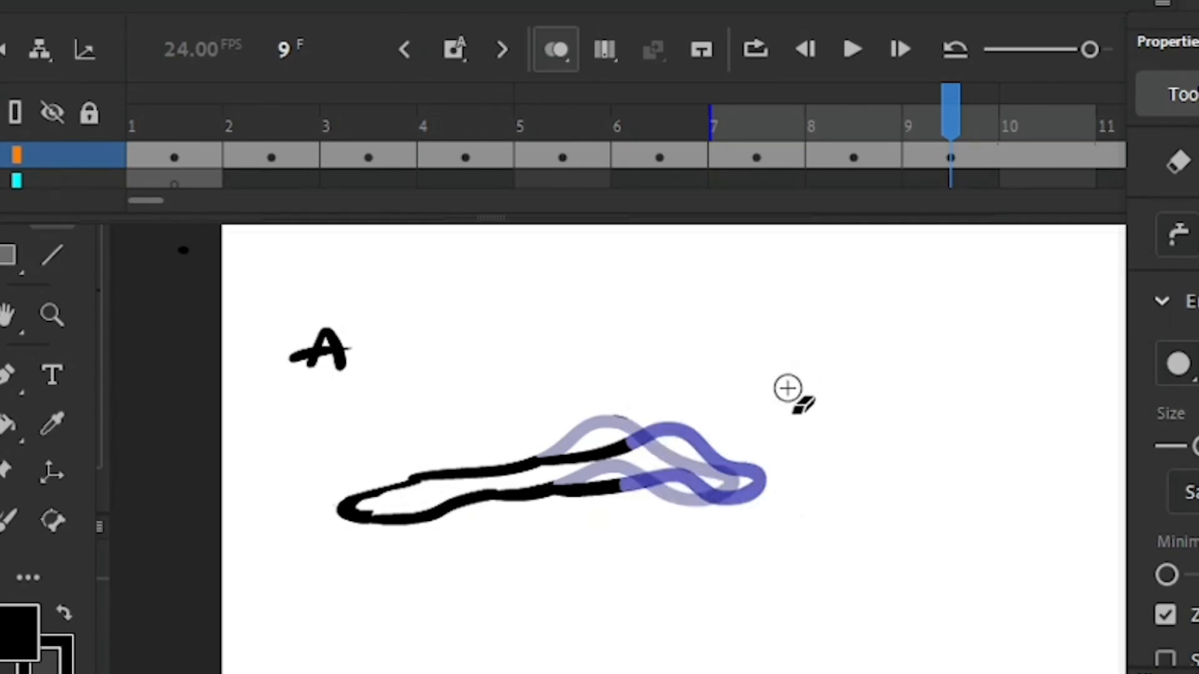
pyautogui.press('b')
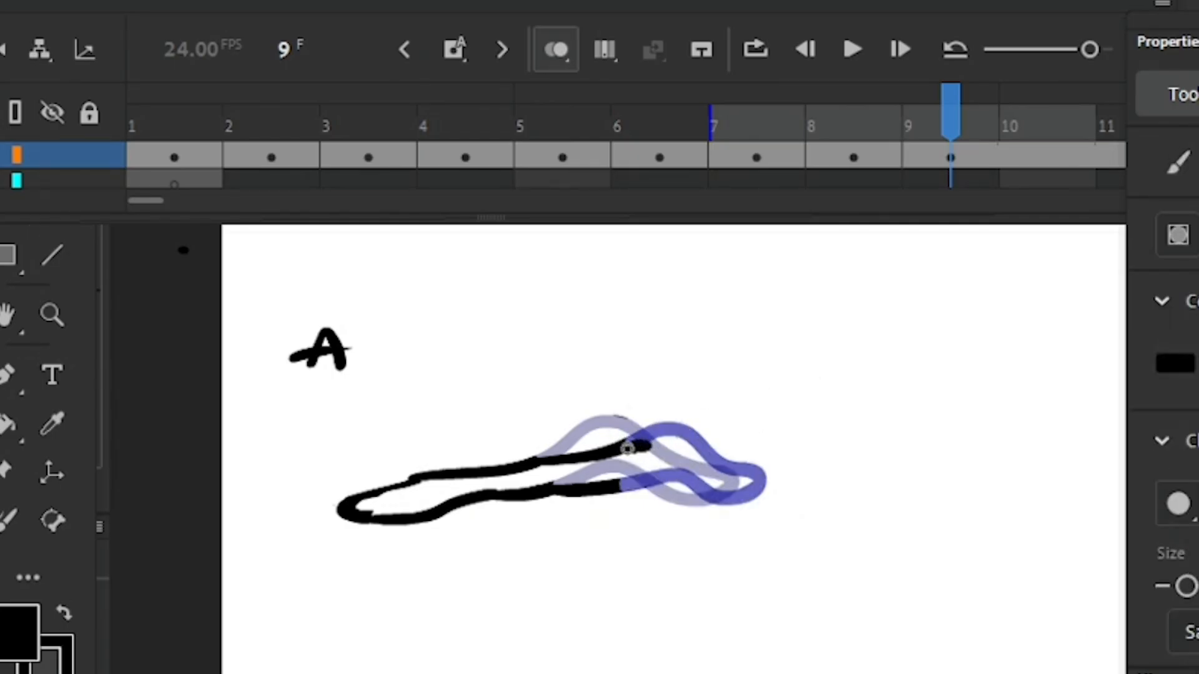
pyautogui.moveTo(762, 466); pyautogui.dragTo(777, 468)
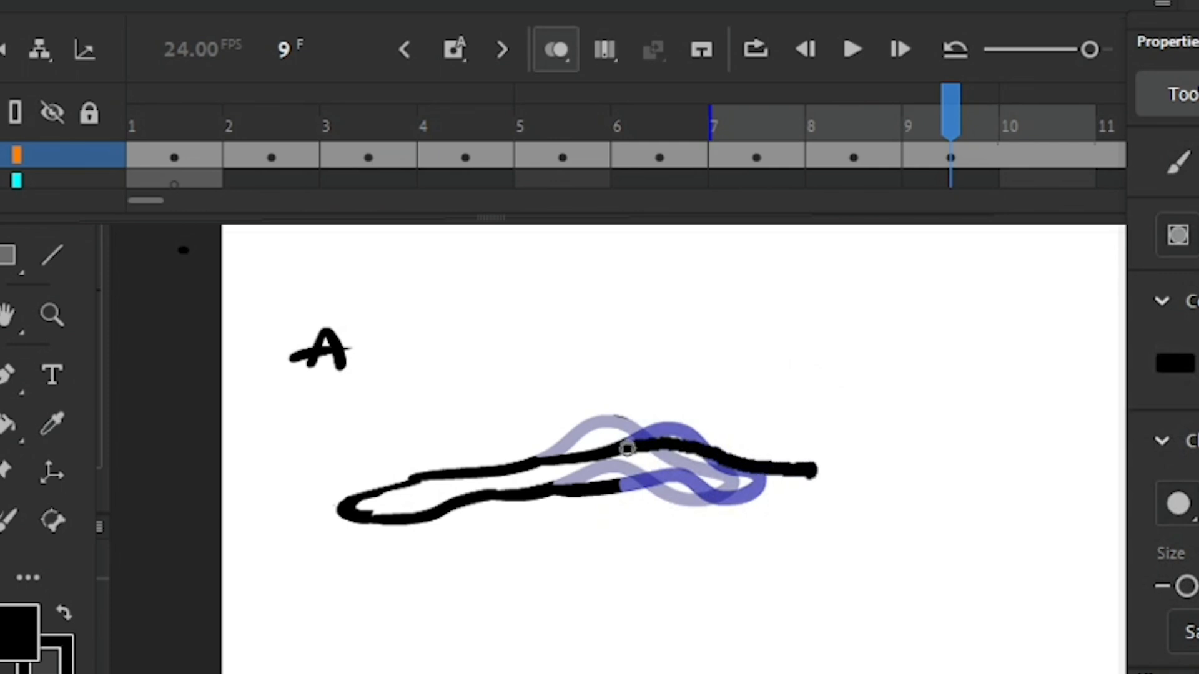
pyautogui.moveTo(792, 490); pyautogui.dragTo(602, 481)
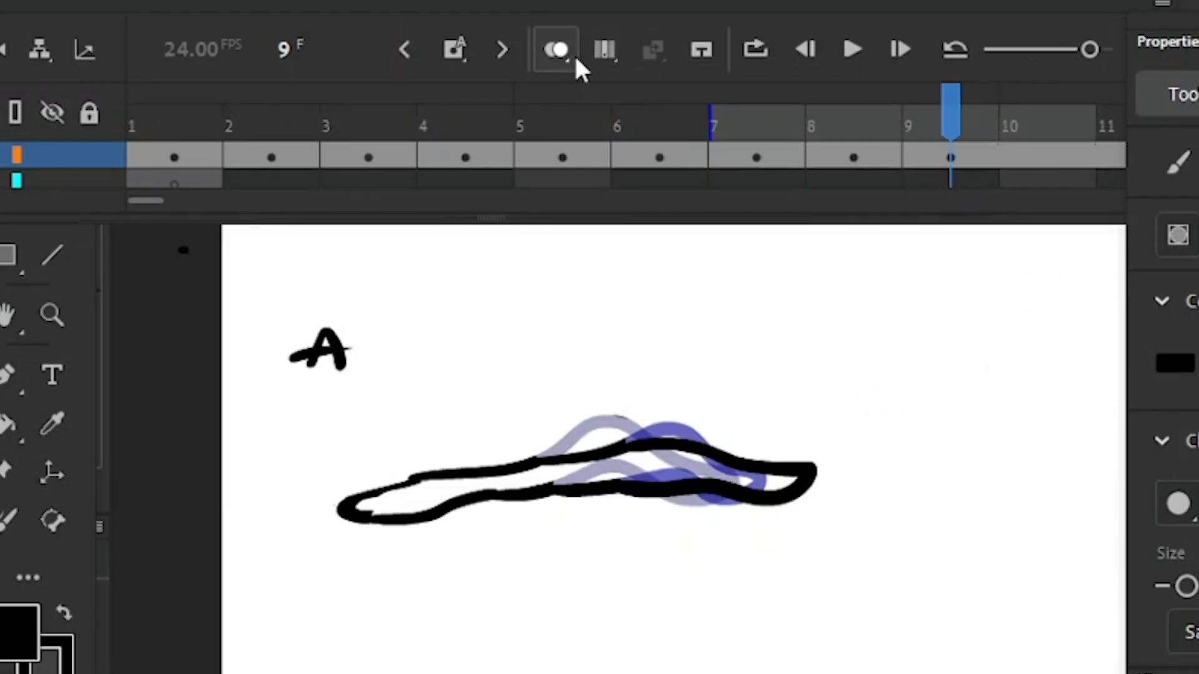
# Step: Turn off onion skinning and play the animation repeatedly from frame 1 to check the motion through frame 9
pyautogui.click(546, 61)
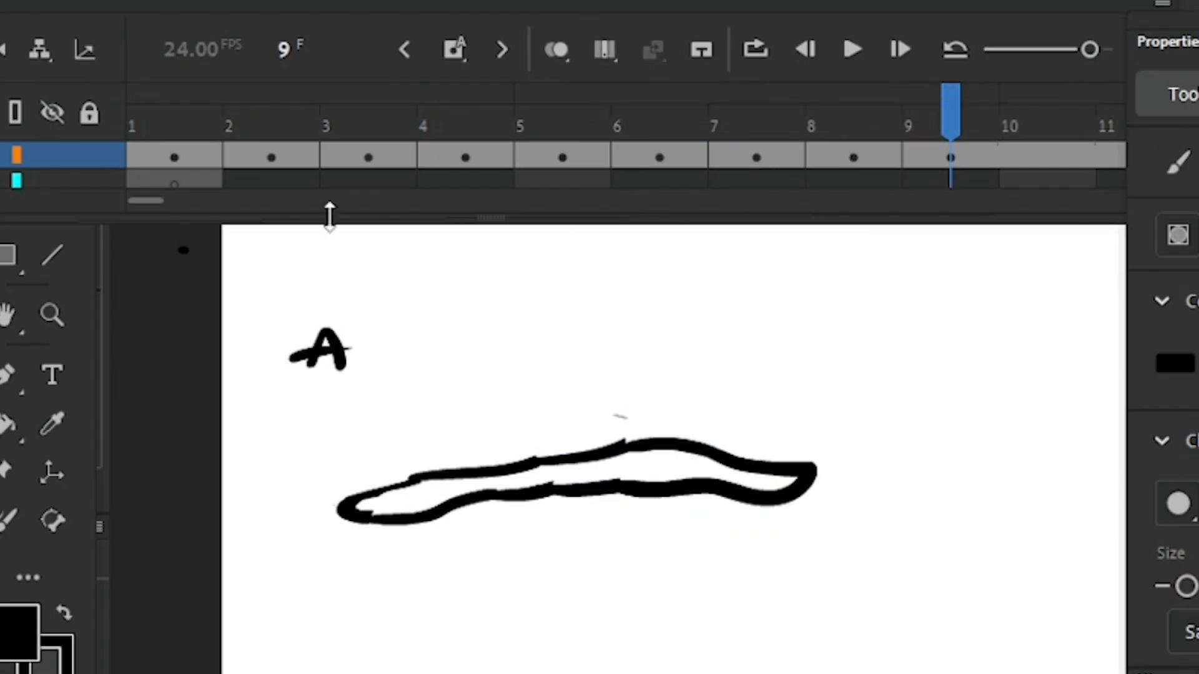
pyautogui.moveTo(1089, 50); pyautogui.dragTo(1018, 50)
pyautogui.moveTo(131, 91); pyautogui.dragTo(170, 83)
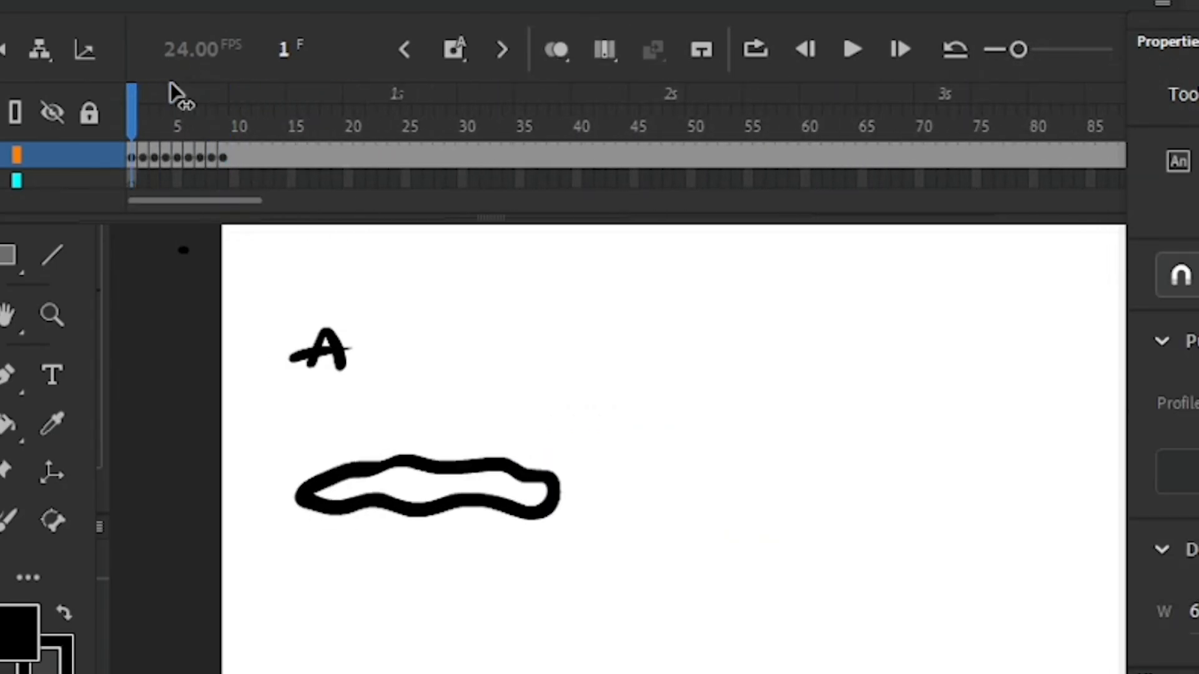
pyautogui.click(851, 49)
pyautogui.click(846, 52)
pyautogui.moveTo(325, 133)
pyautogui.mouseDown()
pyautogui.moveTo(200, 96)
pyautogui.moveTo(132, 94)
pyautogui.mouseUp()
pyautogui.click(856, 49)
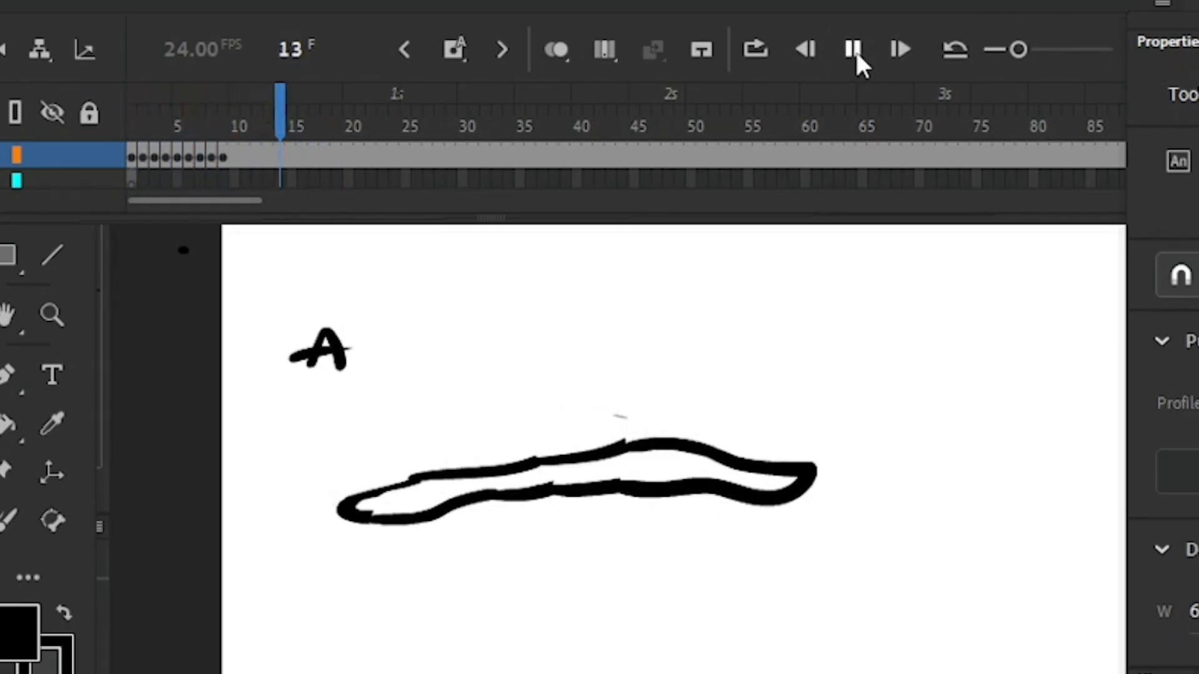
pyautogui.click(855, 50)
pyautogui.click(132, 108)
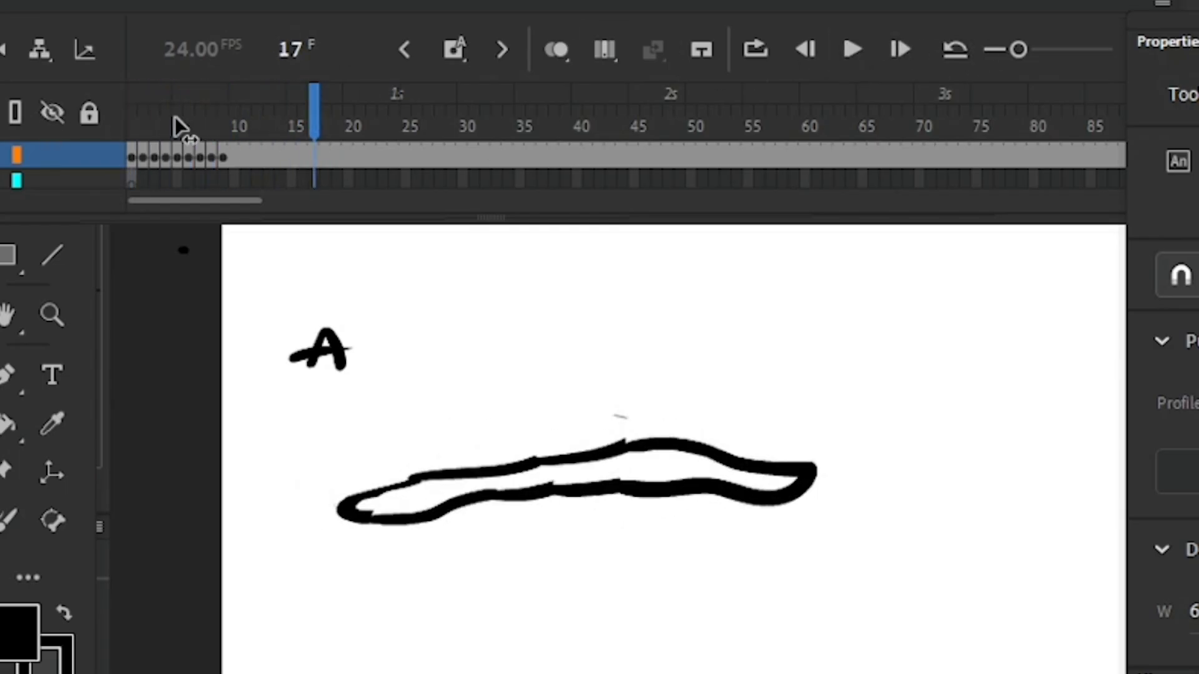
pyautogui.click(133, 111)
pyautogui.click(850, 49)
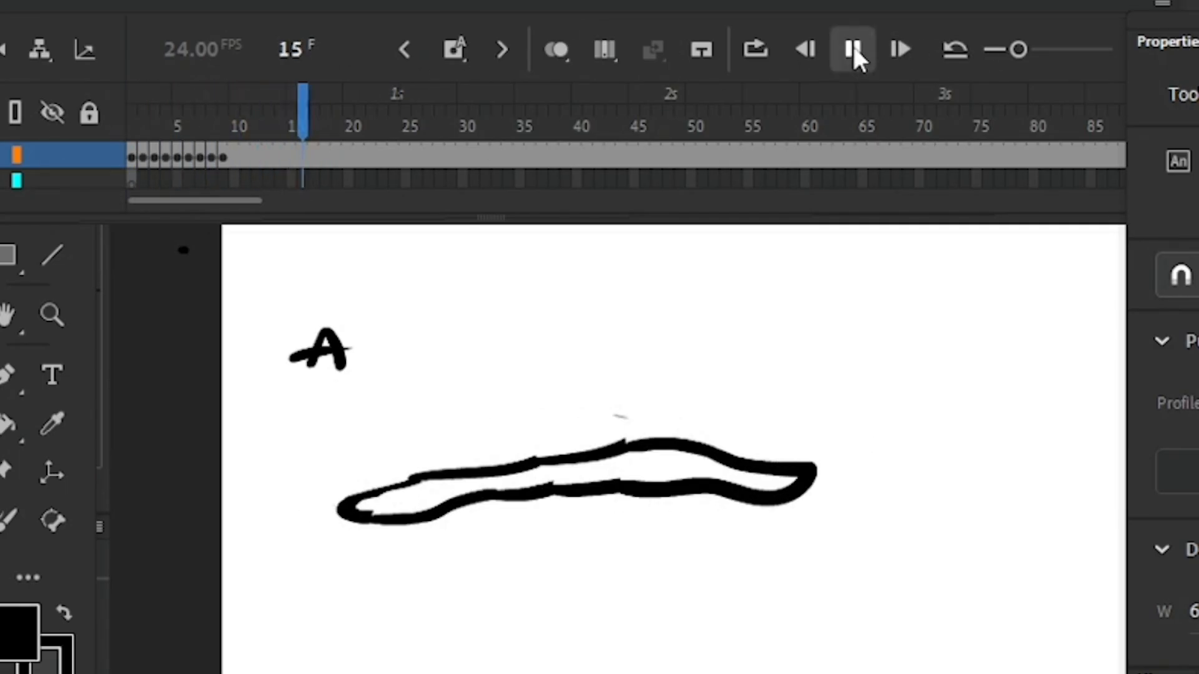
# Step: Insert a keyframe that keeps the drawing at frame 10 and enable onion skinning there
pyautogui.click(238, 122)
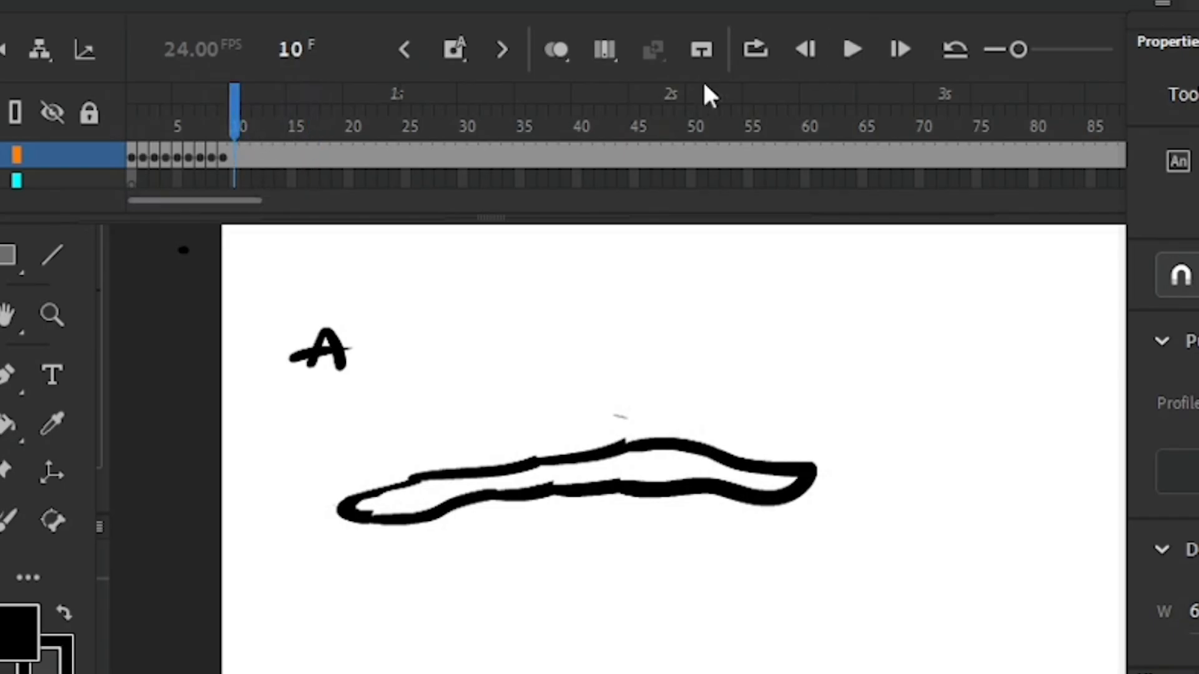
pyautogui.moveTo(1020, 48)
pyautogui.mouseDown()
pyautogui.moveTo(994, 48)
pyautogui.moveTo(1080, 48)
pyautogui.moveTo(1069, 48)
pyautogui.mouseUp()
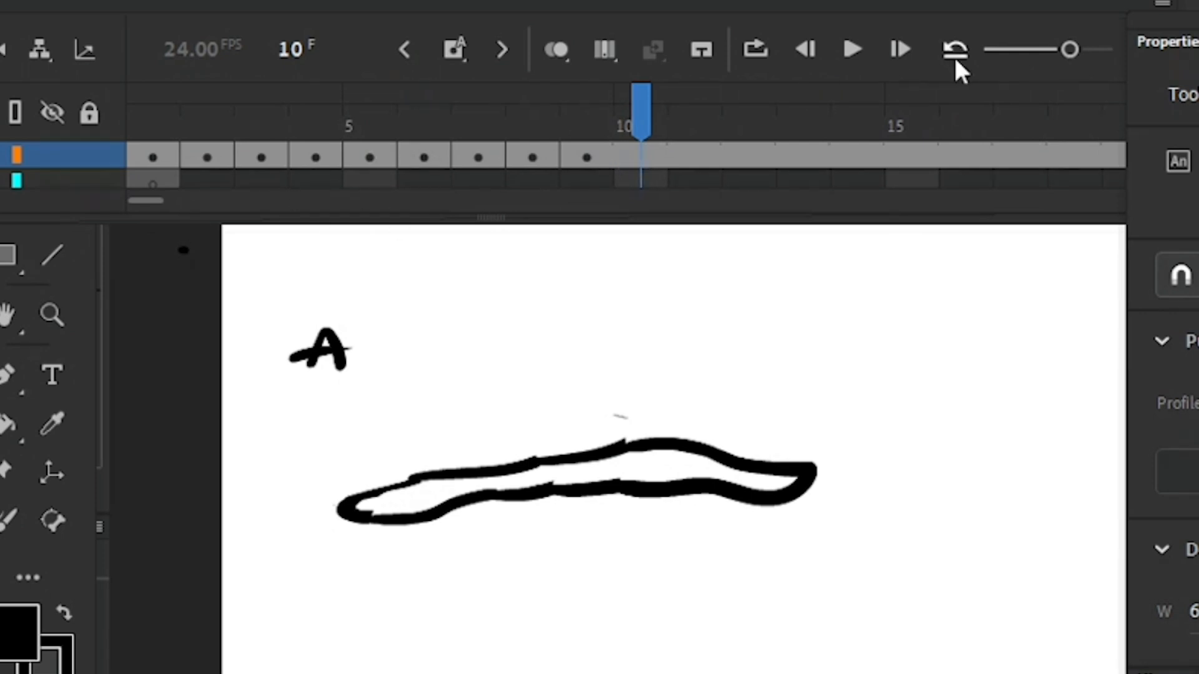
pyautogui.moveTo(1069, 49)
pyautogui.mouseDown()
pyautogui.moveTo(1017, 49)
pyautogui.moveTo(1098, 49)
pyautogui.moveTo(1084, 48)
pyautogui.mouseUp()
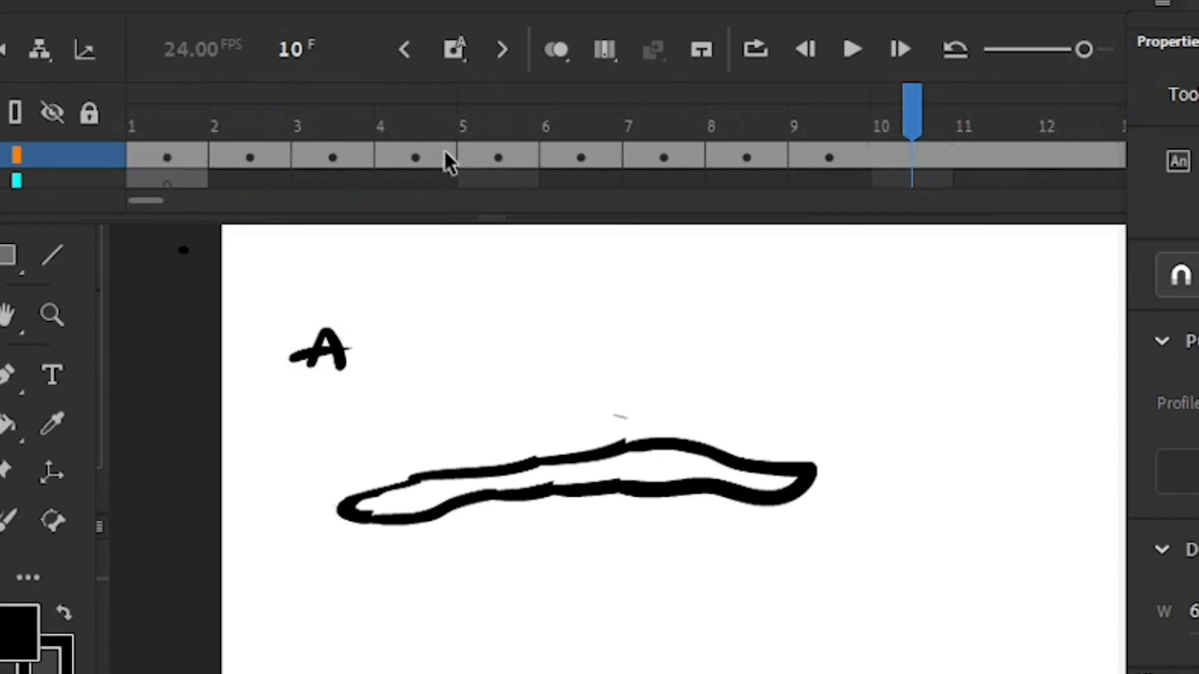
pyautogui.hscroll(5, 150, 204)
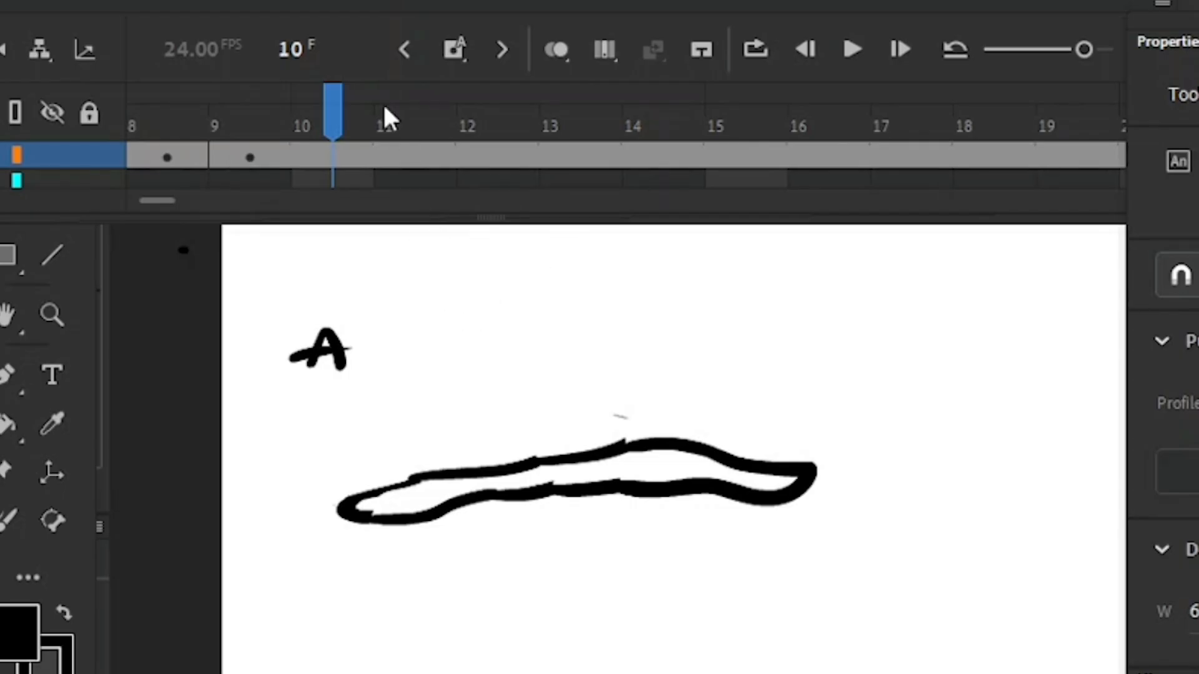
pyautogui.press(',')
pyautogui.press(',')
pyautogui.press('.')
pyautogui.press('.')
pyautogui.click(455, 54)
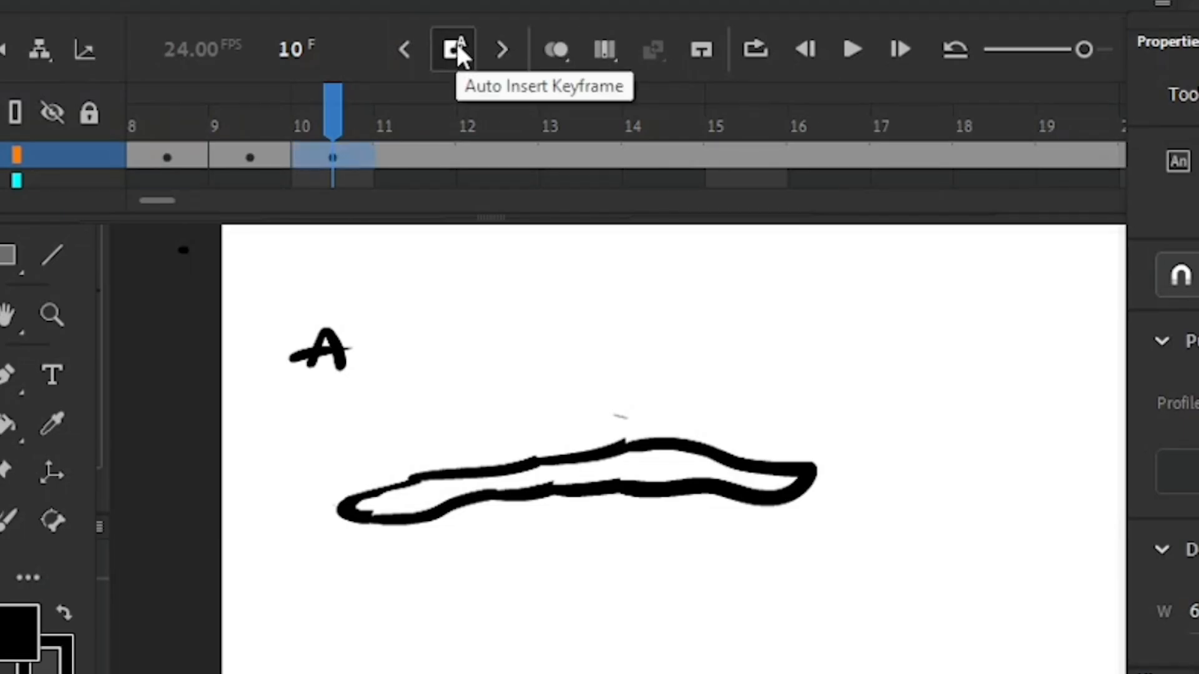
pyautogui.click(555, 50)
# Step: Erase the right end of the frame 10 outline and brush a longer, rounded right end that closes the shape
pyautogui.press('e')
pyautogui.moveTo(781, 477); pyautogui.dragTo(777, 469)
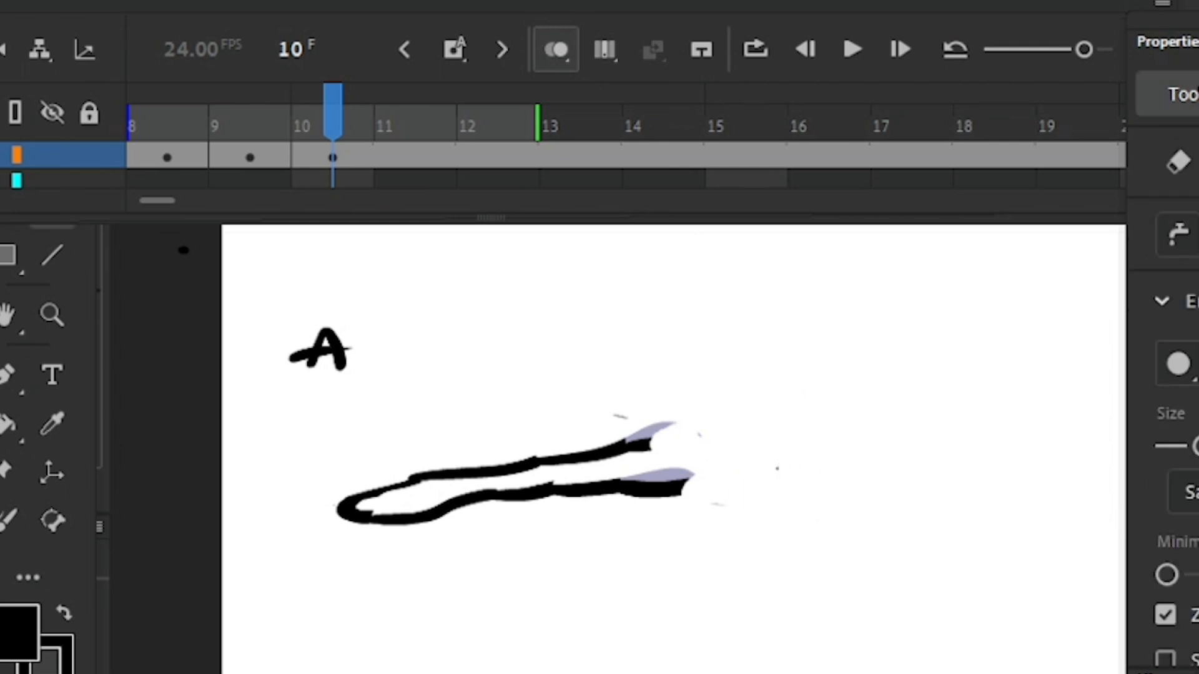
pyautogui.press('b')
pyautogui.moveTo(638, 447); pyautogui.dragTo(687, 454)
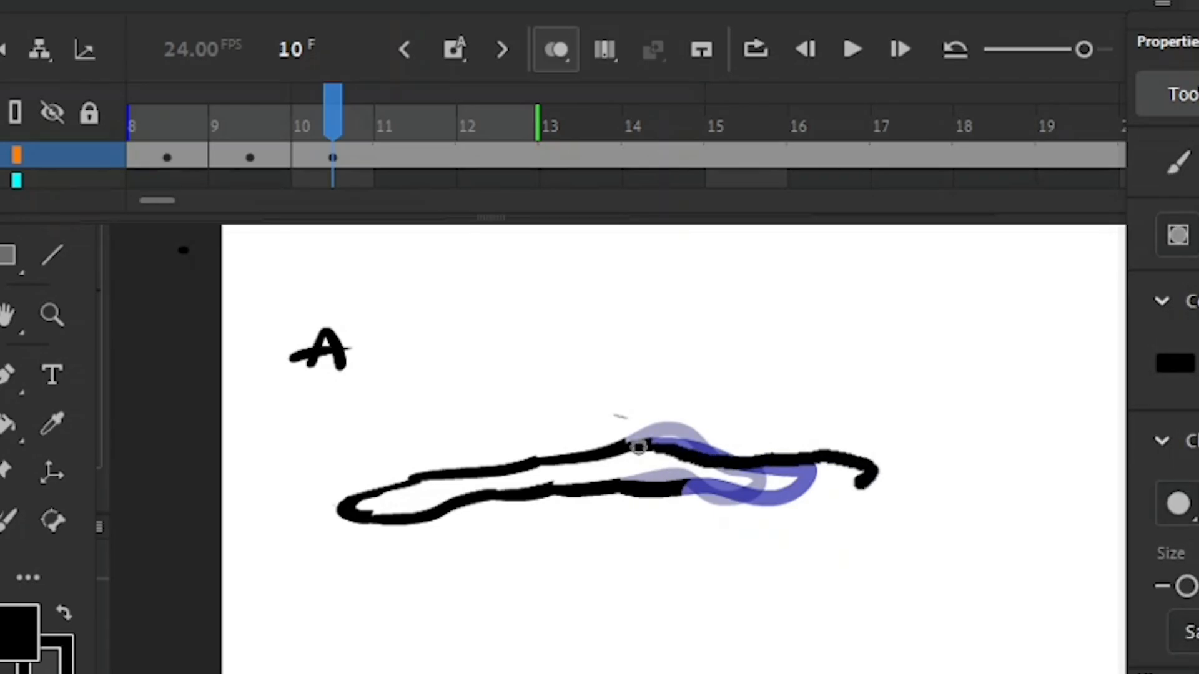
pyautogui.moveTo(849, 489); pyautogui.dragTo(616, 502)
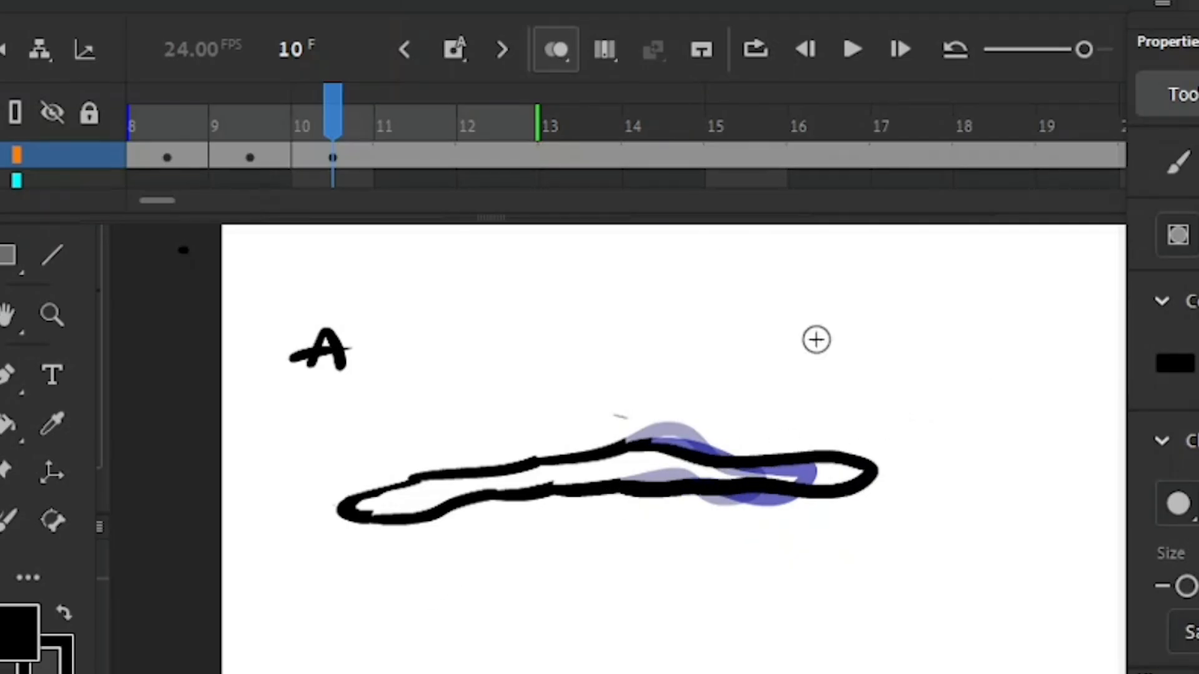
# Step: Insert a keyframe that keeps the drawing at frame 11 and erase the left part of its outline
pyautogui.click(405, 157)
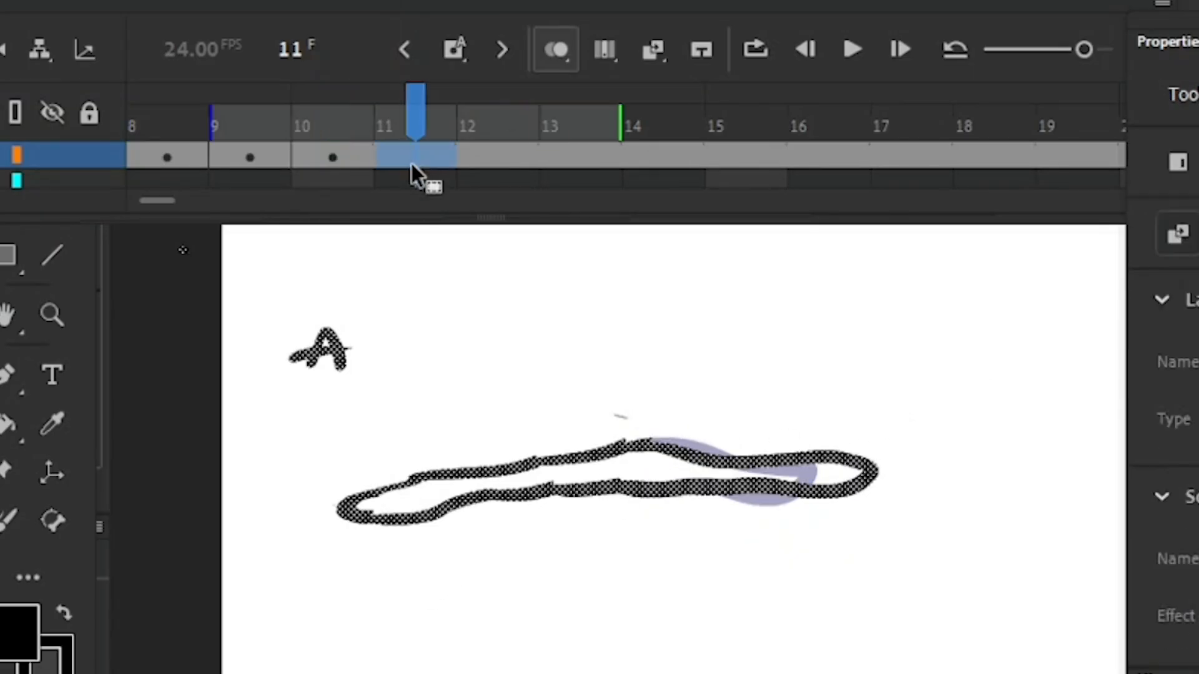
pyautogui.click(454, 50)
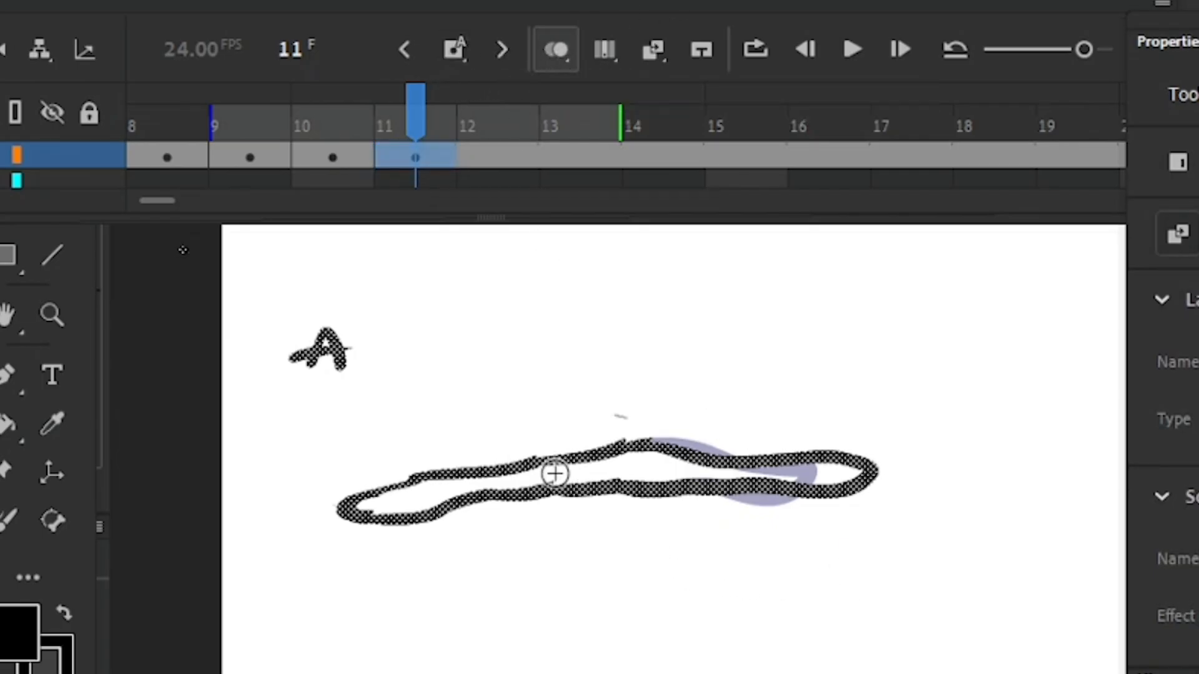
pyautogui.moveTo(442, 497)
pyautogui.mouseDown()
pyautogui.moveTo(442, 482)
pyautogui.moveTo(494, 495)
pyautogui.moveTo(517, 468)
pyautogui.moveTo(564, 490)
pyautogui.moveTo(532, 473)
pyautogui.mouseUp()
pyautogui.moveTo(441, 500)
pyautogui.mouseDown()
pyautogui.moveTo(369, 494)
pyautogui.moveTo(430, 511)
pyautogui.moveTo(450, 501)
pyautogui.moveTo(441, 497)
pyautogui.mouseUp()
pyautogui.press('b')
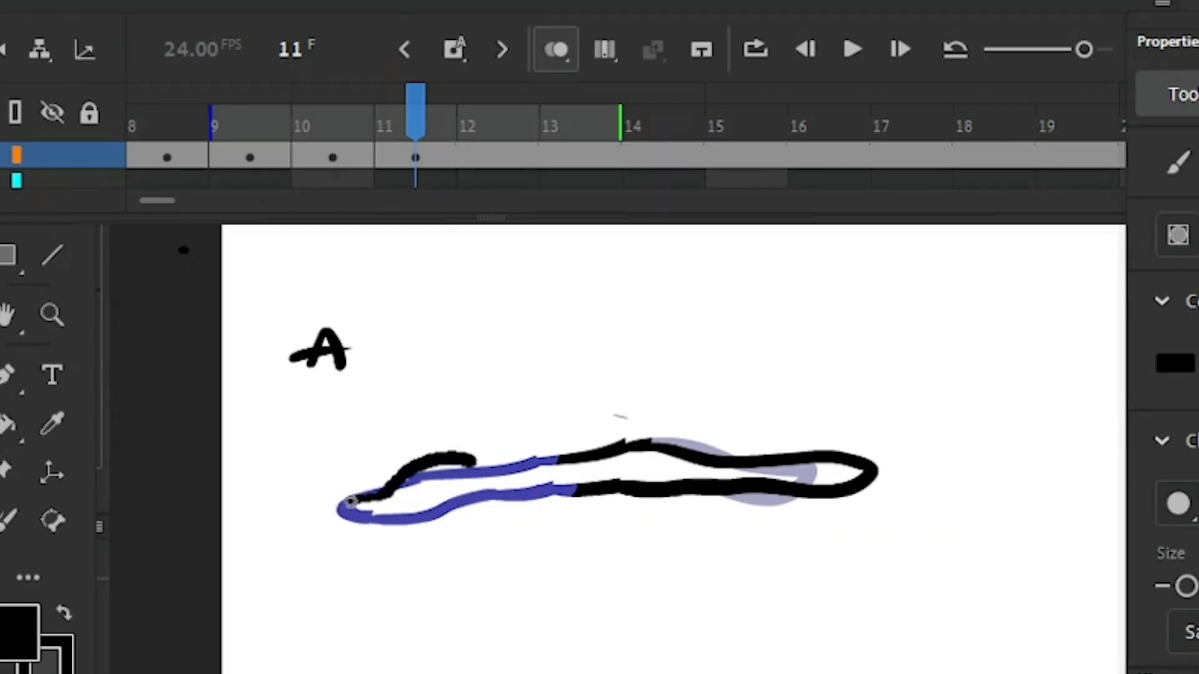
pyautogui.press('e')
pyautogui.moveTo(517, 460)
pyautogui.mouseDown()
pyautogui.moveTo(360, 495)
pyautogui.moveTo(442, 461)
pyautogui.moveTo(379, 484)
pyautogui.mouseUp()
pyautogui.press('b')
pyautogui.press('e')
# Step: Brush a new left end on frame 11 with a raised hump near the tail, joining the remaining upper and lower lines
pyautogui.press('b')
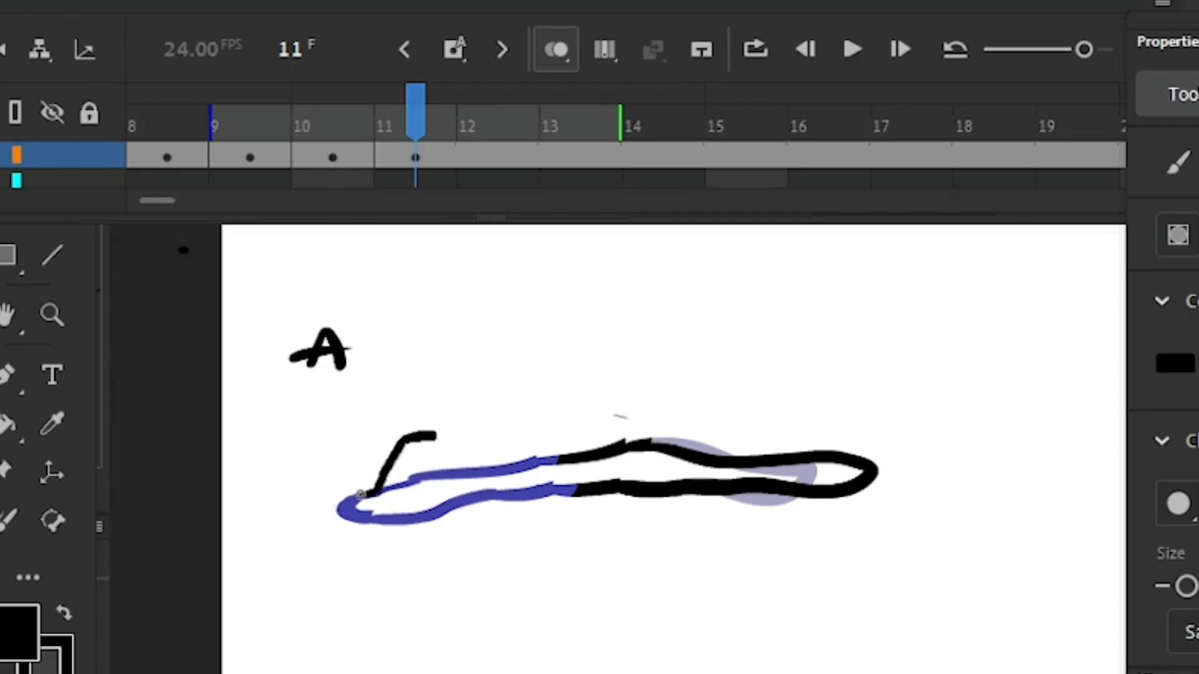
pyautogui.moveTo(472, 446)
pyautogui.mouseDown()
pyautogui.moveTo(521, 462)
pyautogui.moveTo(618, 444)
pyautogui.mouseUp()
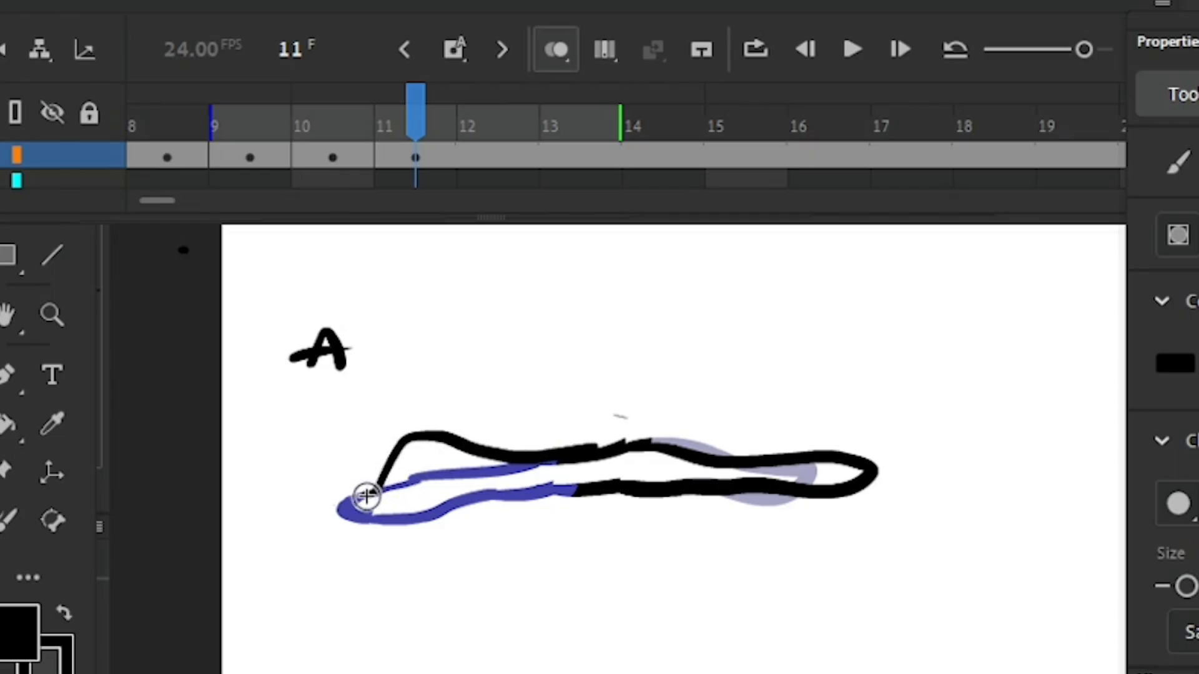
pyautogui.moveTo(356, 506)
pyautogui.mouseDown()
pyautogui.moveTo(387, 513)
pyautogui.moveTo(428, 496)
pyautogui.mouseUp()
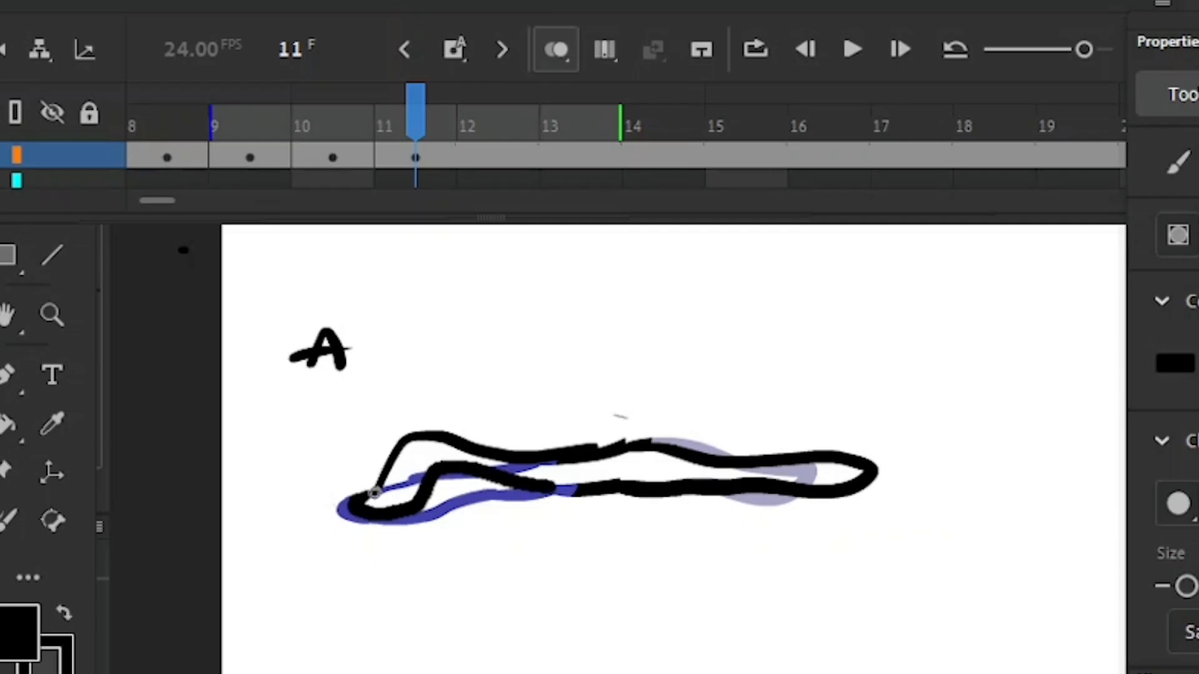
pyautogui.moveTo(544, 487); pyautogui.dragTo(600, 481)
# Step: Insert a keyframe that keeps the drawing at frame 12 and erase the hump there, leaving the tail tip
pyautogui.moveTo(899, 599); pyautogui.dragTo(840, 649)
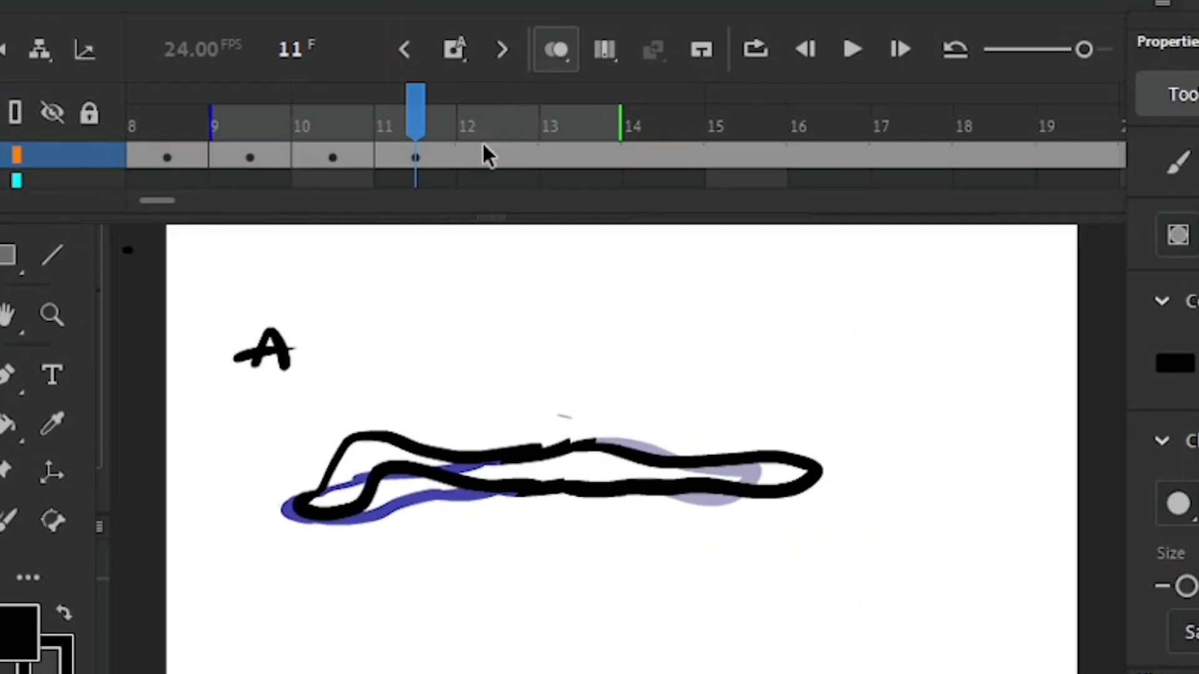
pyautogui.click(484, 161)
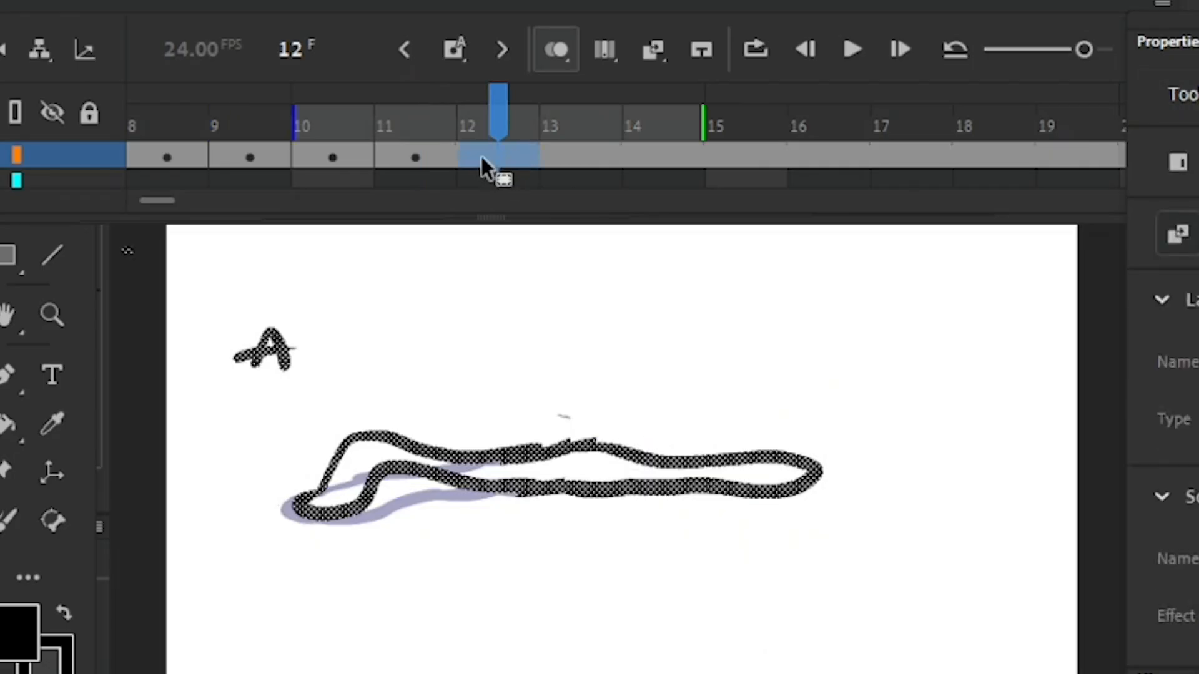
pyautogui.click(455, 48)
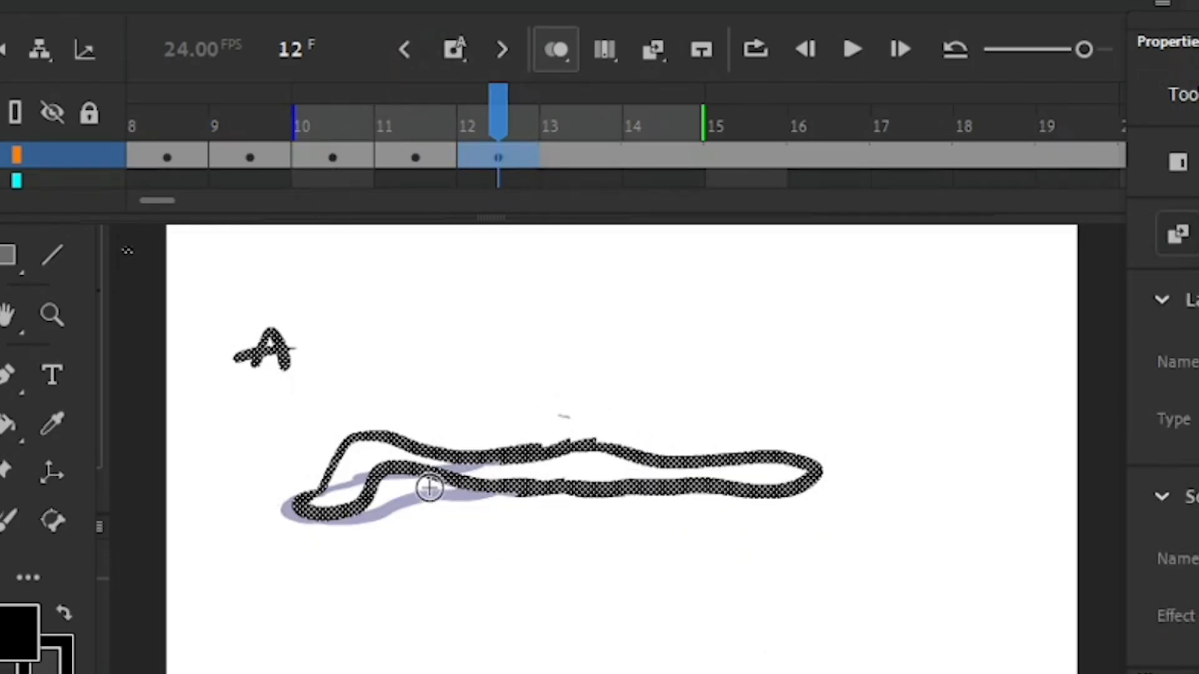
pyautogui.click(416, 470)
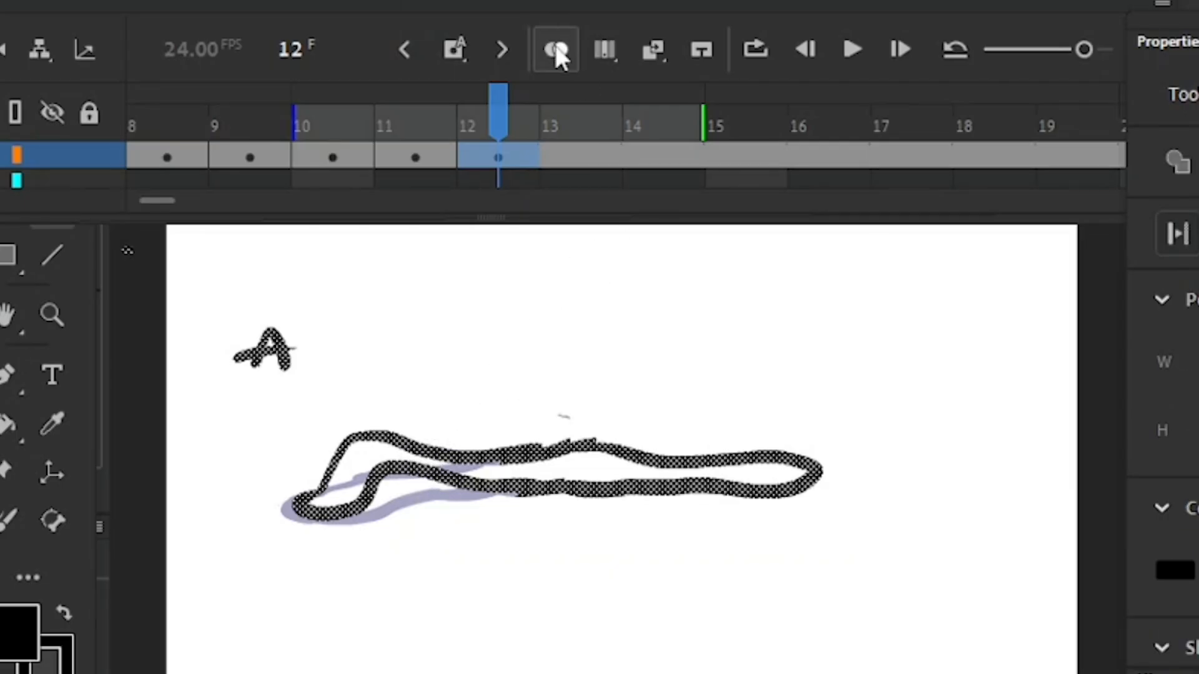
pyautogui.click(555, 51)
pyautogui.click(555, 50)
pyautogui.moveTo(373, 434)
pyautogui.mouseDown()
pyautogui.moveTo(337, 477)
pyautogui.moveTo(402, 434)
pyautogui.moveTo(422, 460)
pyautogui.moveTo(399, 479)
pyautogui.moveTo(460, 428)
pyautogui.moveTo(443, 447)
pyautogui.moveTo(494, 457)
pyautogui.mouseUp()
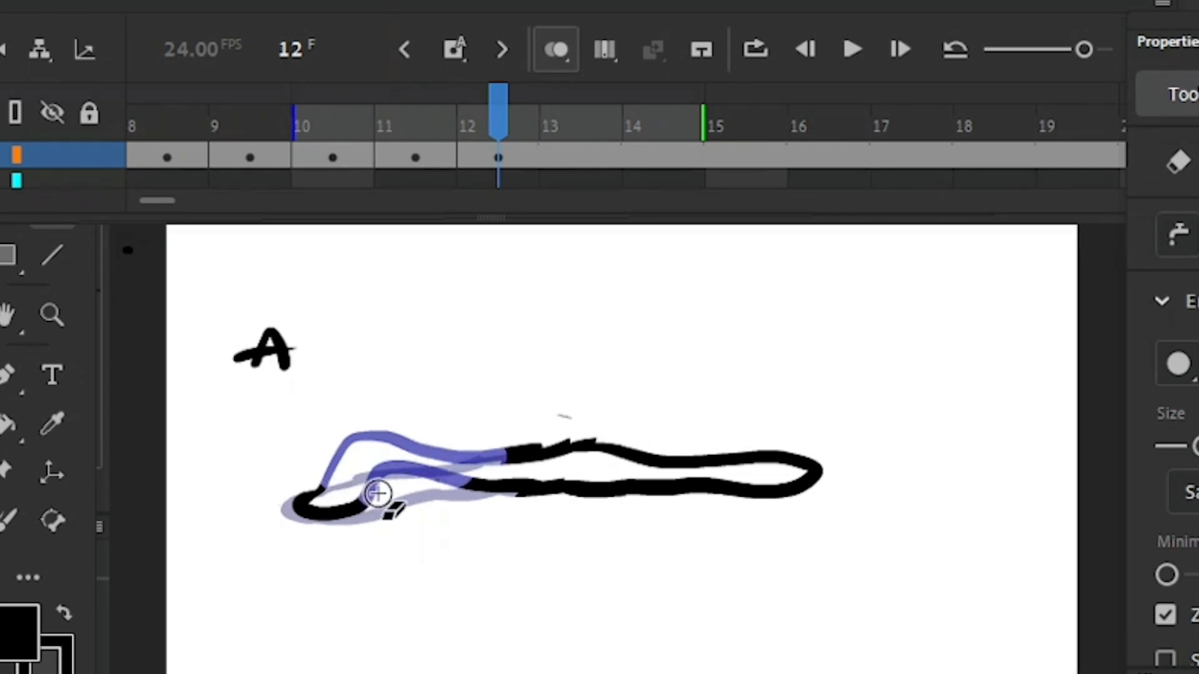
# Step: Brush a taller hump farther right on frame 12, erasing the old joins and redrawing the upper and lower lines into the body
pyautogui.press('b')
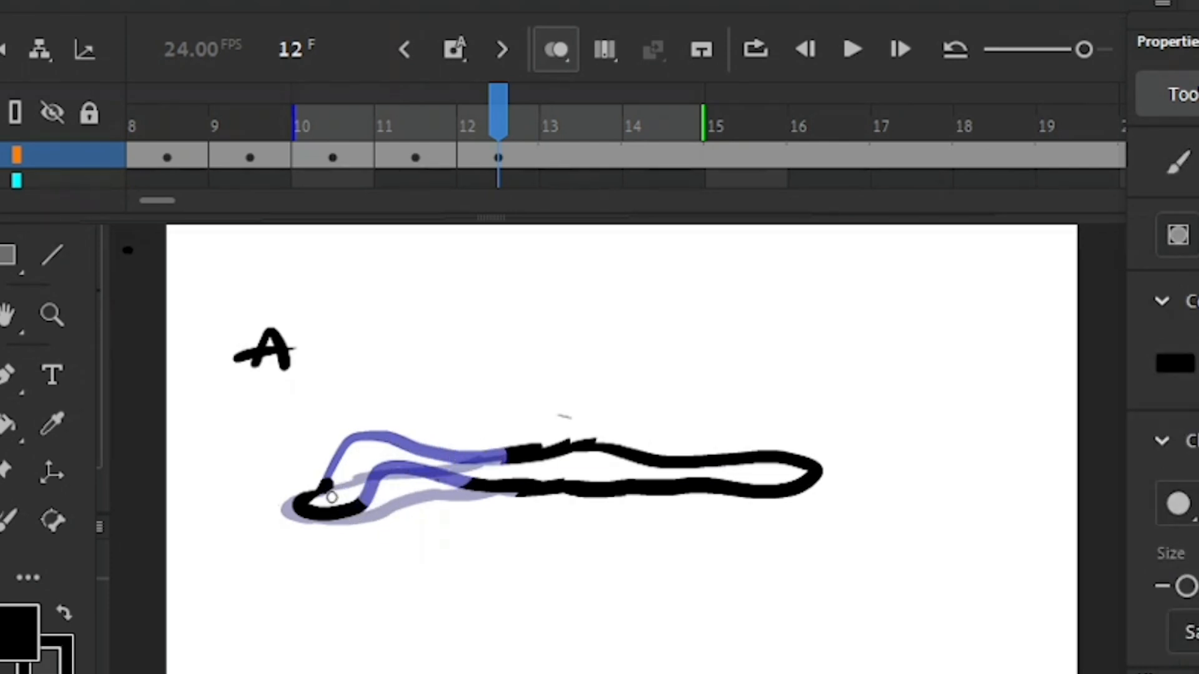
pyautogui.moveTo(362, 463); pyautogui.dragTo(384, 454)
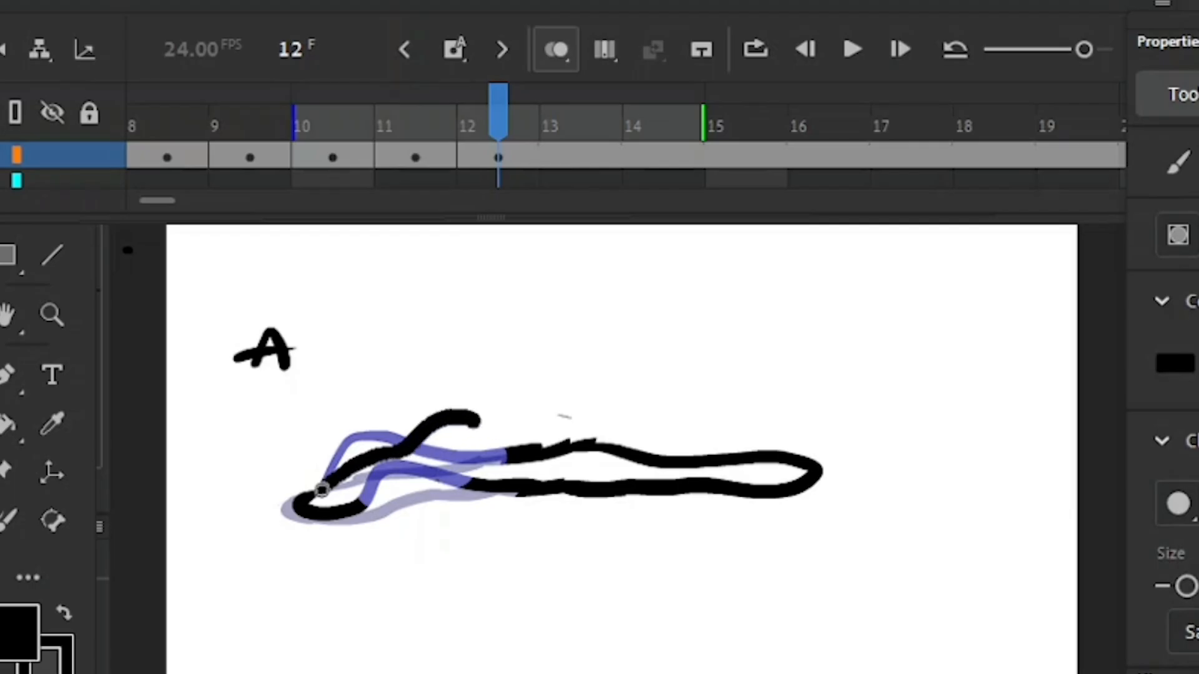
pyautogui.moveTo(322, 490); pyautogui.dragTo(512, 461)
pyautogui.moveTo(356, 510)
pyautogui.mouseDown()
pyautogui.moveTo(410, 482)
pyautogui.moveTo(358, 511)
pyautogui.mouseUp()
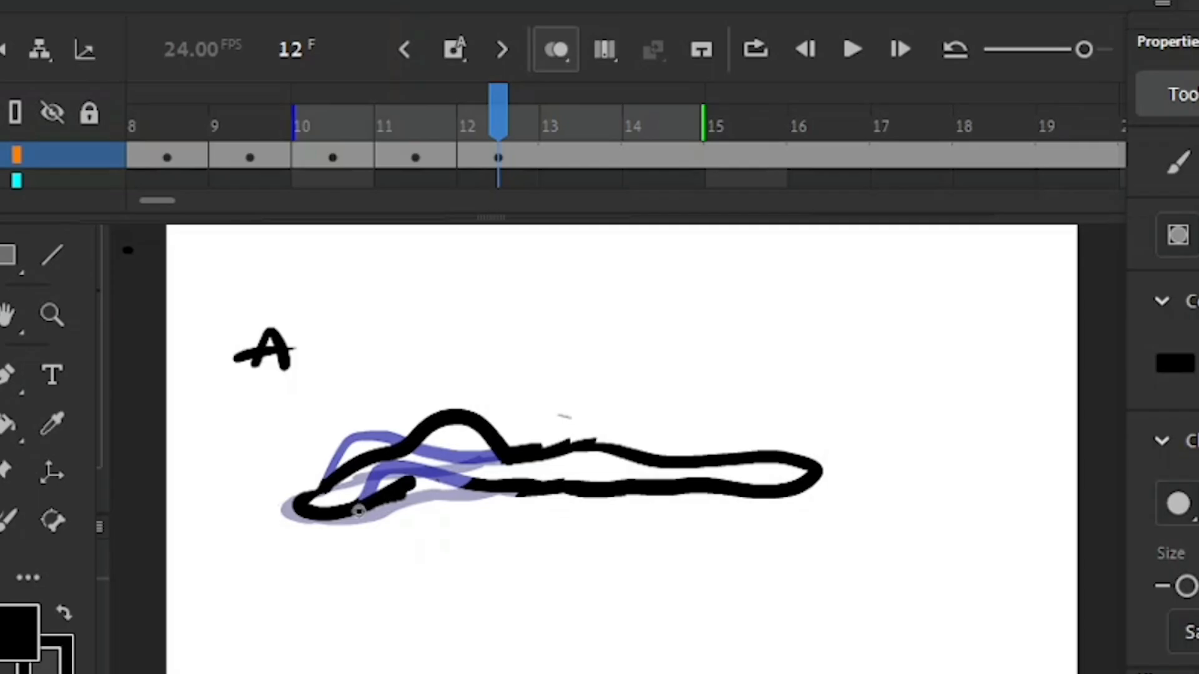
pyautogui.press('e')
pyautogui.moveTo(477, 500)
pyautogui.mouseDown()
pyautogui.moveTo(530, 454)
pyautogui.moveTo(557, 450)
pyautogui.moveTo(503, 434)
pyautogui.moveTo(586, 444)
pyautogui.mouseUp()
pyautogui.press('b')
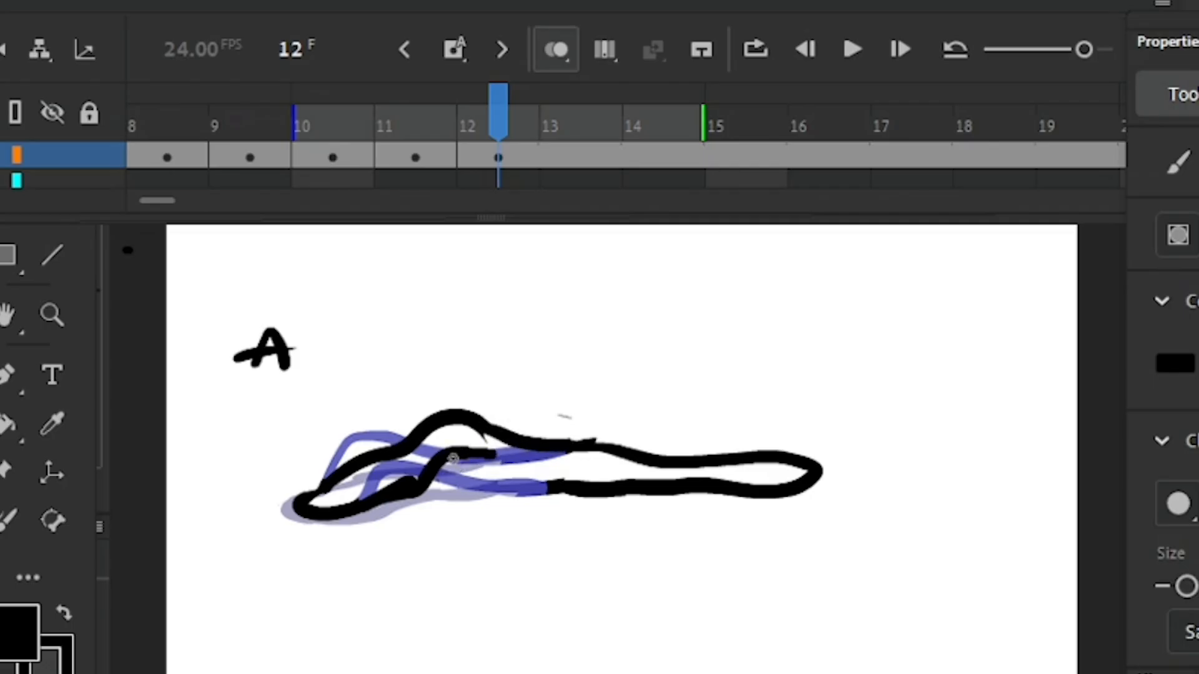
pyautogui.moveTo(515, 466); pyautogui.dragTo(564, 486)
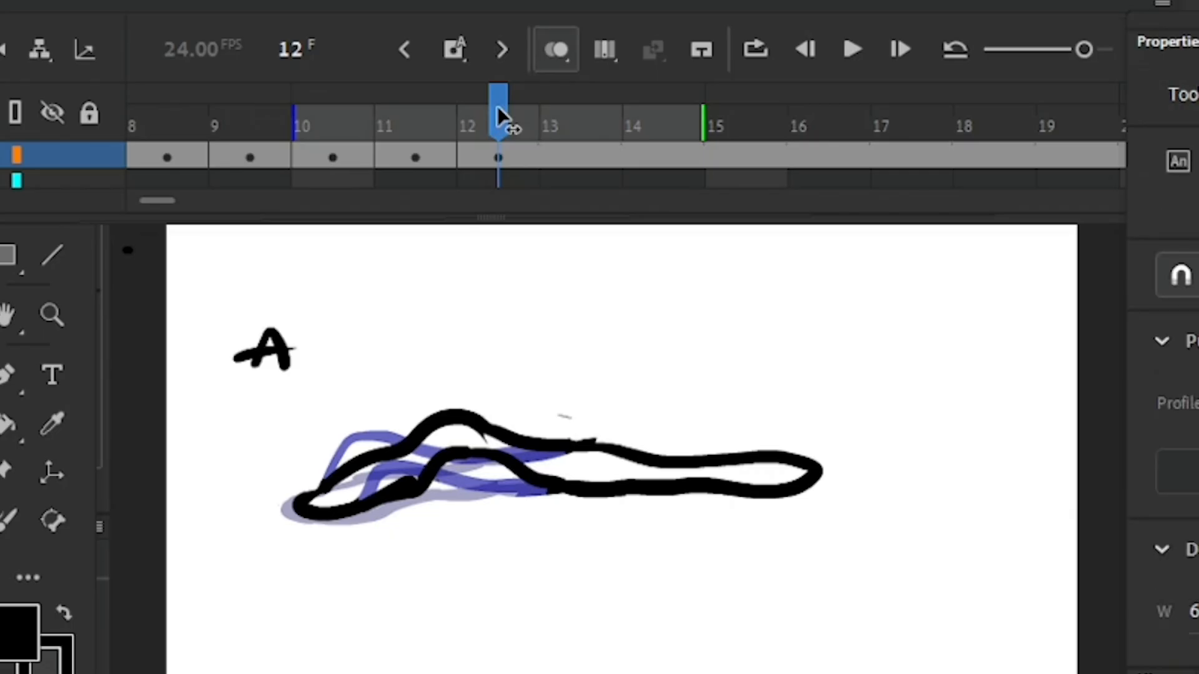
# Step: Insert a keyframe that keeps the drawing at frame 13 and erase the hump from its outline
pyautogui.press('.')
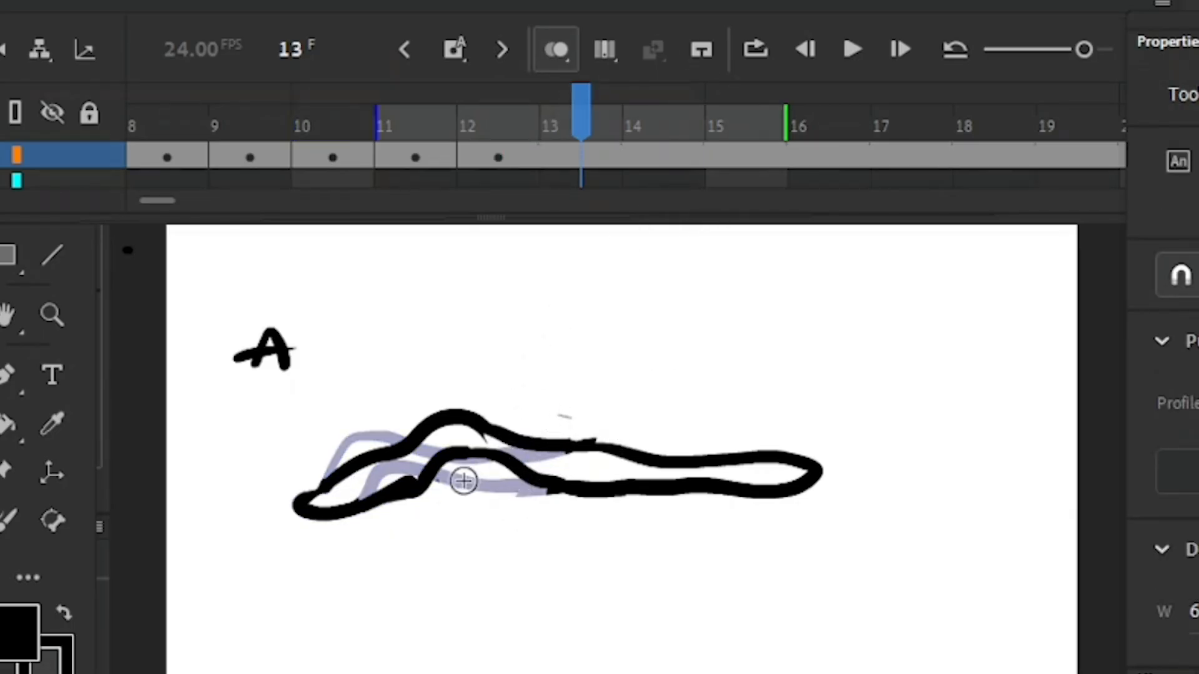
pyautogui.click(452, 48)
pyautogui.press('e')
pyautogui.moveTo(425, 482)
pyautogui.mouseDown()
pyautogui.moveTo(427, 492)
pyautogui.moveTo(440, 437)
pyautogui.moveTo(465, 455)
pyautogui.moveTo(515, 452)
pyautogui.moveTo(459, 421)
pyautogui.moveTo(572, 487)
pyautogui.moveTo(561, 447)
pyautogui.mouseUp()
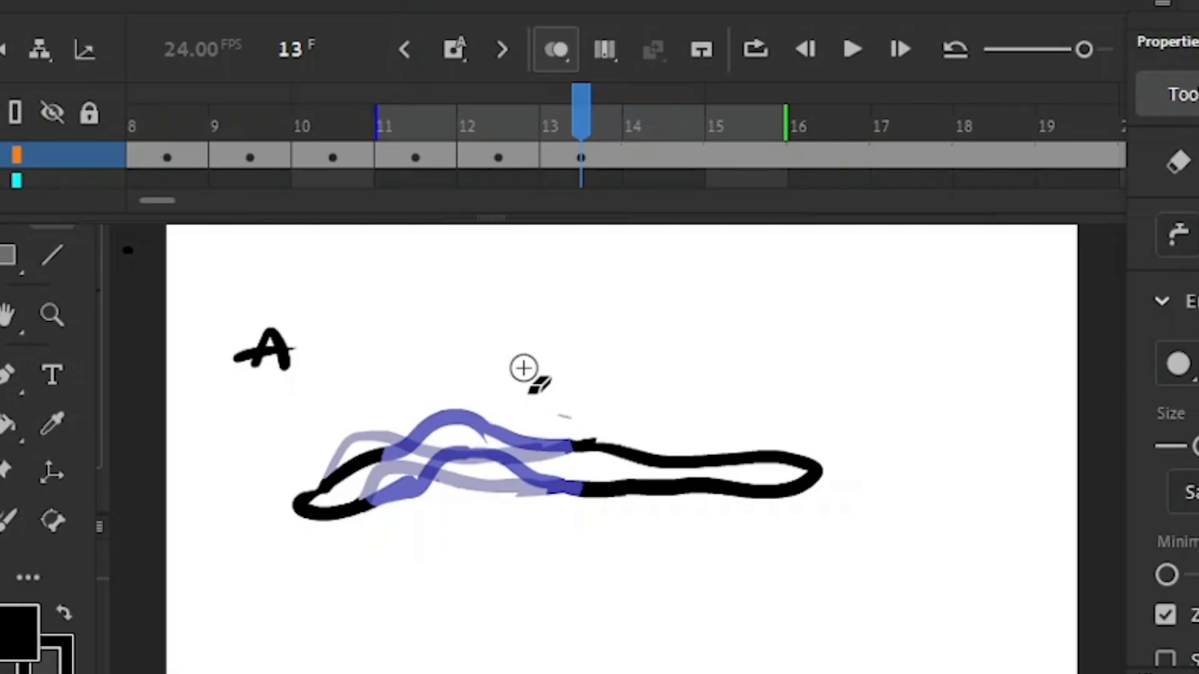
# Step: Brush the hump near the middle of the body on frame 13, erasing and redrawing its right side to rejoin the outline
pyautogui.press('b')
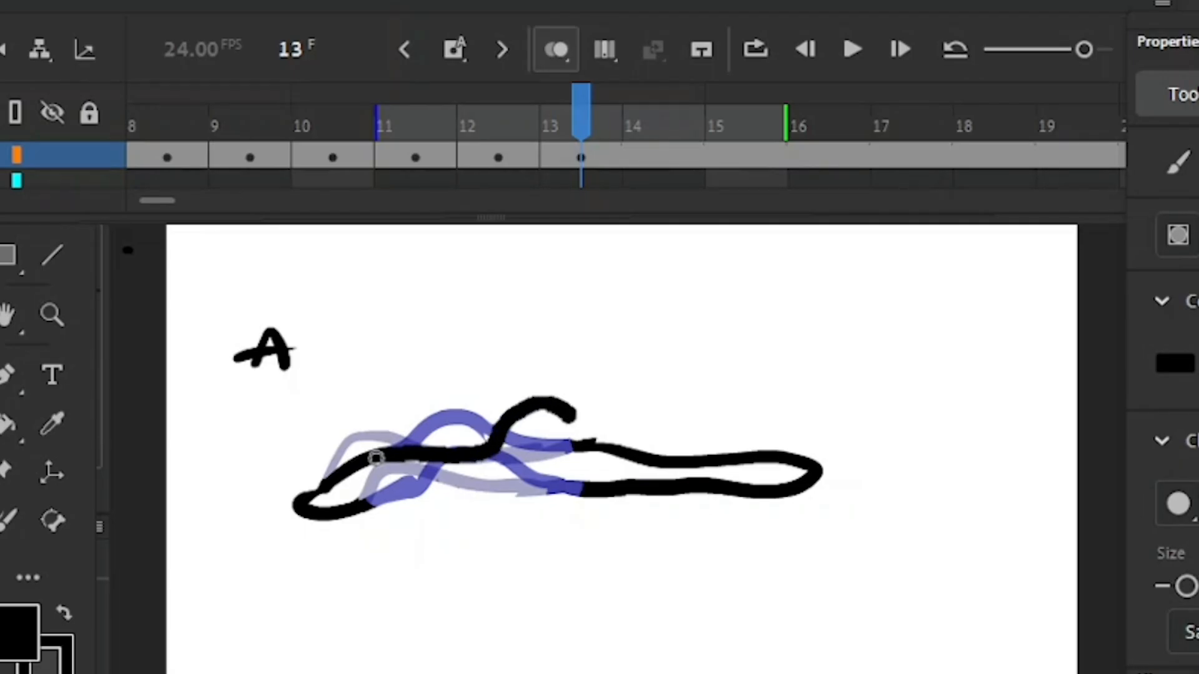
pyautogui.moveTo(579, 426); pyautogui.dragTo(586, 441)
pyautogui.moveTo(349, 510); pyautogui.dragTo(384, 503)
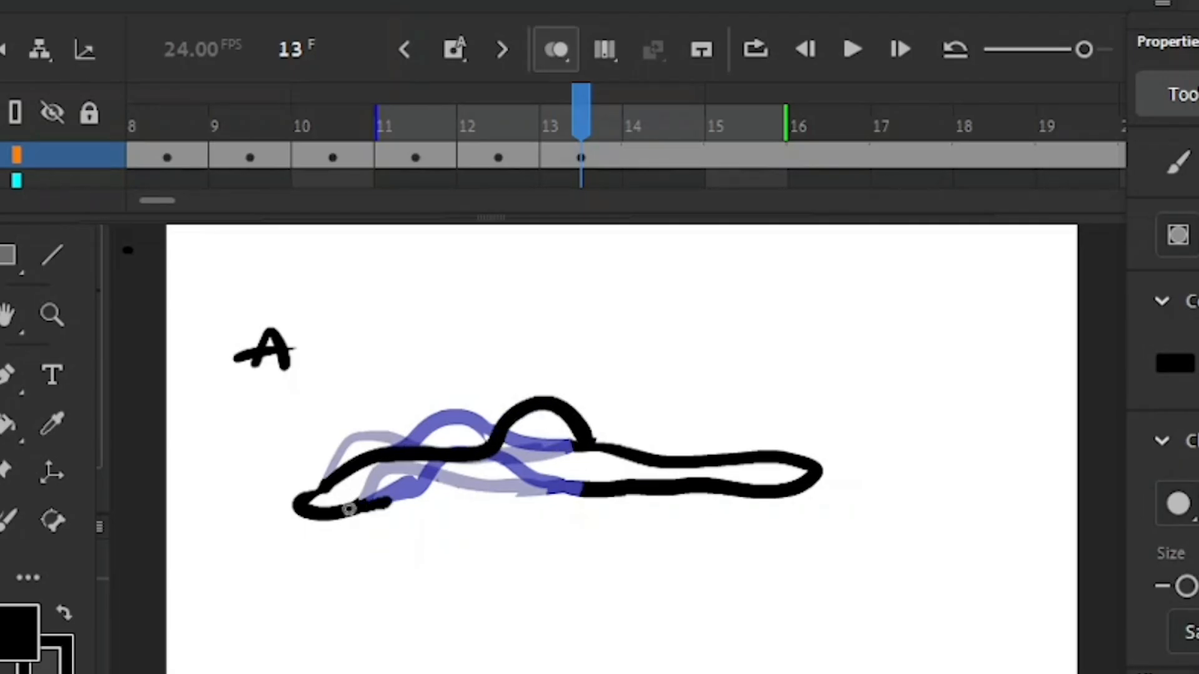
pyautogui.moveTo(523, 450); pyautogui.dragTo(544, 439)
pyautogui.press('e')
pyautogui.moveTo(622, 496)
pyautogui.mouseDown()
pyautogui.moveTo(588, 487)
pyautogui.moveTo(630, 487)
pyautogui.moveTo(581, 454)
pyautogui.moveTo(607, 439)
pyautogui.moveTo(659, 462)
pyautogui.mouseUp()
pyautogui.press('b')
pyautogui.moveTo(536, 447); pyautogui.dragTo(586, 453)
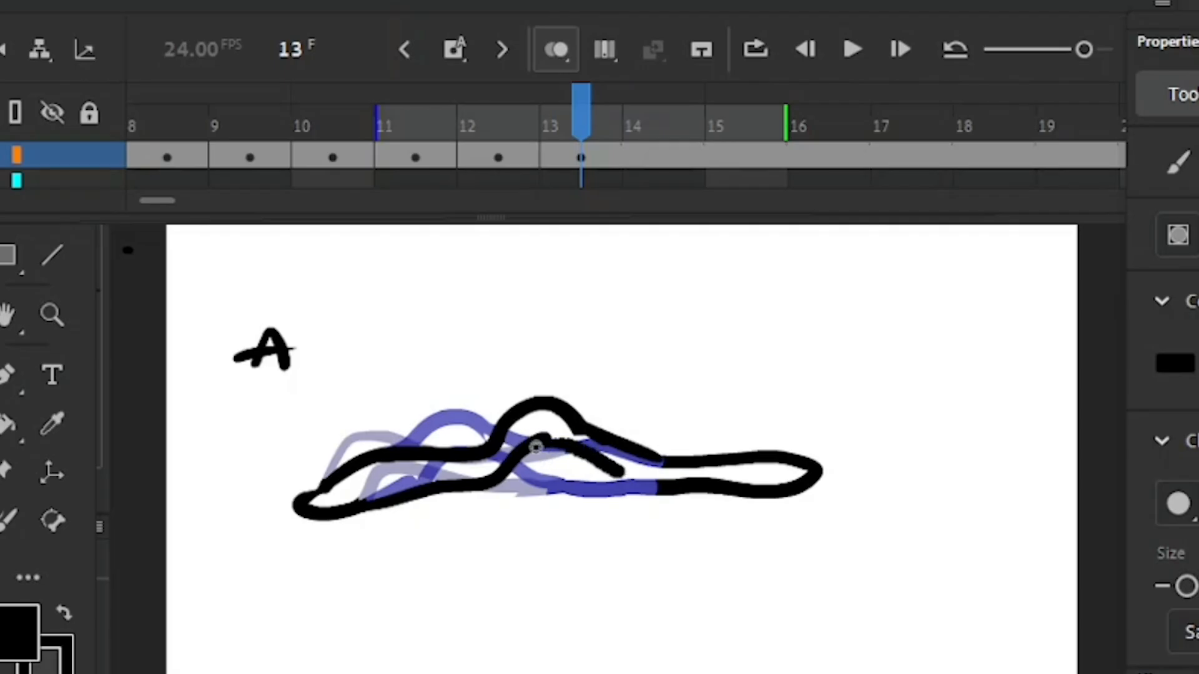
pyautogui.moveTo(646, 485); pyautogui.dragTo(660, 487)
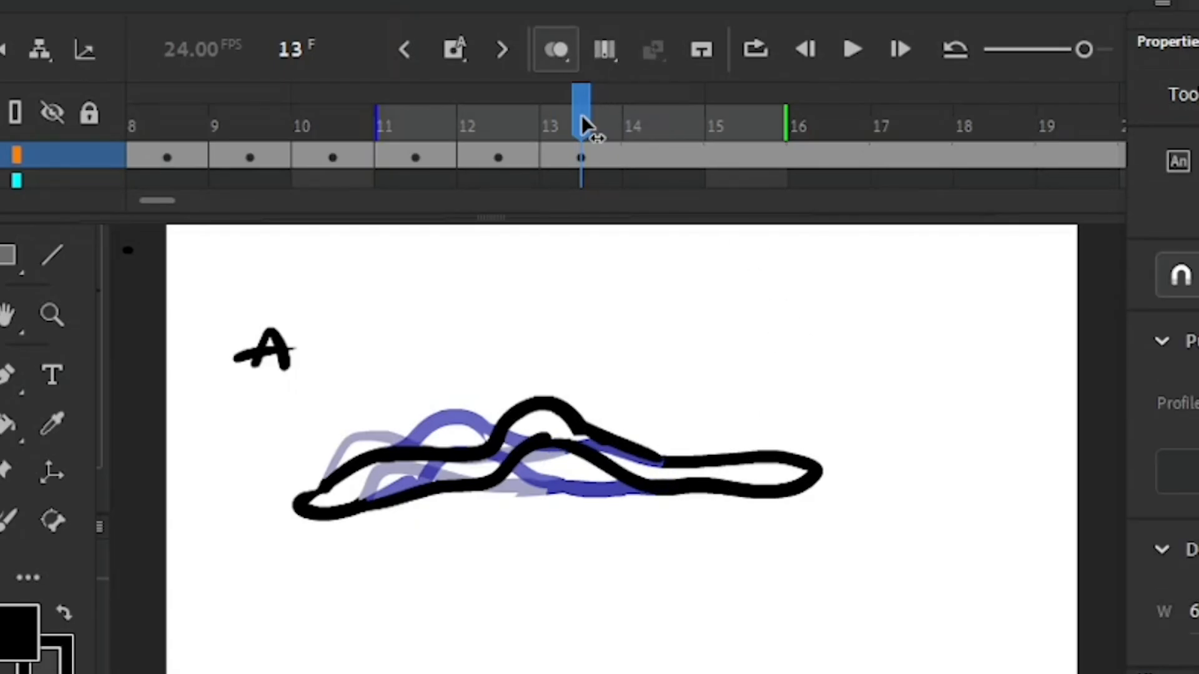
# Step: Insert a keyframe that keeps the drawing at frame 14 and compare it with frame 13
pyautogui.press('.')
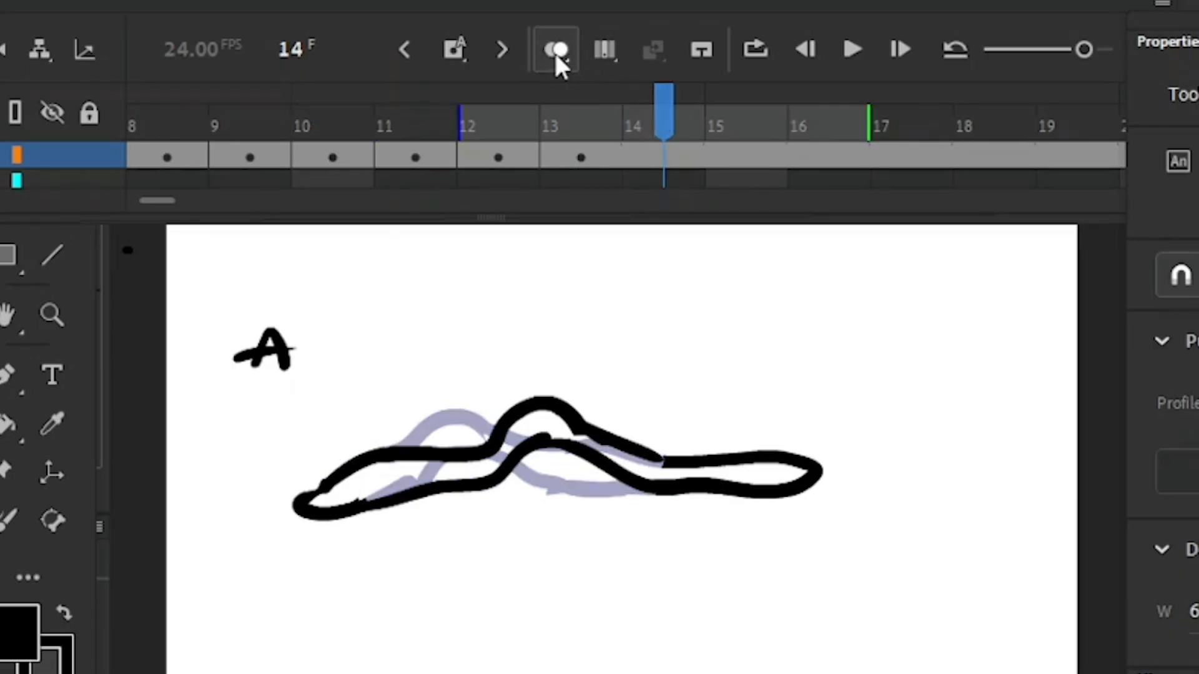
pyautogui.click(453, 49)
pyautogui.press(',')
pyautogui.press('.')
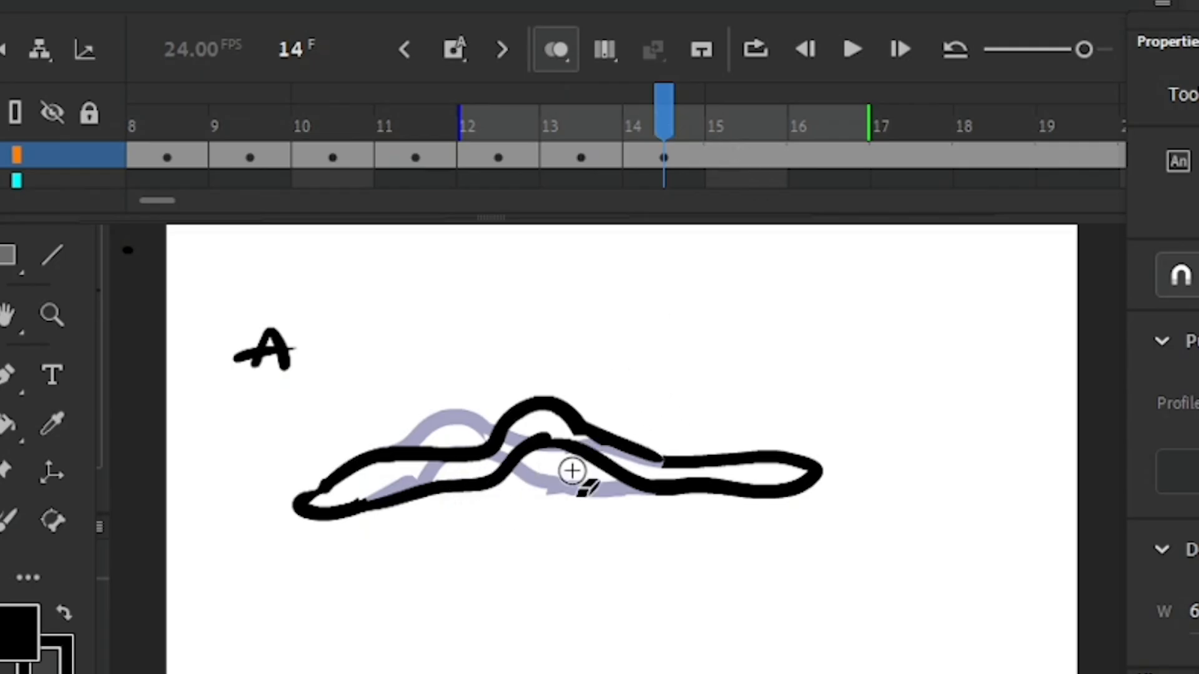
pyautogui.press('e')
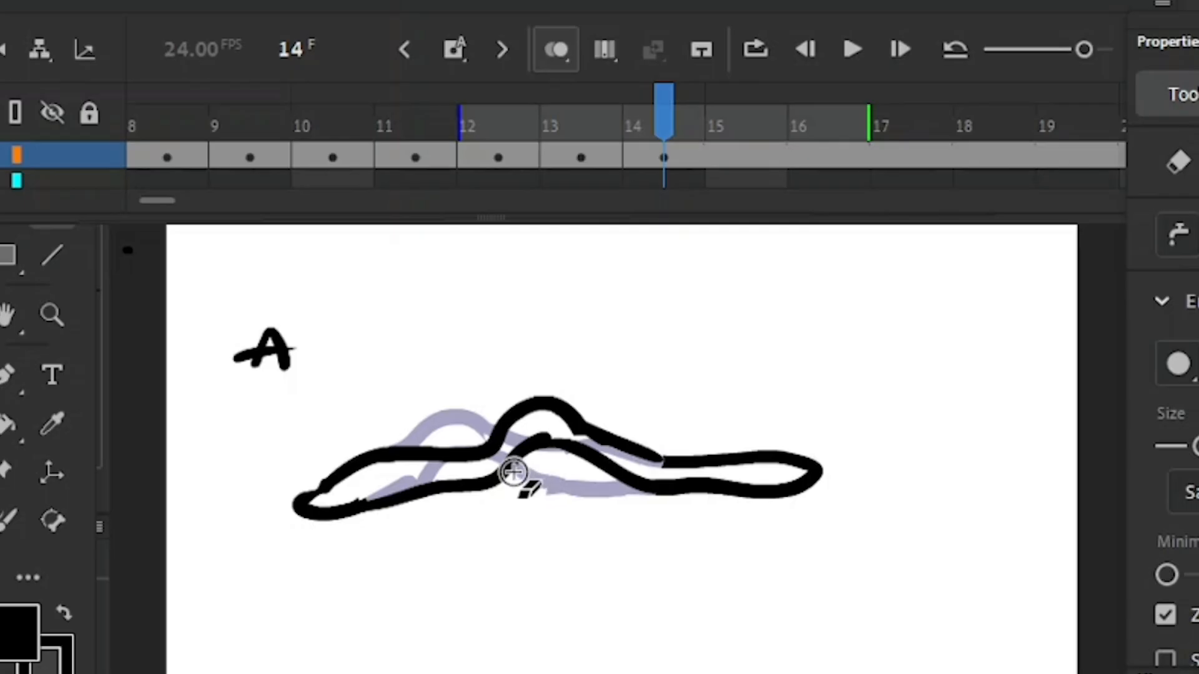
# Step: Flip back and forth through the existing frames with onion skinning on to examine how the hump travels along the body
pyautogui.press(',')
pyautogui.press(',')
pyautogui.press(',')
pyautogui.press(',')
pyautogui.press(',')
pyautogui.press('.')
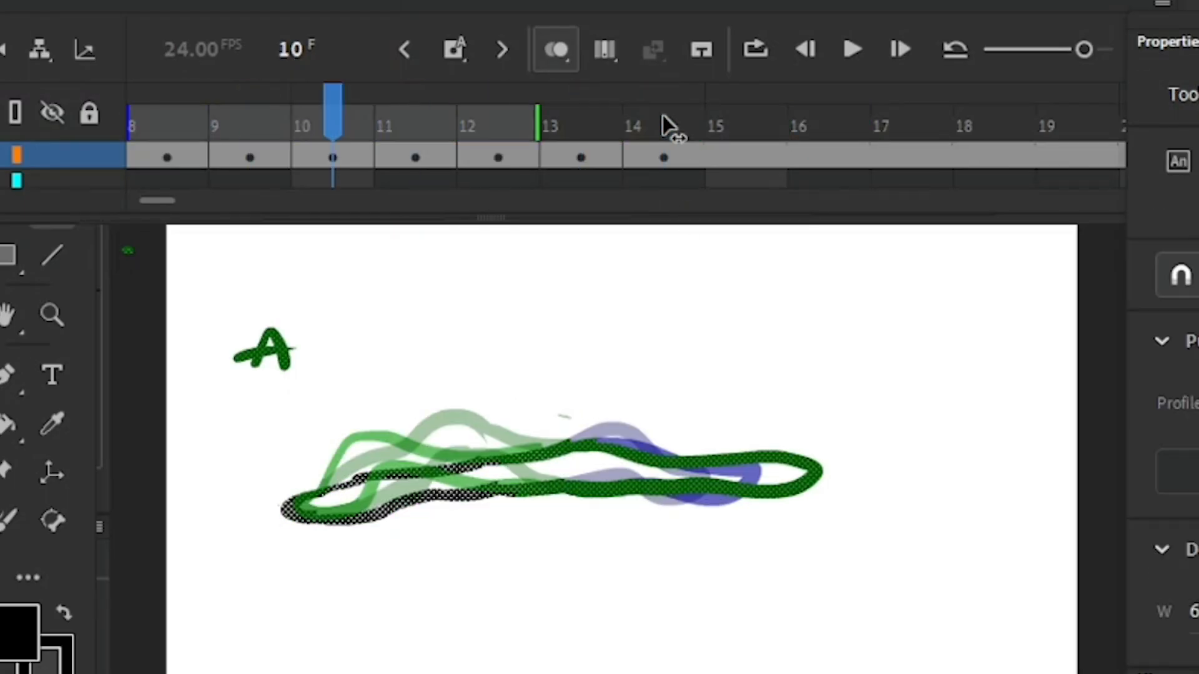
pyautogui.press('.')
pyautogui.press('.')
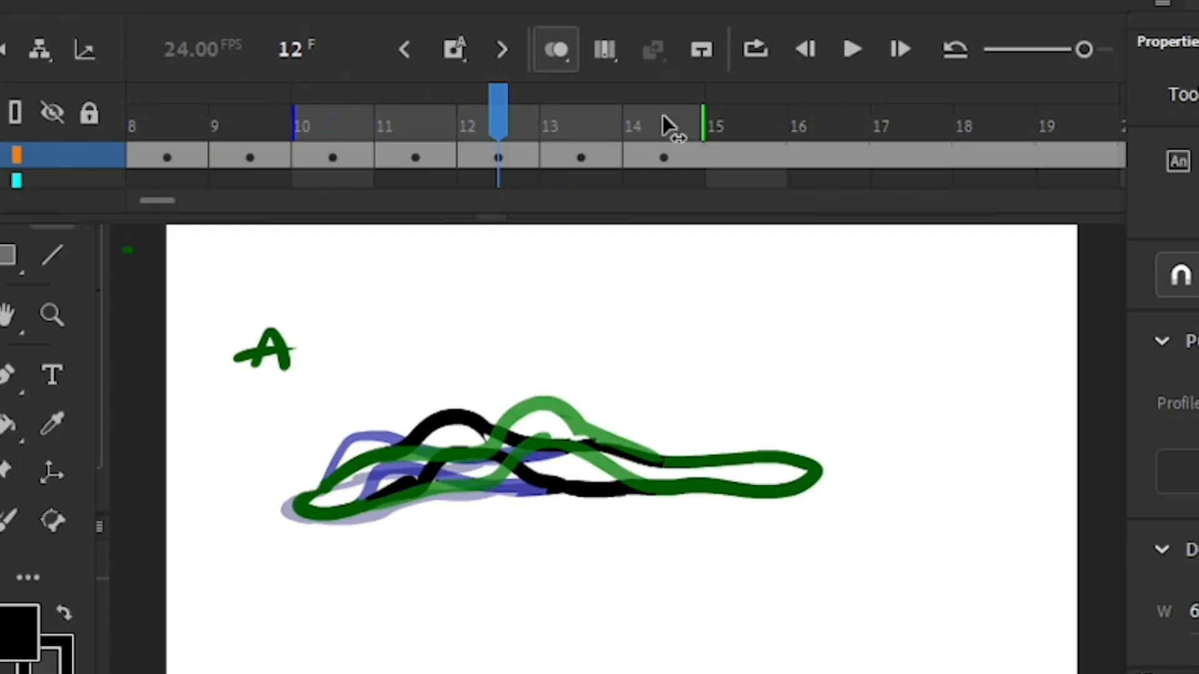
pyautogui.press(',')
pyautogui.press(',')
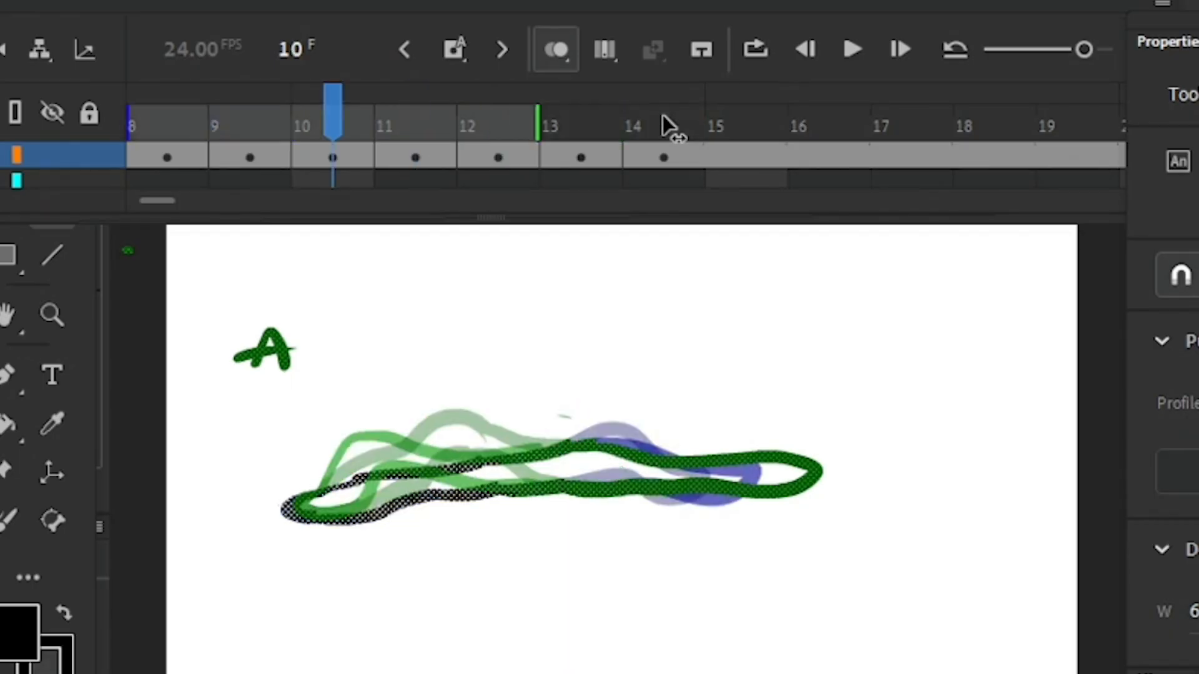
pyautogui.press('.')
pyautogui.press(',')
pyautogui.press(',')
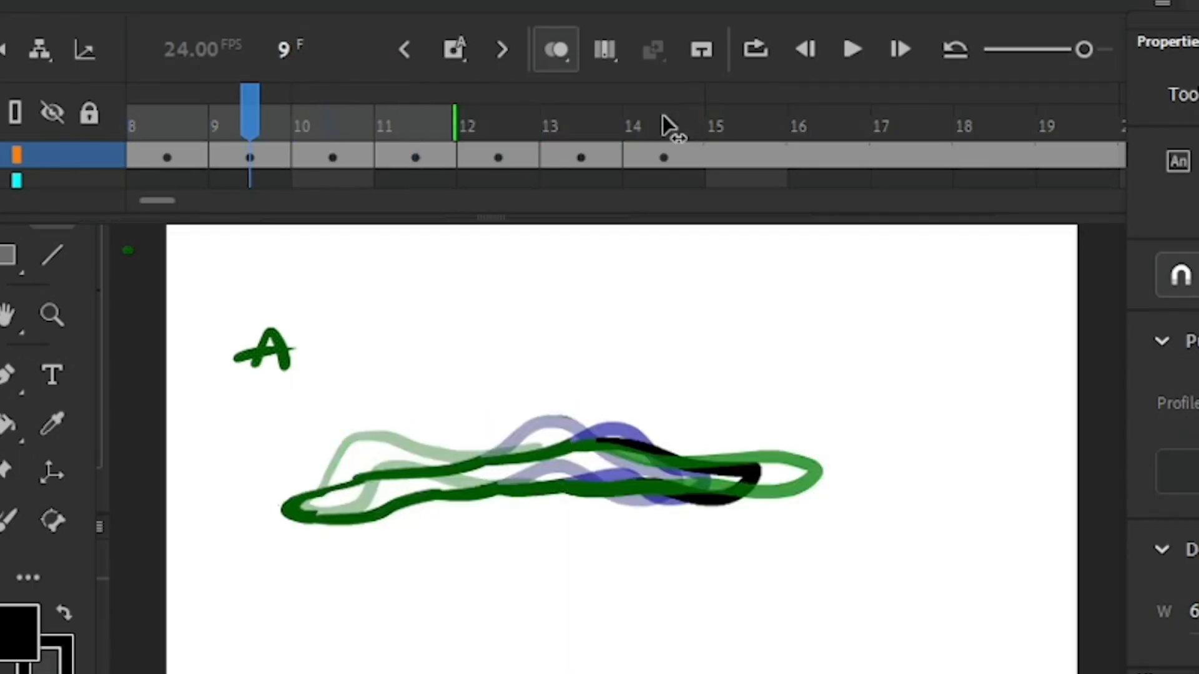
pyautogui.press(',')
pyautogui.hotkey('shift', ',')
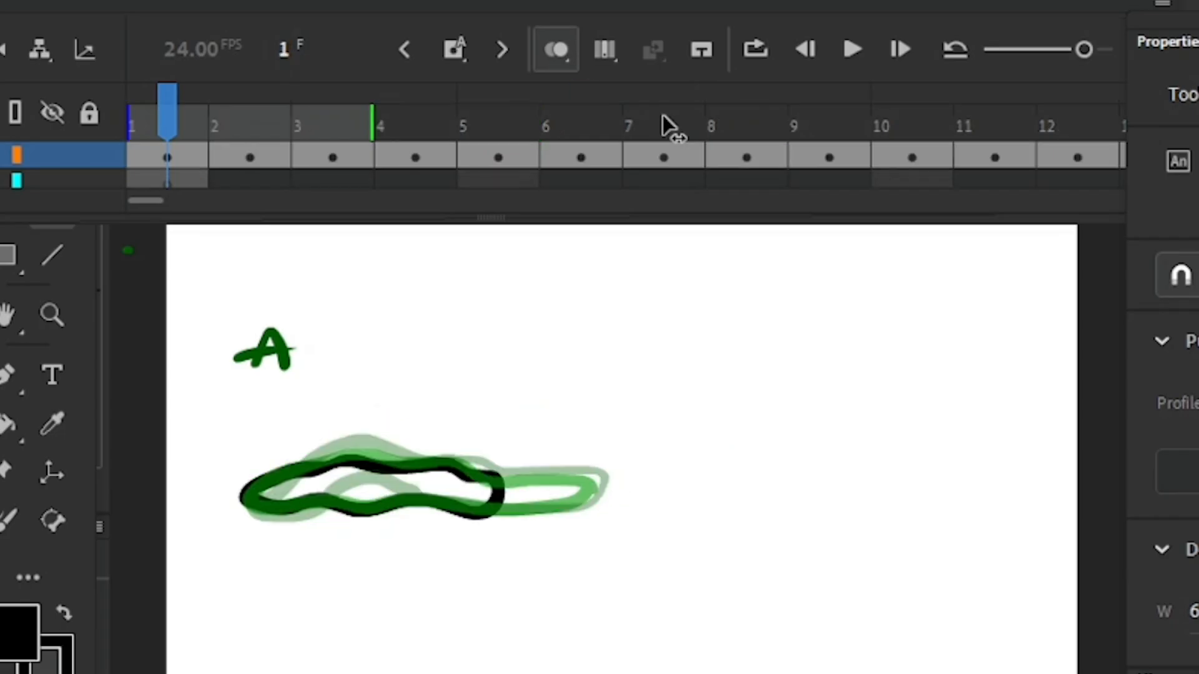
pyautogui.press('.')
pyautogui.press('.')
pyautogui.press('.')
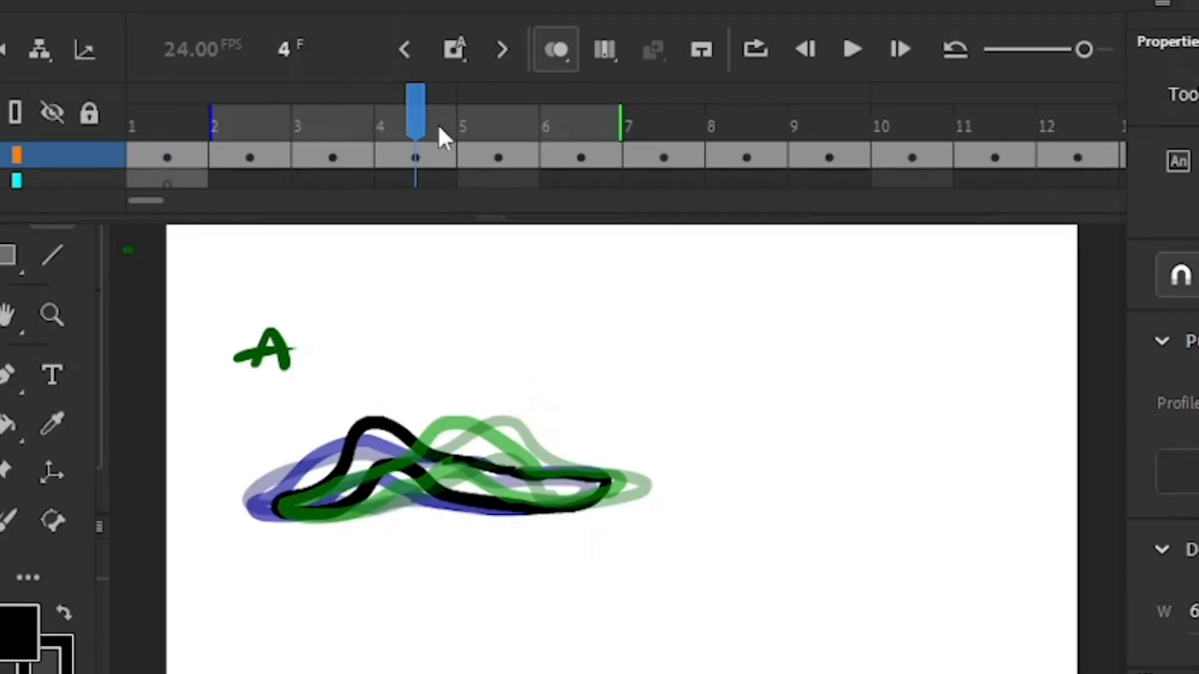
# Step: Turn off onion skinning and step forward from frame 4 to frame 11 to check the motion of the clean drawings
pyautogui.click(556, 53)
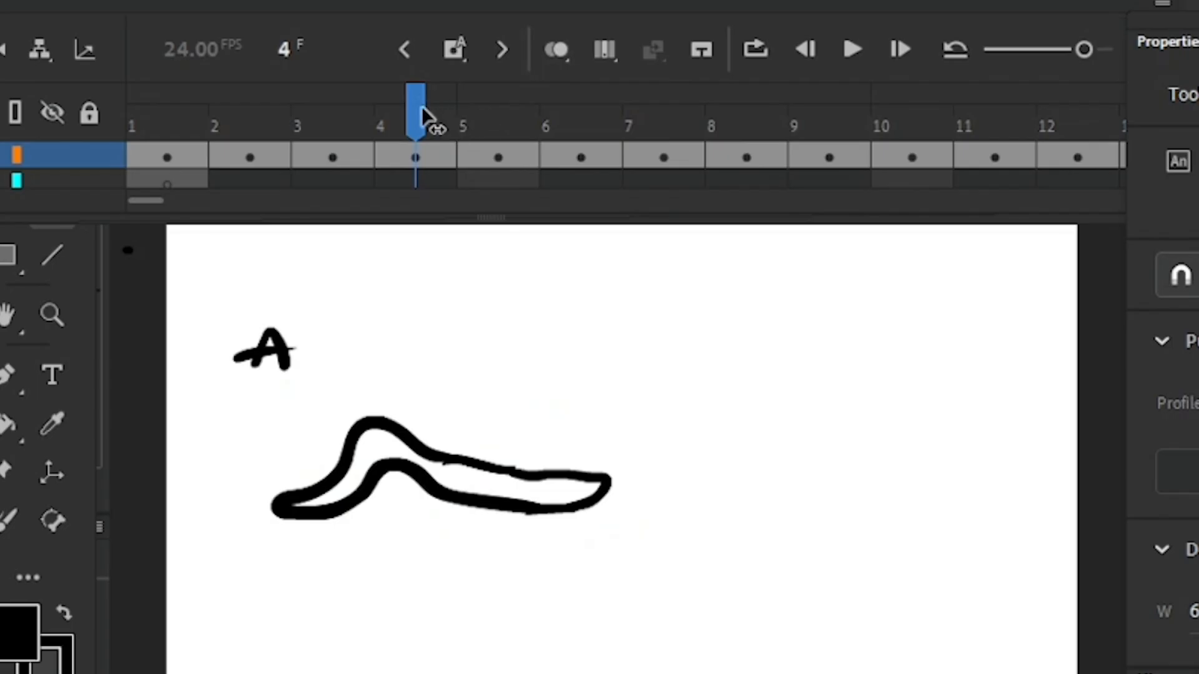
pyautogui.press('.')
pyautogui.press('.')
pyautogui.press('e')
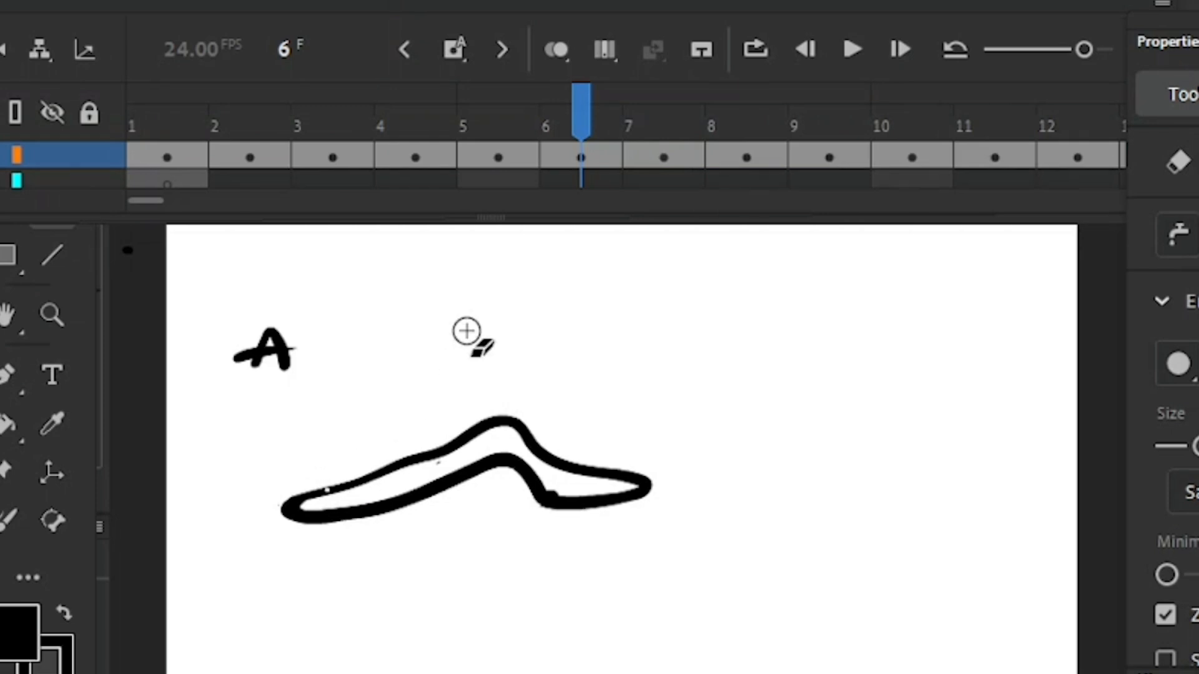
pyautogui.moveTo(154, 201); pyautogui.dragTo(175, 201)
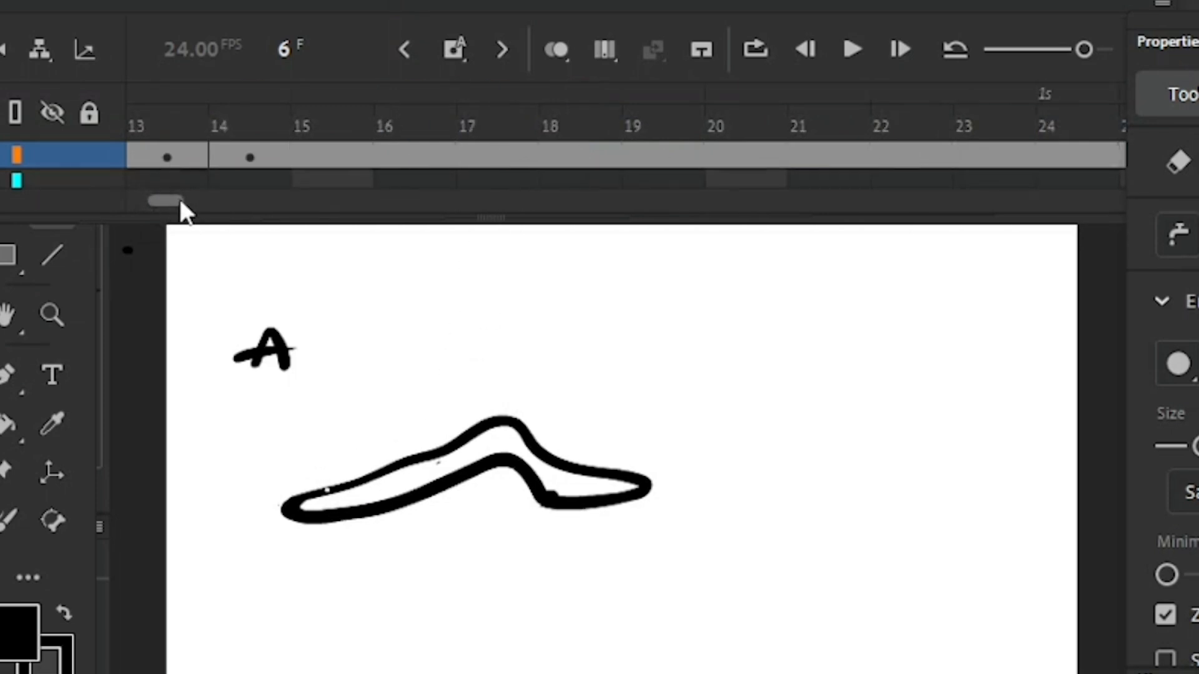
pyautogui.hscroll(-4, 180, 201)
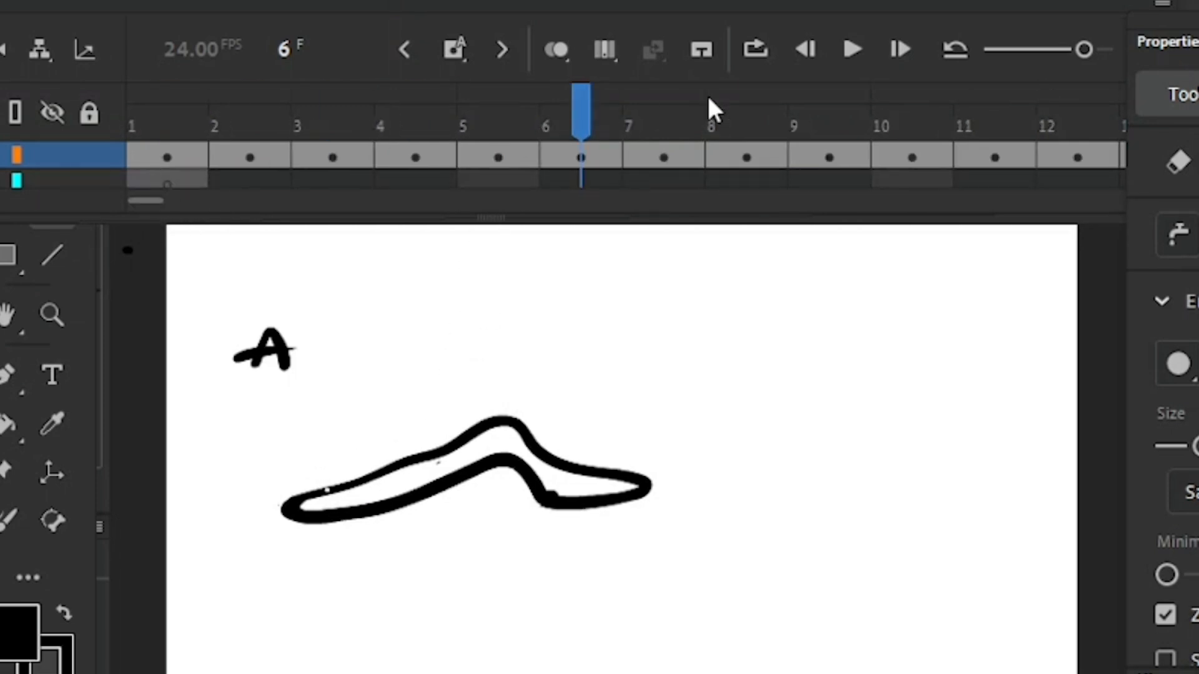
pyautogui.press('.')
pyautogui.press('.')
pyautogui.press('.')
pyautogui.press('.')
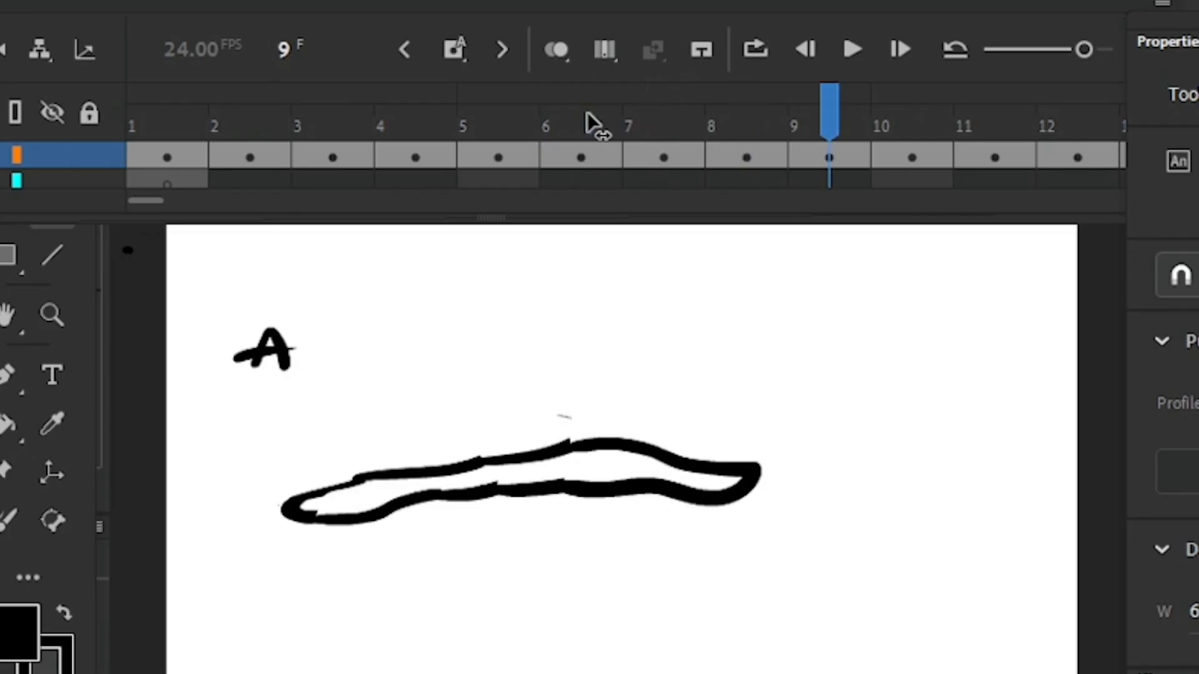
pyautogui.press('.')
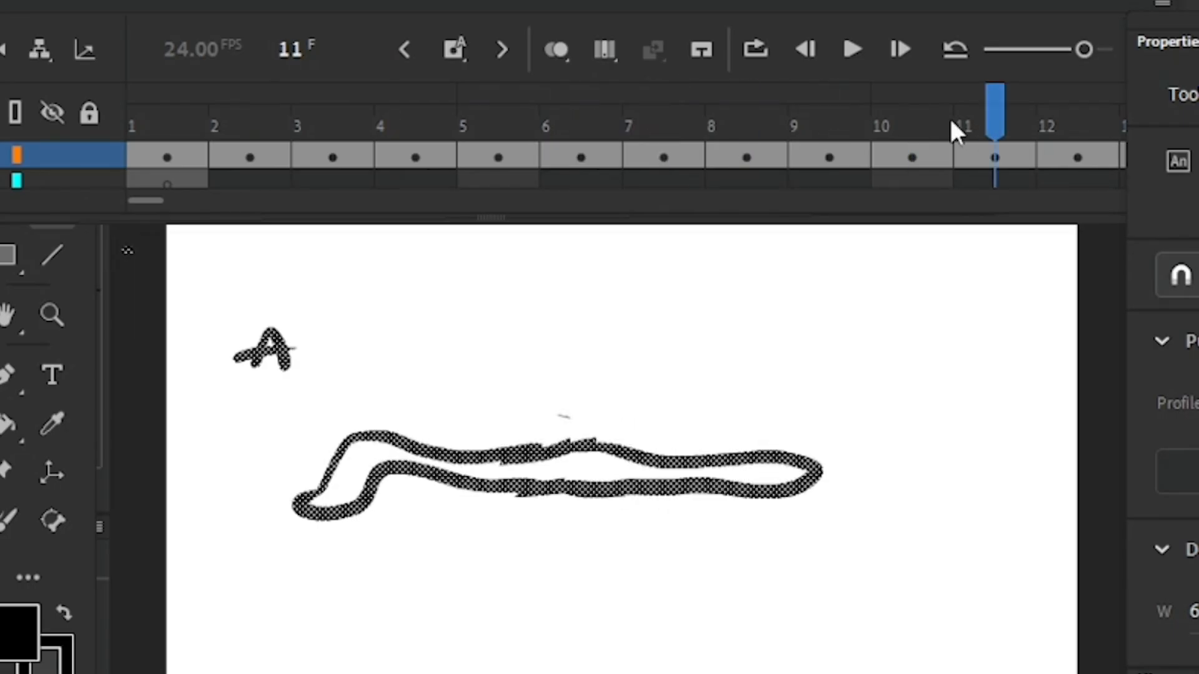
# Step: Erase the tail tip on frame 12 and brush a shorter one farther right, closing the outline
pyautogui.click(998, 117)
pyautogui.press('.')
pyautogui.press('e')
pyautogui.moveTo(349, 496)
pyautogui.mouseDown()
pyautogui.moveTo(331, 476)
pyautogui.moveTo(381, 500)
pyautogui.moveTo(356, 468)
pyautogui.moveTo(356, 452)
pyautogui.moveTo(379, 458)
pyautogui.mouseUp()
pyautogui.press('b')
pyautogui.press('e')
pyautogui.press('b')
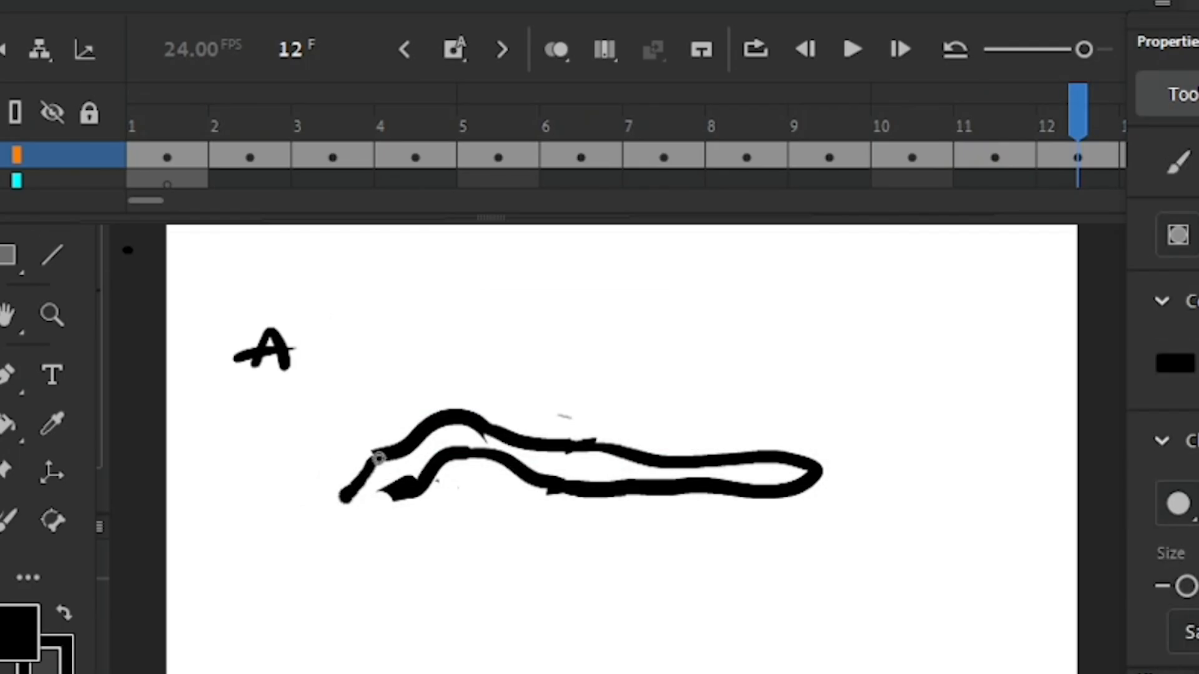
# Step: Erase the tail tip on frame 13, turn onion skinning back on, and brush a new tip just right of frame 12's
pyautogui.moveTo(131, 200); pyautogui.dragTo(167, 200)
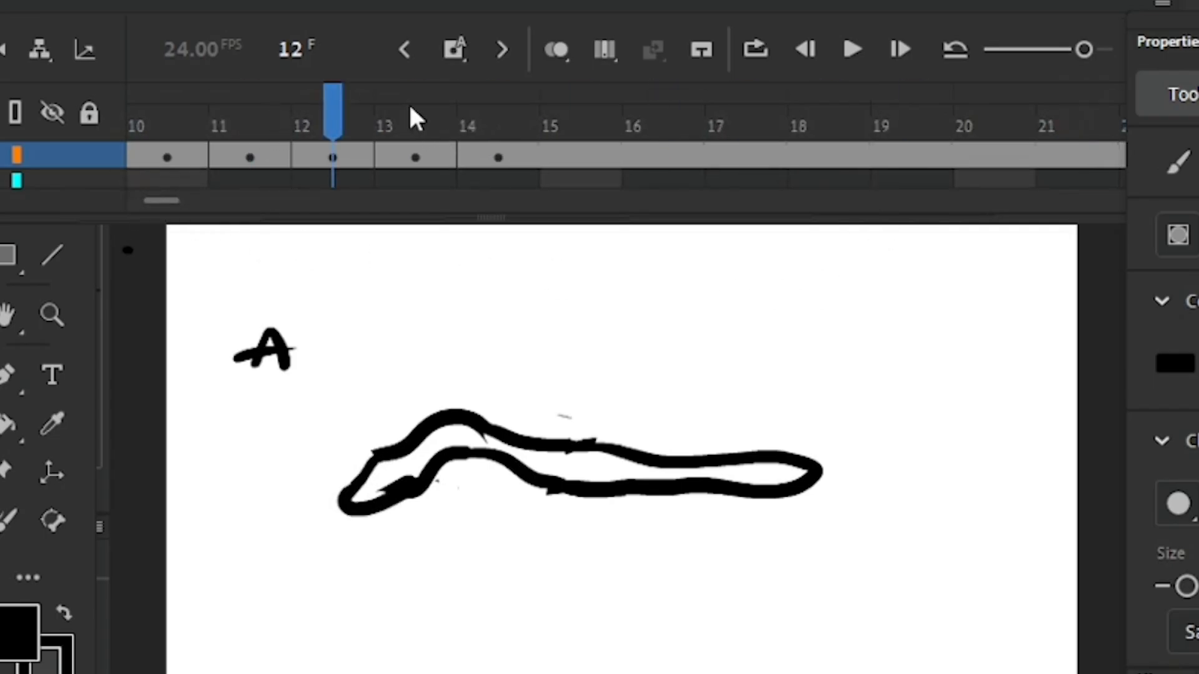
pyautogui.click(415, 120)
pyautogui.press('e')
pyautogui.moveTo(361, 474); pyautogui.dragTo(364, 475)
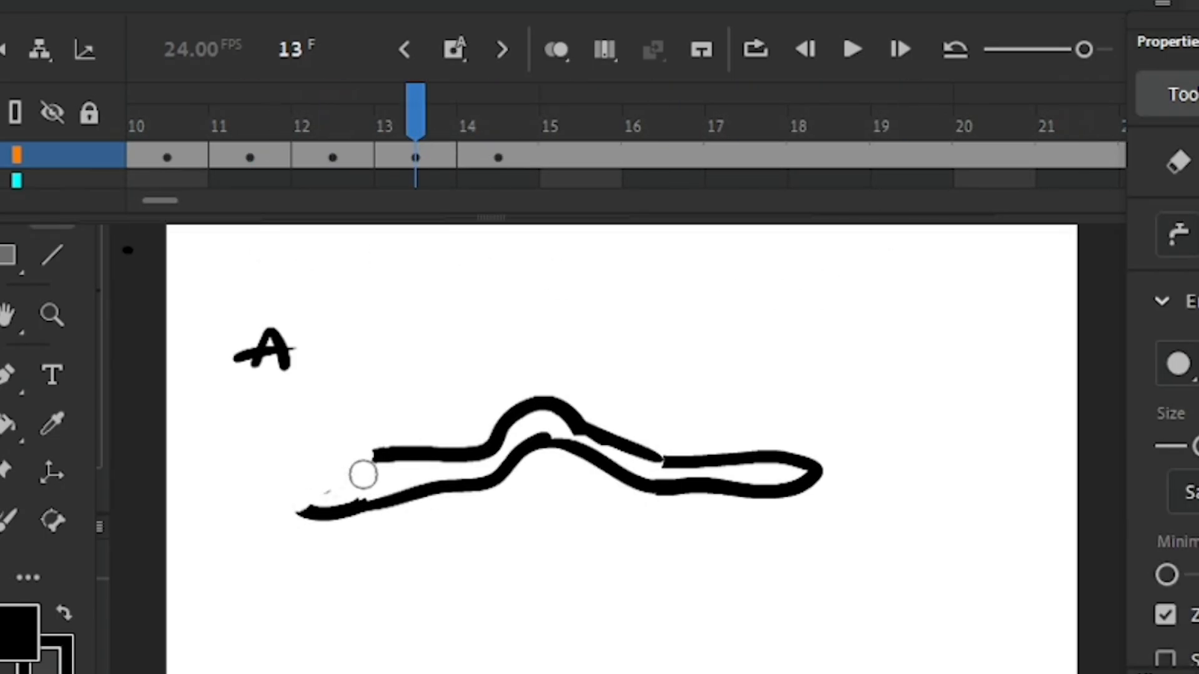
pyautogui.moveTo(307, 512); pyautogui.dragTo(377, 504)
pyautogui.click(571, 41)
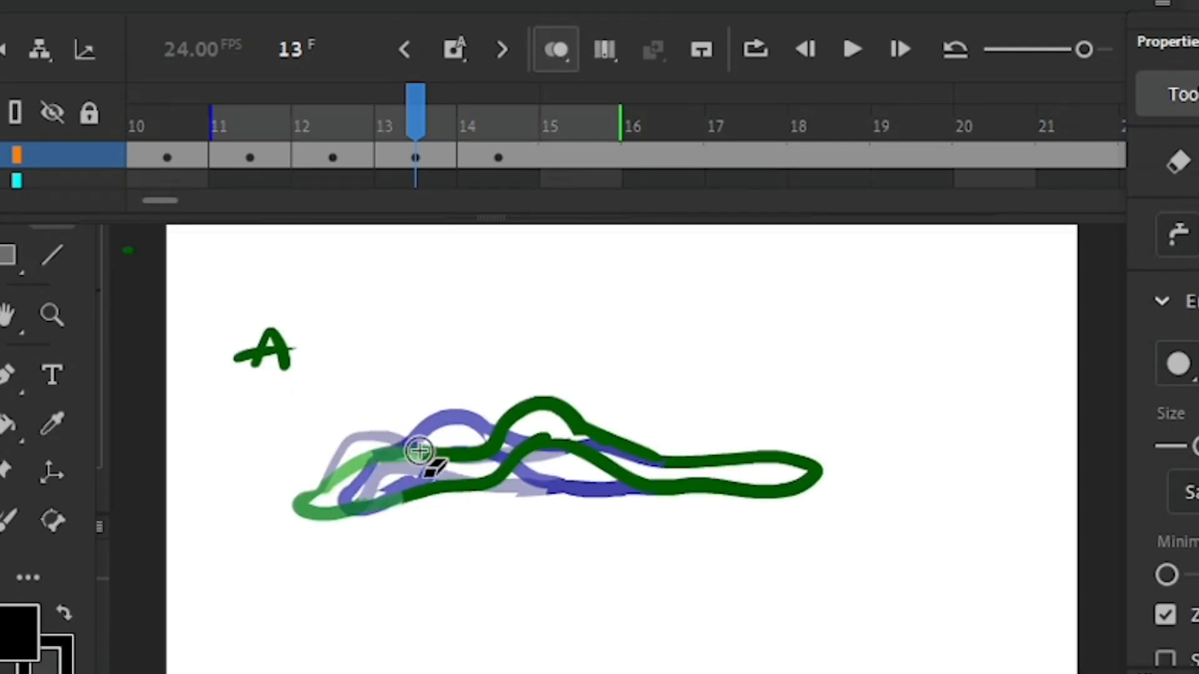
pyautogui.press('b')
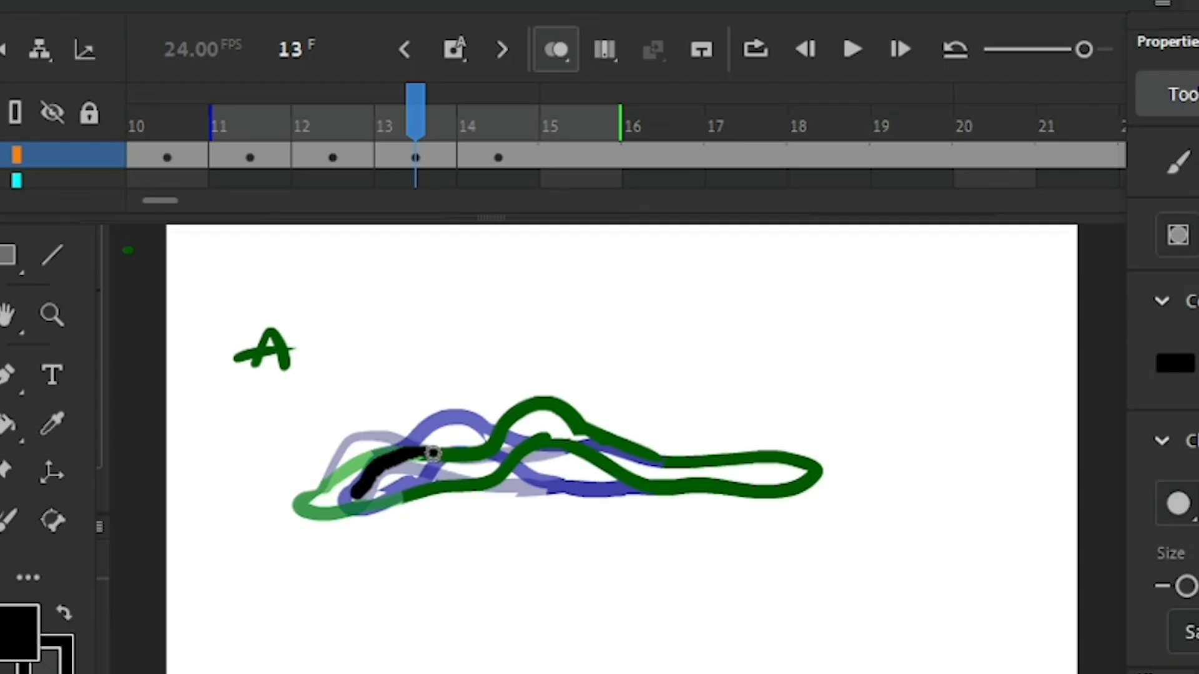
pyautogui.moveTo(432, 453); pyautogui.dragTo(437, 454)
# Step: Erase the old tail tip on frame 14 and brush a rounded one slightly right of frame 13's tip
pyautogui.moveTo(415, 98); pyautogui.dragTo(472, 100)
pyautogui.press('e')
pyautogui.moveTo(307, 505); pyautogui.dragTo(372, 492)
pyautogui.press('b')
pyautogui.press('e')
pyautogui.press('b')
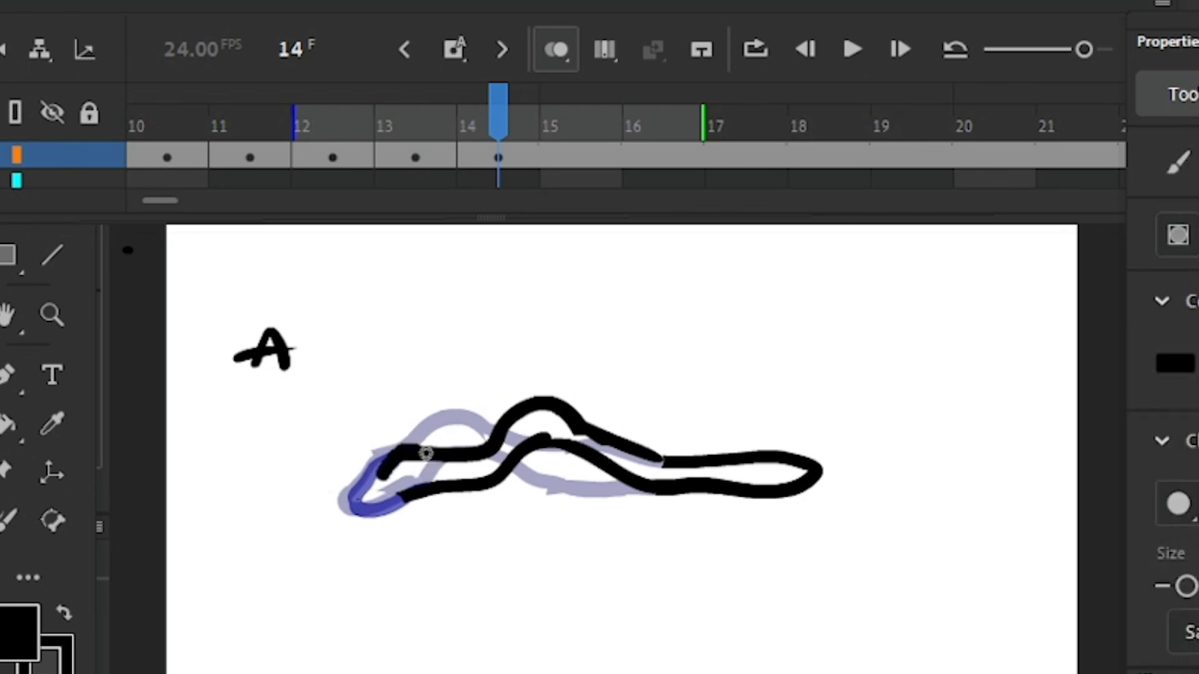
pyautogui.moveTo(382, 505); pyautogui.dragTo(404, 499)
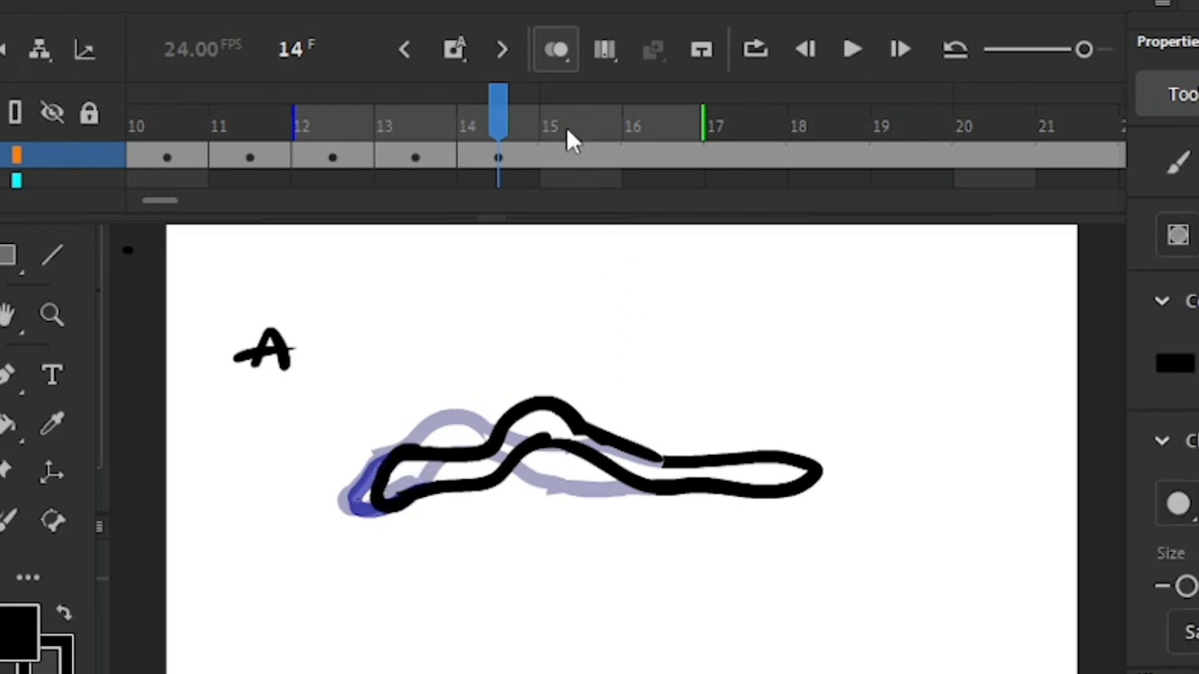
# Step: Compare frame 14 with its neighbours and erase the hump from its upper and lower outline
pyautogui.press('.')
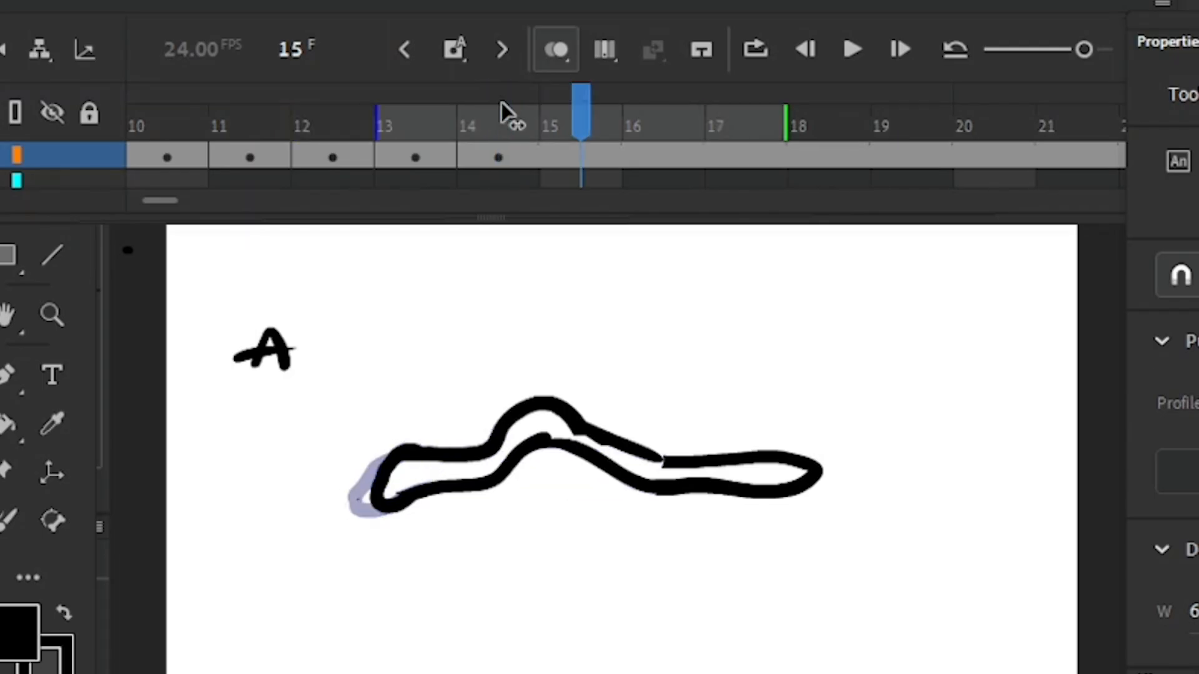
pyautogui.click(421, 91)
pyautogui.press('.')
pyautogui.press(',')
pyautogui.press('.')
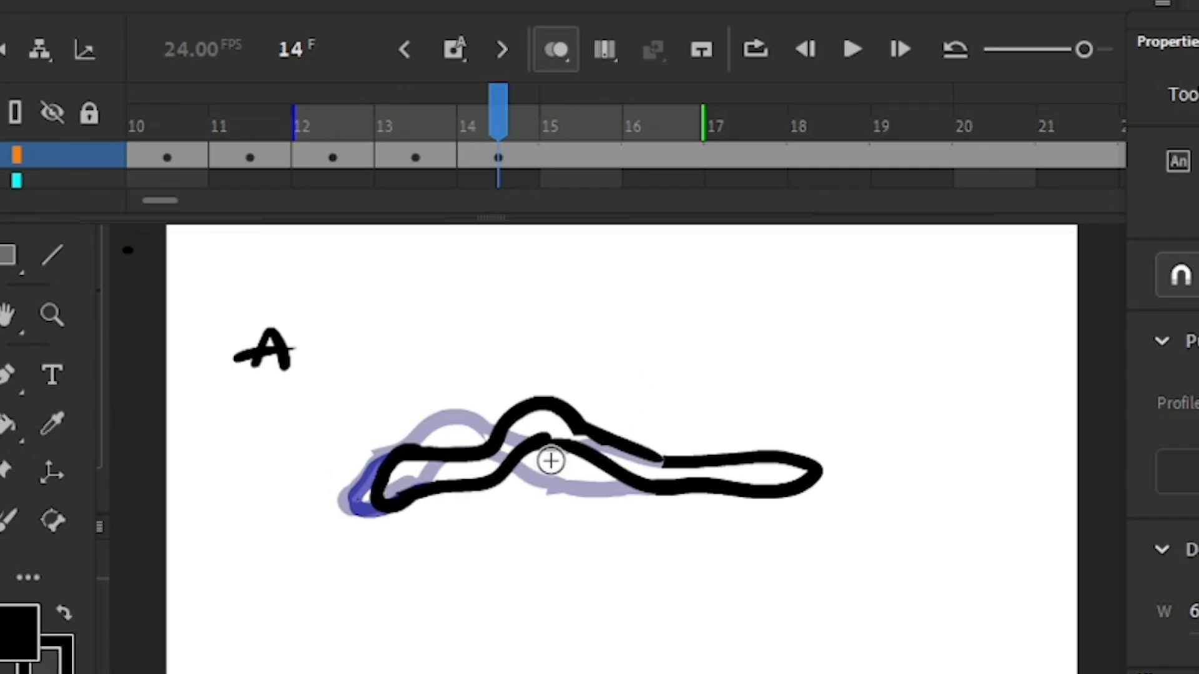
pyautogui.press('e')
pyautogui.moveTo(540, 455)
pyautogui.mouseDown()
pyautogui.moveTo(525, 447)
pyautogui.moveTo(636, 456)
pyautogui.moveTo(641, 485)
pyautogui.mouseUp()
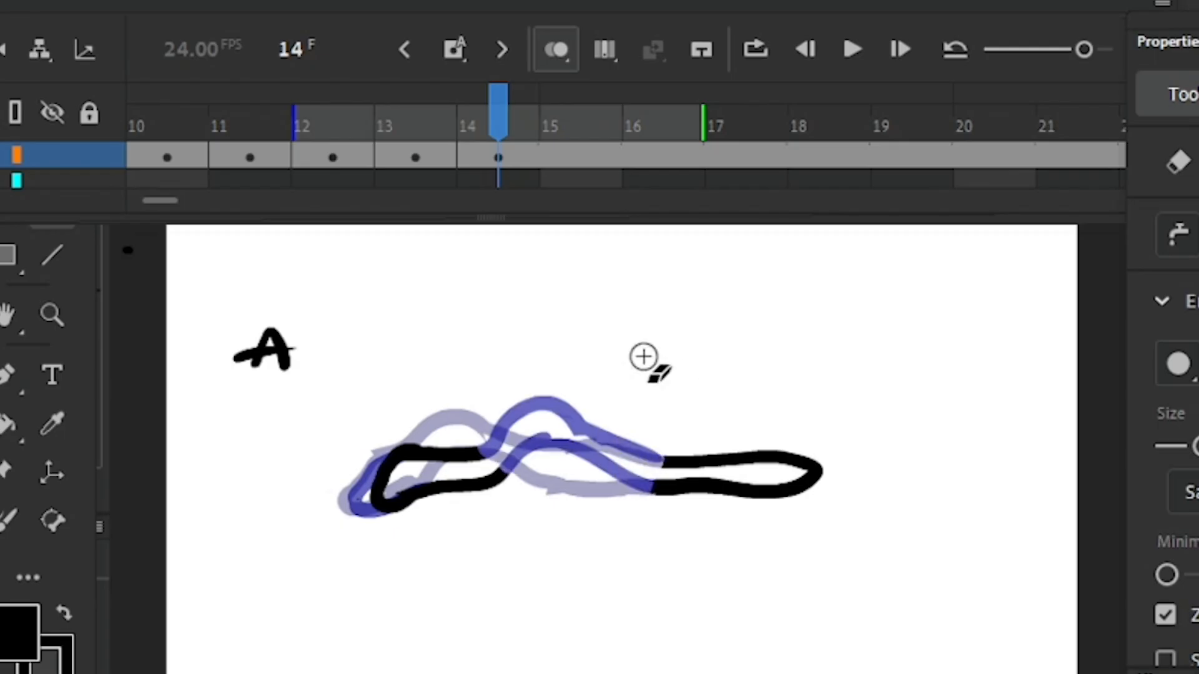
pyautogui.press('b')
pyautogui.press('e')
pyautogui.moveTo(536, 460)
pyautogui.mouseDown()
pyautogui.moveTo(489, 484)
pyautogui.moveTo(509, 466)
pyautogui.mouseUp()
# Step: Brush the hump farther right on frame 14, drawing its upper and lower lines and rejoining them to the body
pyautogui.press('b')
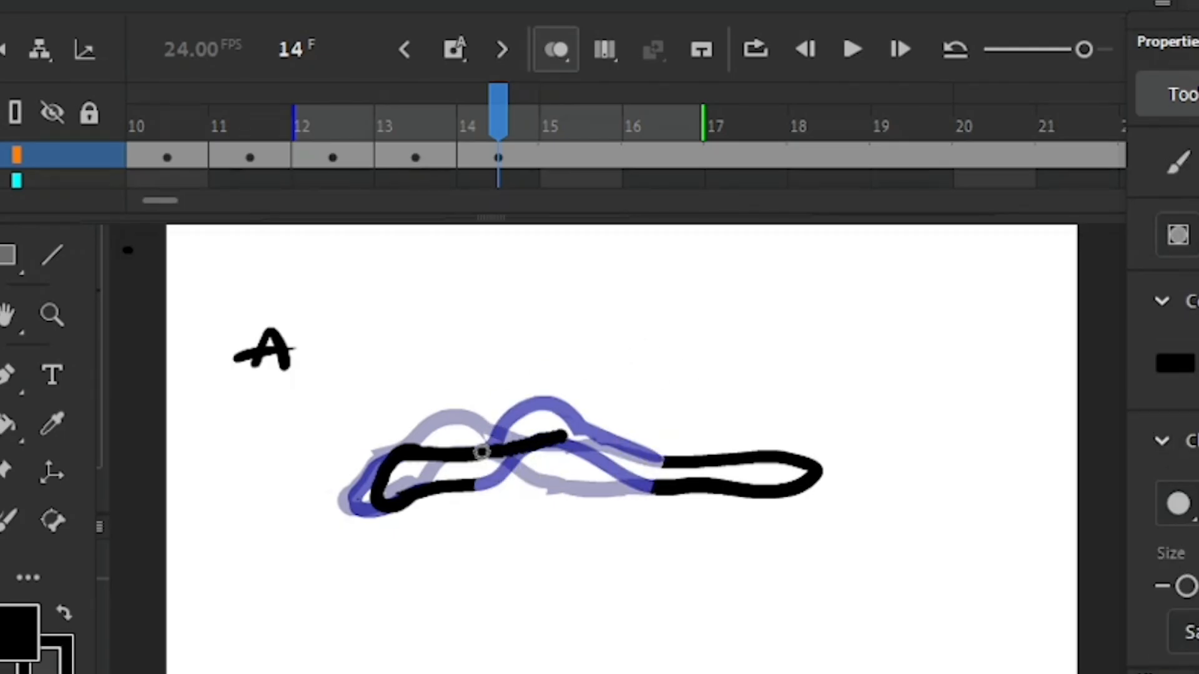
pyautogui.moveTo(643, 409); pyautogui.dragTo(673, 453)
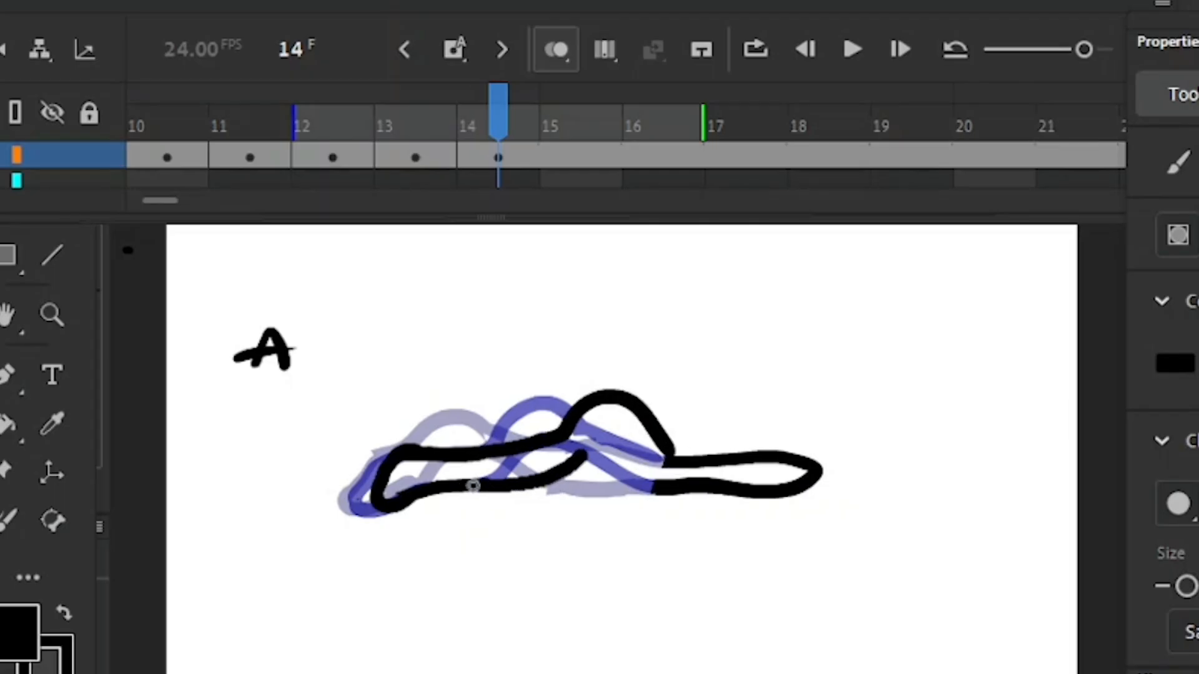
pyautogui.press('e')
pyautogui.moveTo(664, 502)
pyautogui.mouseDown()
pyautogui.moveTo(661, 489)
pyautogui.moveTo(692, 488)
pyautogui.mouseUp()
pyautogui.press('b')
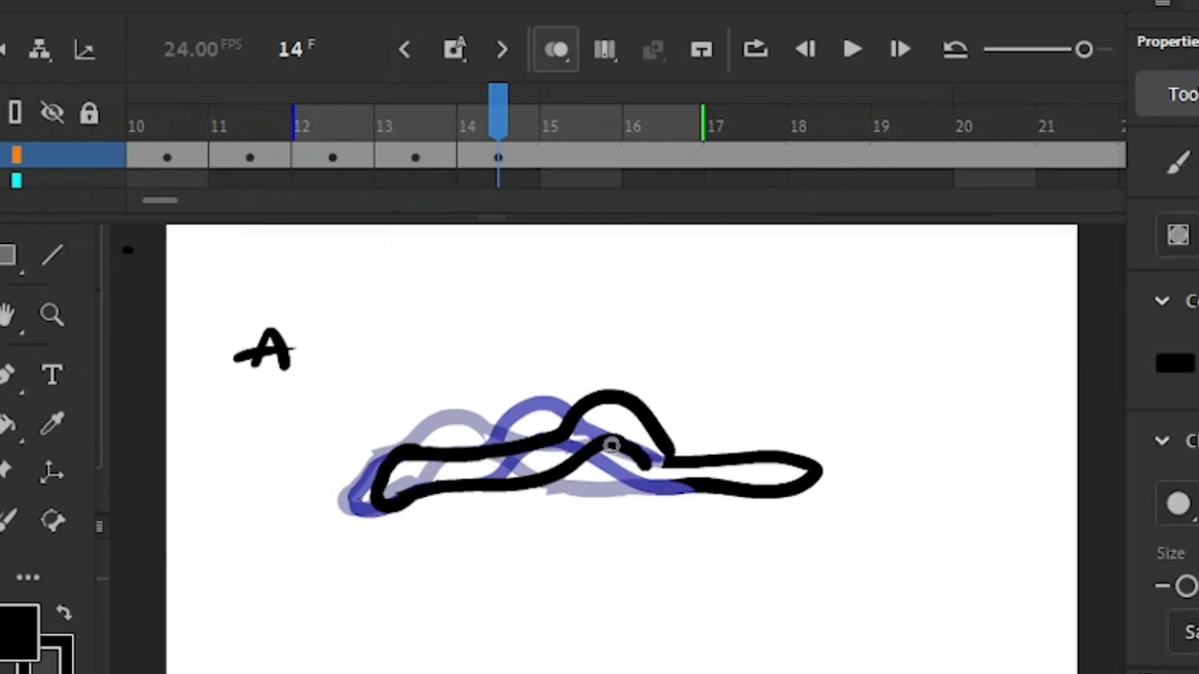
pyautogui.moveTo(662, 488)
pyautogui.mouseDown()
pyautogui.moveTo(711, 486)
pyautogui.moveTo(675, 447)
pyautogui.mouseUp()
pyautogui.press('e')
pyautogui.press('b')
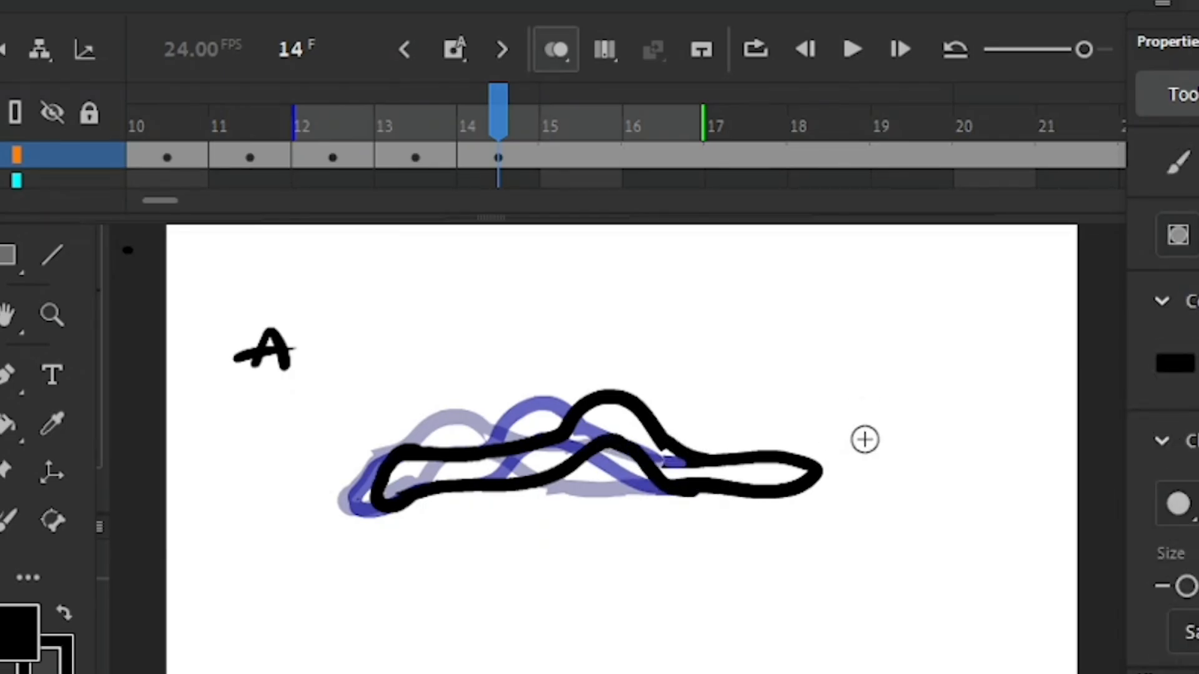
# Step: Erase the head end on frame 14 and brush it extended slightly farther right, closing the outline
pyautogui.press('e')
pyautogui.moveTo(812, 467); pyautogui.dragTo(829, 468)
pyautogui.press('b')
pyautogui.moveTo(760, 493); pyautogui.dragTo(783, 453)
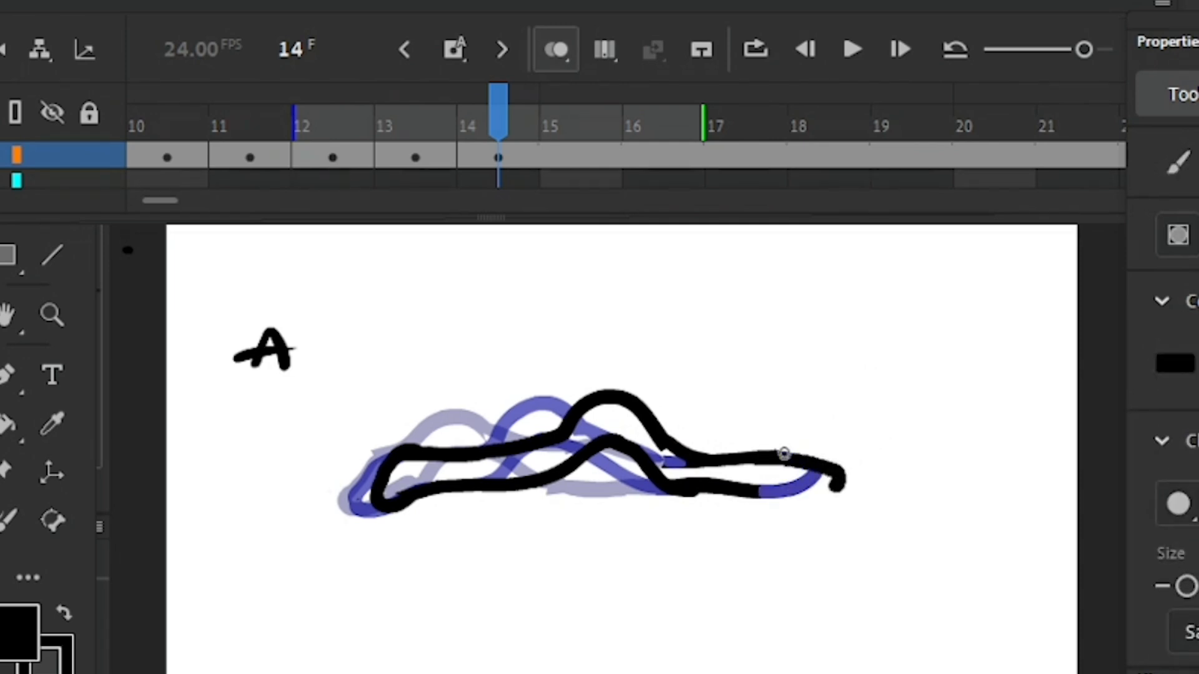
pyautogui.moveTo(784, 454)
pyautogui.mouseDown()
pyautogui.moveTo(803, 494)
pyautogui.moveTo(755, 491)
pyautogui.mouseUp()
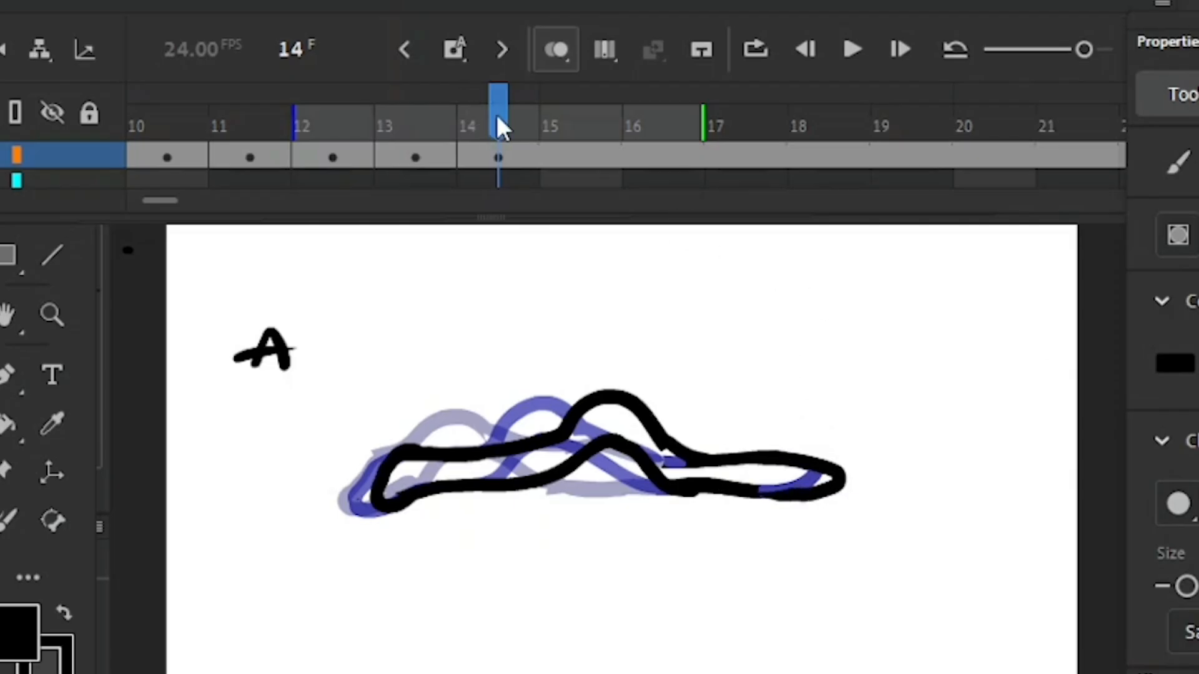
# Step: Turn off onion skinning and step back from frame 14 to frame 1 to check the motion
pyautogui.click(557, 50)
pyautogui.press(',')
pyautogui.press(',')
pyautogui.press(',')
pyautogui.press(',')
pyautogui.press(',')
pyautogui.press(',')
pyautogui.press(',')
pyautogui.press(',')
pyautogui.press(',')
pyautogui.press(',')
pyautogui.press(',')
pyautogui.press(',')
pyautogui.press(',')
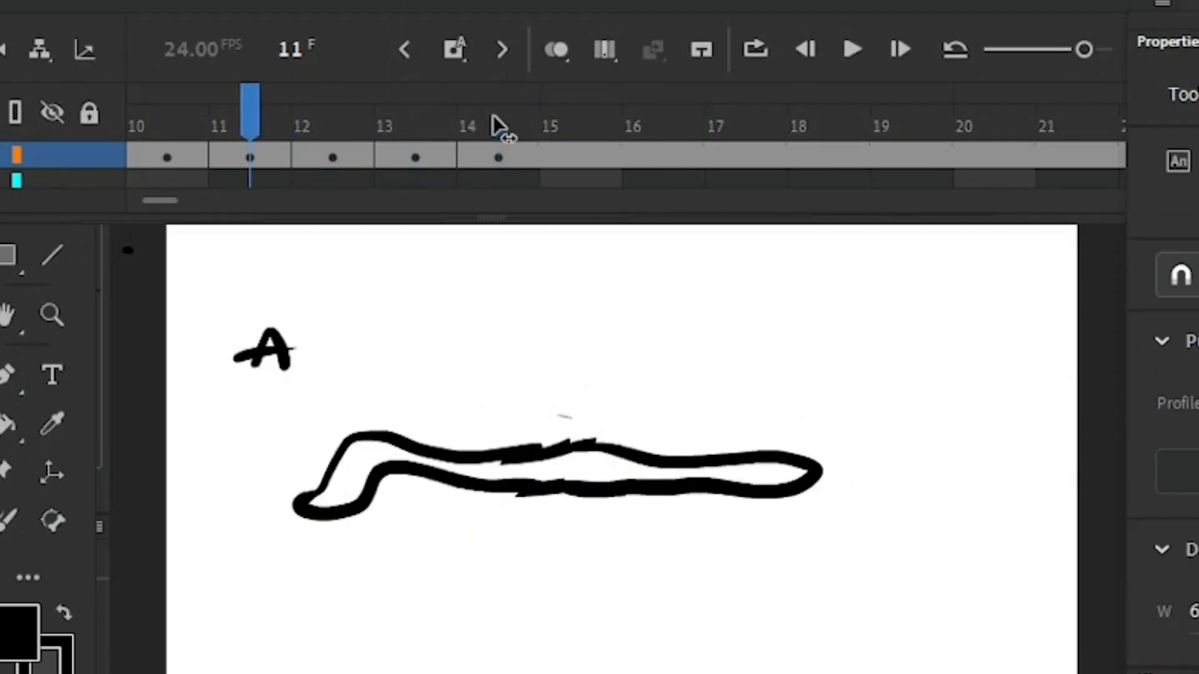
# Step: Step forward through the frames from the start and play the animation to review the inching movement
pyautogui.press('.')
pyautogui.press('.')
pyautogui.press('.')
pyautogui.press('.')
pyautogui.press('.')
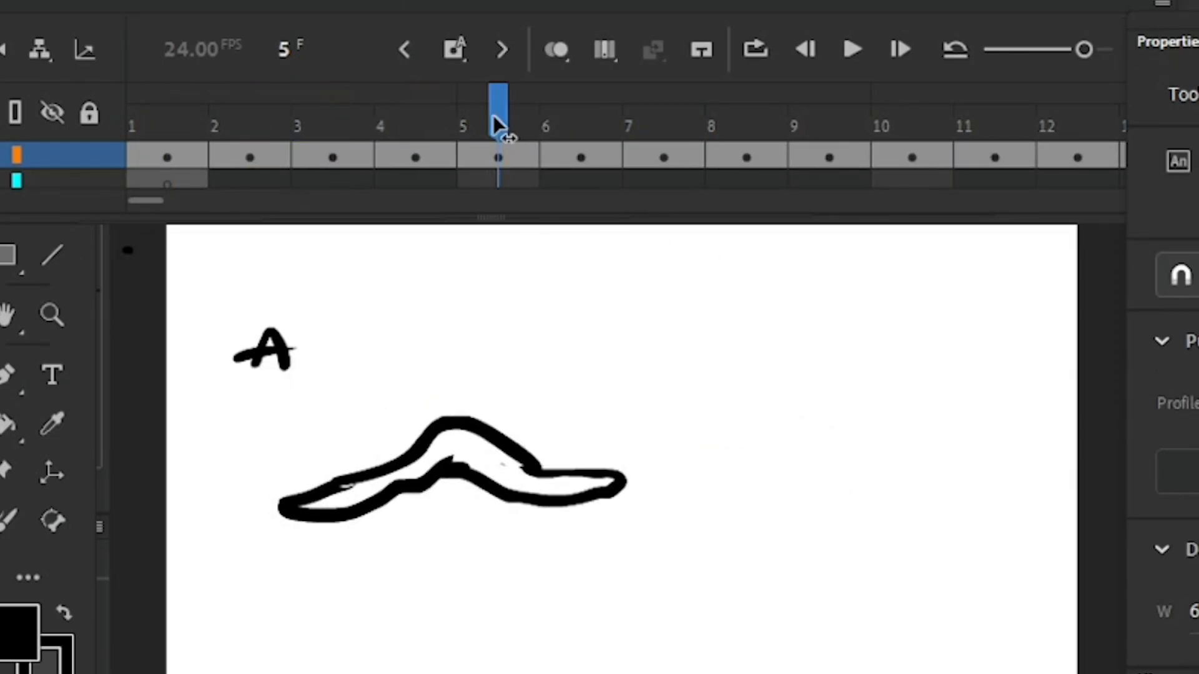
pyautogui.press('.')
pyautogui.press('.')
pyautogui.press('.')
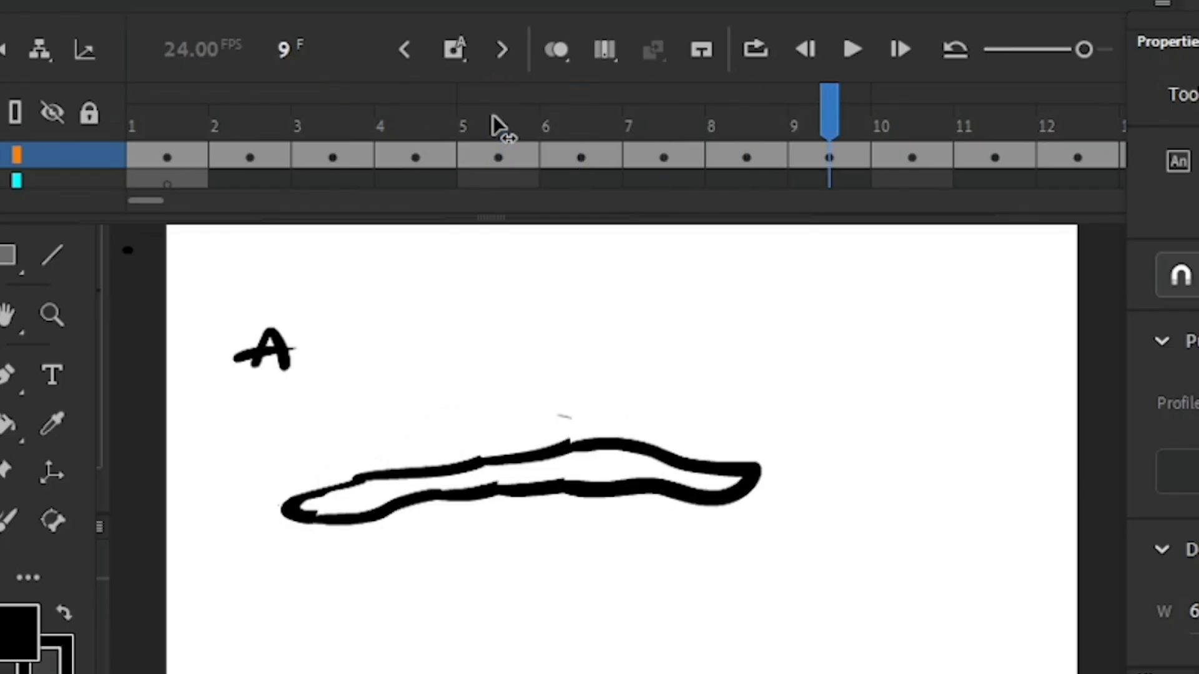
pyautogui.click(887, 140)
pyautogui.click(852, 49)
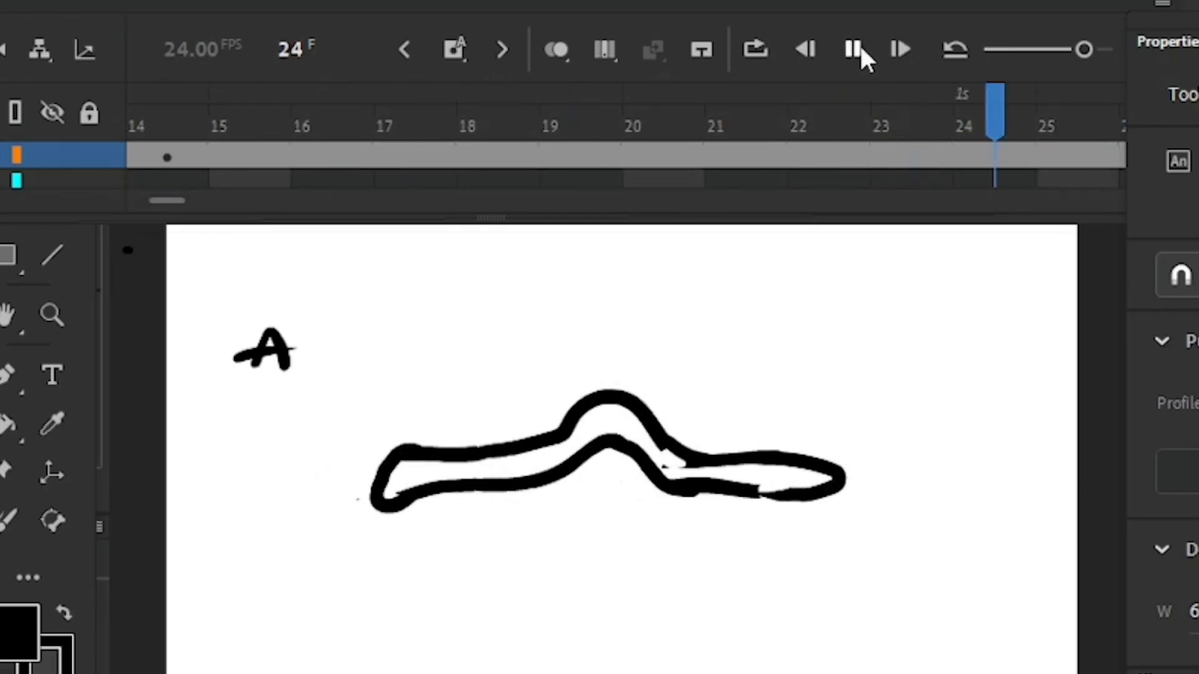
# Step: Stop the playback and brush a letter B near the right edge of the stage on frame 29
pyautogui.click(858, 48)
pyautogui.moveTo(201, 200)
pyautogui.mouseDown()
pyautogui.moveTo(178, 200)
pyautogui.moveTo(203, 200)
pyautogui.mouseUp()
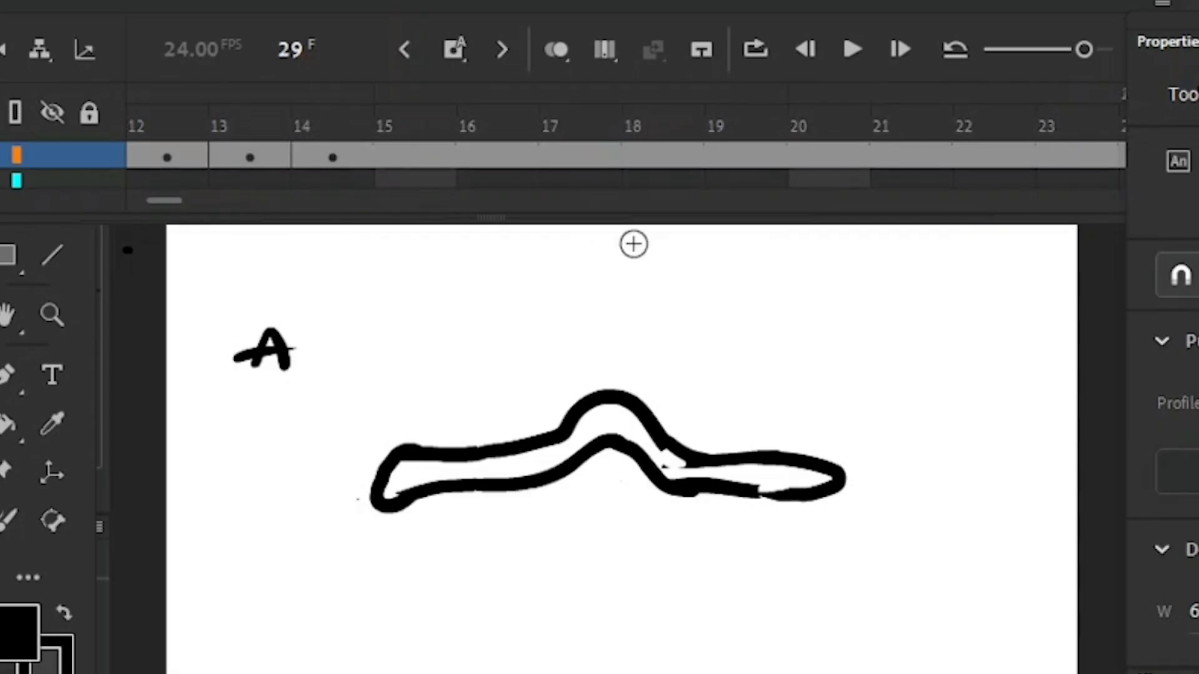
pyautogui.press('space')
pyautogui.moveTo(999, 636); pyautogui.dragTo(819, 651)
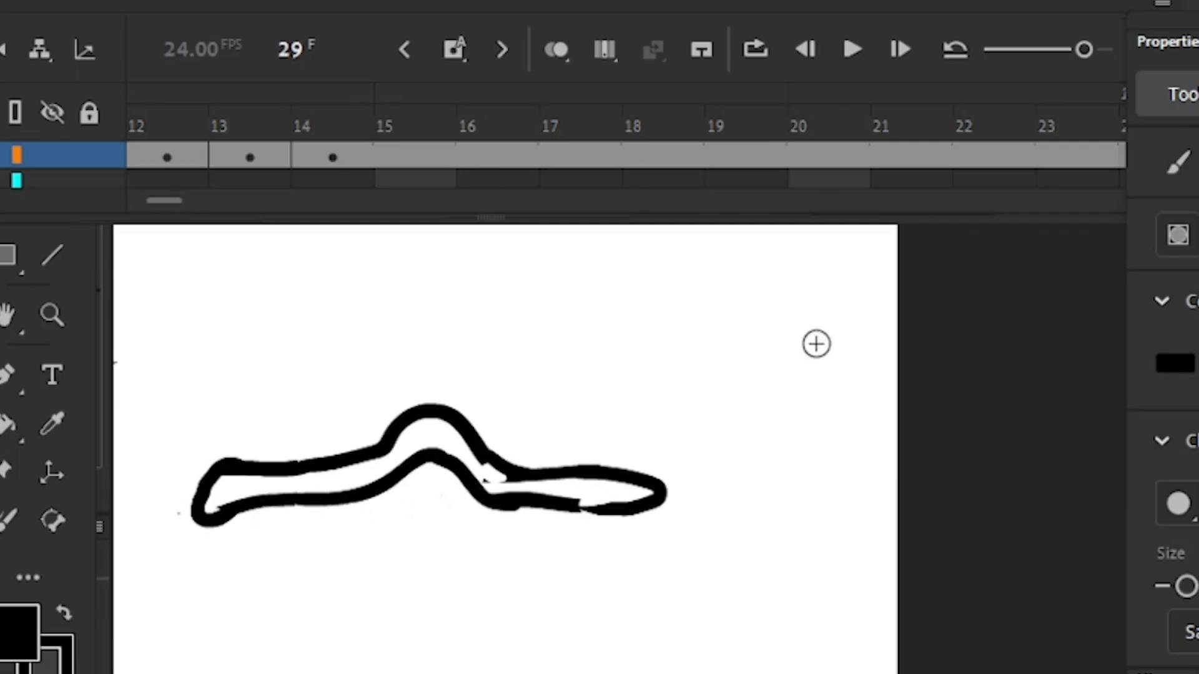
pyautogui.moveTo(840, 297)
pyautogui.mouseDown()
pyautogui.moveTo(834, 348)
pyautogui.moveTo(842, 304)
pyautogui.moveTo(865, 295)
pyautogui.moveTo(838, 350)
pyautogui.moveTo(867, 339)
pyautogui.mouseUp()
pyautogui.hotkey('ctrl', '-')
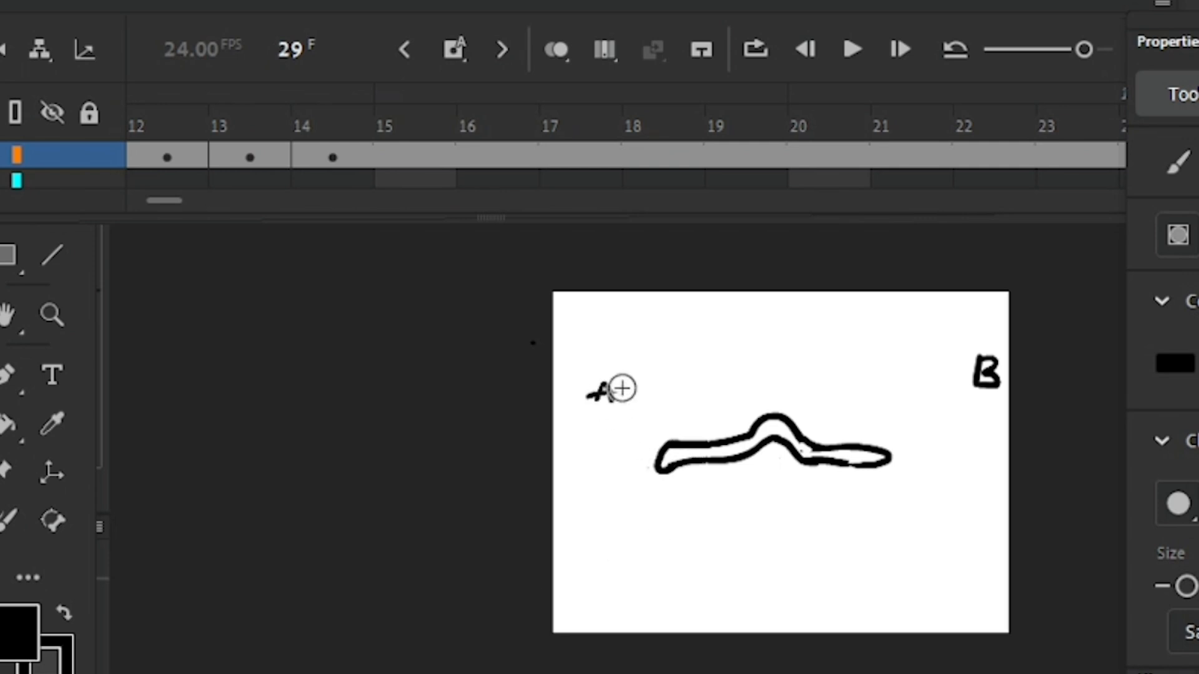
# Step: Insert a keyframe at frame 15 and brush a letter B near the right edge of the stage
pyautogui.click(414, 120)
pyautogui.click(459, 54)
pyautogui.hotkey('ctrl', '=')
pyautogui.moveTo(1059, 557); pyautogui.dragTo(727, 608)
pyautogui.moveTo(867, 506)
pyautogui.mouseDown()
pyautogui.moveTo(826, 538)
pyautogui.moveTo(817, 531)
pyautogui.moveTo(845, 506)
pyautogui.moveTo(857, 471)
pyautogui.mouseUp()
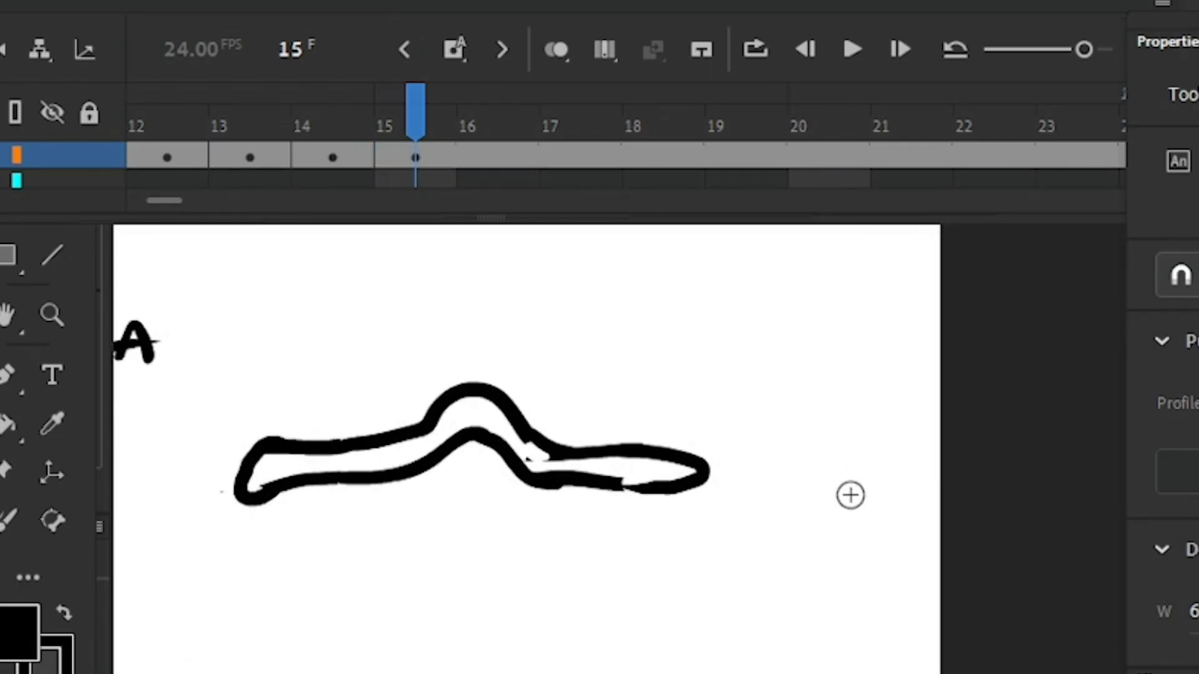
pyautogui.moveTo(868, 293)
pyautogui.mouseDown()
pyautogui.moveTo(868, 327)
pyautogui.moveTo(886, 316)
pyautogui.moveTo(879, 337)
pyautogui.mouseUp()
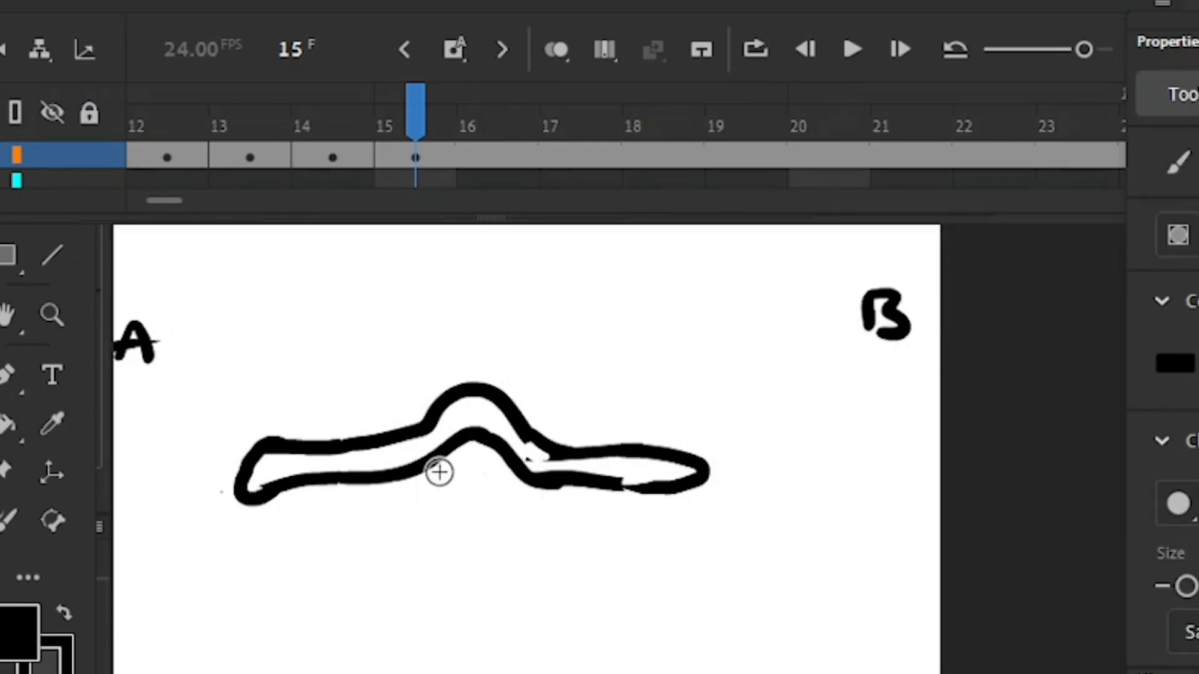
# Step: With onion skinning on, erase the hump on frame 15 and brush its upper line farther right, starting the lower line
pyautogui.click(565, 56)
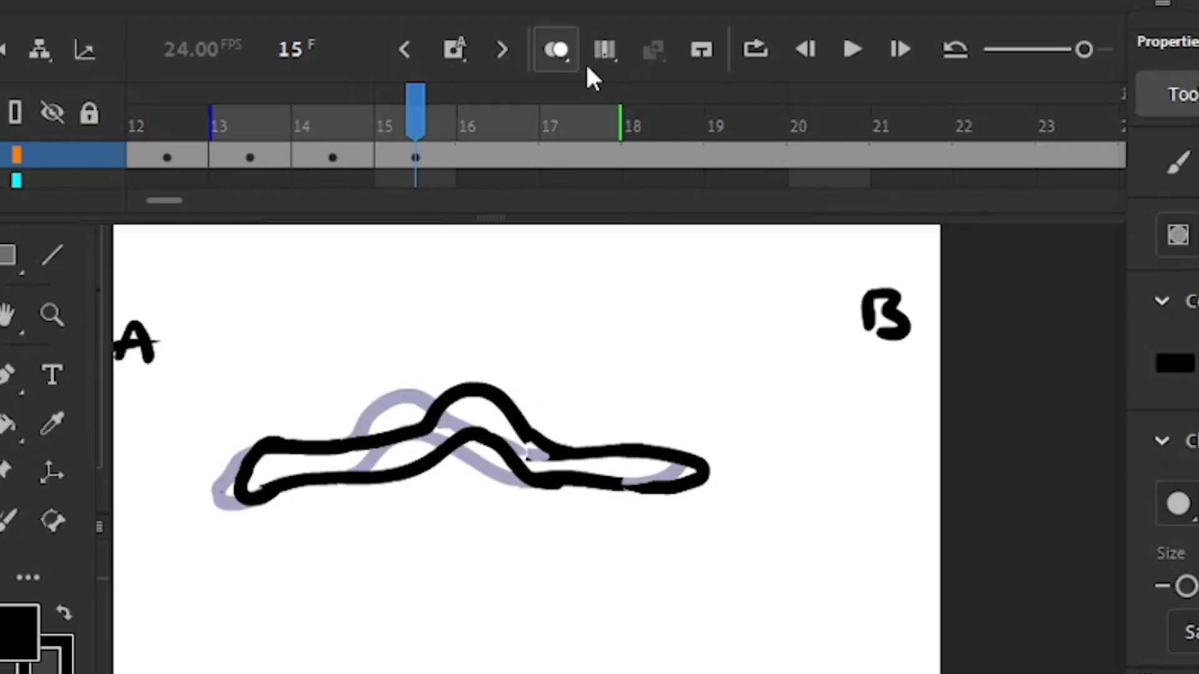
pyautogui.press('e')
pyautogui.moveTo(455, 463)
pyautogui.mouseDown()
pyautogui.moveTo(415, 430)
pyautogui.moveTo(494, 396)
pyautogui.moveTo(481, 437)
pyautogui.moveTo(566, 465)
pyautogui.mouseUp()
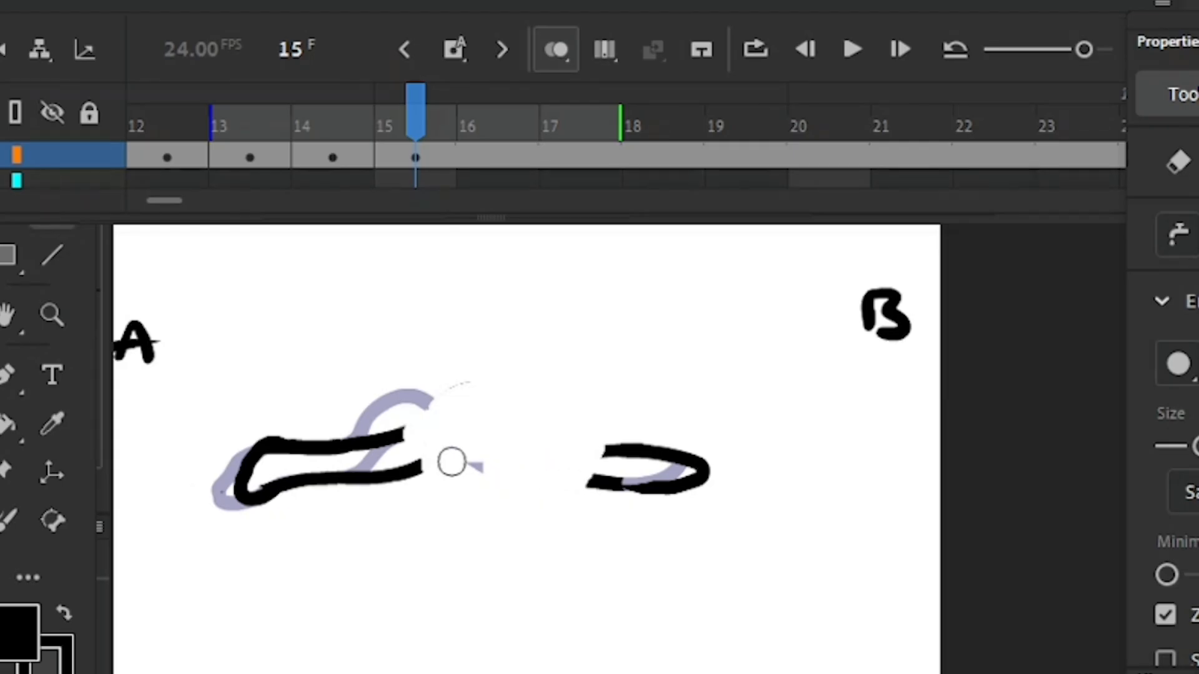
pyautogui.moveTo(452, 462); pyautogui.dragTo(479, 466)
pyautogui.press('b')
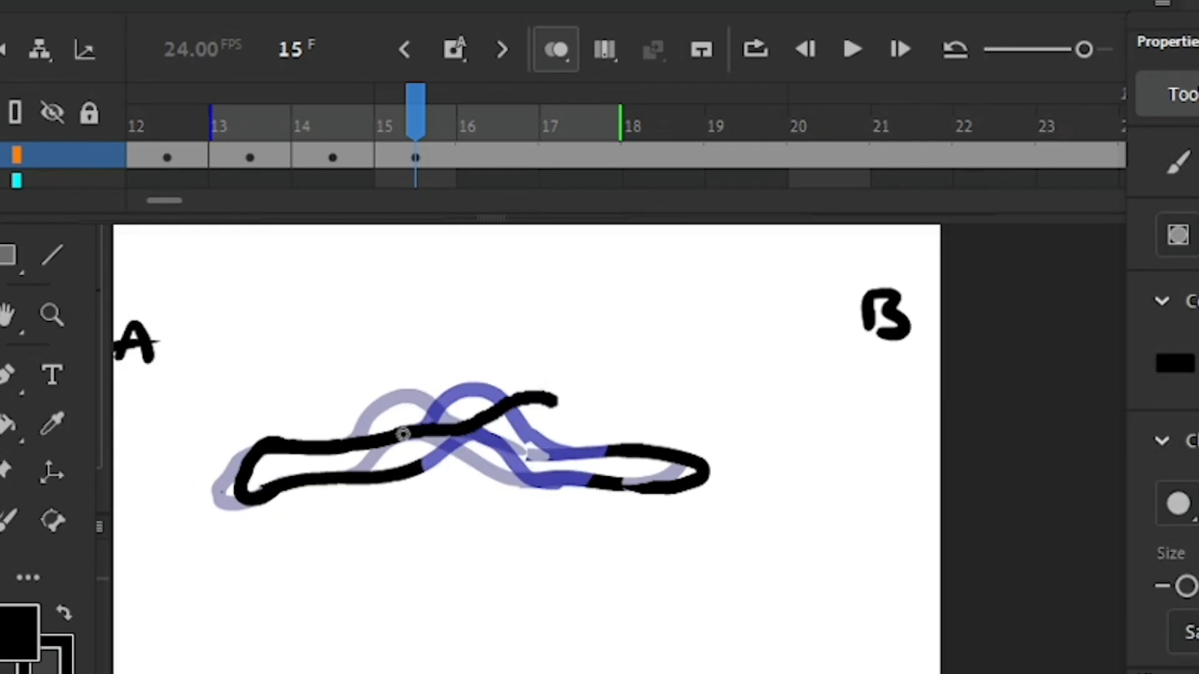
pyautogui.moveTo(599, 439); pyautogui.dragTo(613, 443)
pyautogui.moveTo(416, 471); pyautogui.dragTo(446, 464)
# Step: Erase the tail end on frame 15 and brush it closed farther right, shortening the body behind the hump
pyautogui.press('e')
pyautogui.moveTo(304, 442)
pyautogui.mouseDown()
pyautogui.moveTo(251, 455)
pyautogui.moveTo(252, 498)
pyautogui.moveTo(299, 481)
pyautogui.moveTo(282, 451)
pyautogui.mouseUp()
pyautogui.press('b')
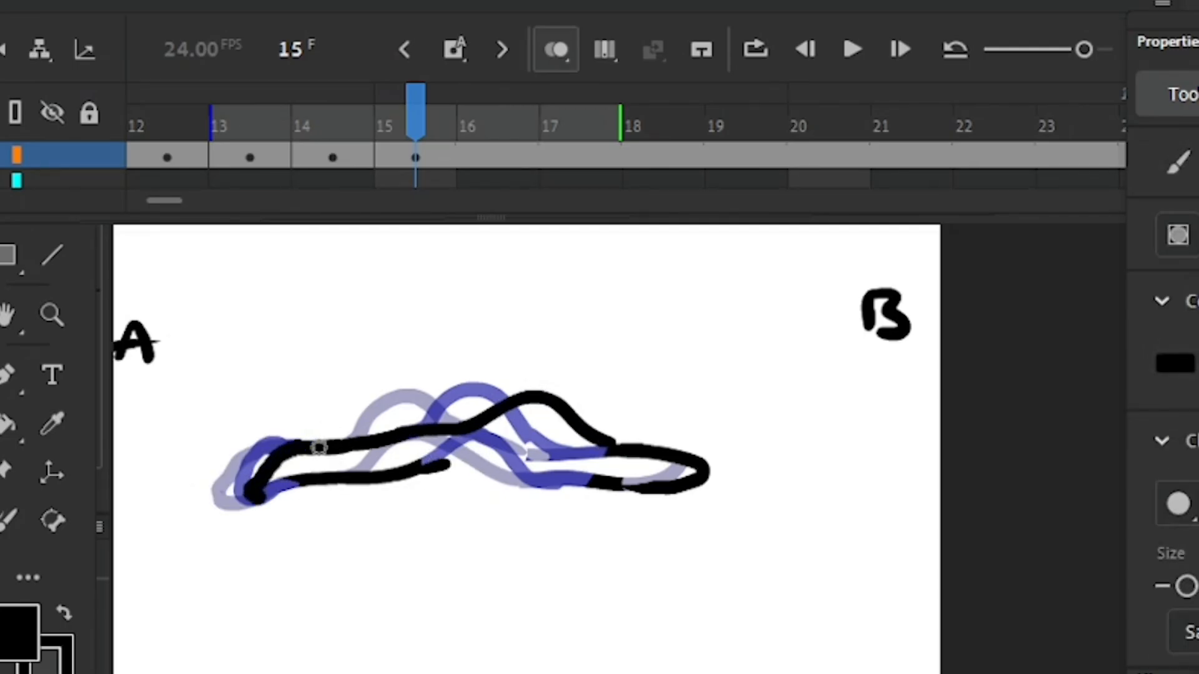
pyautogui.moveTo(305, 490); pyautogui.dragTo(322, 486)
pyautogui.press('e')
pyautogui.moveTo(308, 431)
pyautogui.mouseDown()
pyautogui.moveTo(253, 476)
pyautogui.moveTo(303, 456)
pyautogui.moveTo(291, 493)
pyautogui.mouseUp()
pyautogui.press('b')
pyautogui.moveTo(321, 452); pyautogui.dragTo(316, 448)
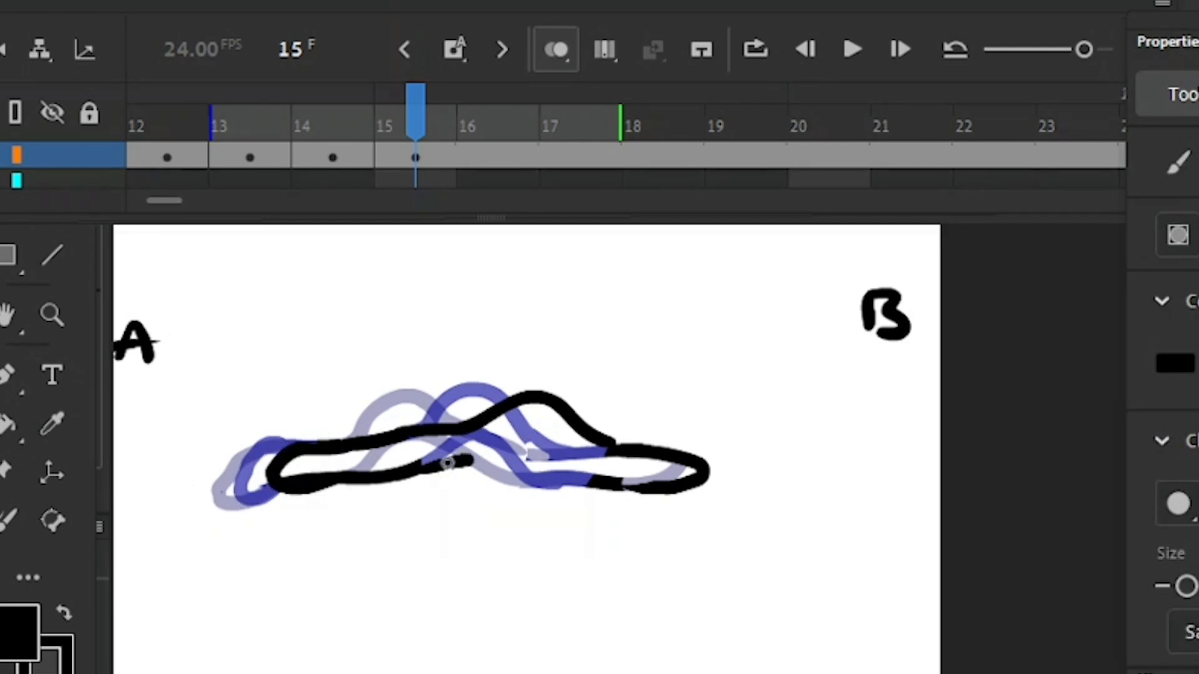
# Step: Brush the lower line of the hump on frame 15, then erase the head end and redraw it slightly farther right
pyautogui.moveTo(448, 462); pyautogui.dragTo(570, 455)
pyautogui.press('e')
pyautogui.moveTo(655, 490)
pyautogui.mouseDown()
pyautogui.moveTo(626, 490)
pyautogui.moveTo(625, 454)
pyautogui.moveTo(643, 447)
pyautogui.mouseUp()
pyautogui.press('b')
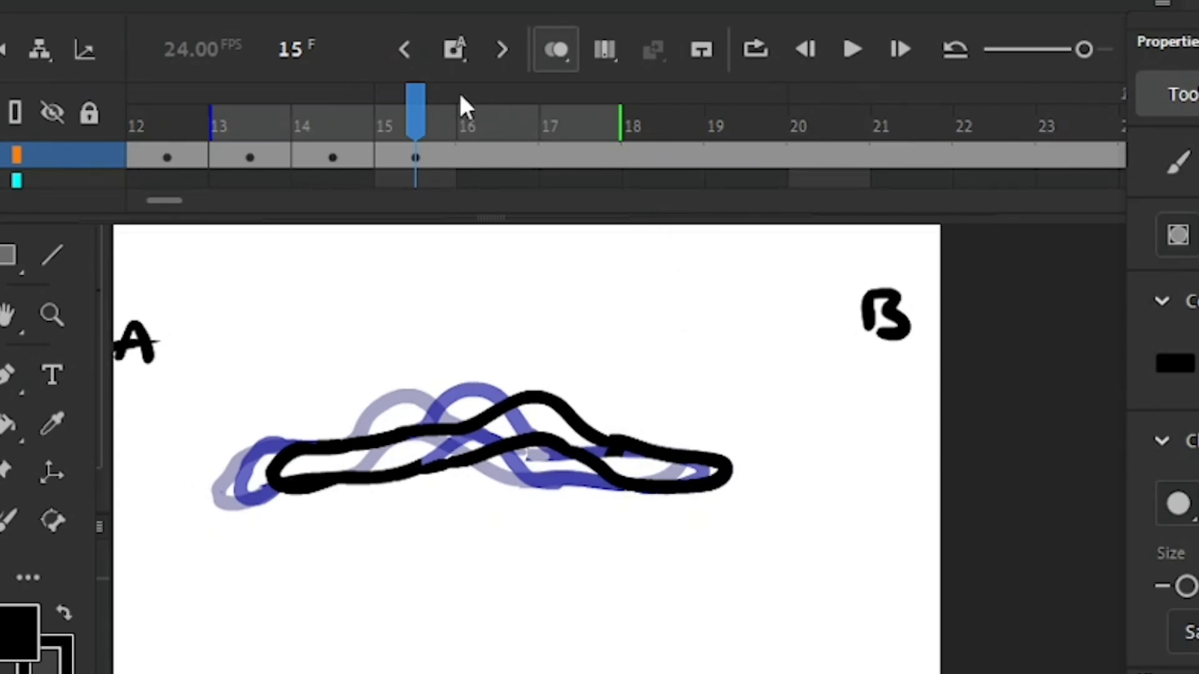
# Step: Compare frames 14 and 15, insert a keyframe at frame 16 and erase the hump on it
pyautogui.press(',')
pyautogui.press('.')
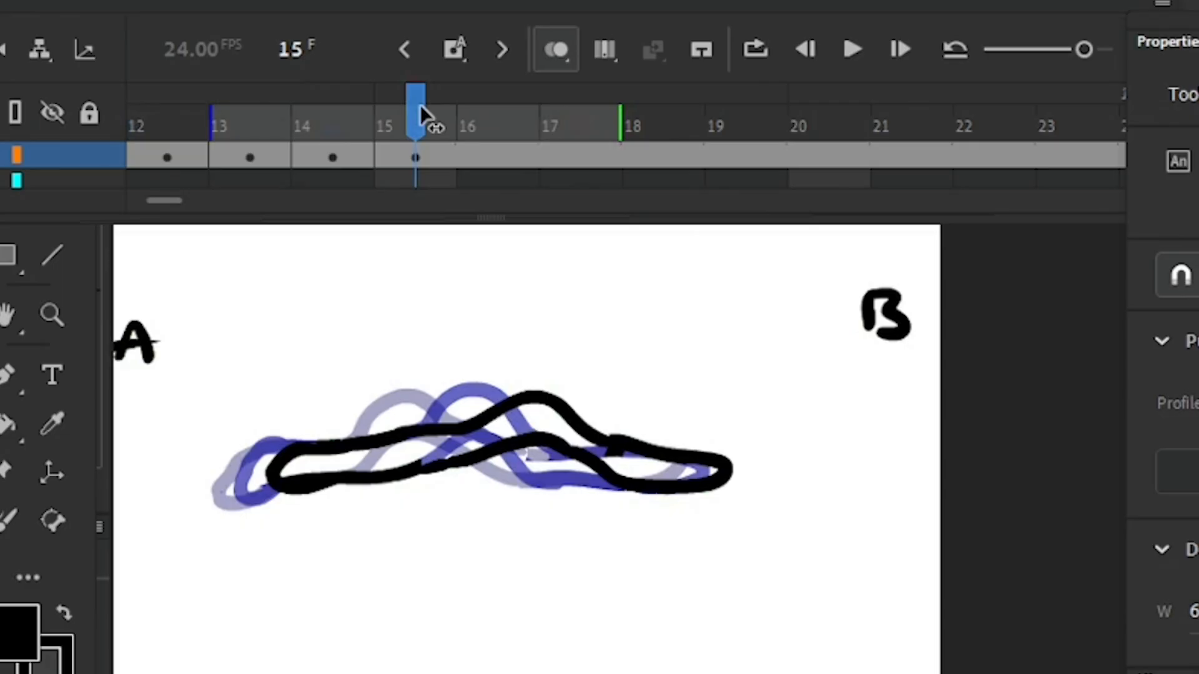
pyautogui.press('.')
pyautogui.click(453, 48)
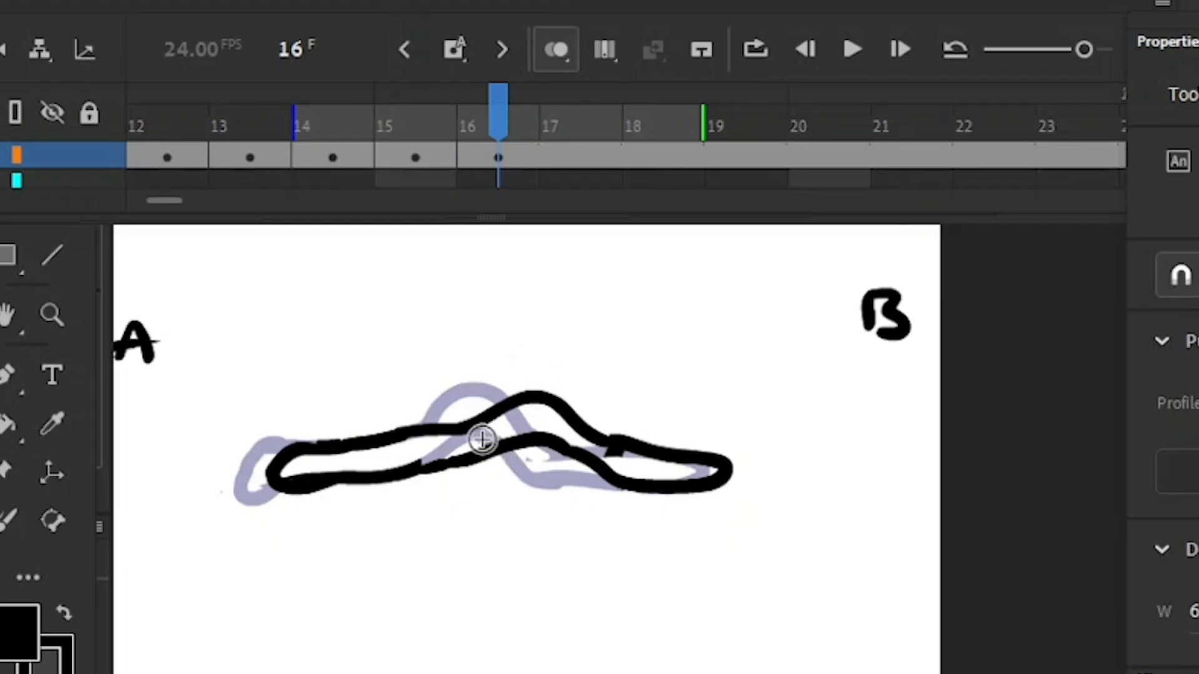
pyautogui.press('e')
pyautogui.moveTo(538, 463)
pyautogui.mouseDown()
pyautogui.moveTo(517, 443)
pyautogui.moveTo(505, 399)
pyautogui.moveTo(586, 447)
pyautogui.moveTo(617, 446)
pyautogui.moveTo(563, 466)
pyautogui.mouseUp()
pyautogui.moveTo(511, 429); pyautogui.dragTo(500, 464)
pyautogui.press('b')
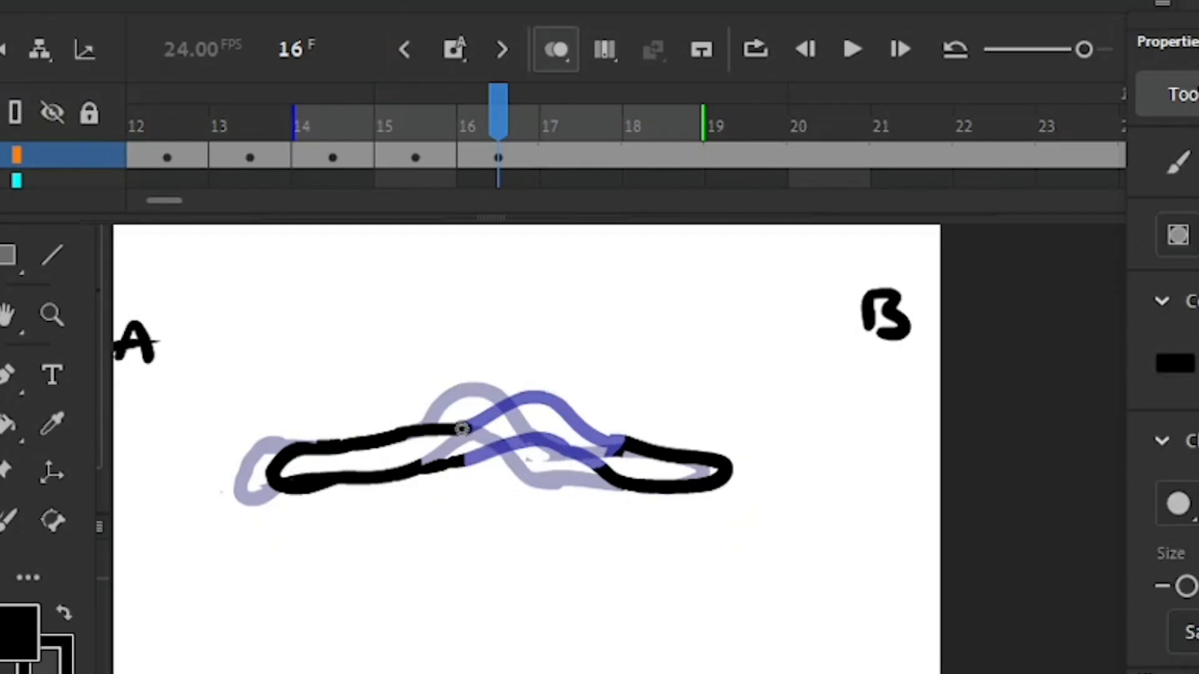
# Step: Clear more of the outline toward the head on frame 16 and brush the hump's upper line farther right
pyautogui.press('e')
pyautogui.moveTo(554, 410)
pyautogui.mouseDown()
pyautogui.moveTo(623, 436)
pyautogui.moveTo(603, 472)
pyautogui.moveTo(642, 485)
pyautogui.mouseUp()
pyautogui.press('b')
pyautogui.moveTo(466, 429); pyautogui.dragTo(483, 430)
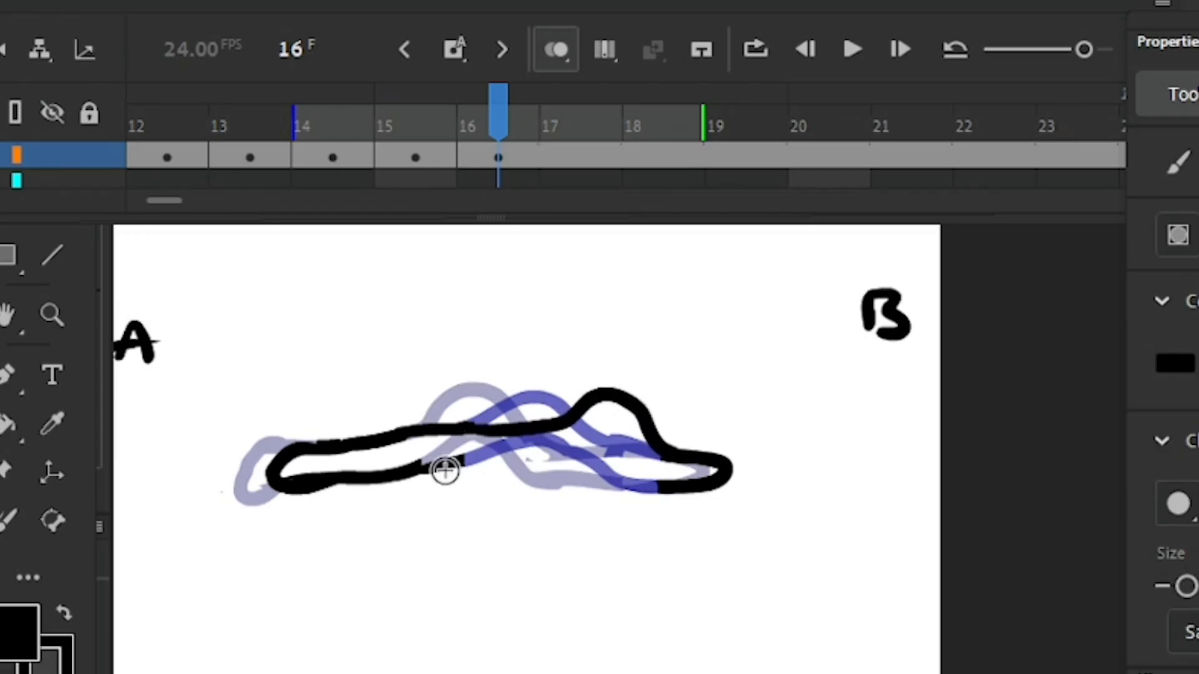
# Step: Redraw the head end on frame 16 slightly farther right and brush the hump's lower line back to the body
pyautogui.press('e')
pyautogui.moveTo(684, 461)
pyautogui.mouseDown()
pyautogui.moveTo(731, 459)
pyautogui.moveTo(691, 450)
pyautogui.moveTo(723, 472)
pyautogui.moveTo(654, 444)
pyautogui.mouseUp()
pyautogui.press('b')
pyautogui.hotkey('ctrl', 'z')
pyautogui.press('e')
pyautogui.press('b')
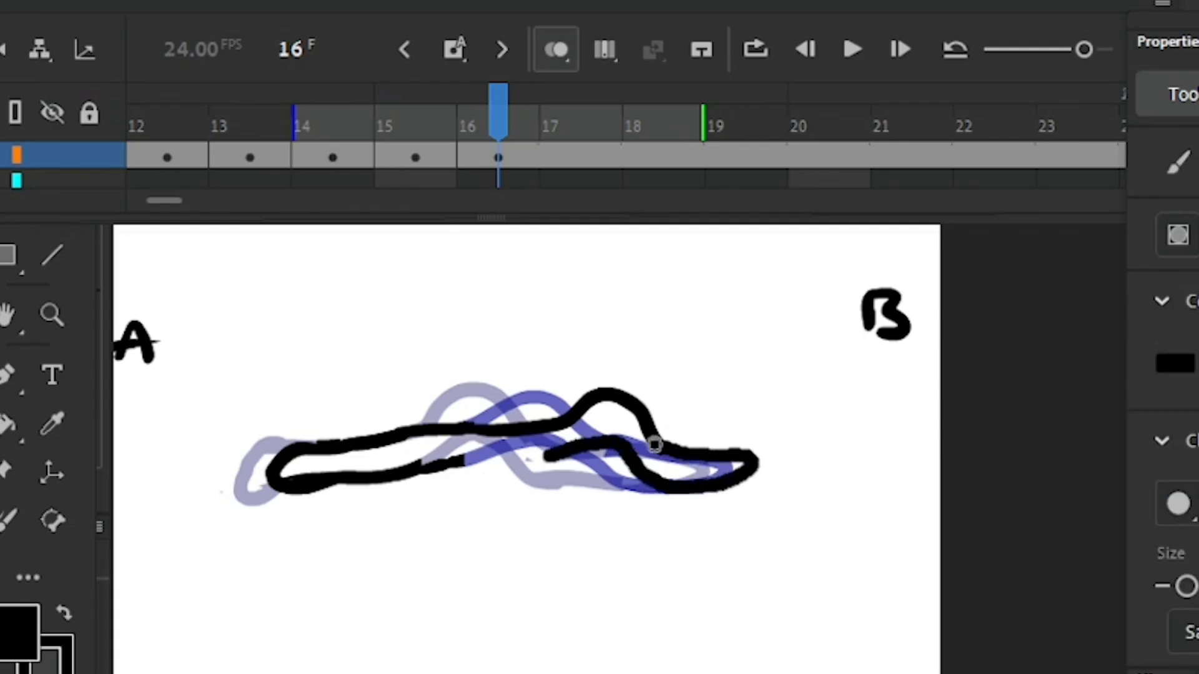
pyautogui.moveTo(654, 444); pyautogui.dragTo(466, 462)
# Step: Erase the tail end on frame 16 and brush it closed slightly farther right
pyautogui.press('e')
pyautogui.moveTo(329, 447)
pyautogui.mouseDown()
pyautogui.moveTo(269, 488)
pyautogui.moveTo(326, 481)
pyautogui.moveTo(343, 447)
pyautogui.mouseUp()
pyautogui.press('b')
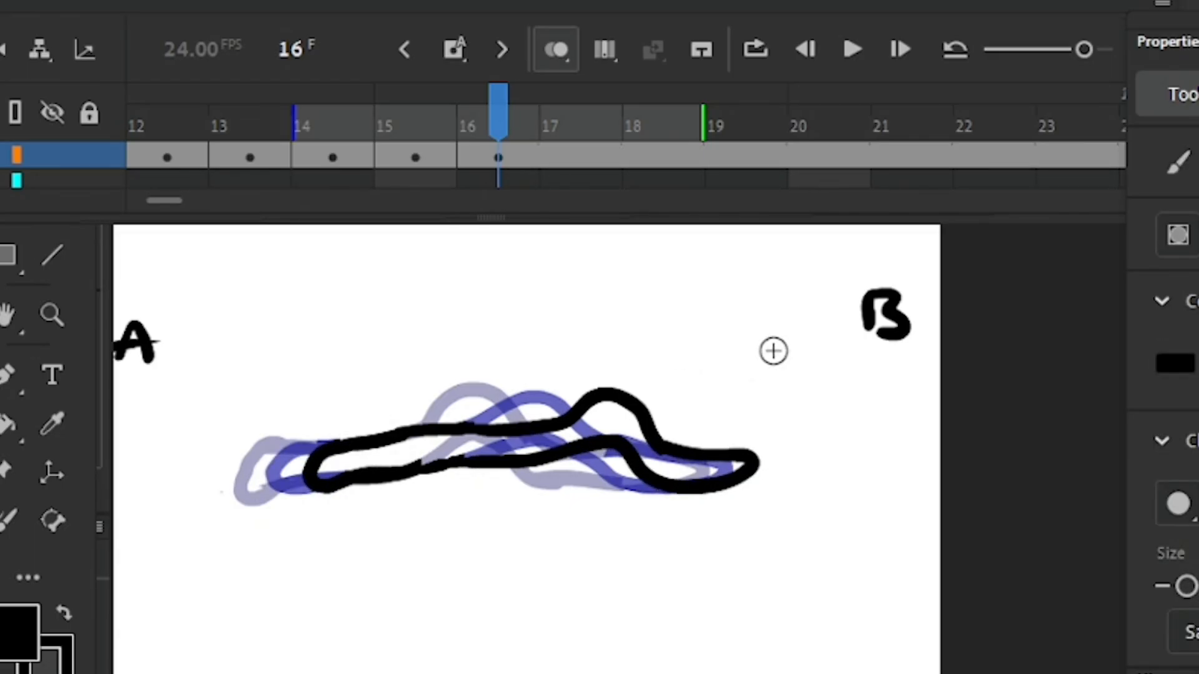
# Step: Compare frame 16 with frame 15 and insert a keyframe at frame 17
pyautogui.press(',')
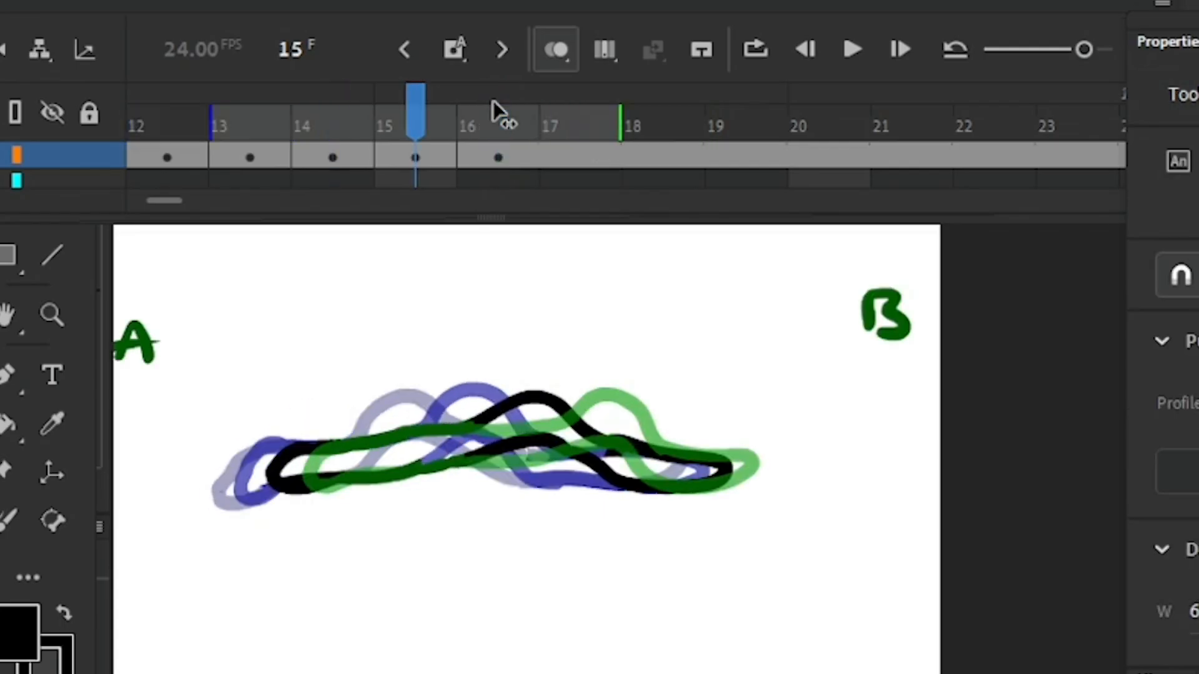
pyautogui.press('.')
pyautogui.press('.')
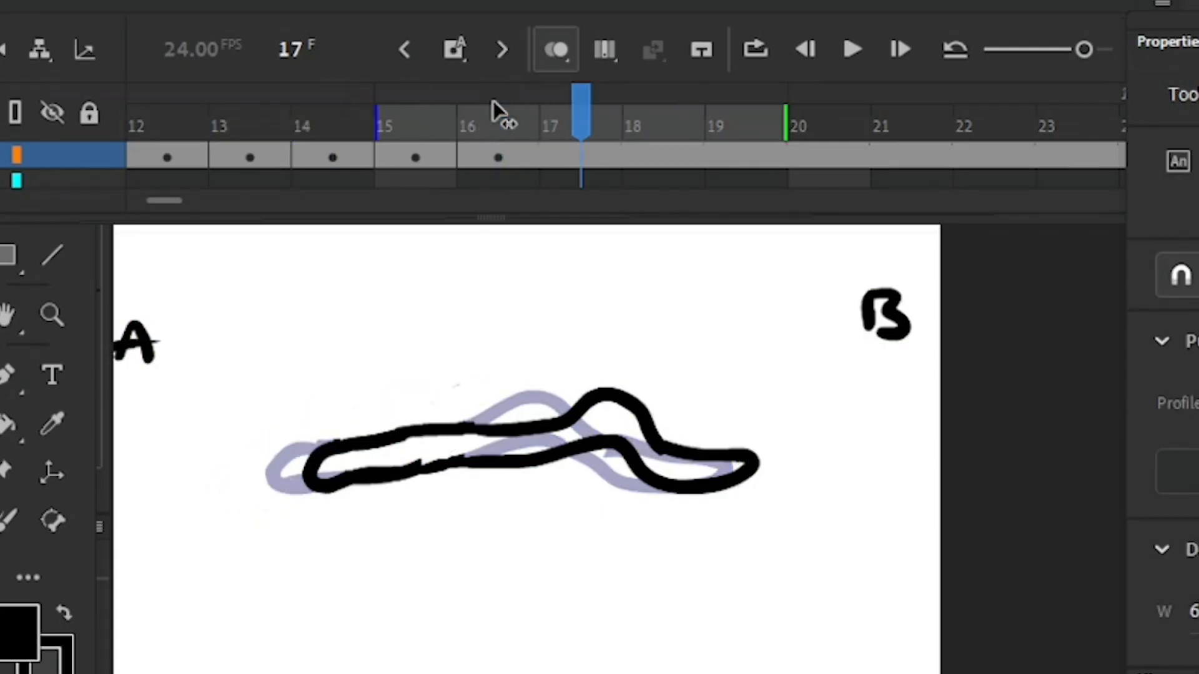
pyautogui.click(458, 48)
pyautogui.moveTo(749, 477); pyautogui.dragTo(755, 481)
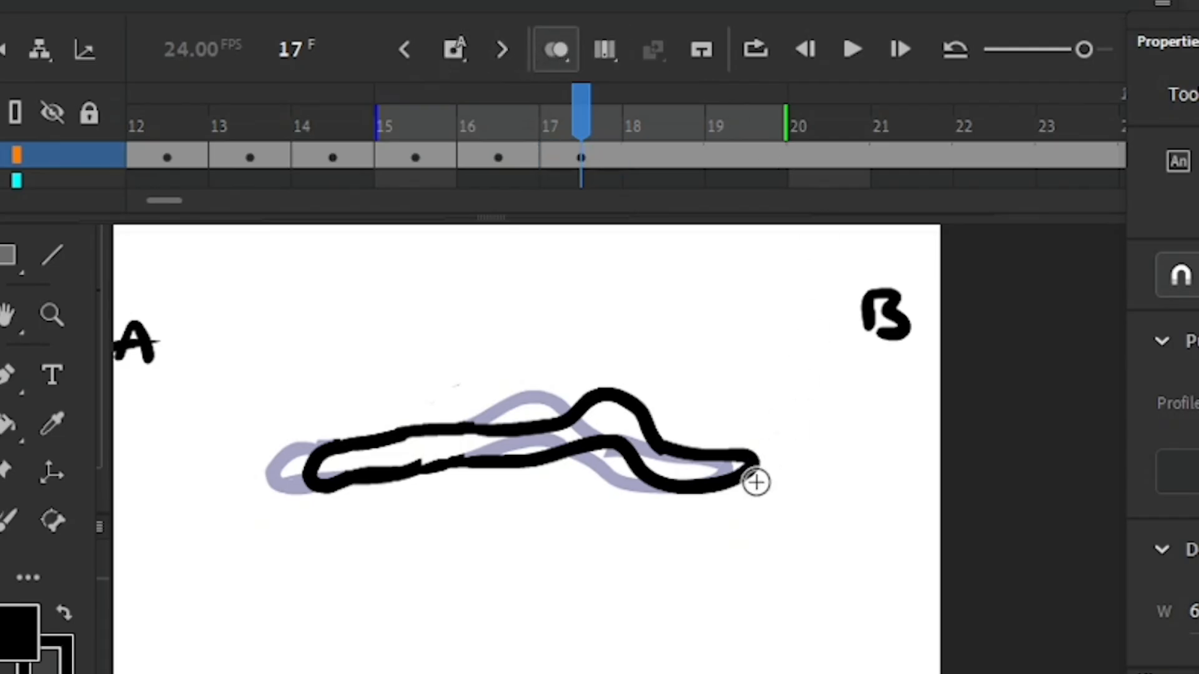
# Step: Erase the hump and head on frame 17 and brush the hump farther right, close behind the redrawn head
pyautogui.press('e')
pyautogui.moveTo(666, 435)
pyautogui.mouseDown()
pyautogui.moveTo(653, 411)
pyautogui.moveTo(565, 413)
pyautogui.moveTo(584, 439)
pyautogui.moveTo(646, 472)
pyautogui.moveTo(609, 437)
pyautogui.moveTo(586, 463)
pyautogui.moveTo(702, 478)
pyautogui.moveTo(751, 426)
pyautogui.mouseUp()
pyautogui.moveTo(621, 476); pyautogui.dragTo(567, 421)
pyautogui.press('b')
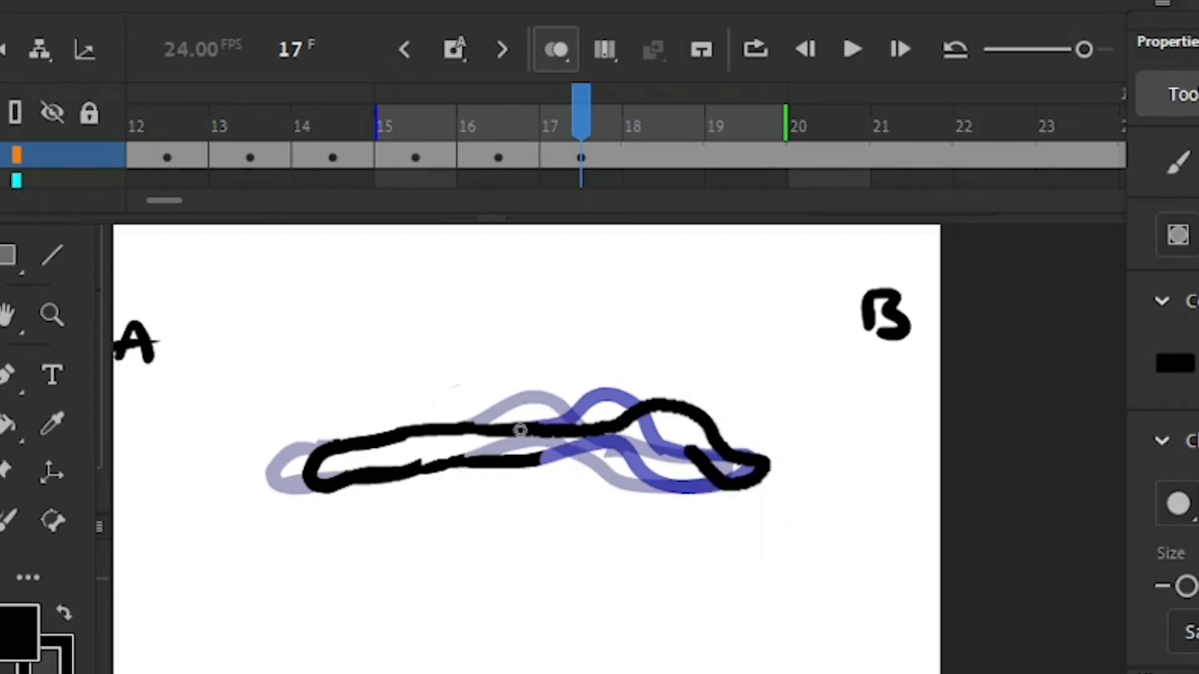
pyautogui.moveTo(557, 464); pyautogui.dragTo(528, 460)
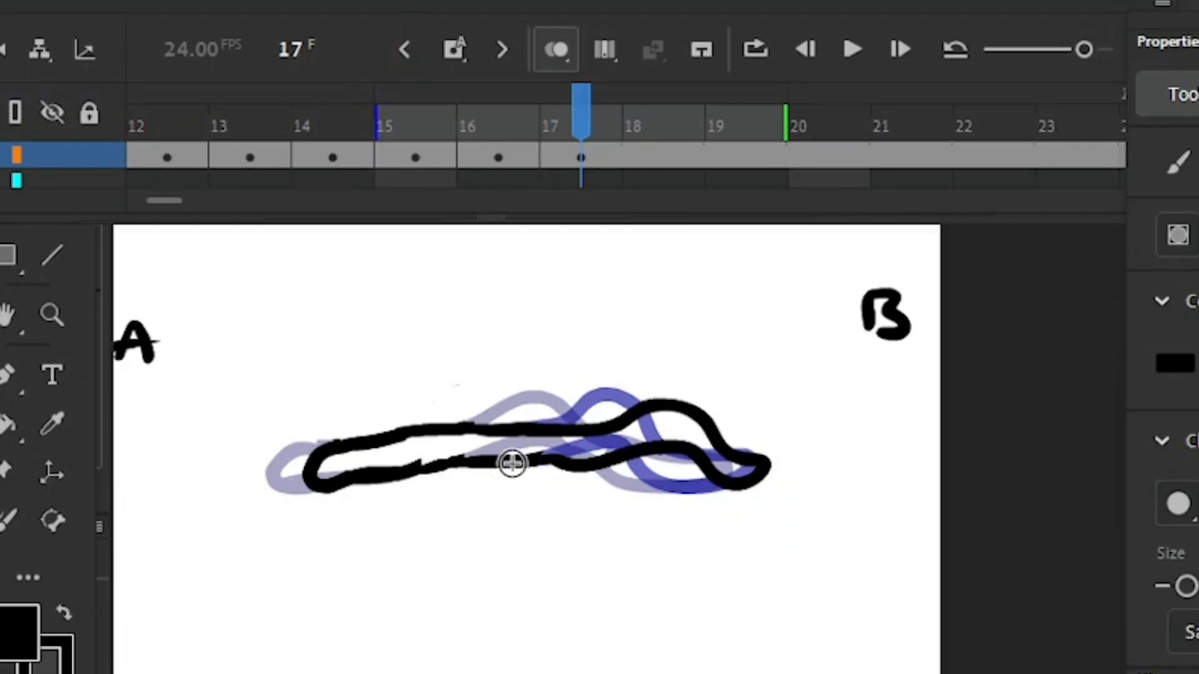
# Step: Erase the tail end on frame 17 and brush it closed a little farther right
pyautogui.press('e')
pyautogui.moveTo(327, 449); pyautogui.dragTo(328, 445)
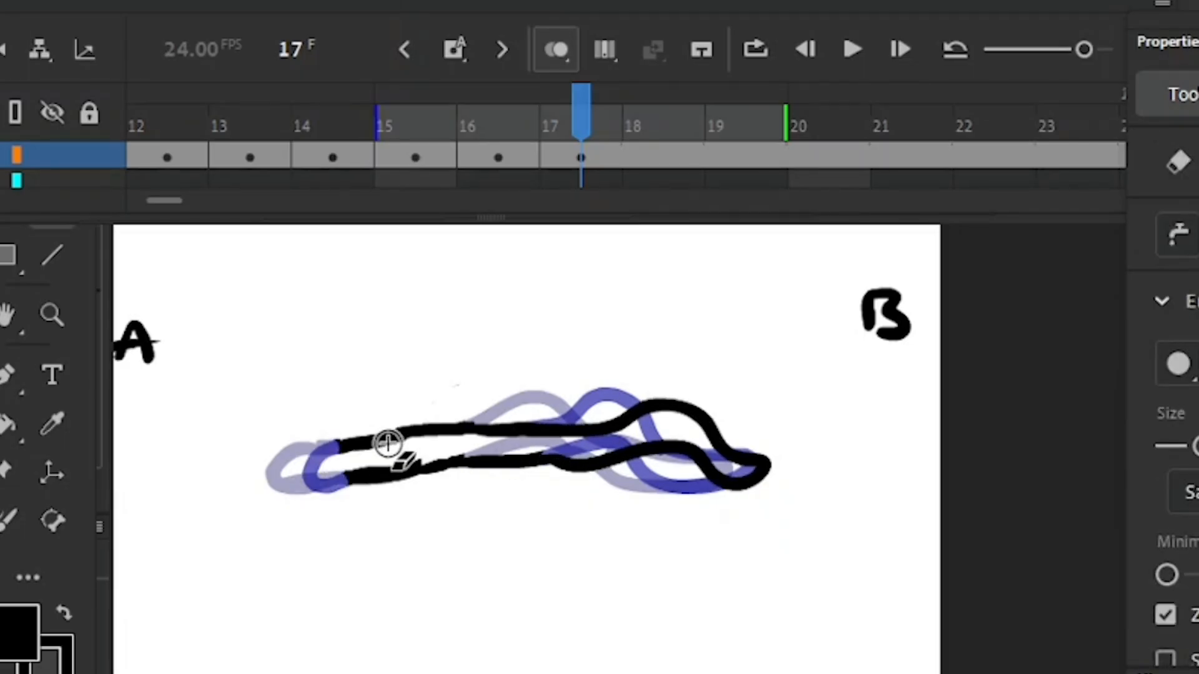
pyautogui.press('b')
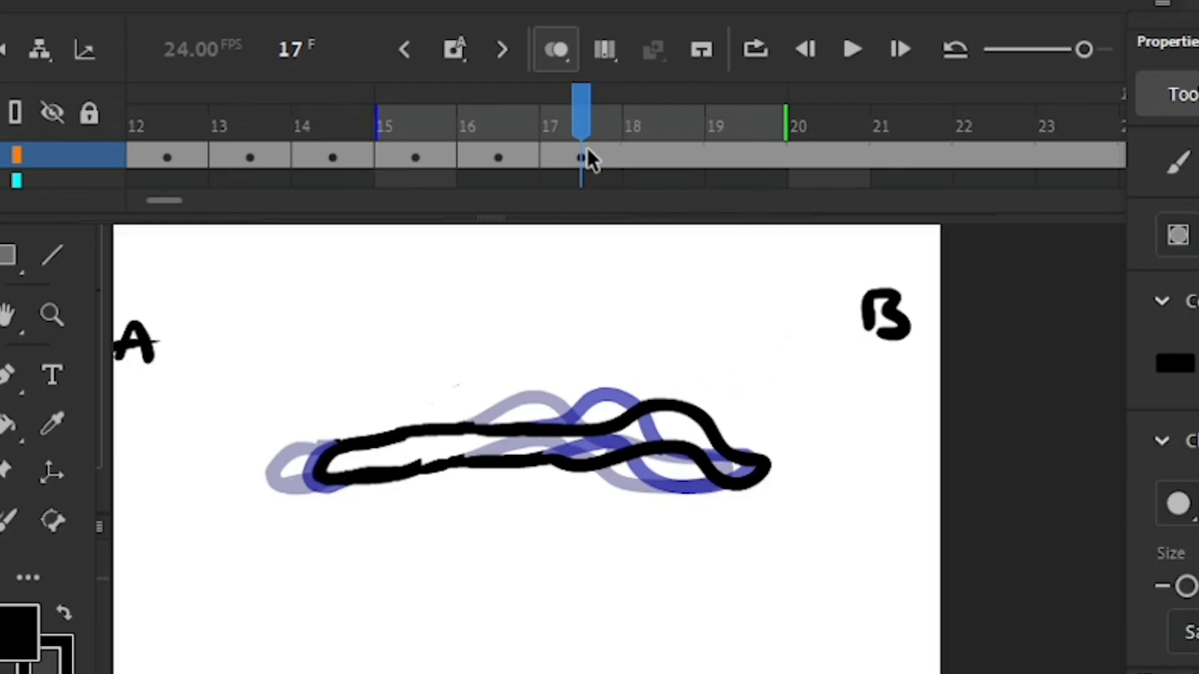
# Step: Insert a keyframe at frame 18, erase its hump and head, and brush the front flattened and stretched farther right
pyautogui.moveTo(590, 120); pyautogui.dragTo(643, 120)
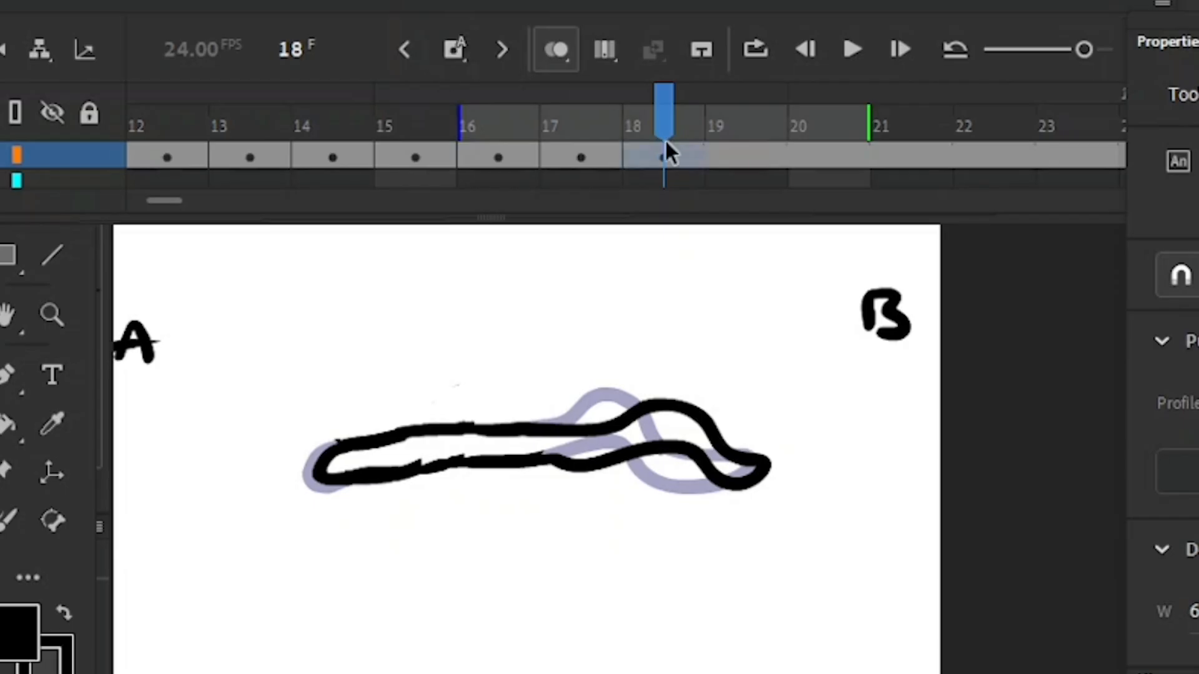
pyautogui.press('e')
pyautogui.moveTo(700, 420)
pyautogui.mouseDown()
pyautogui.moveTo(718, 477)
pyautogui.moveTo(627, 461)
pyautogui.mouseUp()
pyautogui.press('b')
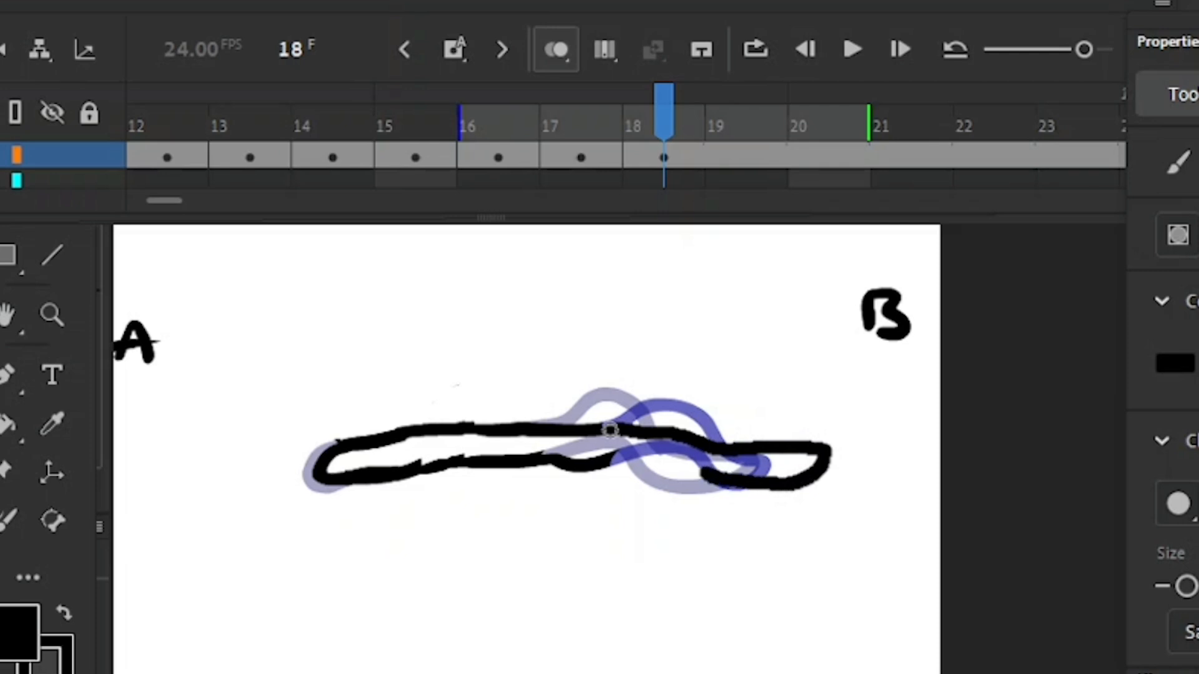
# Step: Erase the tail end on frame 18 and brush the outline closed farther right
pyautogui.press('e')
pyautogui.moveTo(348, 450); pyautogui.dragTo(321, 476)
pyautogui.press('b')
pyautogui.moveTo(376, 441); pyautogui.dragTo(354, 456)
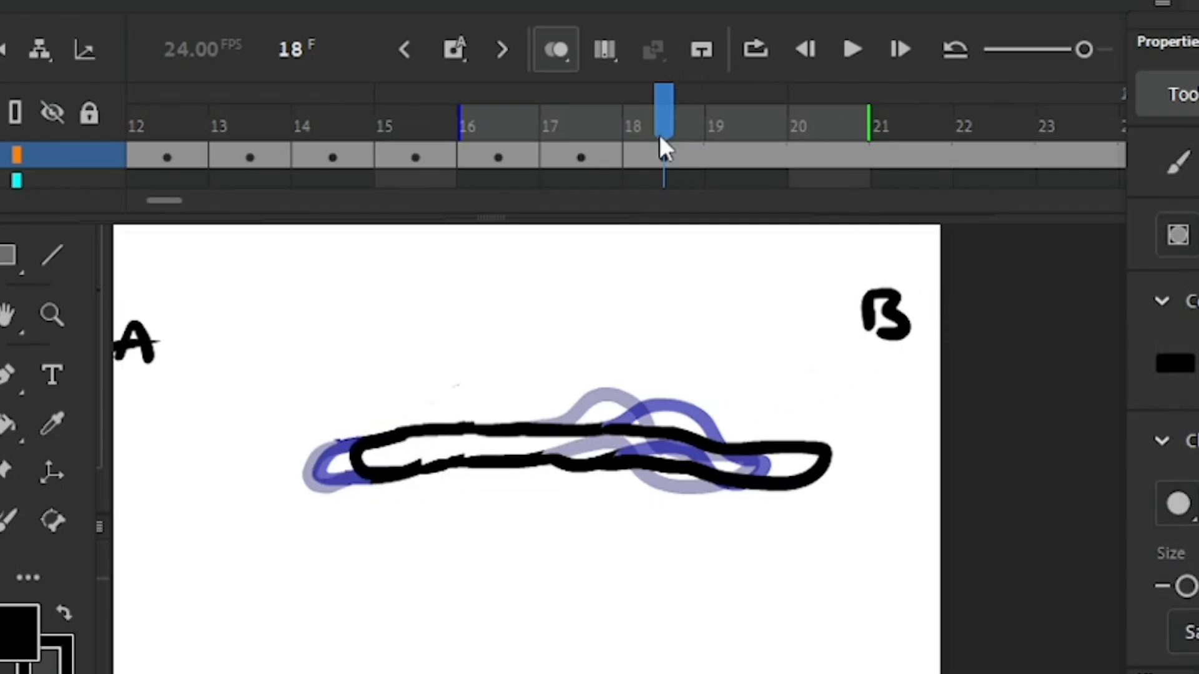
# Step: Show the whole timeline, turn off onion skinning and play the animation from frame 1
pyautogui.moveTo(1083, 50); pyautogui.dragTo(999, 49)
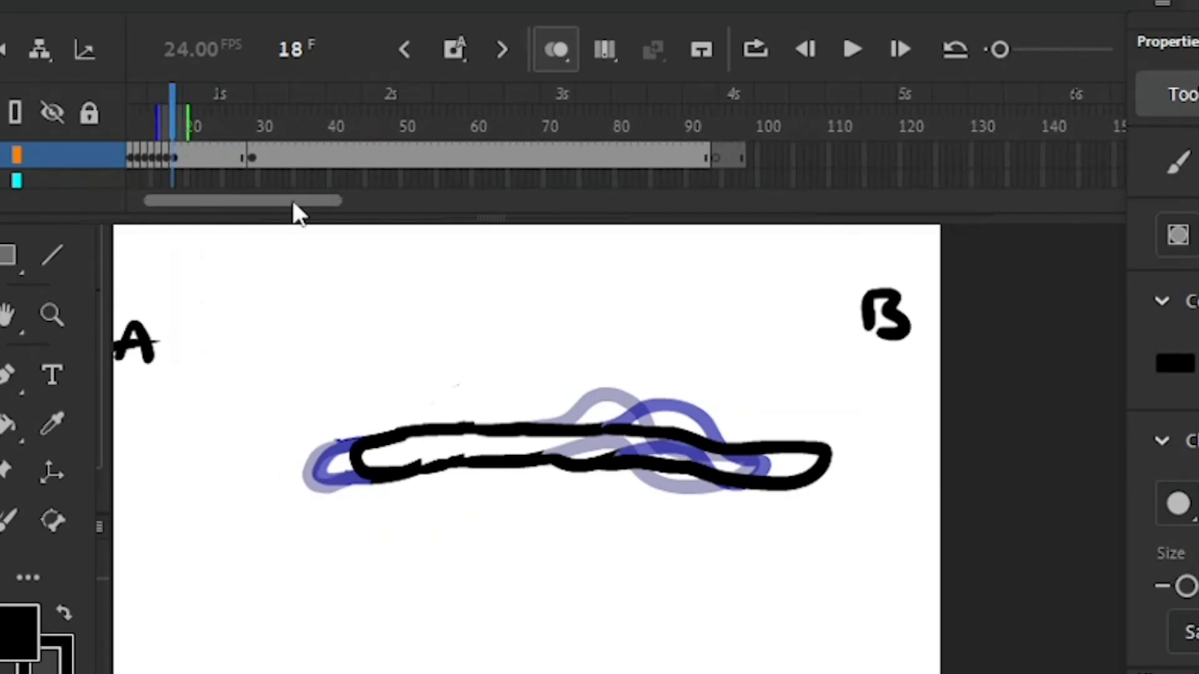
pyautogui.hscroll(-3, 294, 201)
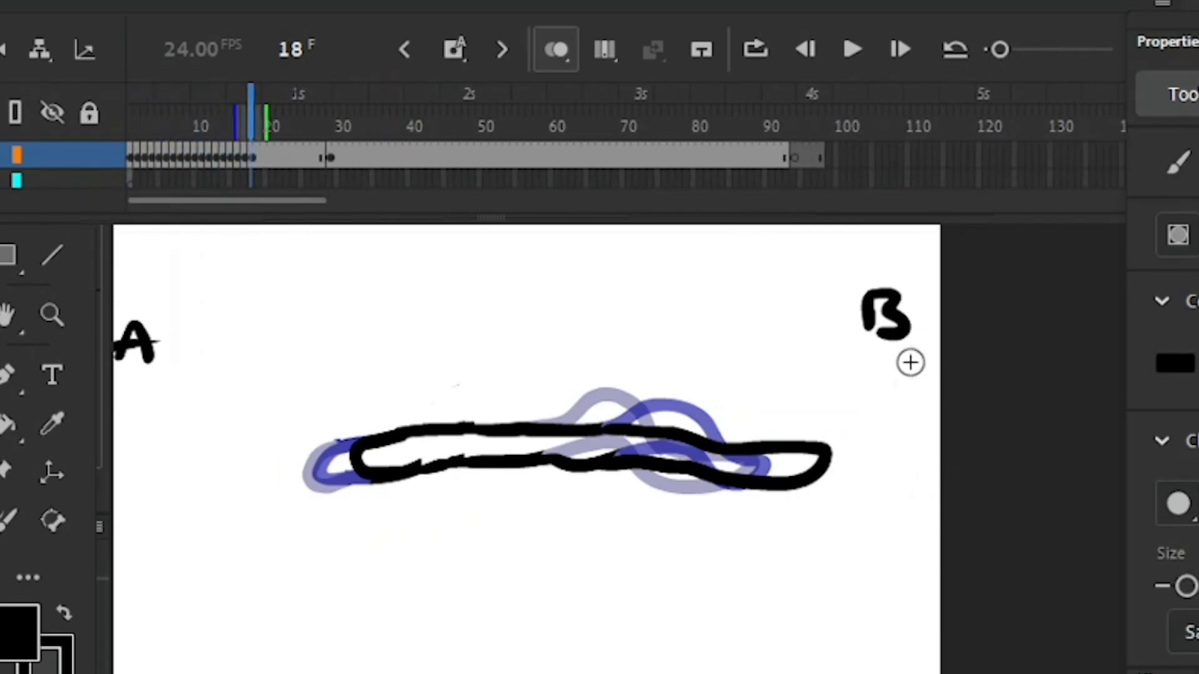
pyautogui.moveTo(251, 108); pyautogui.dragTo(130, 97)
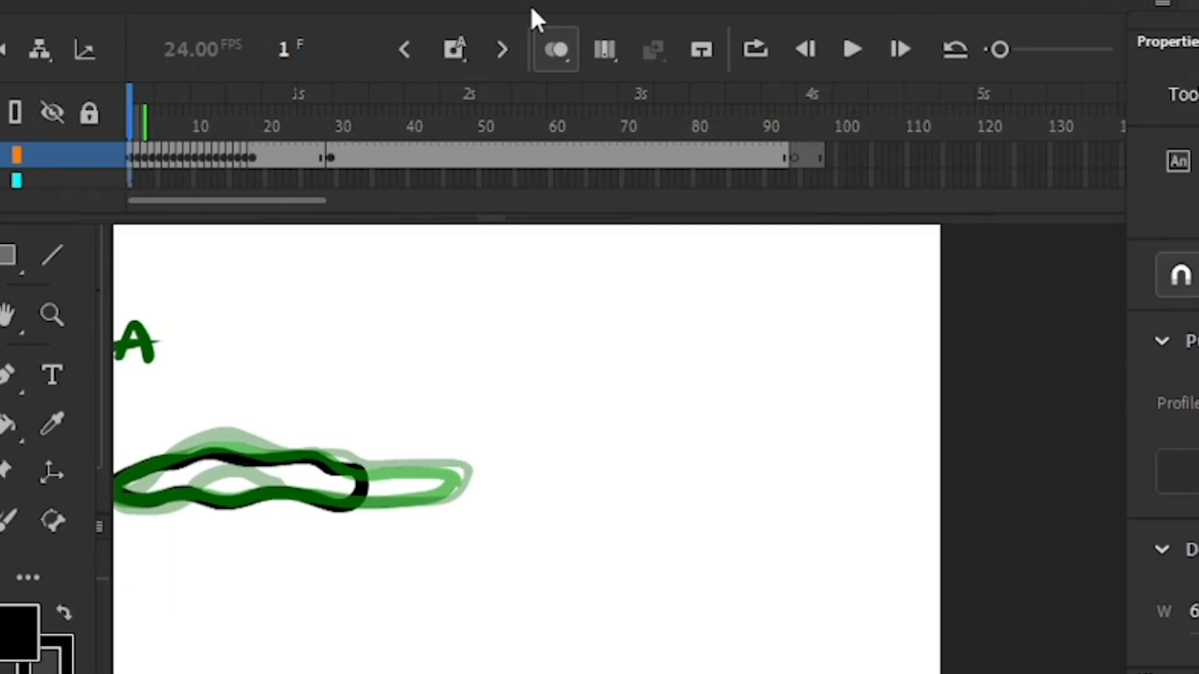
pyautogui.click(557, 51)
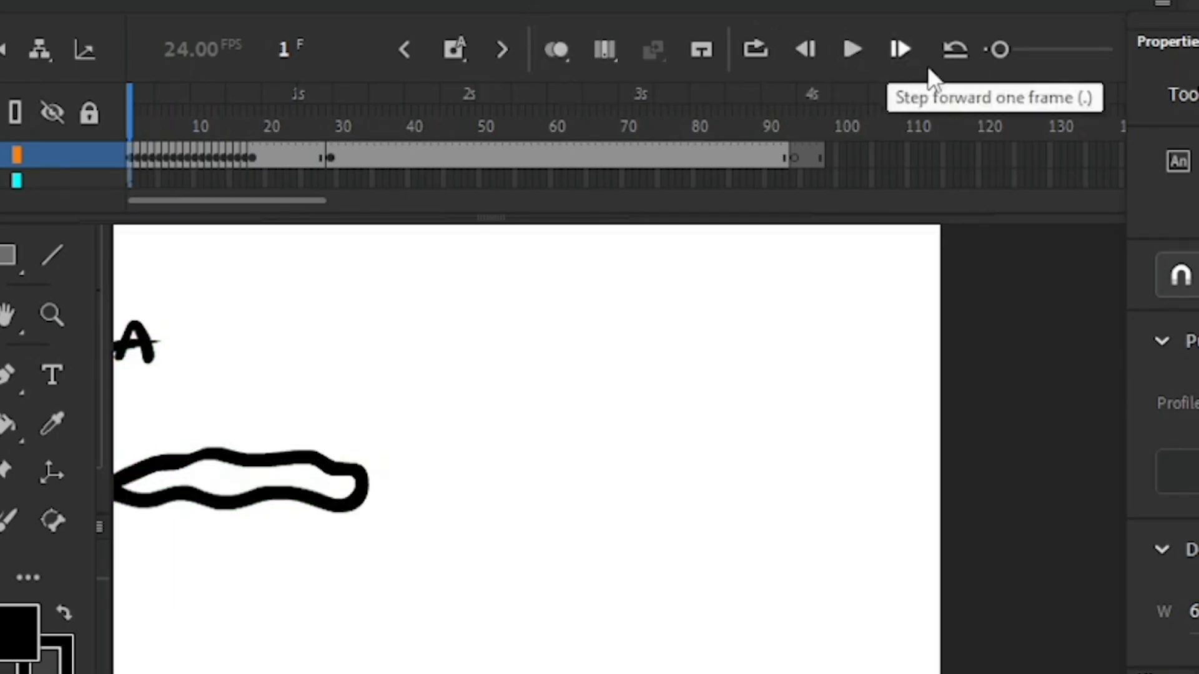
pyautogui.click(853, 50)
pyautogui.click(860, 50)
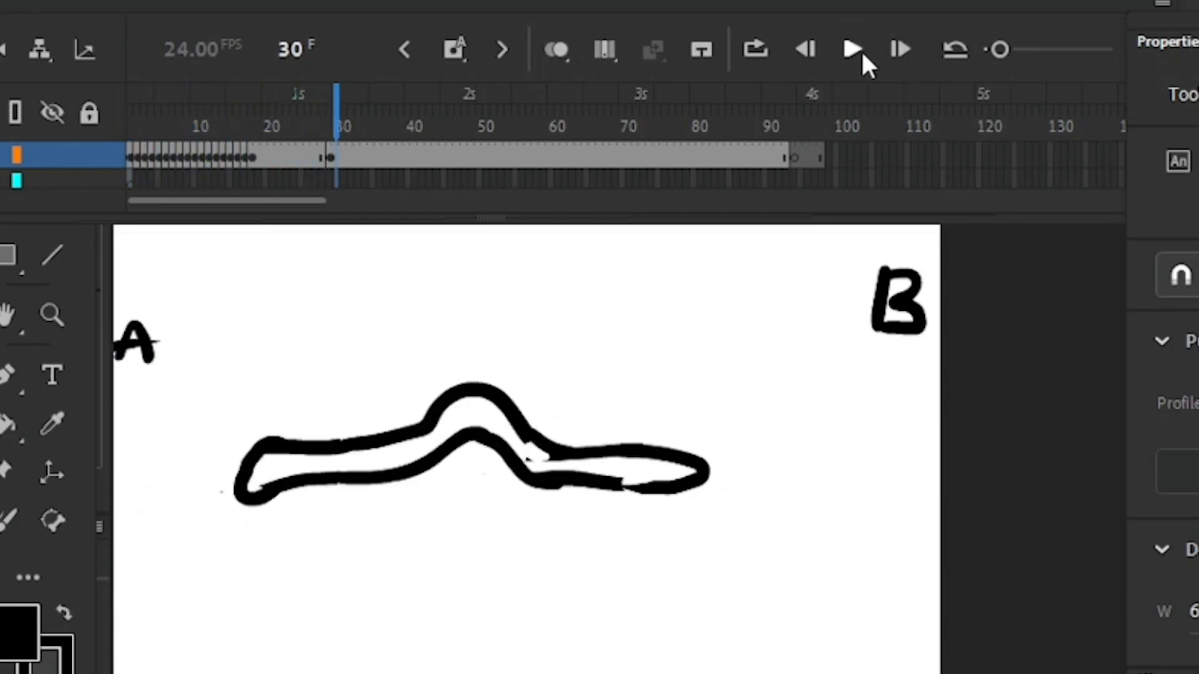
# Step: Replay the animation twice from the first frame to review the inching movement
pyautogui.press('Home')
pyautogui.click(852, 50)
pyautogui.click(850, 53)
pyautogui.moveTo(331, 103); pyautogui.dragTo(129, 103)
pyautogui.click(852, 49)
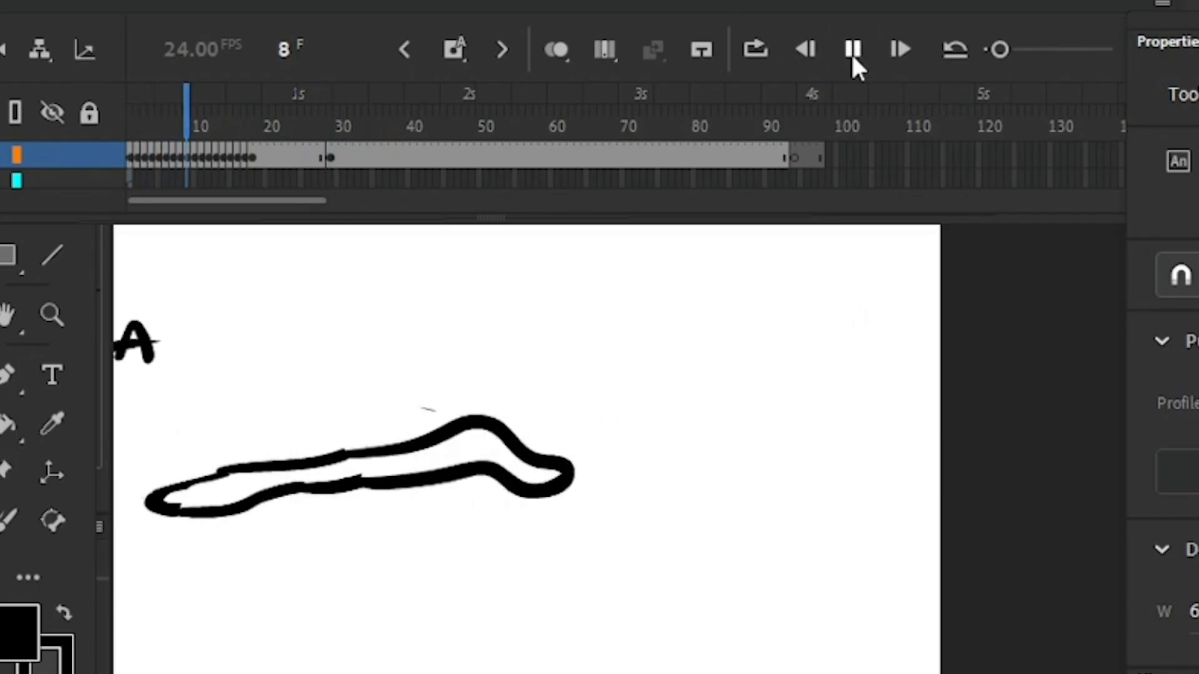
pyautogui.click(851, 55)
# Step: Insert a keyframe at frame 19 and erase the tail end of the worm's outline on it
pyautogui.click(259, 123)
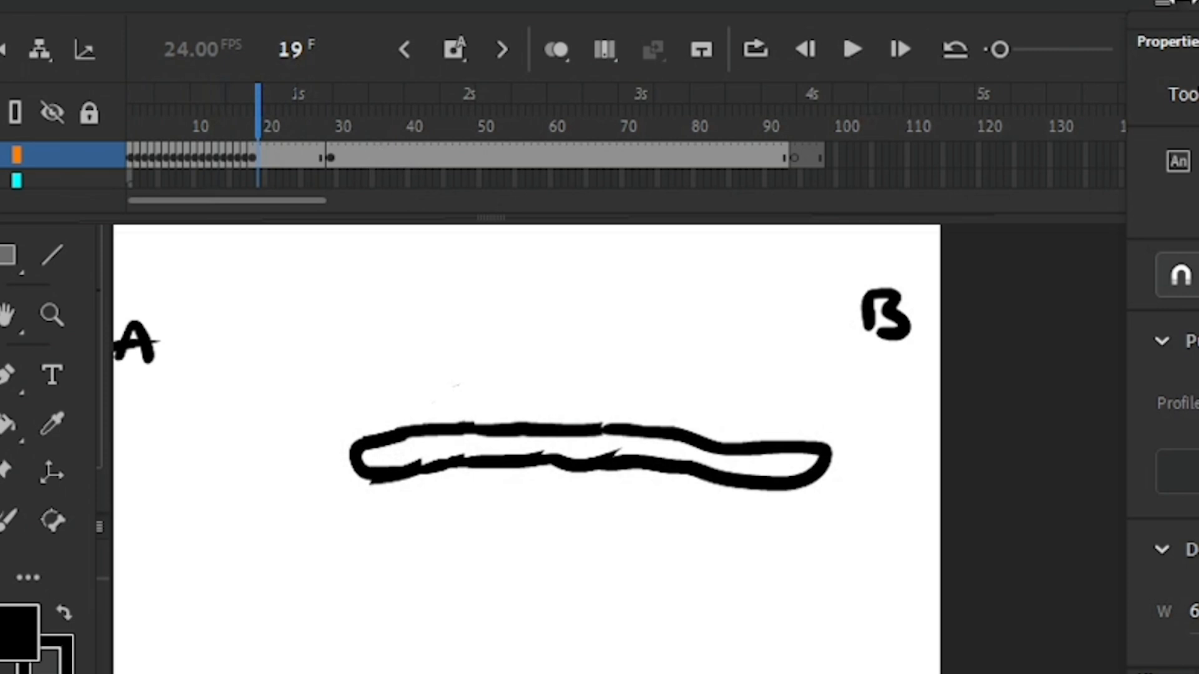
pyautogui.moveTo(999, 49); pyautogui.dragTo(1081, 49)
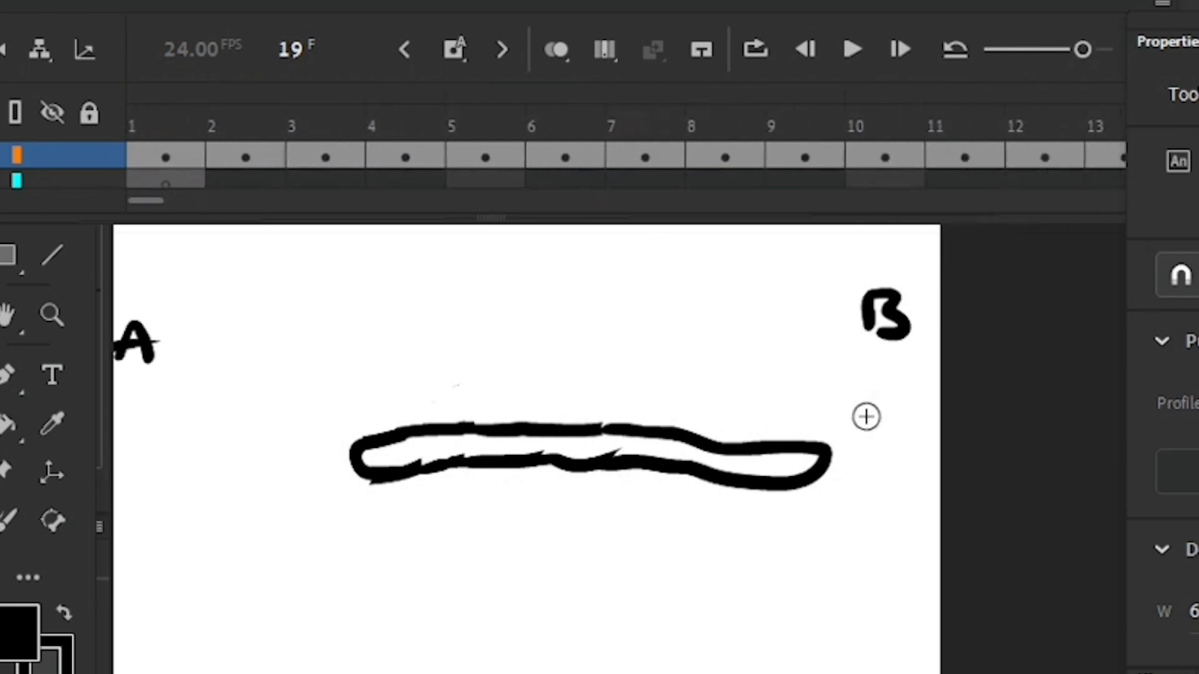
pyautogui.moveTo(149, 202); pyautogui.dragTo(175, 203)
pyautogui.click(150, 205)
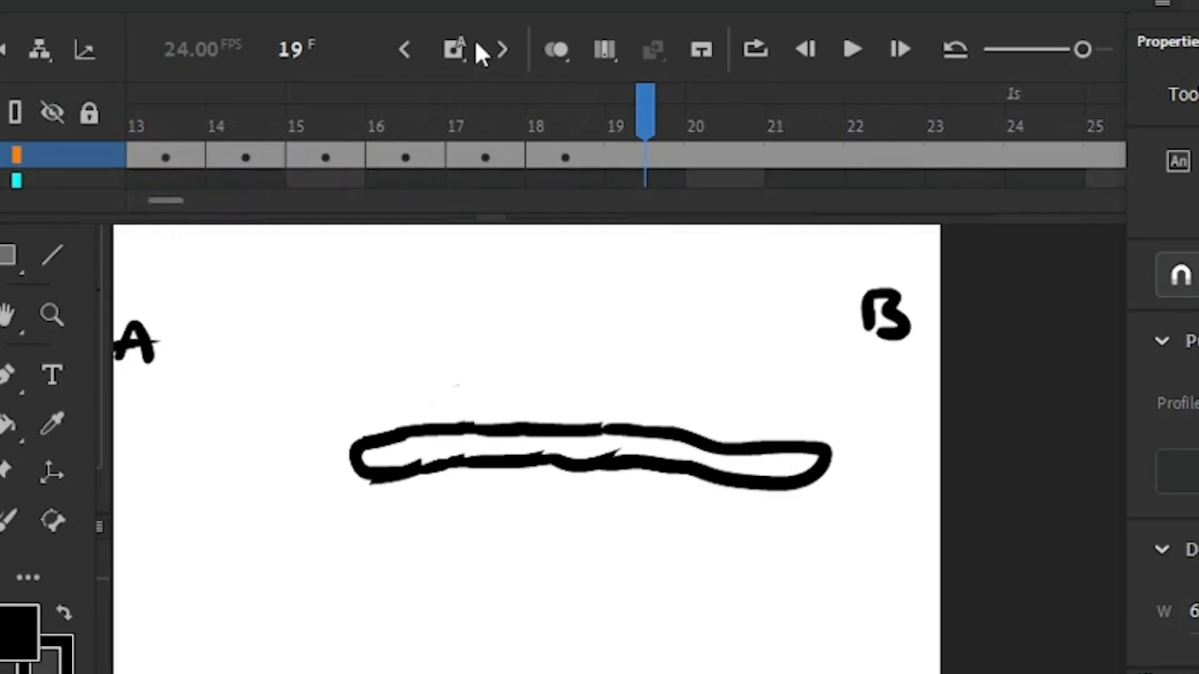
pyautogui.click(455, 53)
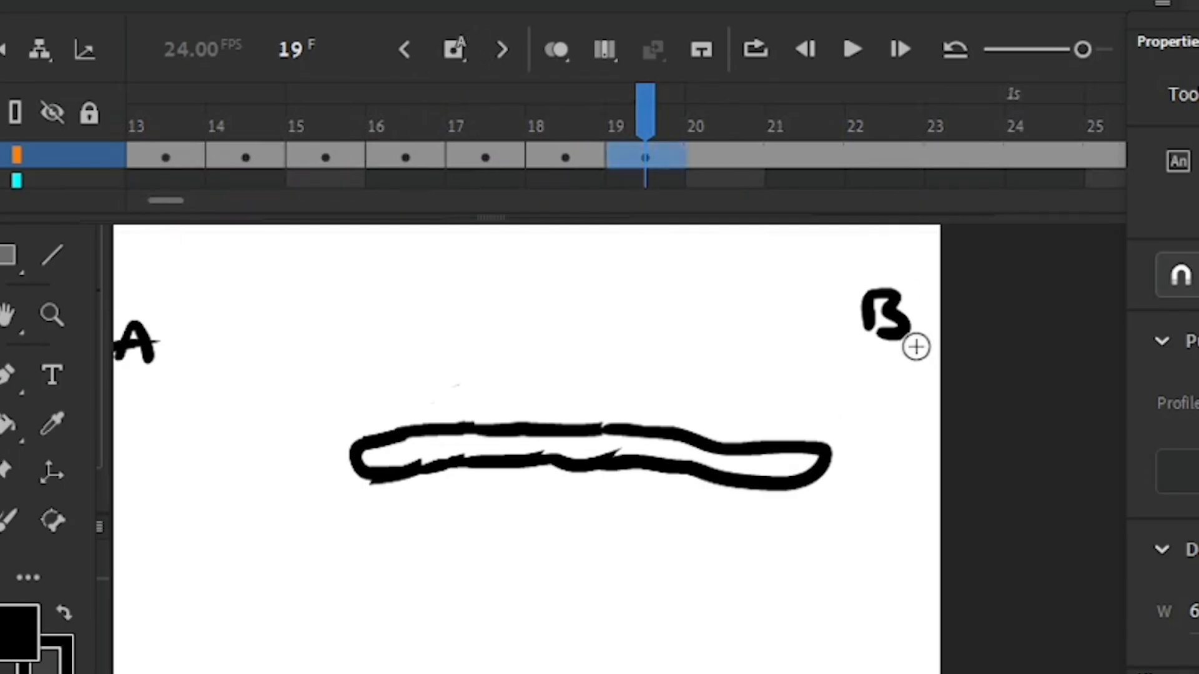
pyautogui.click(788, 598)
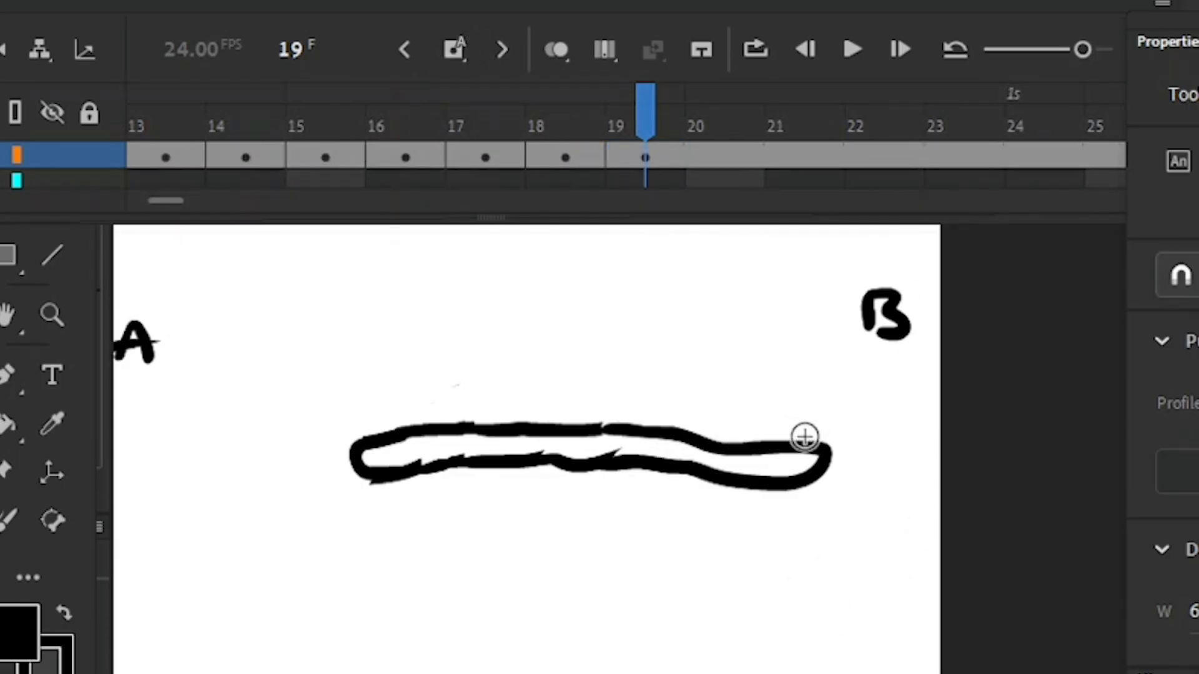
pyautogui.press('e')
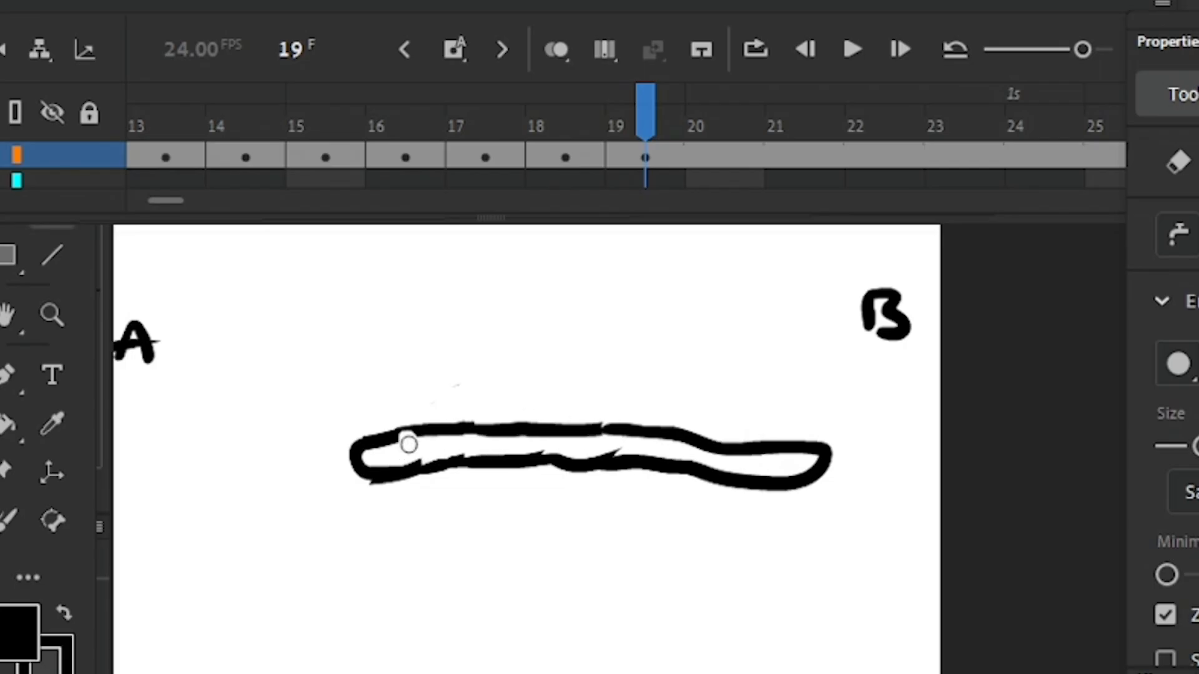
pyautogui.moveTo(406, 441); pyautogui.dragTo(409, 444)
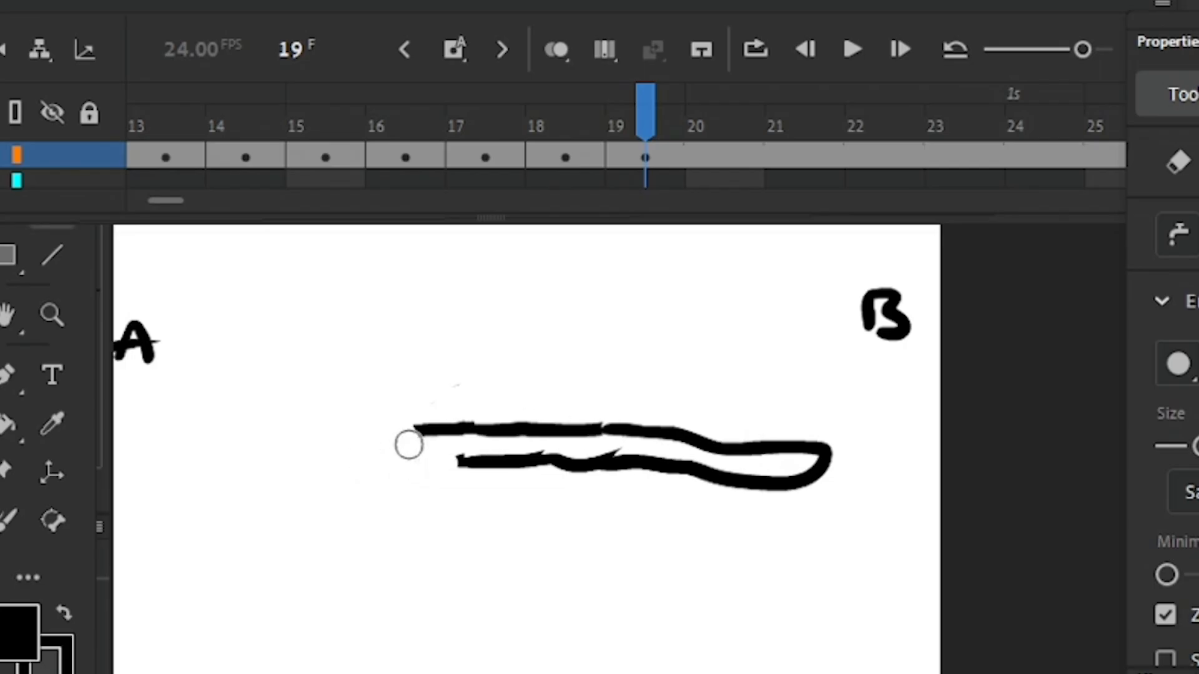
# Step: Turn on onion skinning and brush a raised hump at the worm's rear on frame 19, closing the tail farther right
pyautogui.click(556, 50)
pyautogui.press('b')
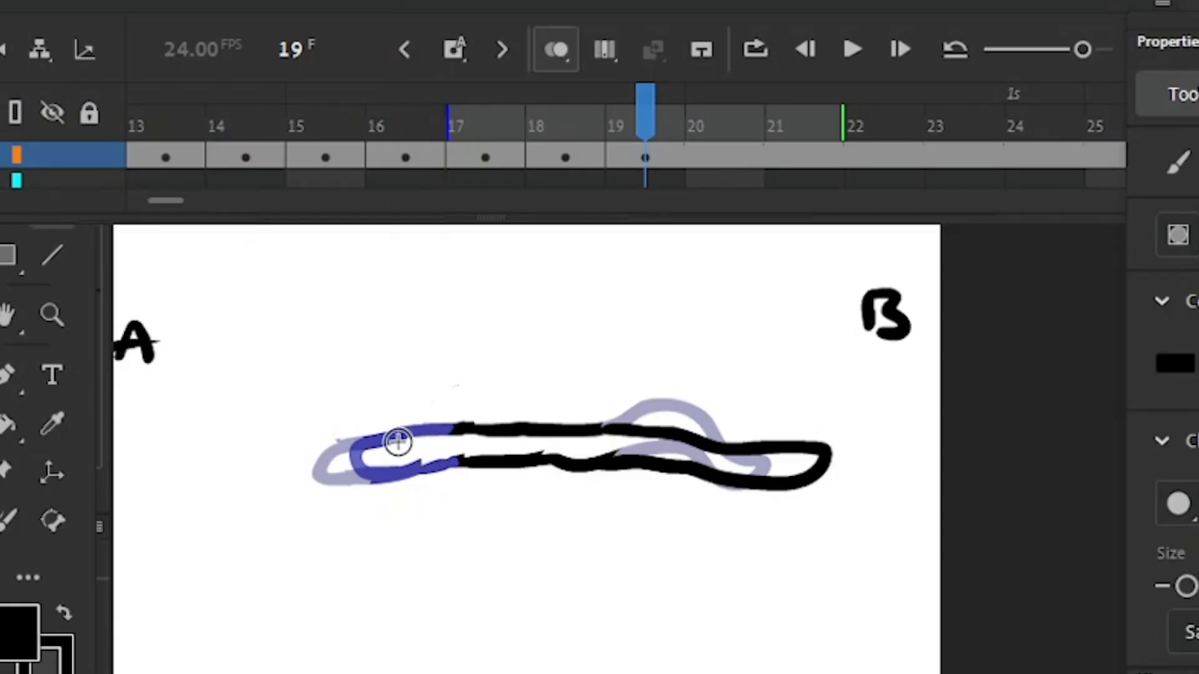
pyautogui.moveTo(394, 443)
pyautogui.mouseDown()
pyautogui.moveTo(503, 429)
pyautogui.moveTo(453, 436)
pyautogui.moveTo(466, 442)
pyautogui.moveTo(462, 472)
pyautogui.moveTo(507, 464)
pyautogui.mouseUp()
pyautogui.press('e')
pyautogui.press('b')
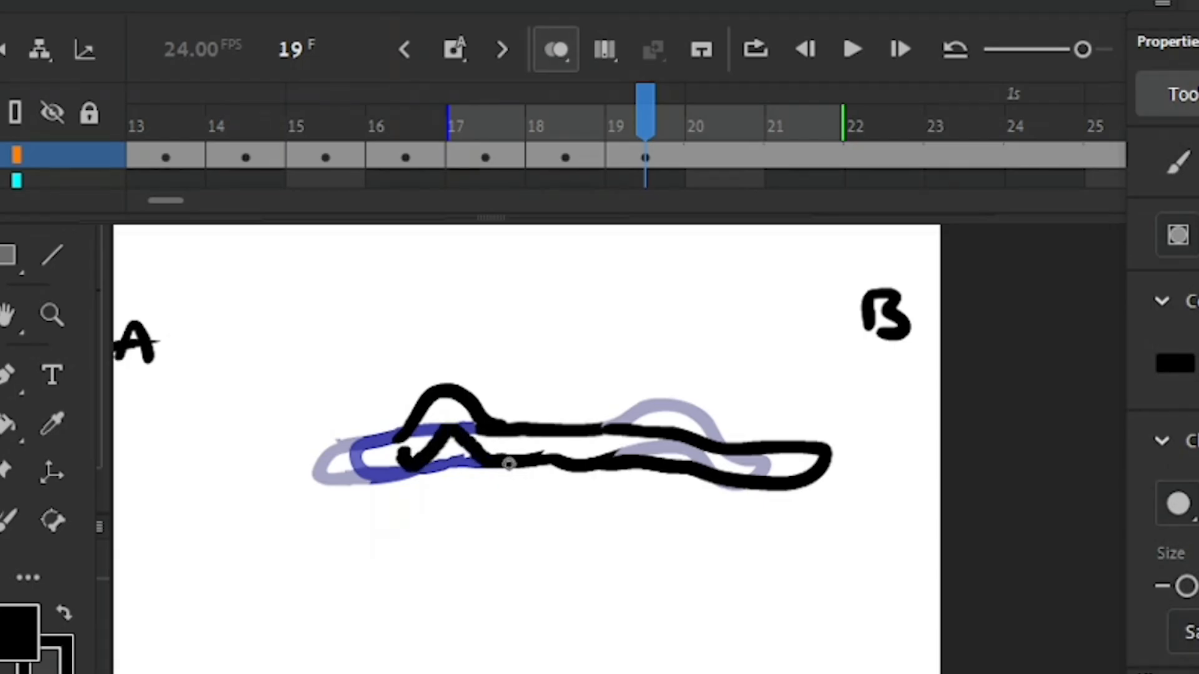
pyautogui.moveTo(405, 452); pyautogui.dragTo(403, 440)
# Step: Brush short leg strokes along the underside of the worm's body on frame 19
pyautogui.click(596, 472)
pyautogui.moveTo(510, 466); pyautogui.dragTo(534, 473)
pyautogui.moveTo(647, 469); pyautogui.dragTo(649, 473)
pyautogui.moveTo(669, 480); pyautogui.dragTo(671, 474)
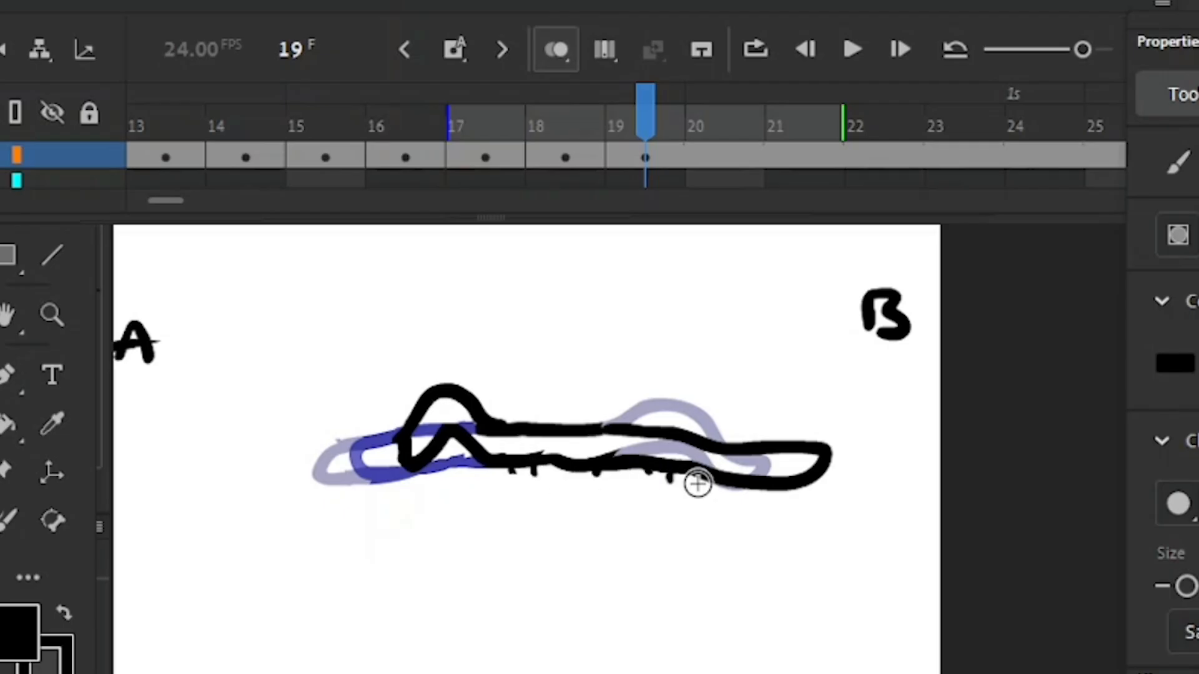
# Step: Insert a keyframe at frame 20, keep onion skinning on, and erase the hump and the body outline just ahead of it
pyautogui.moveTo(796, 550); pyautogui.dragTo(728, 577)
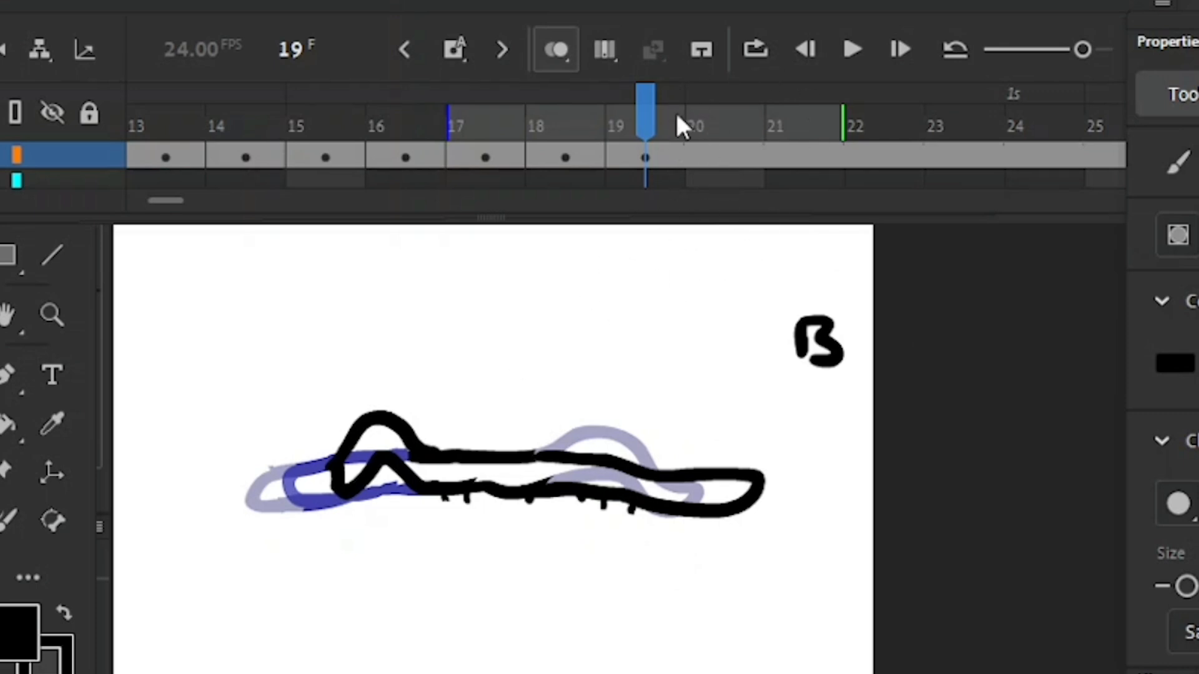
pyautogui.press('.')
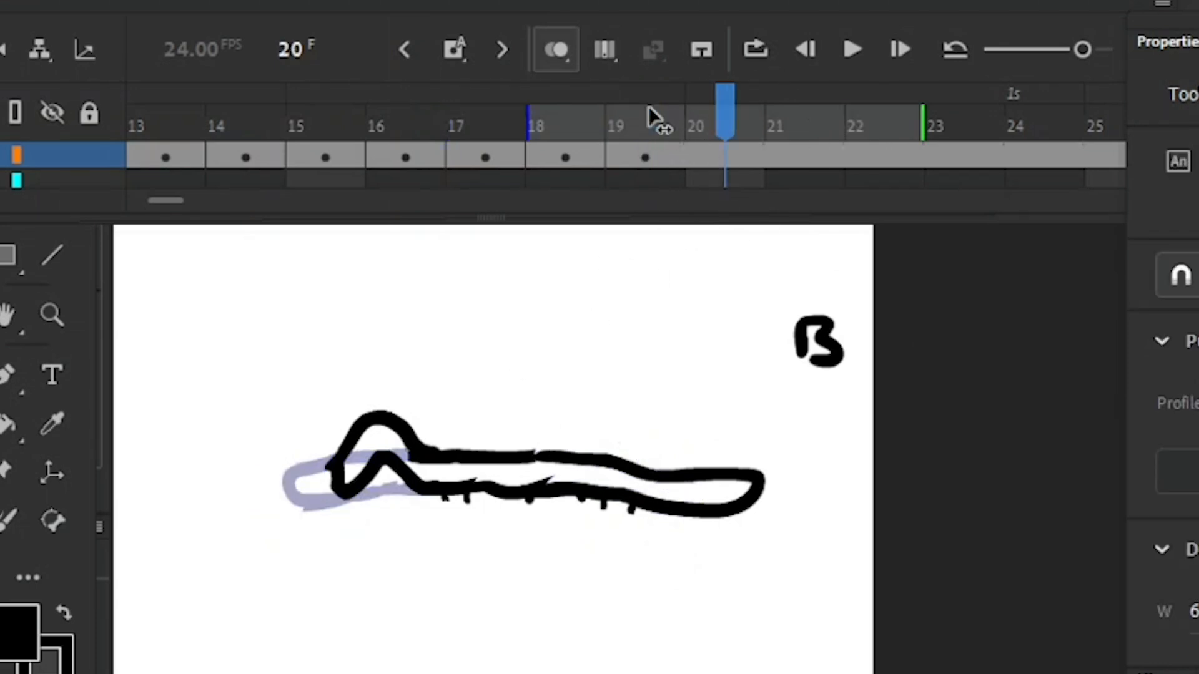
pyautogui.click(565, 49)
pyautogui.click(462, 52)
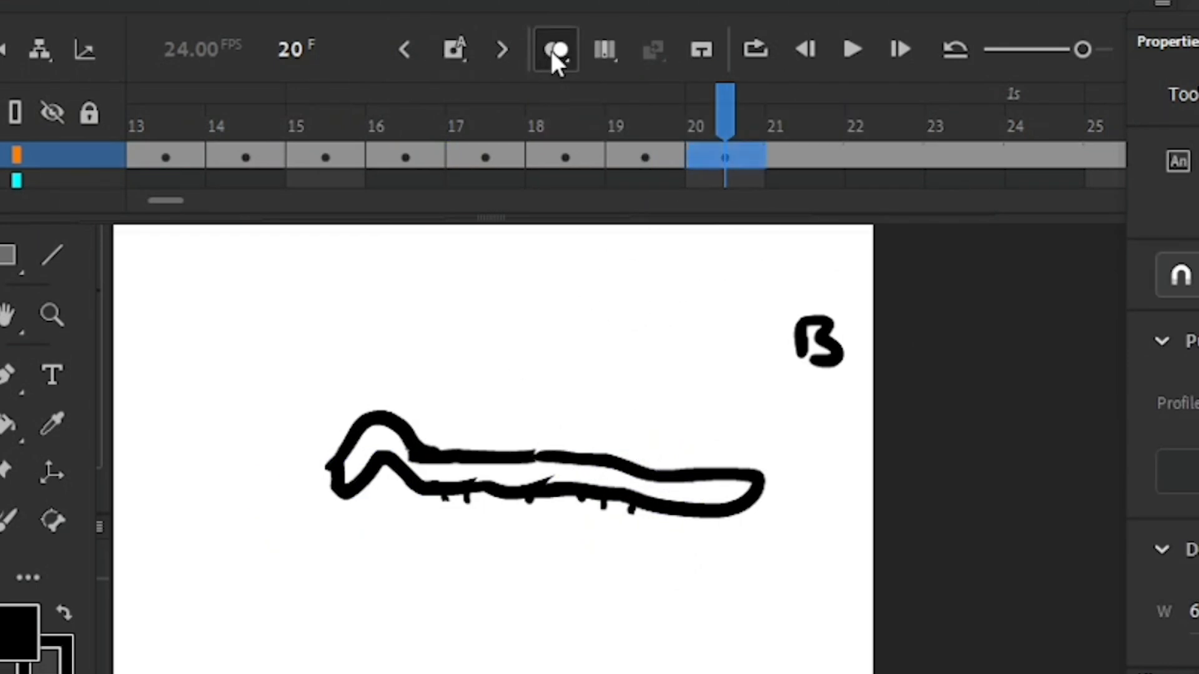
pyautogui.click(555, 50)
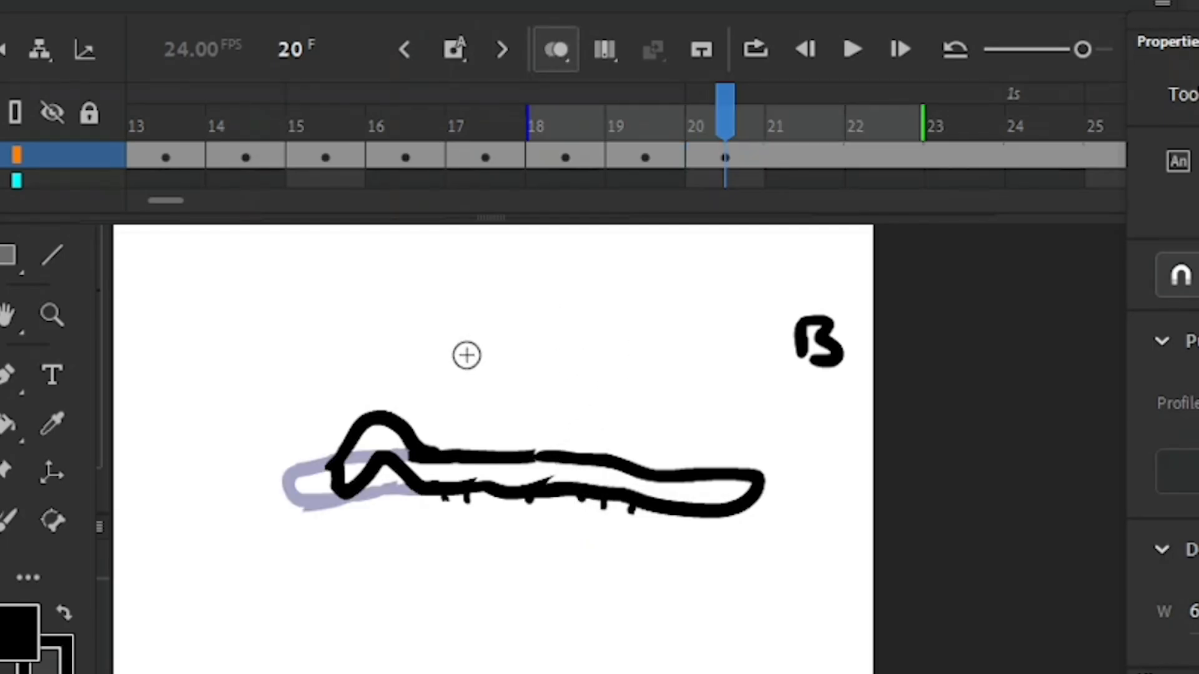
pyautogui.press('e')
pyautogui.moveTo(449, 407)
pyautogui.mouseDown()
pyautogui.moveTo(423, 418)
pyautogui.moveTo(403, 475)
pyautogui.moveTo(490, 491)
pyautogui.moveTo(463, 457)
pyautogui.mouseUp()
pyautogui.moveTo(424, 417)
pyautogui.mouseDown()
pyautogui.moveTo(393, 460)
pyautogui.moveTo(401, 489)
pyautogui.moveTo(397, 467)
pyautogui.moveTo(362, 494)
pyautogui.mouseUp()
pyautogui.press('b')
pyautogui.press('e')
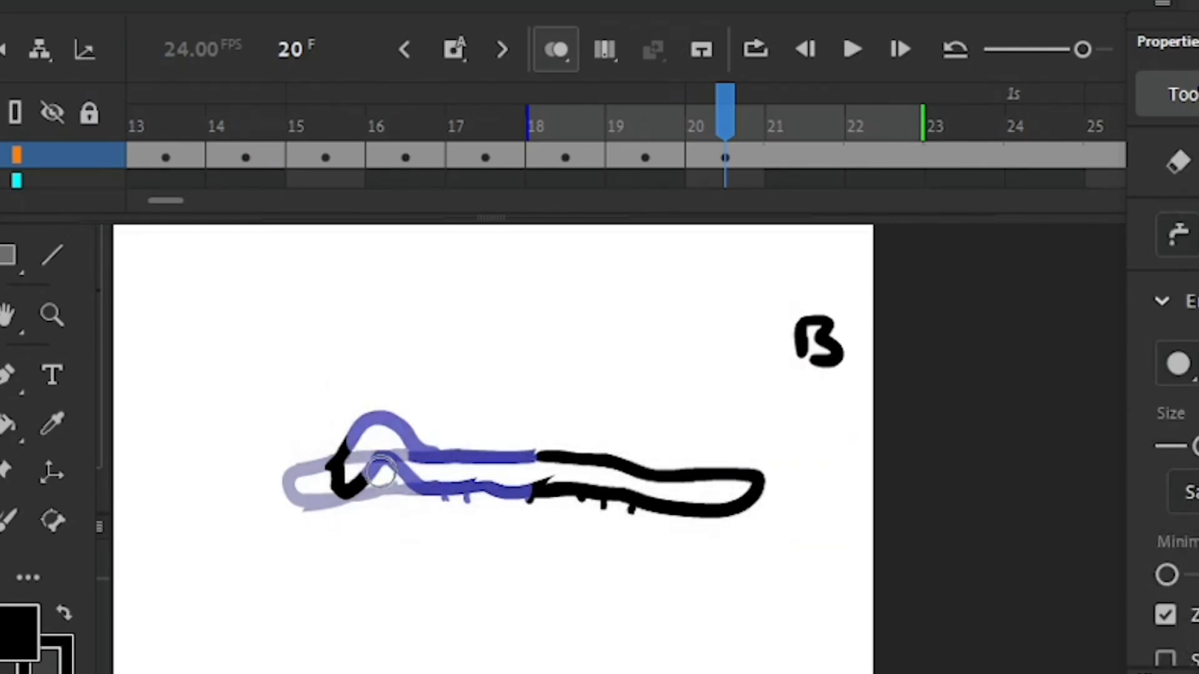
# Step: Brush a flattened tail and a hump farther right on frame 20, joining both lines to the front of the body
pyautogui.press('b')
pyautogui.moveTo(352, 490)
pyautogui.mouseDown()
pyautogui.moveTo(389, 482)
pyautogui.moveTo(341, 465)
pyautogui.mouseUp()
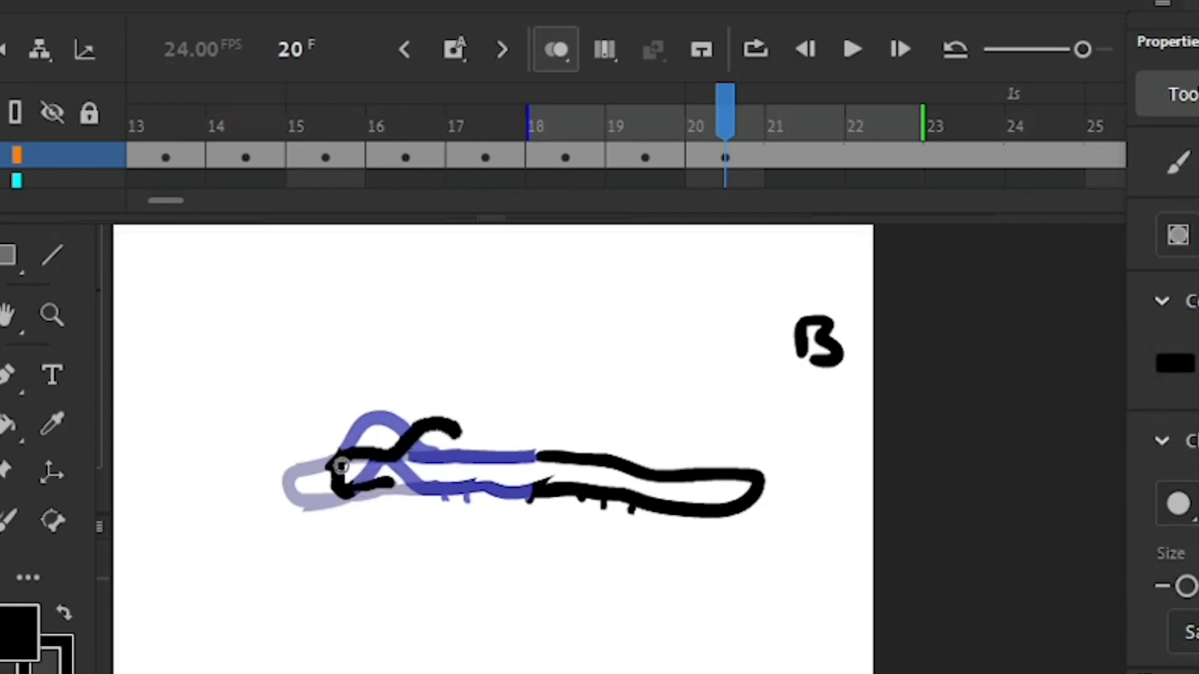
pyautogui.moveTo(490, 458); pyautogui.dragTo(511, 459)
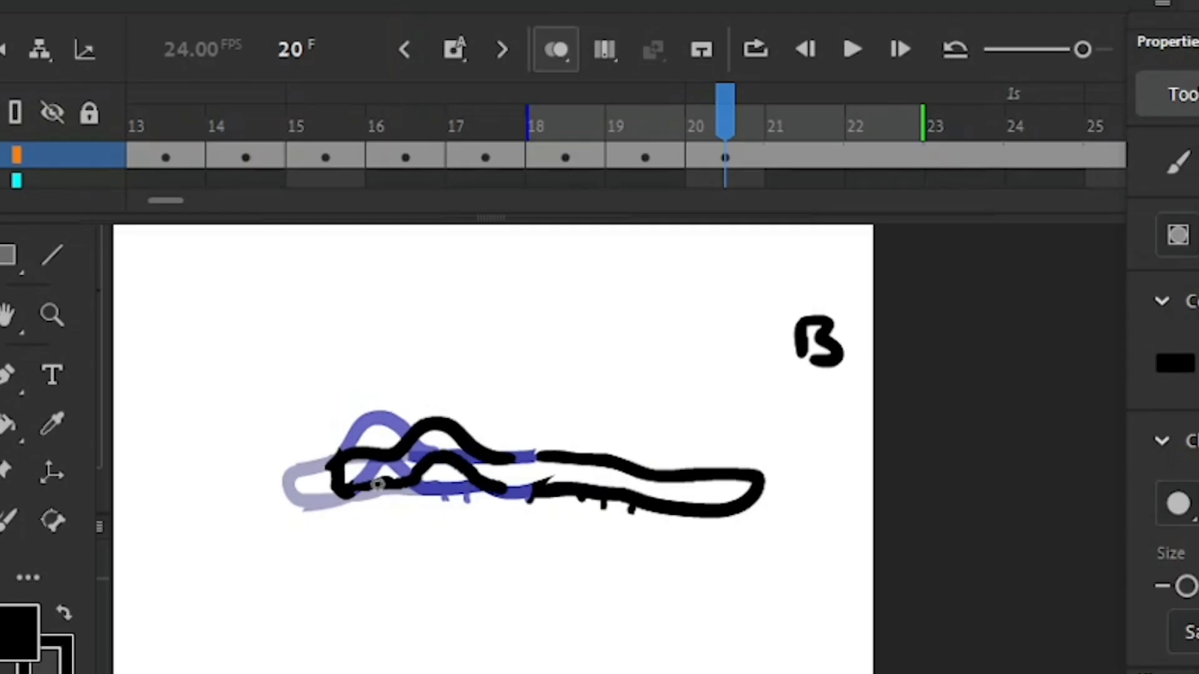
pyautogui.moveTo(502, 490)
pyautogui.mouseDown()
pyautogui.moveTo(551, 478)
pyautogui.moveTo(556, 456)
pyautogui.mouseUp()
# Step: Insert a keyframe at frame 21 and erase the worm's tail, hump and adjoining outline
pyautogui.moveTo(868, 377); pyautogui.dragTo(729, 369)
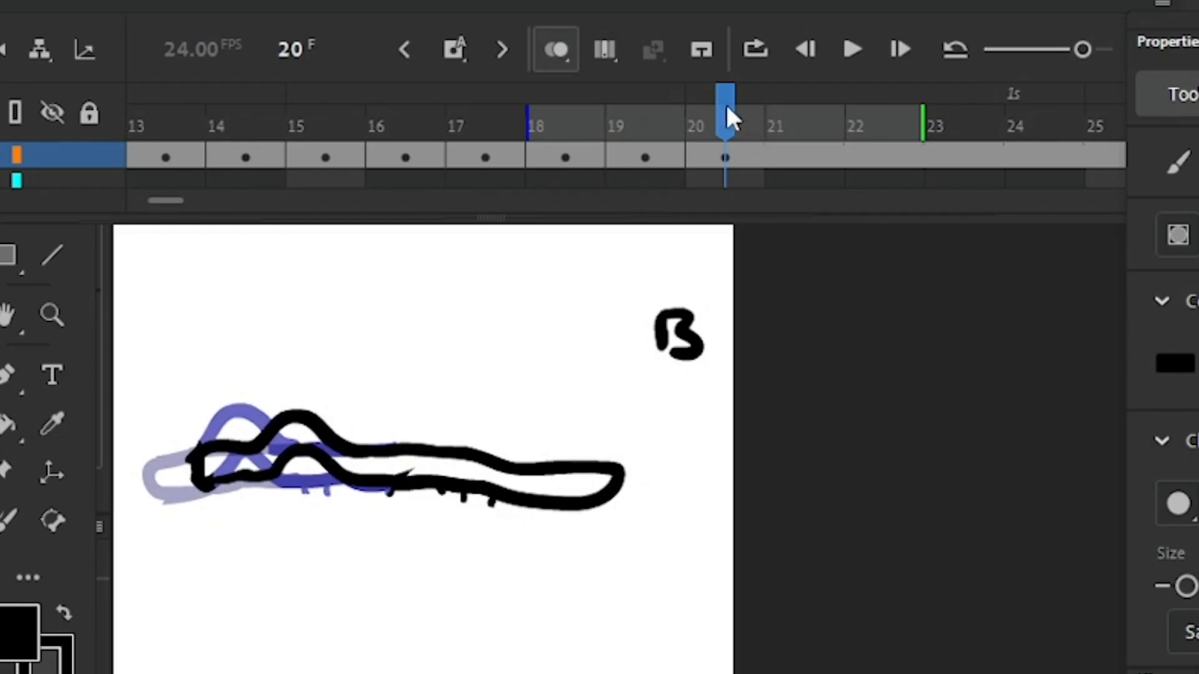
pyautogui.press('F6')
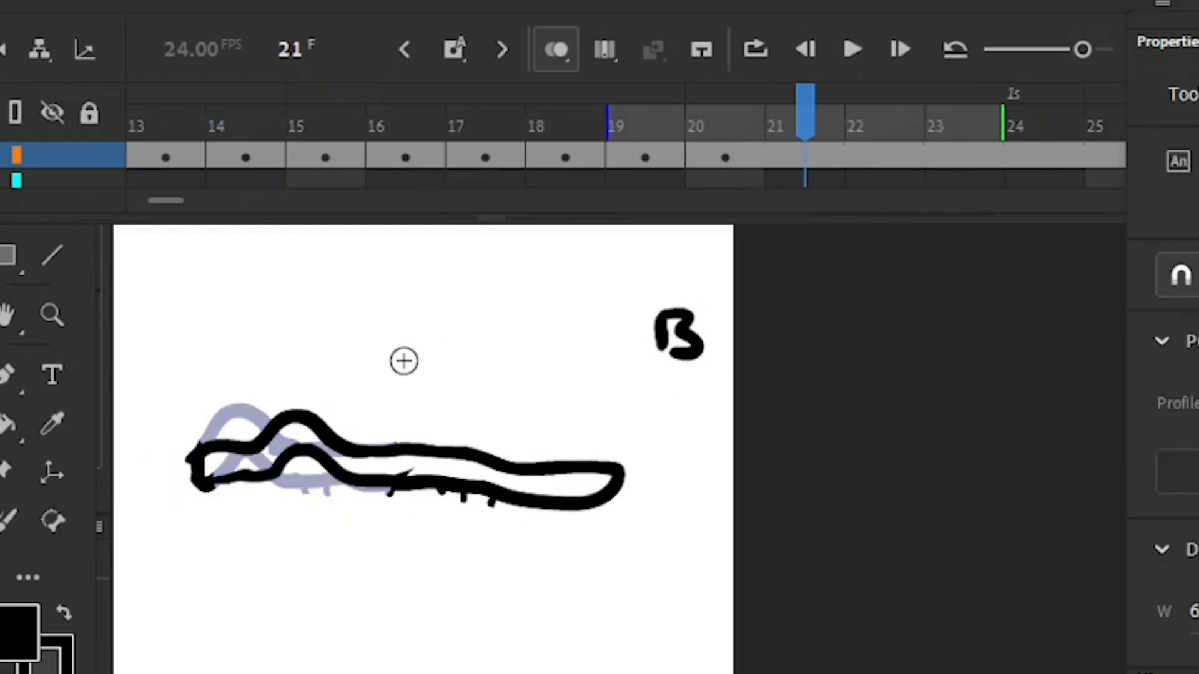
pyautogui.click(452, 54)
pyautogui.click(398, 463)
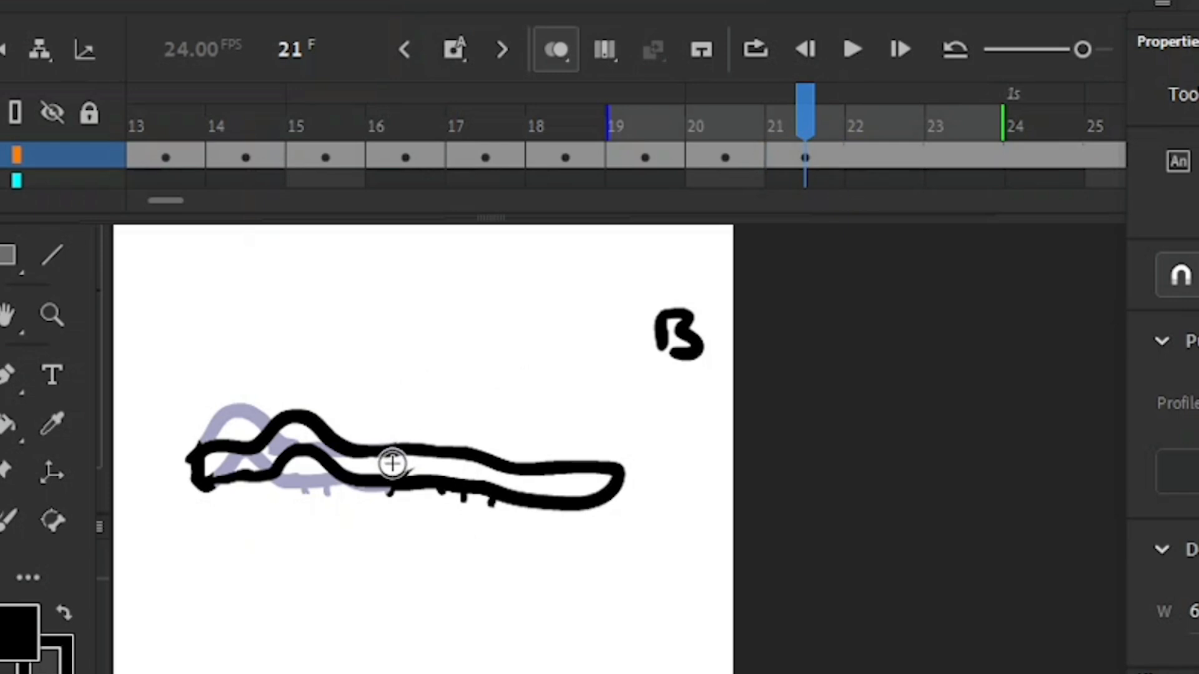
pyautogui.press('e')
pyautogui.moveTo(371, 455)
pyautogui.mouseDown()
pyautogui.moveTo(342, 424)
pyautogui.moveTo(283, 447)
pyautogui.moveTo(383, 440)
pyautogui.moveTo(294, 447)
pyautogui.moveTo(258, 464)
pyautogui.moveTo(225, 452)
pyautogui.mouseUp()
# Step: Brush the tail shifted right and the hump moved toward mid-body on frame 21, closing the outline
pyautogui.press('b')
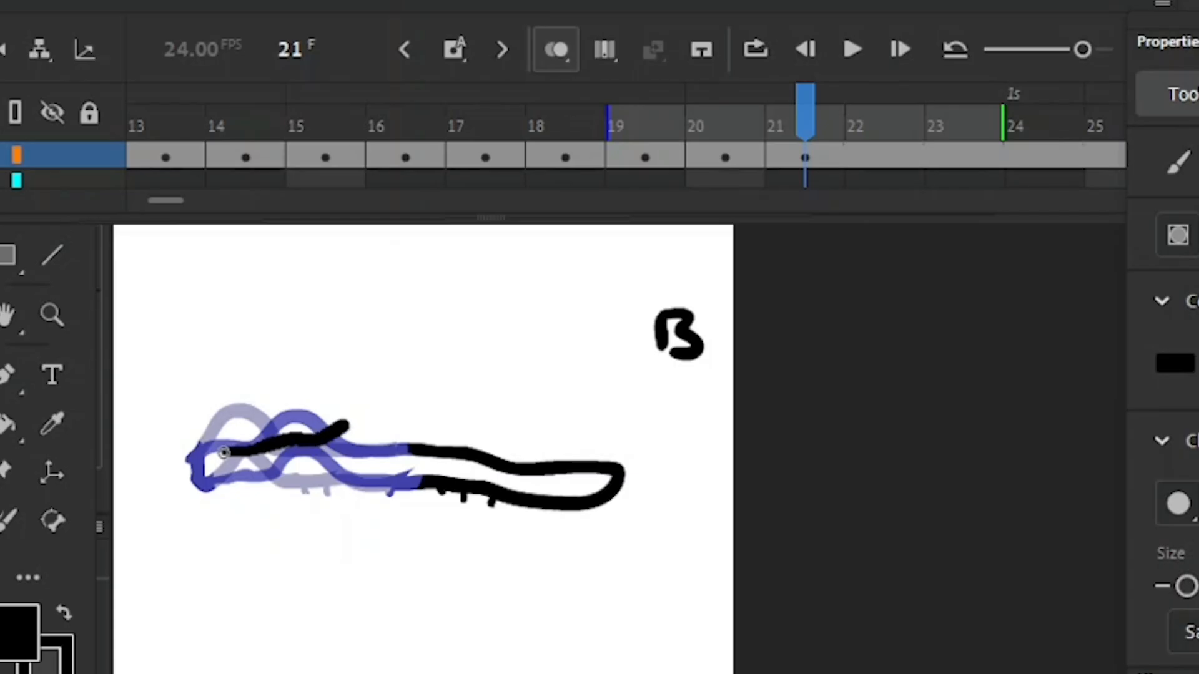
pyautogui.moveTo(223, 452)
pyautogui.mouseDown()
pyautogui.moveTo(441, 447)
pyautogui.moveTo(412, 451)
pyautogui.mouseUp()
pyautogui.press('e')
pyautogui.press('b')
pyautogui.moveTo(233, 459); pyautogui.dragTo(234, 455)
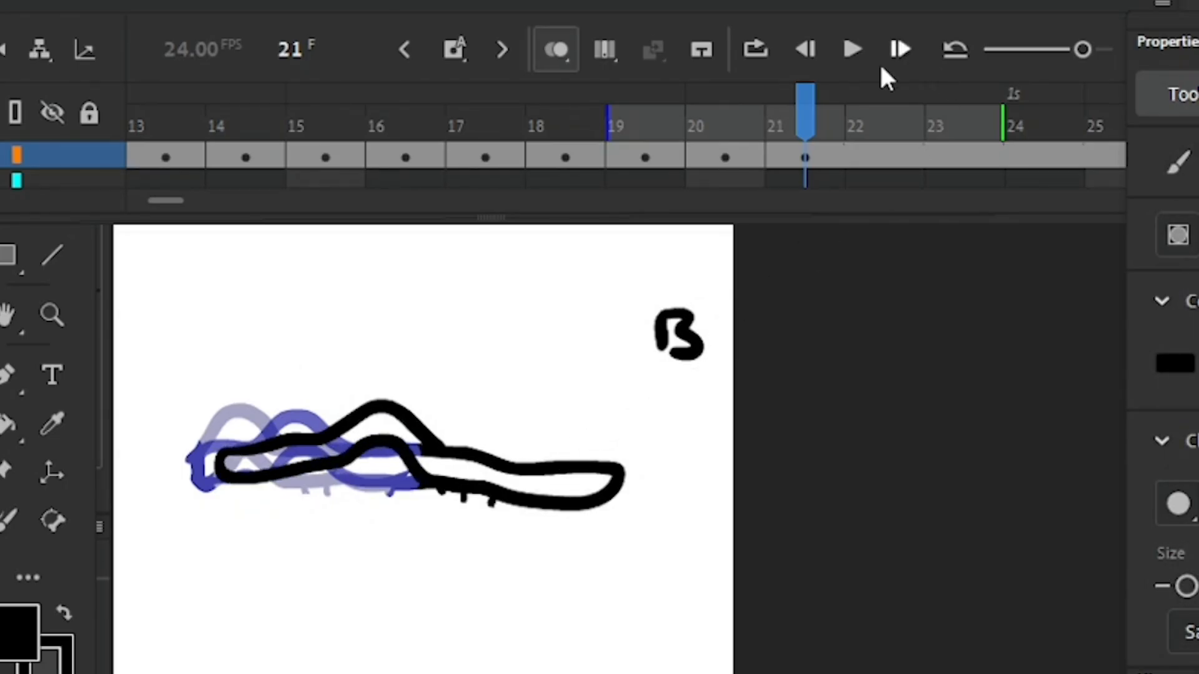
# Step: Insert a keyframe at frame 22 and erase the hump, the body outline ahead of it and the leg strokes
pyautogui.hotkey('ctrl', '-')
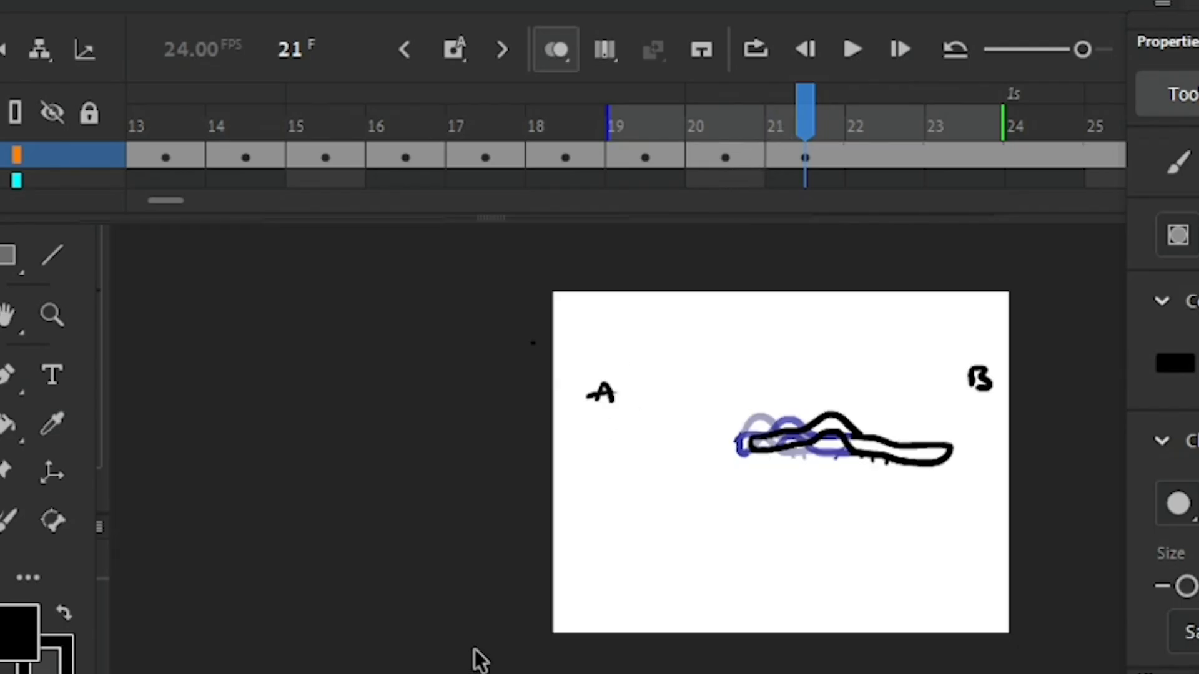
pyautogui.hotkey('ctrl', '=')
pyautogui.press('space')
pyautogui.moveTo(867, 618); pyautogui.dragTo(464, 673)
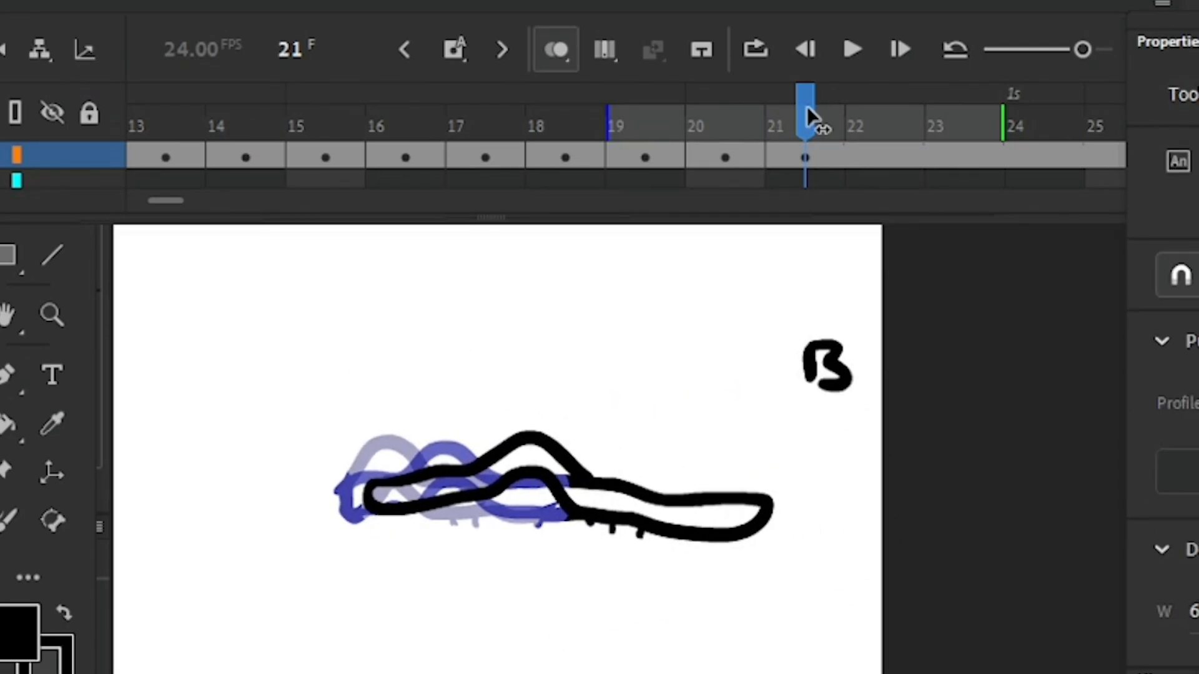
pyautogui.click(855, 123)
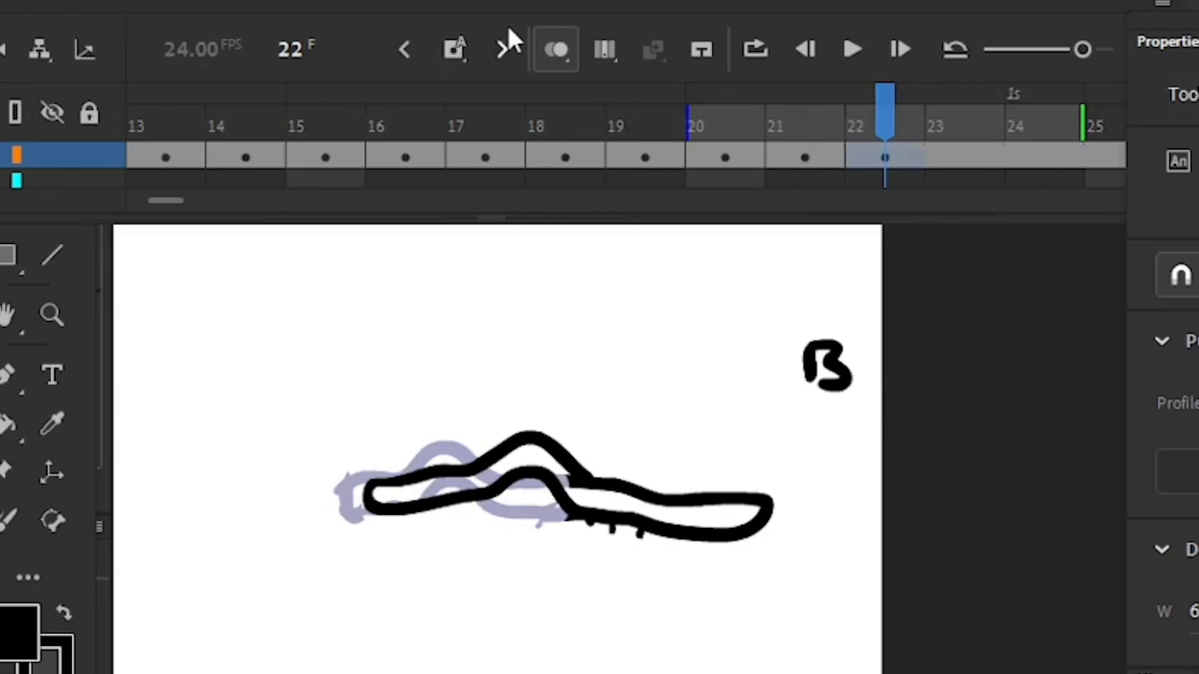
pyautogui.press('e')
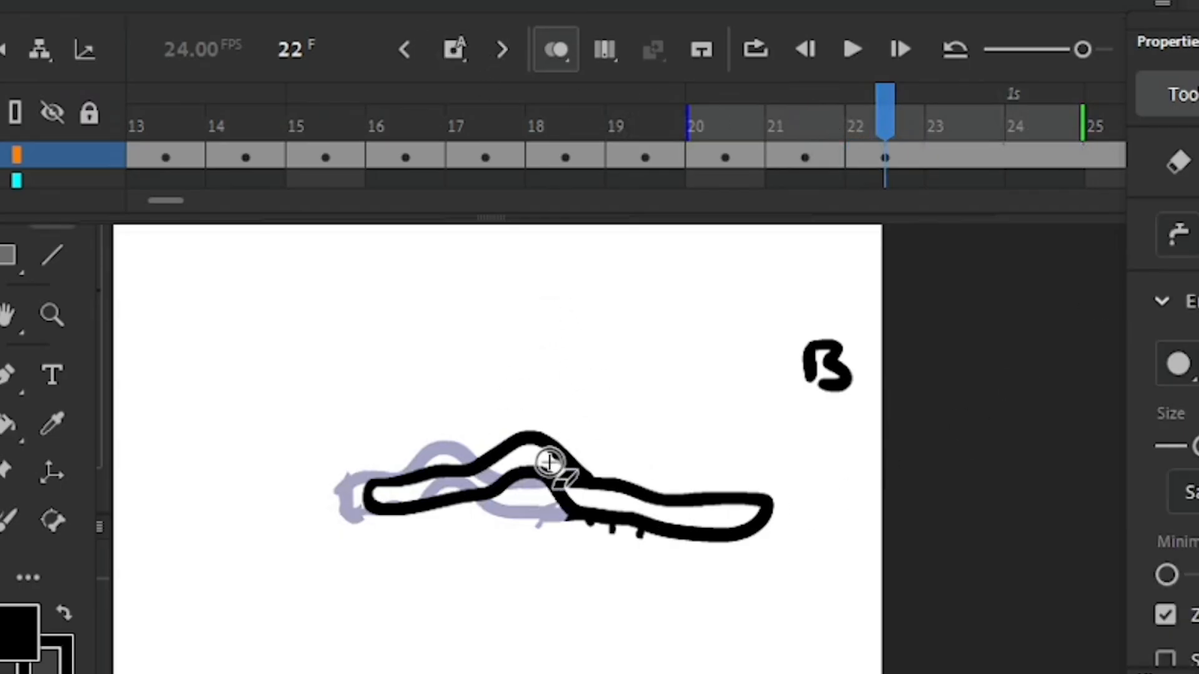
pyautogui.moveTo(531, 462)
pyautogui.mouseDown()
pyautogui.moveTo(562, 436)
pyautogui.moveTo(584, 497)
pyautogui.moveTo(618, 518)
pyautogui.moveTo(634, 490)
pyautogui.moveTo(624, 486)
pyautogui.moveTo(655, 512)
pyautogui.mouseUp()
pyautogui.press('z')
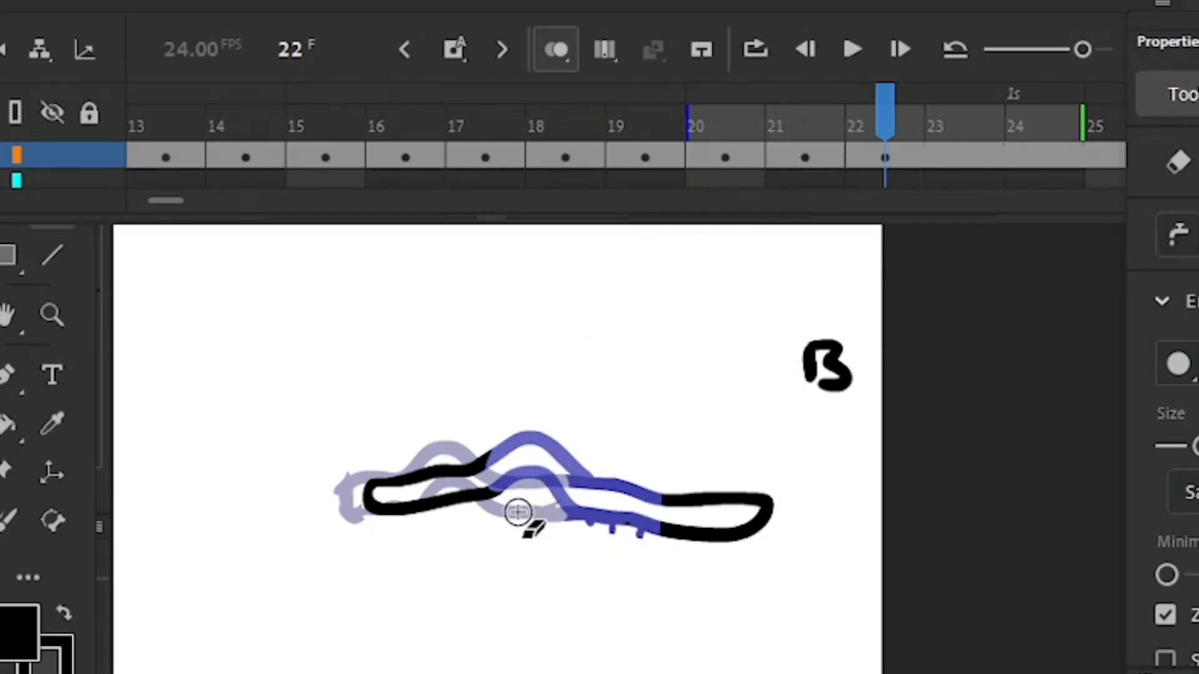
# Step: Brush the flattened mid-body and a new hump farther right on frame 22
pyautogui.press('b')
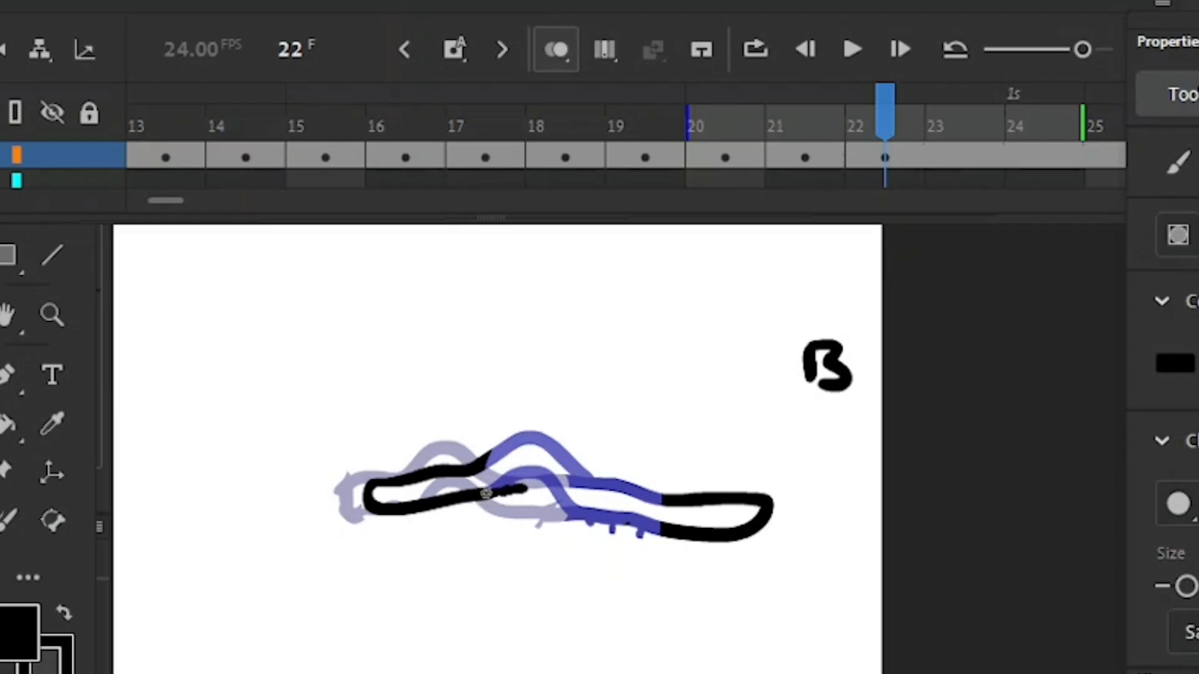
pyautogui.moveTo(540, 490); pyautogui.dragTo(555, 490)
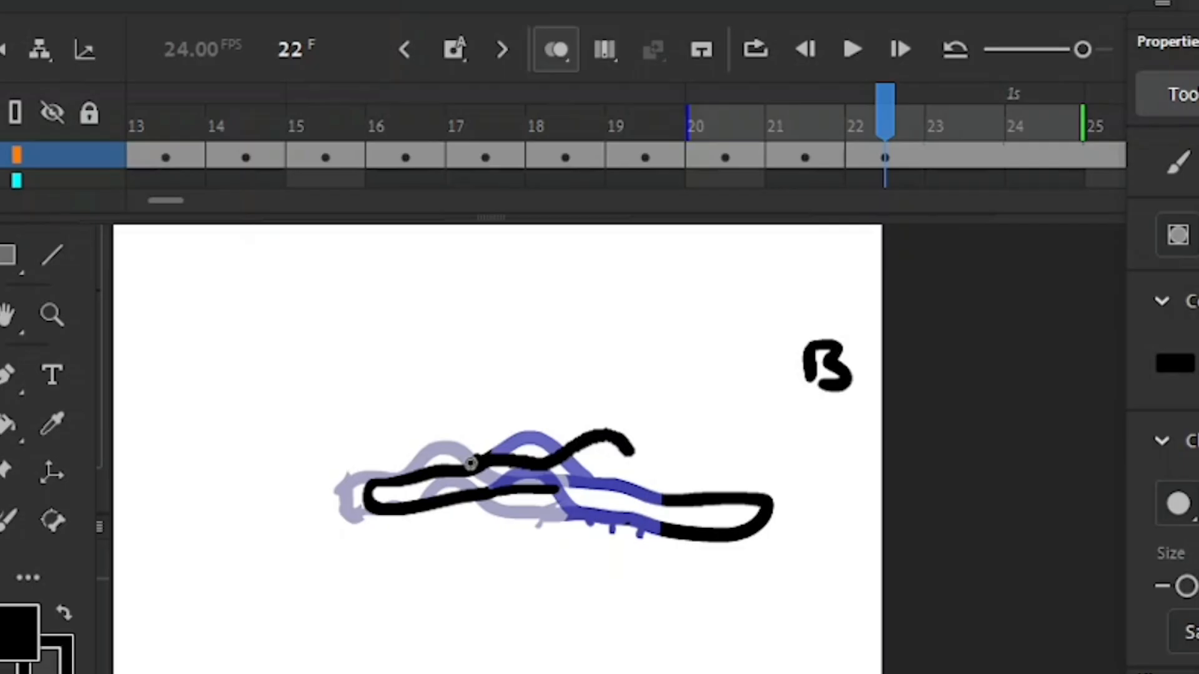
pyautogui.moveTo(471, 463); pyautogui.dragTo(666, 486)
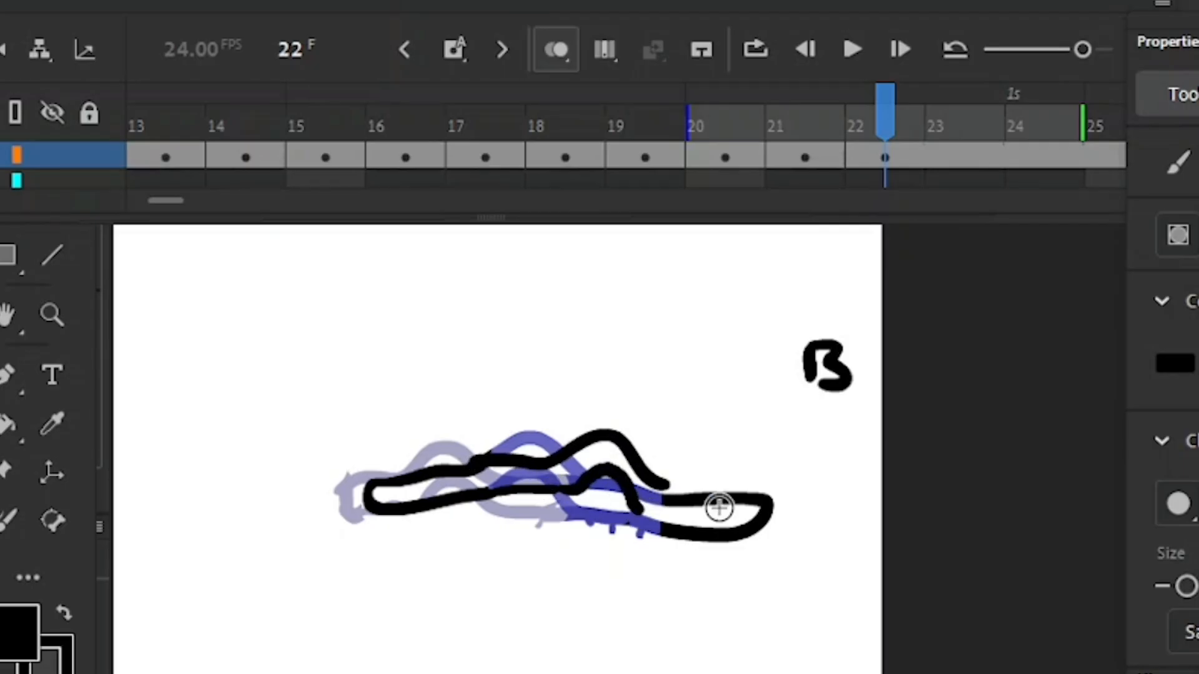
# Step: Erase the worm's head on frame 22 and brush it slightly farther right, joined to the front of the hump
pyautogui.press('e')
pyautogui.moveTo(717, 503)
pyautogui.mouseDown()
pyautogui.moveTo(685, 498)
pyautogui.moveTo(695, 527)
pyautogui.moveTo(639, 509)
pyautogui.mouseUp()
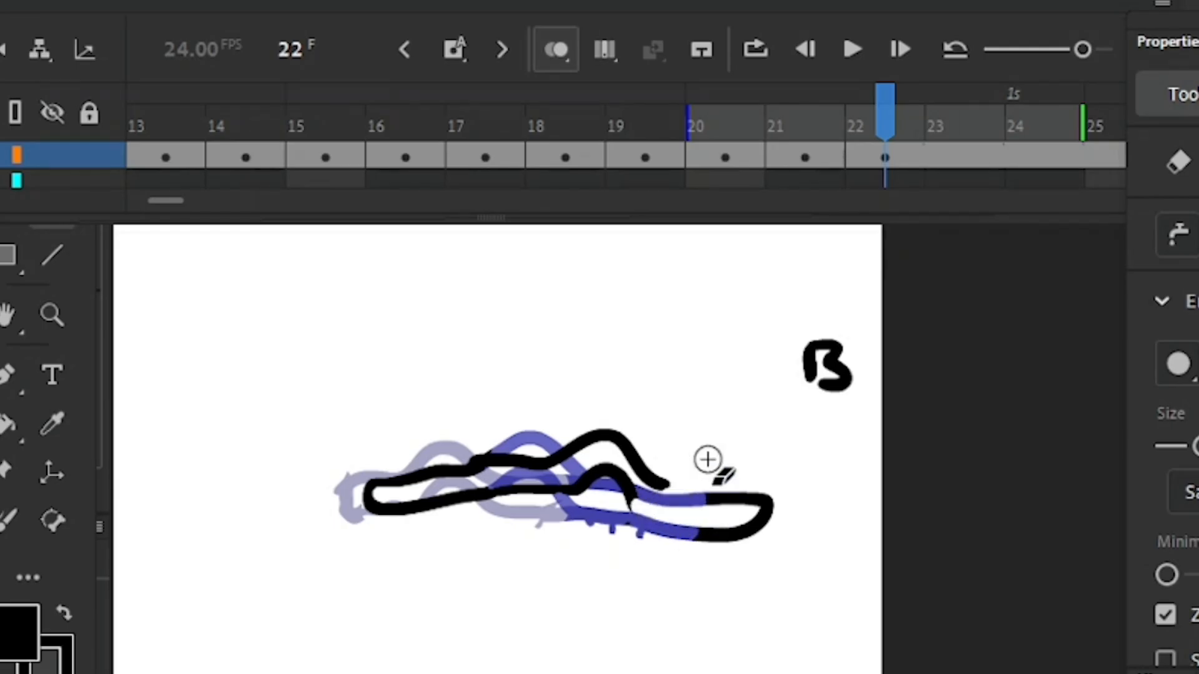
pyautogui.press('b')
pyautogui.moveTo(716, 542)
pyautogui.mouseDown()
pyautogui.moveTo(693, 537)
pyautogui.moveTo(728, 537)
pyautogui.mouseUp()
pyautogui.press('e')
pyautogui.press('b')
pyautogui.moveTo(658, 484); pyautogui.dragTo(748, 494)
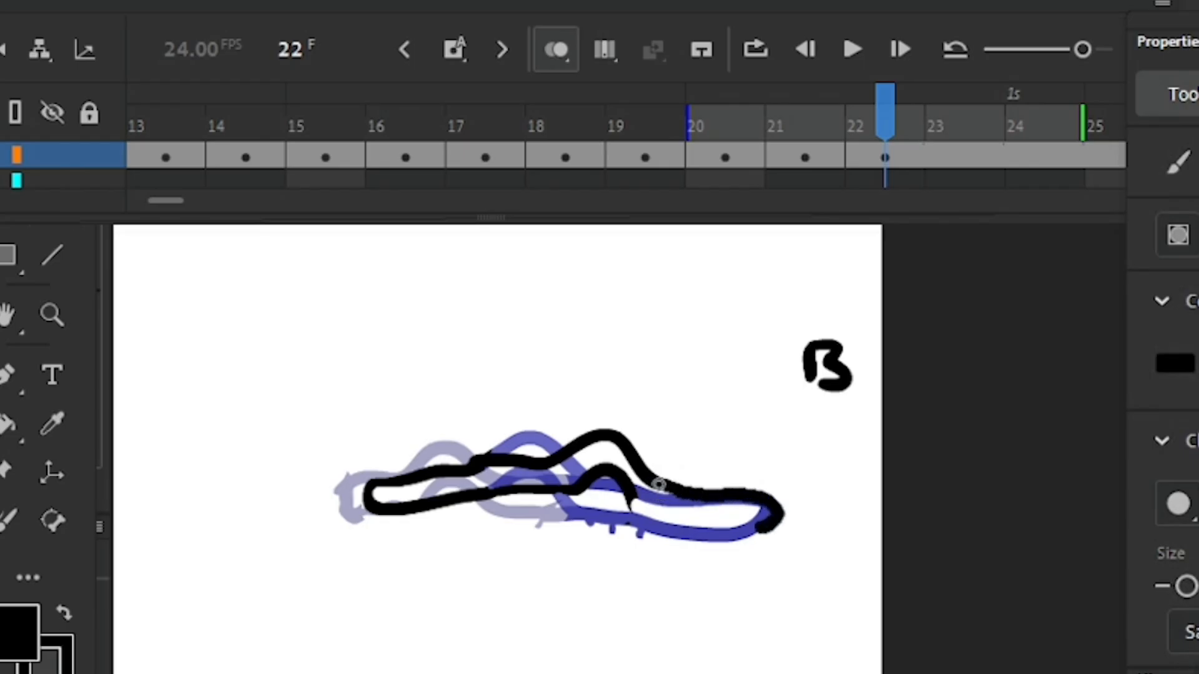
pyautogui.moveTo(723, 528); pyautogui.dragTo(630, 498)
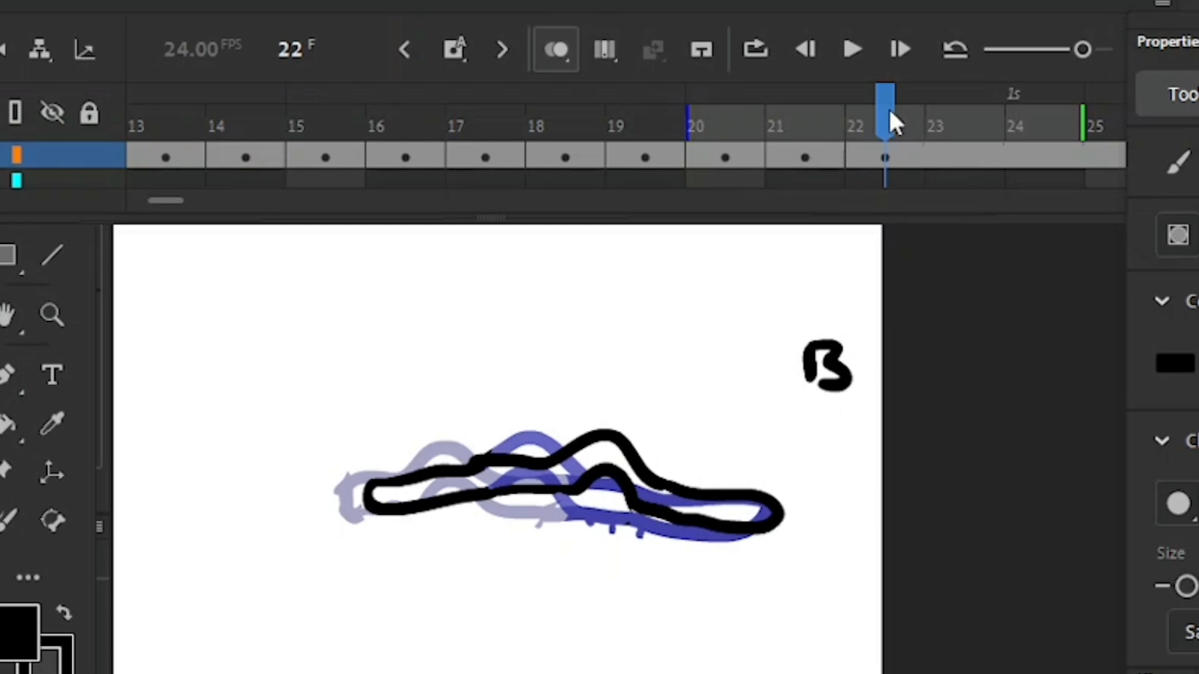
# Step: Step ahead to frame 23 and back to frame 22 to compare the worm's position
pyautogui.press('.')
pyautogui.moveTo(830, 599); pyautogui.dragTo(756, 608)
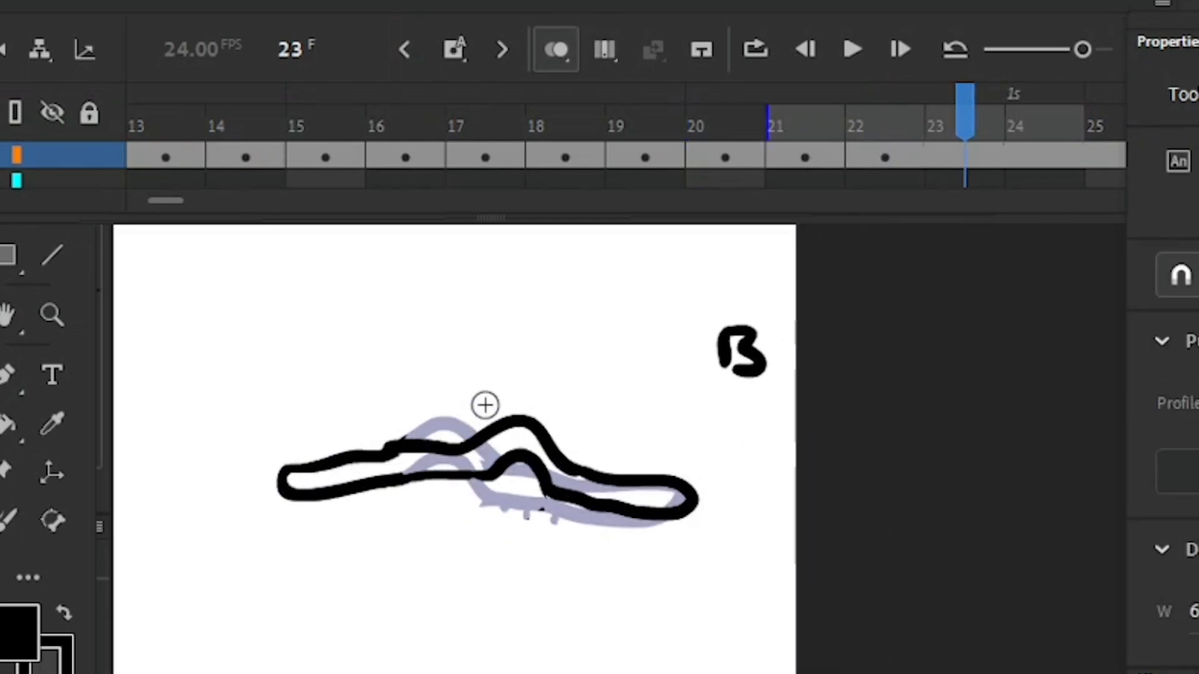
pyautogui.press(',')
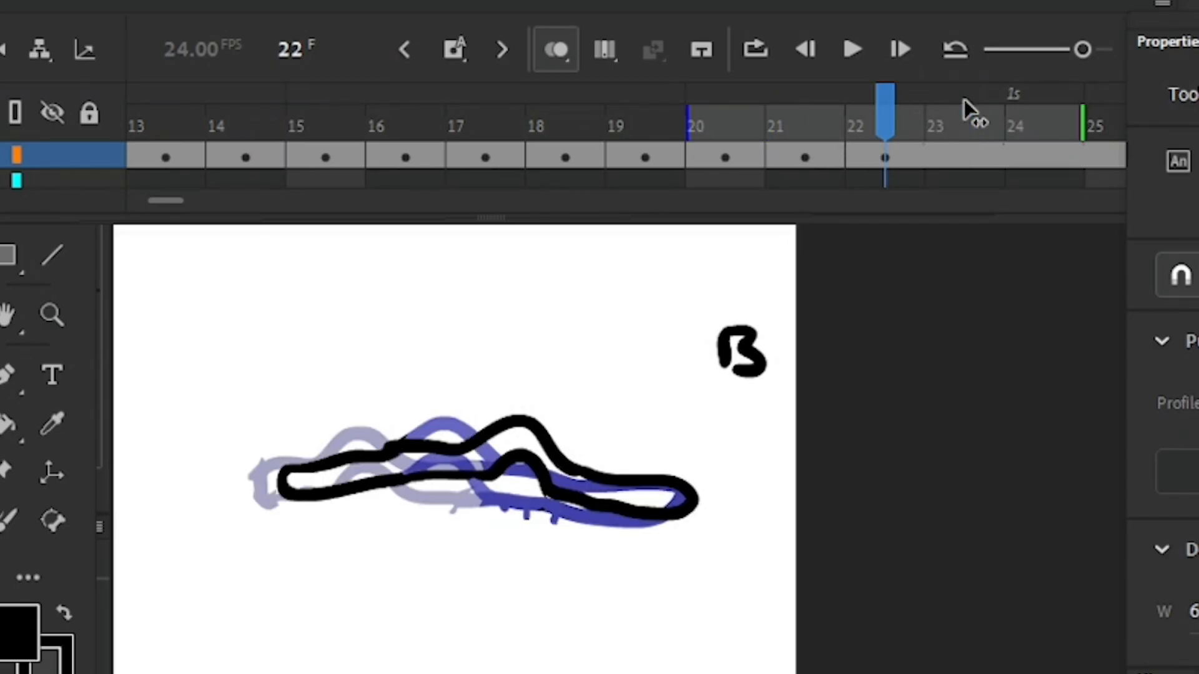
# Step: Erase the worm's tail end on frame 22 and brush a new rounded tail slightly farther right
pyautogui.press('e')
pyautogui.moveTo(348, 458)
pyautogui.mouseDown()
pyautogui.moveTo(313, 476)
pyautogui.moveTo(334, 484)
pyautogui.moveTo(337, 463)
pyautogui.moveTo(321, 475)
pyautogui.moveTo(340, 492)
pyautogui.mouseUp()
pyautogui.press('b')
pyautogui.press('e')
pyautogui.press('b')
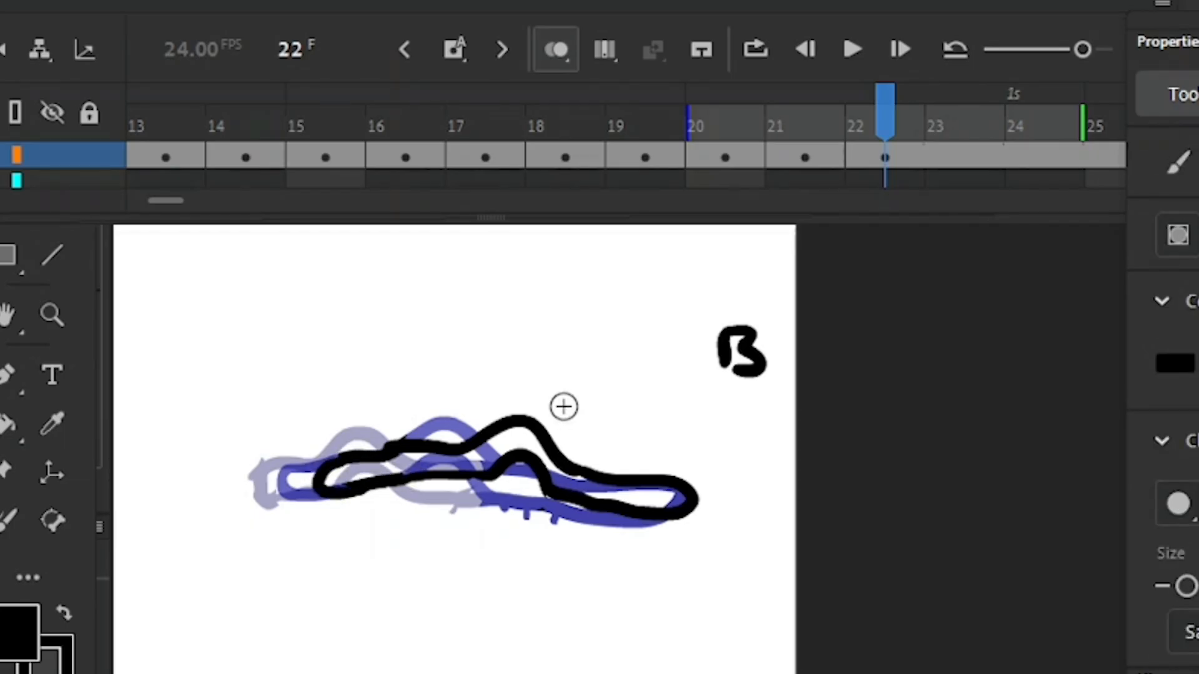
# Step: Insert a keyframe at frame 23 and erase the worm's hump and tail tip there
pyautogui.click(885, 114)
pyautogui.press('.')
pyautogui.press(',')
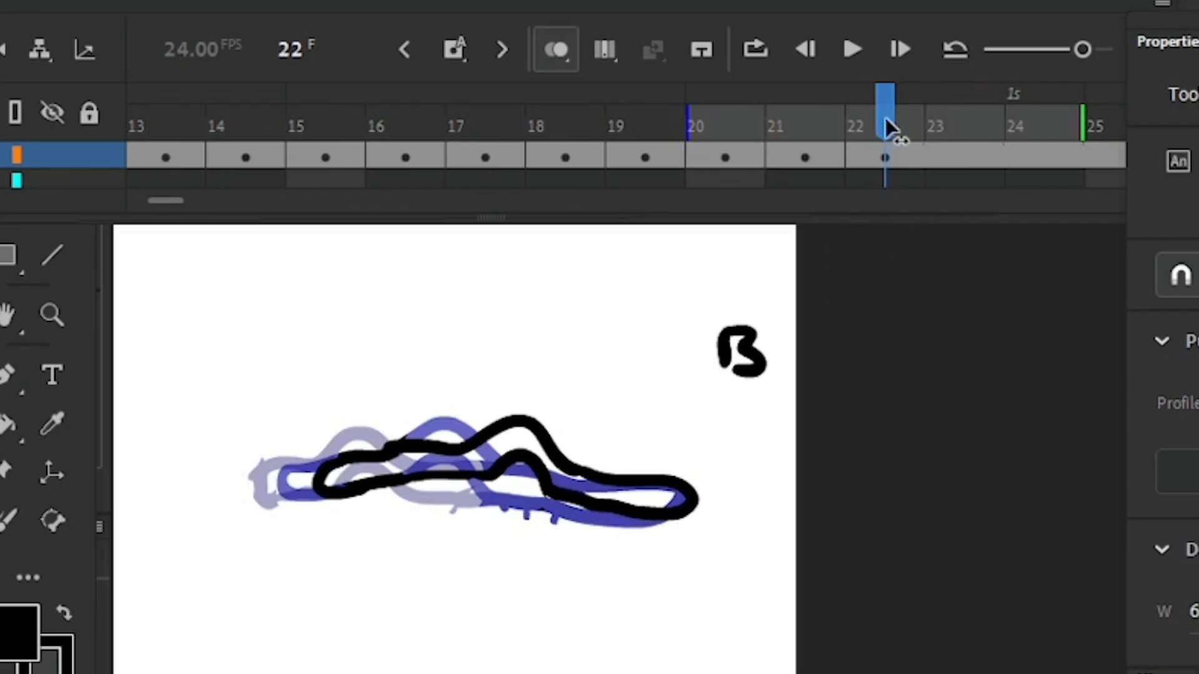
pyautogui.moveTo(884, 115); pyautogui.dragTo(934, 121)
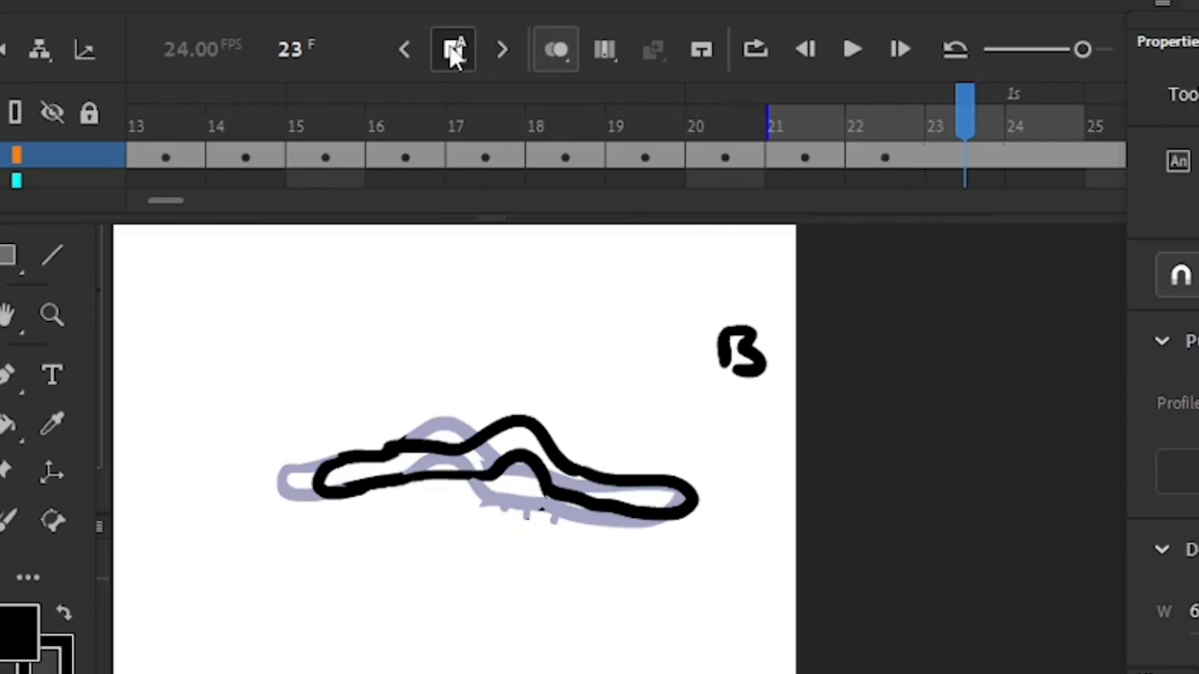
pyautogui.press('e')
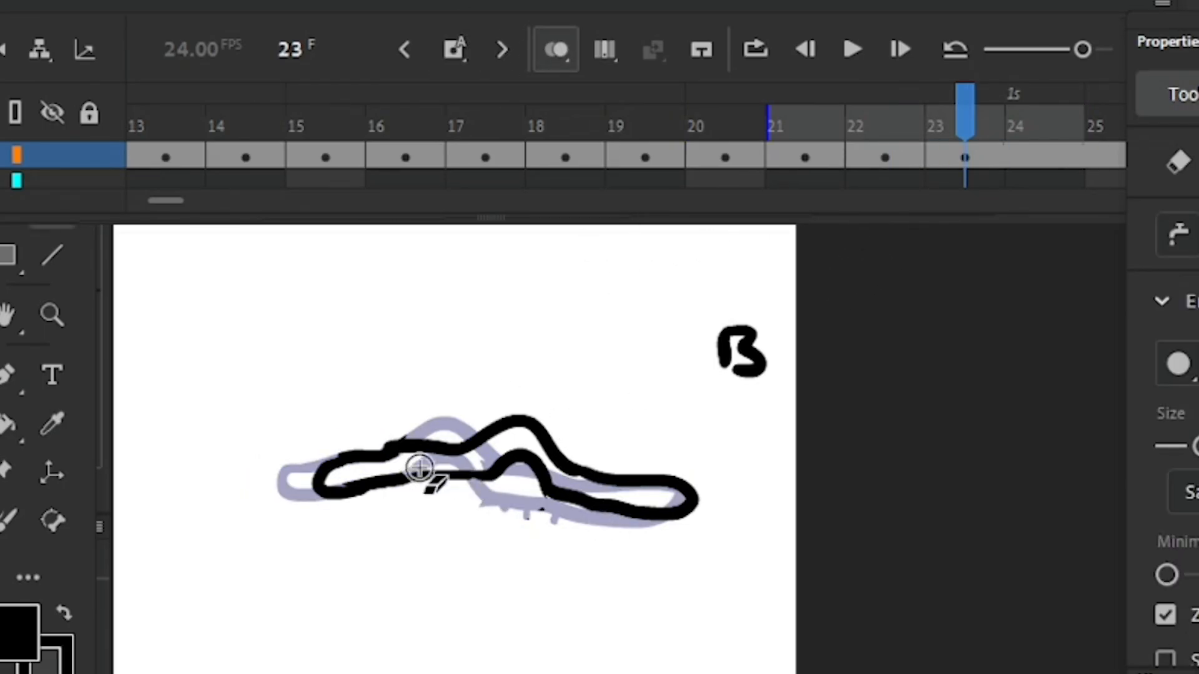
pyautogui.moveTo(570, 460)
pyautogui.mouseDown()
pyautogui.moveTo(482, 474)
pyautogui.moveTo(343, 452)
pyautogui.mouseUp()
pyautogui.press('b')
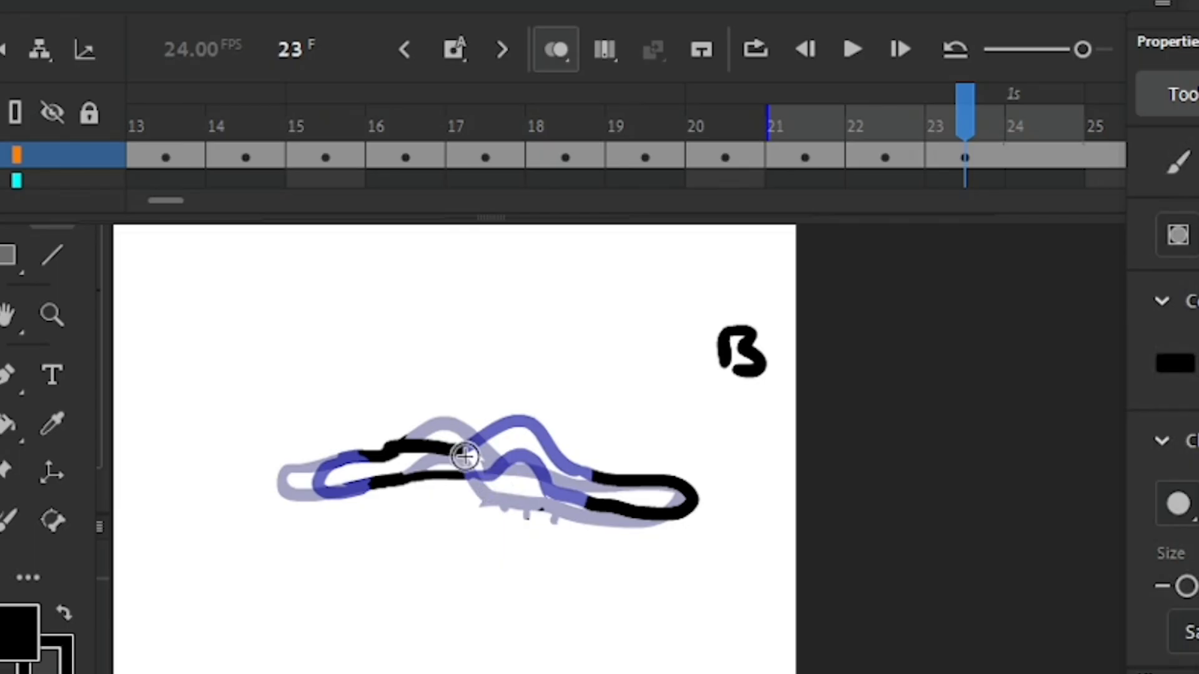
# Step: Brush a new hump farther right on frame 23, replacing the head and underside so they join the body
pyautogui.moveTo(506, 447)
pyautogui.mouseDown()
pyautogui.moveTo(587, 423)
pyautogui.moveTo(615, 429)
pyautogui.moveTo(636, 479)
pyautogui.moveTo(687, 502)
pyautogui.mouseUp()
pyautogui.press('e')
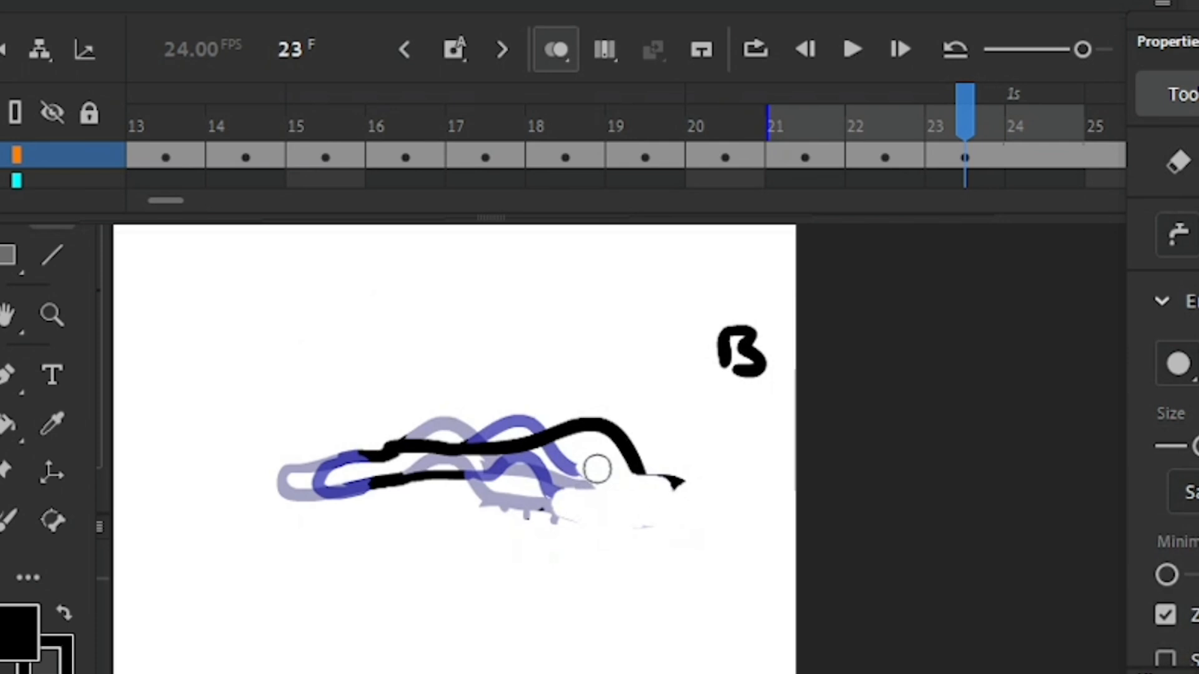
pyautogui.press('b')
pyautogui.hotkey('ctrl', 'z')
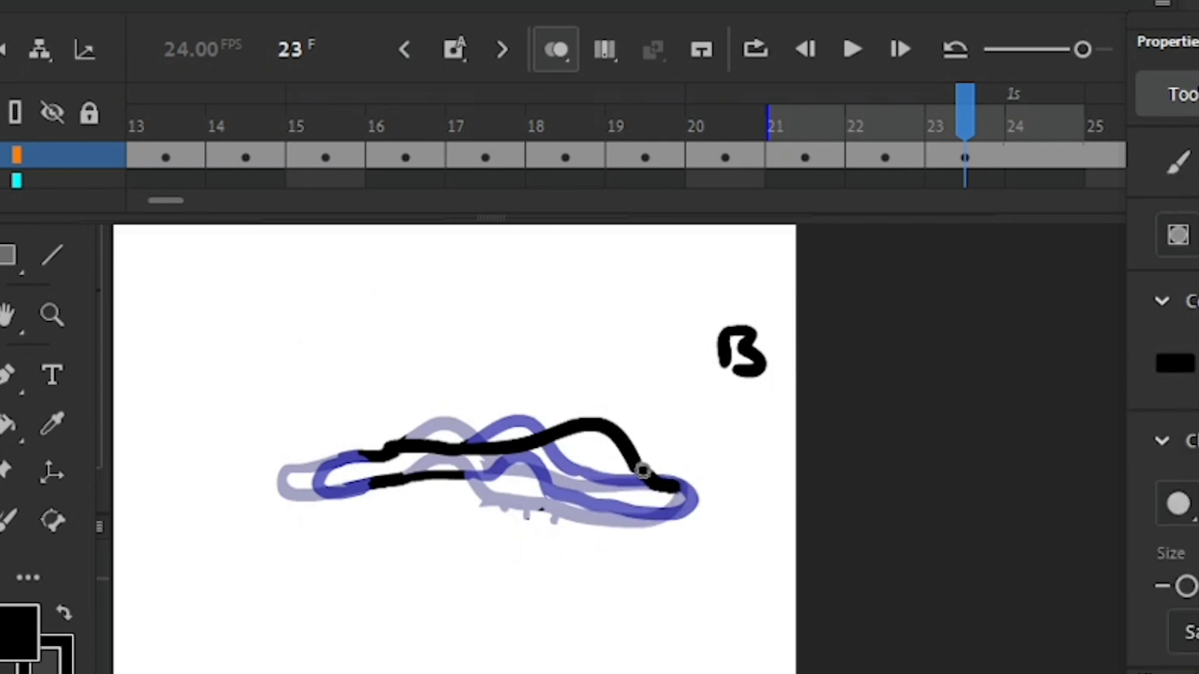
pyautogui.moveTo(695, 487)
pyautogui.mouseDown()
pyautogui.moveTo(710, 487)
pyautogui.moveTo(681, 519)
pyautogui.moveTo(649, 518)
pyautogui.moveTo(603, 470)
pyautogui.moveTo(462, 476)
pyautogui.mouseUp()
# Step: Redraw the worm's tail on frame 23 as a rounded end slightly farther right
pyautogui.moveTo(369, 457)
pyautogui.mouseDown()
pyautogui.moveTo(350, 460)
pyautogui.moveTo(372, 485)
pyautogui.moveTo(347, 487)
pyautogui.mouseUp()
pyautogui.press('e')
pyautogui.press('b')
pyautogui.moveTo(427, 451)
pyautogui.mouseDown()
pyautogui.moveTo(400, 446)
pyautogui.moveTo(370, 462)
pyautogui.moveTo(374, 486)
pyautogui.mouseUp()
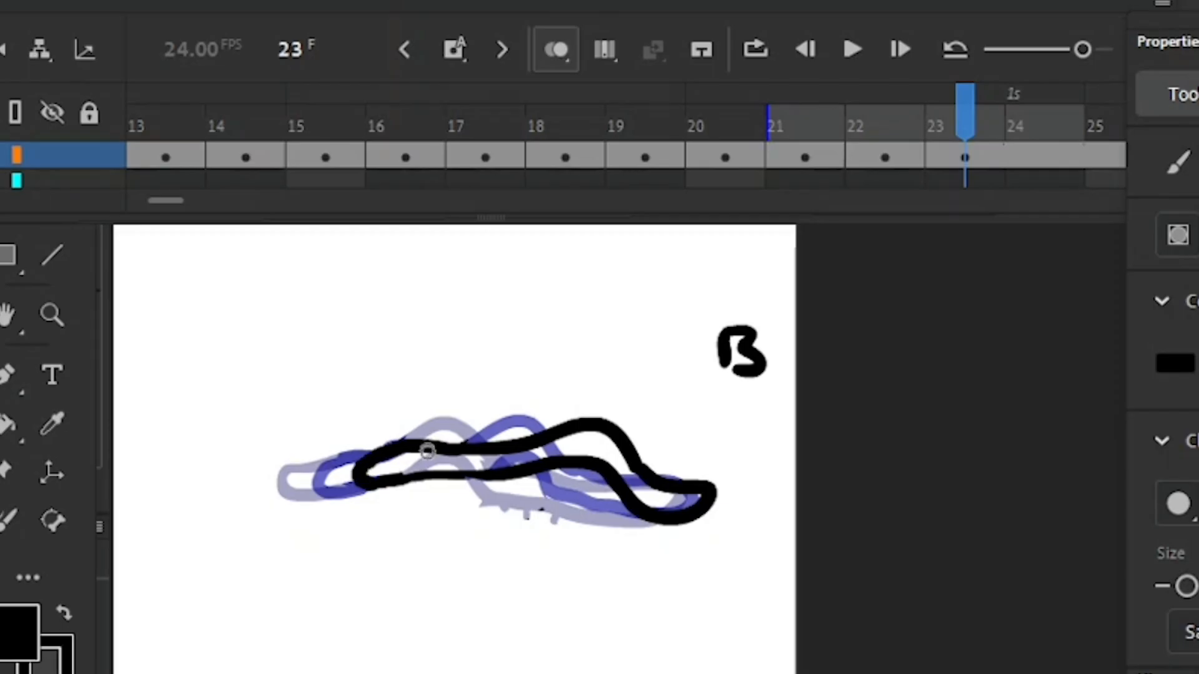
# Step: Insert a keyframe at frame 24 and erase the worm's hump and head
pyautogui.moveTo(865, 583); pyautogui.dragTo(769, 612)
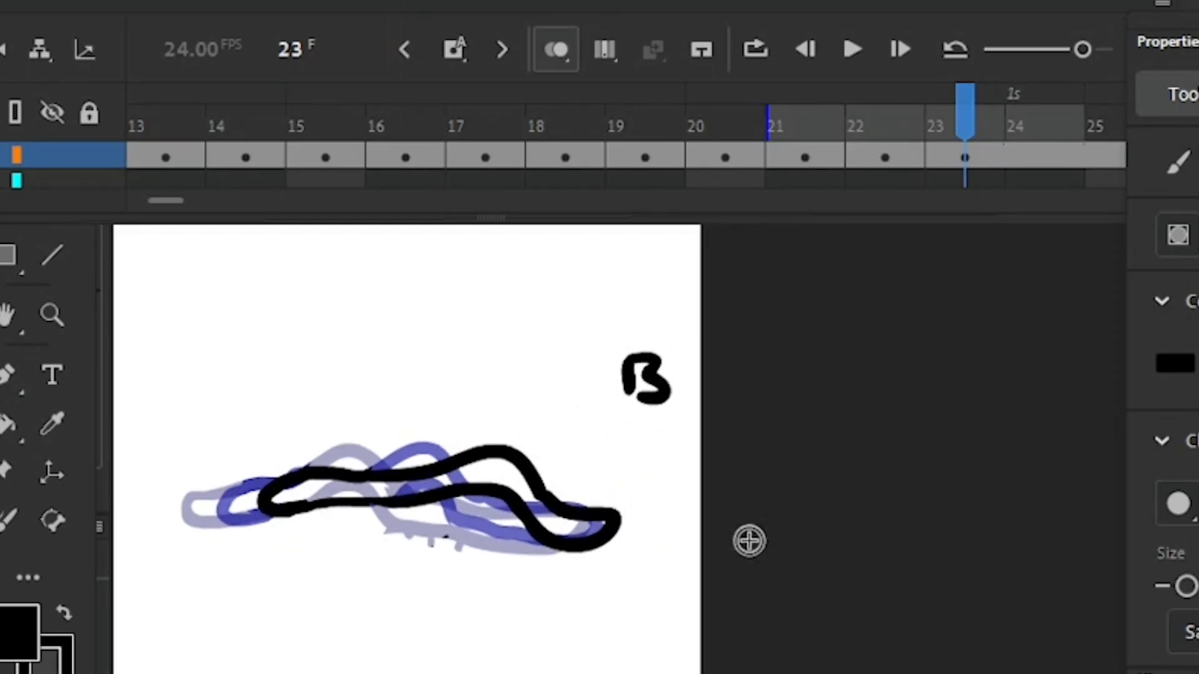
pyautogui.click(966, 108)
pyautogui.press('.')
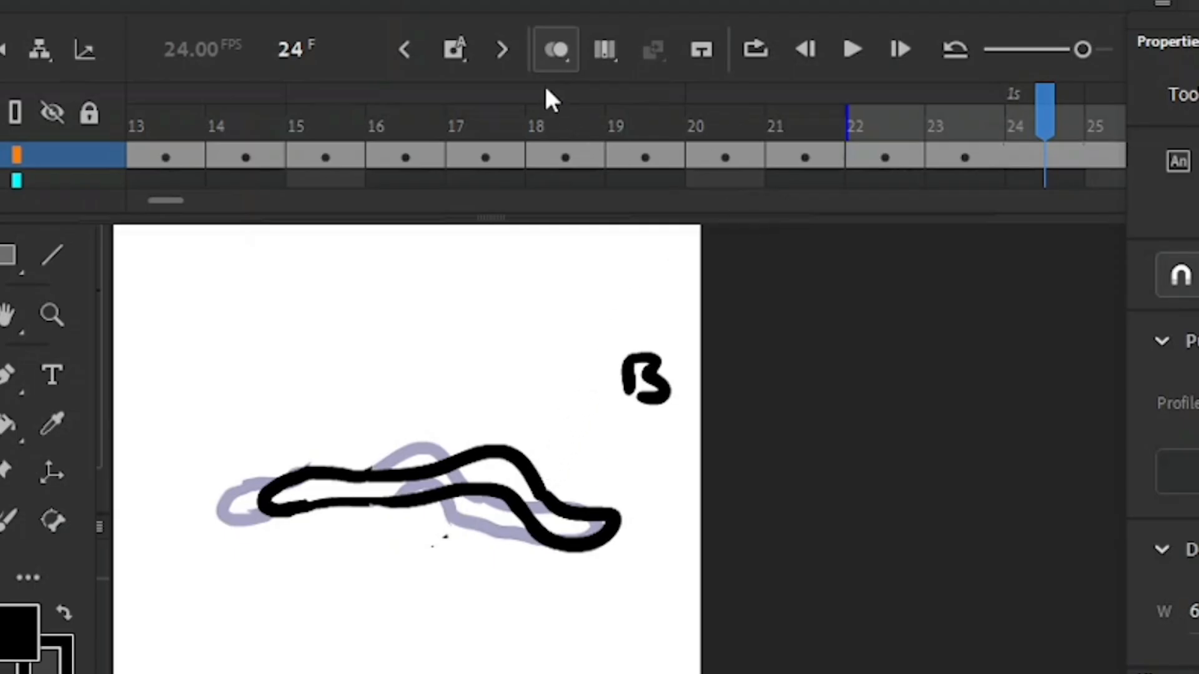
pyautogui.click(460, 50)
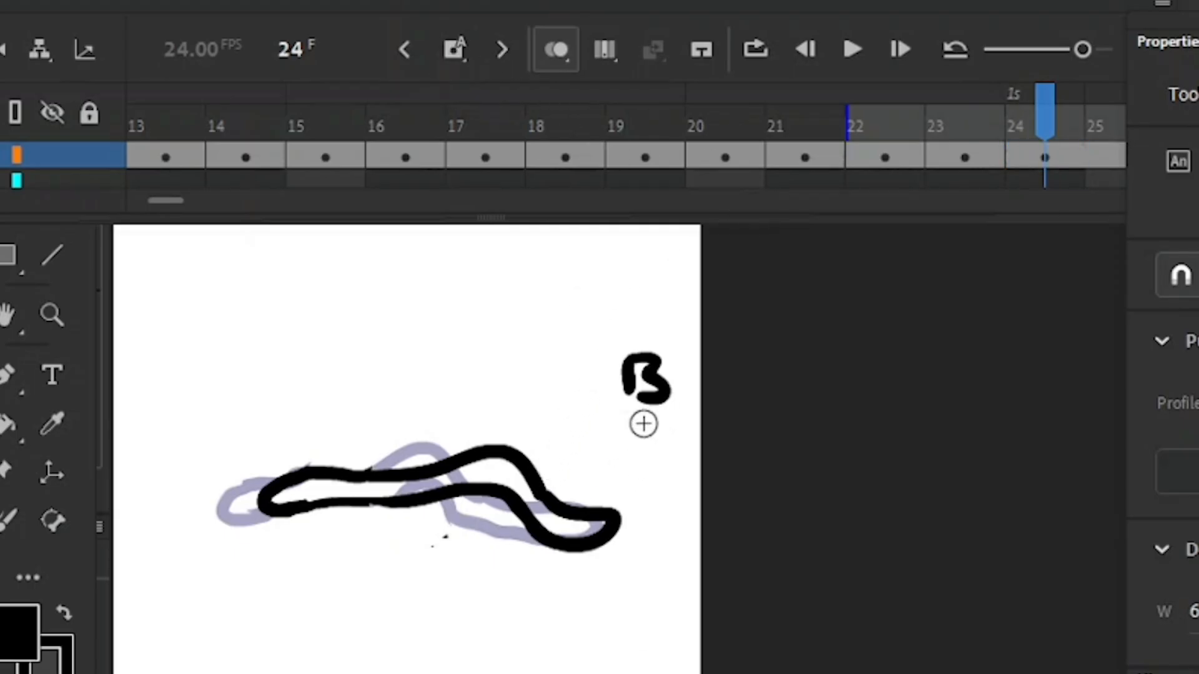
pyautogui.press('e')
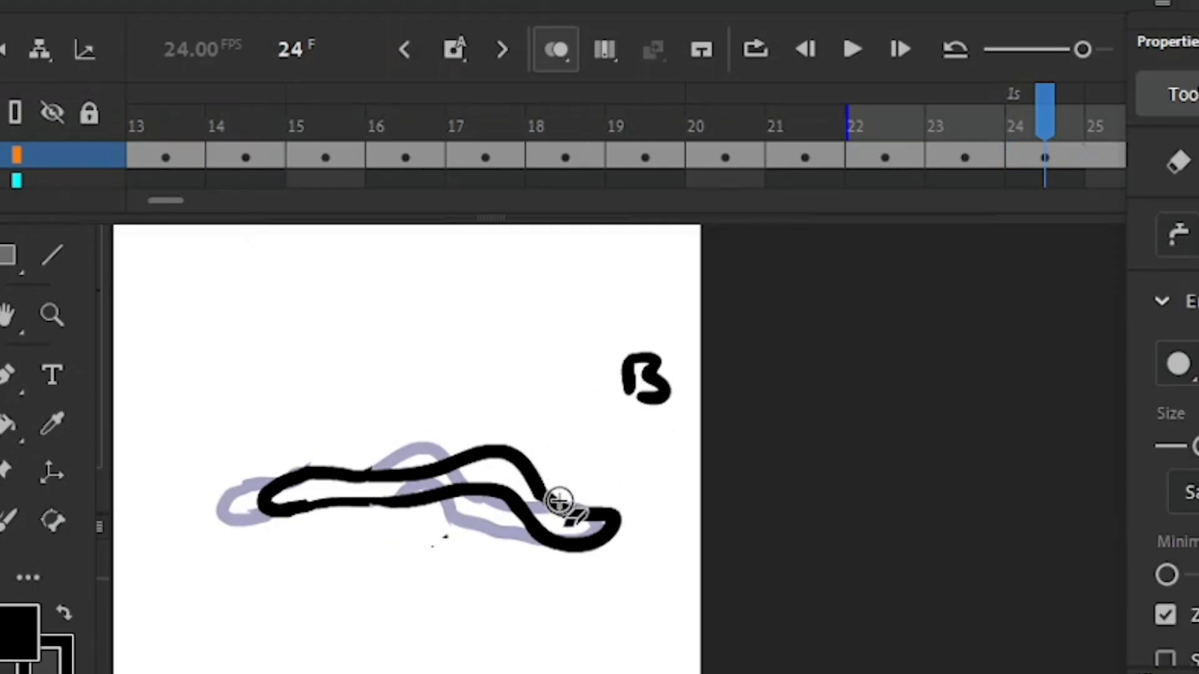
pyautogui.moveTo(563, 497)
pyautogui.mouseDown()
pyautogui.moveTo(493, 490)
pyautogui.moveTo(465, 455)
pyautogui.moveTo(563, 497)
pyautogui.moveTo(538, 541)
pyautogui.moveTo(512, 536)
pyautogui.moveTo(470, 471)
pyautogui.mouseUp()
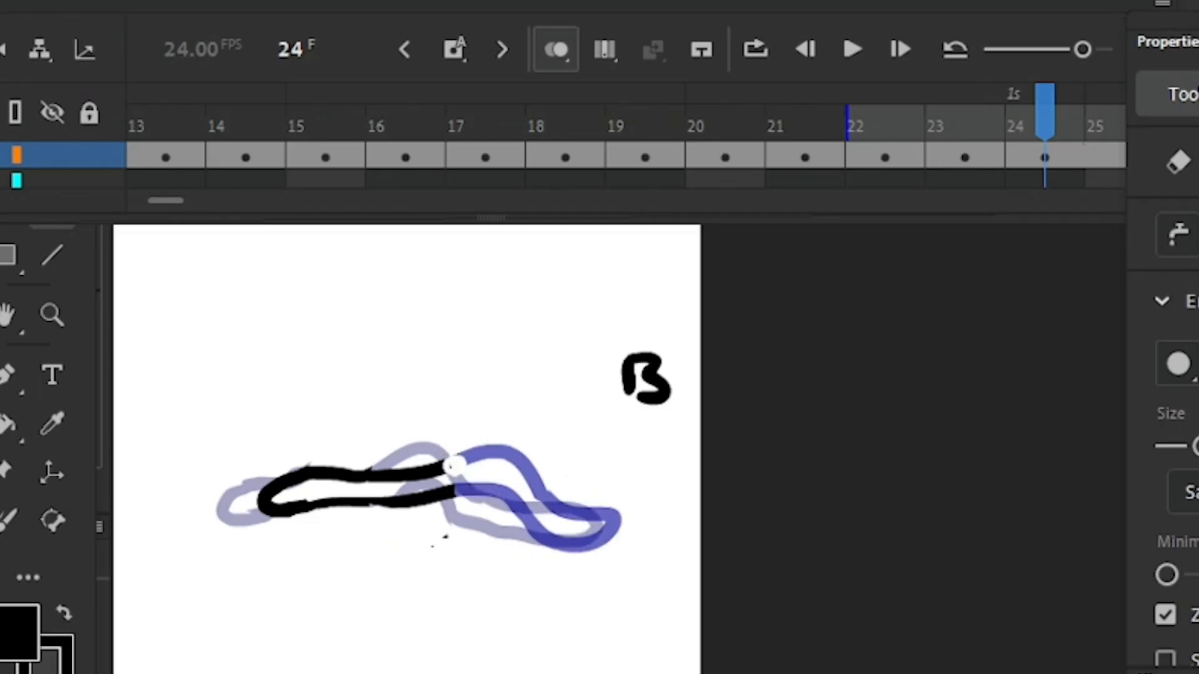
pyautogui.moveTo(470, 492); pyautogui.dragTo(431, 473)
# Step: Brush the flattened mid-body on frame 24 and a small hump near the front, ending under the B
pyautogui.press('b')
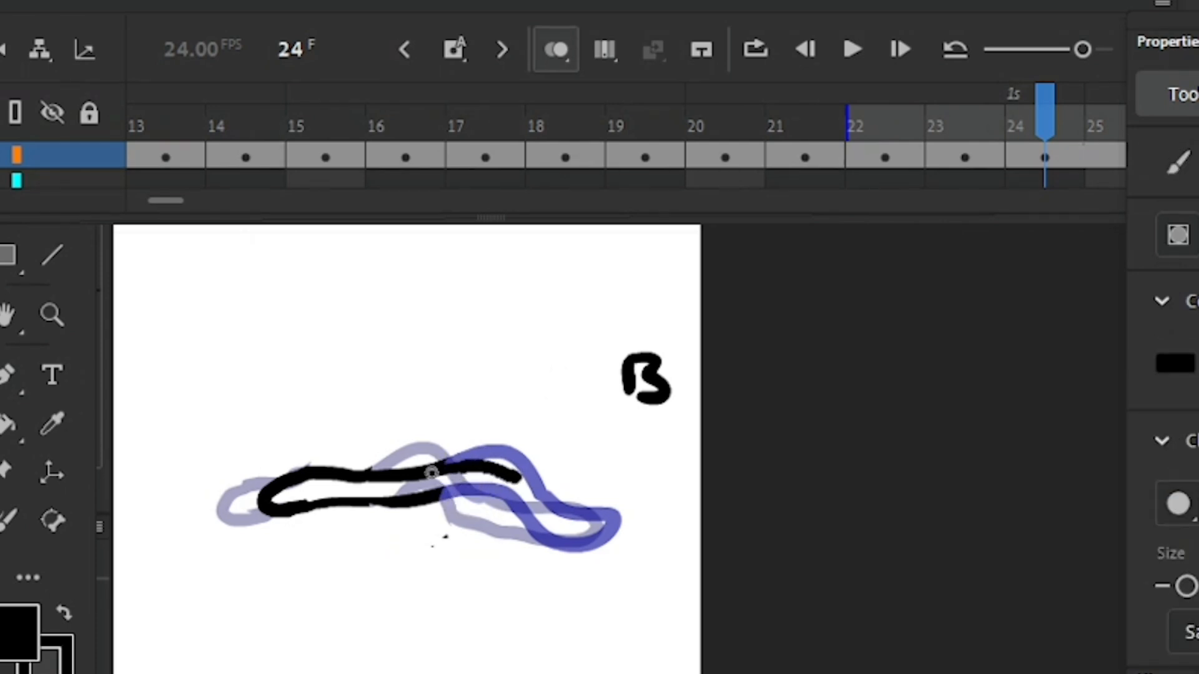
pyautogui.moveTo(538, 481)
pyautogui.mouseDown()
pyautogui.moveTo(565, 466)
pyautogui.moveTo(622, 473)
pyautogui.moveTo(653, 497)
pyautogui.mouseUp()
pyautogui.moveTo(437, 500); pyautogui.dragTo(654, 498)
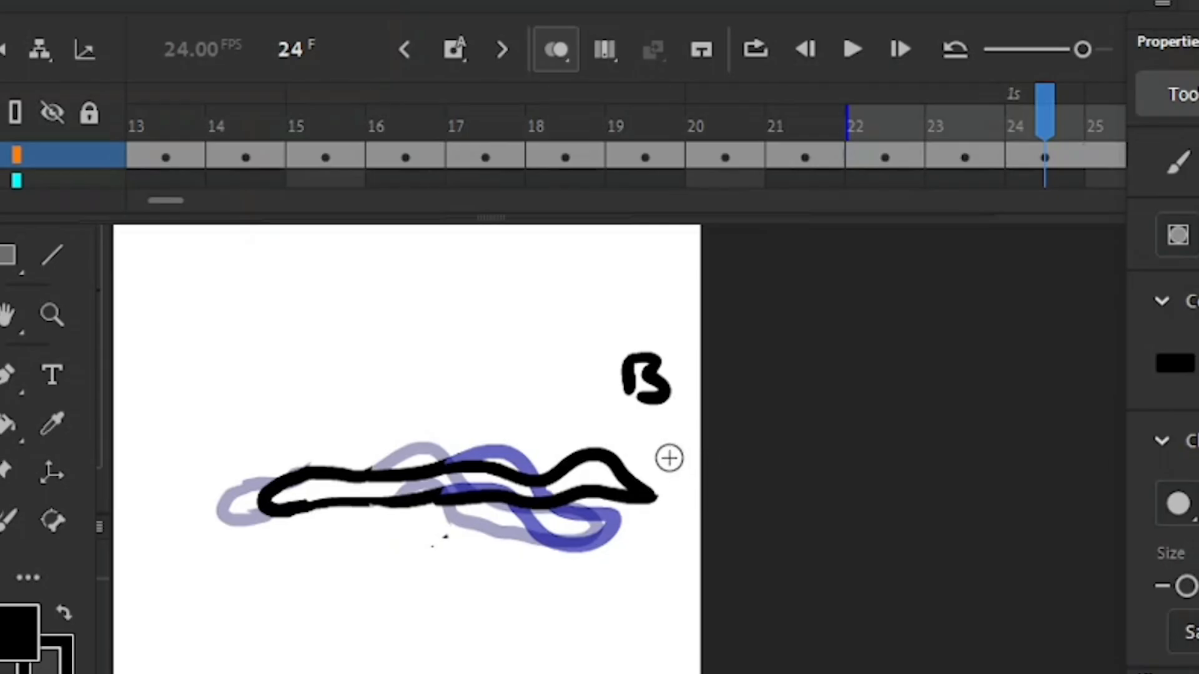
# Step: Erase the small front hump on frame 24 and brush a straight front end with a rounded head instead
pyautogui.press('e')
pyautogui.moveTo(652, 495)
pyautogui.mouseDown()
pyautogui.moveTo(642, 472)
pyautogui.moveTo(550, 478)
pyautogui.moveTo(593, 500)
pyautogui.moveTo(567, 500)
pyautogui.moveTo(575, 483)
pyautogui.moveTo(613, 485)
pyautogui.mouseUp()
pyautogui.press('b')
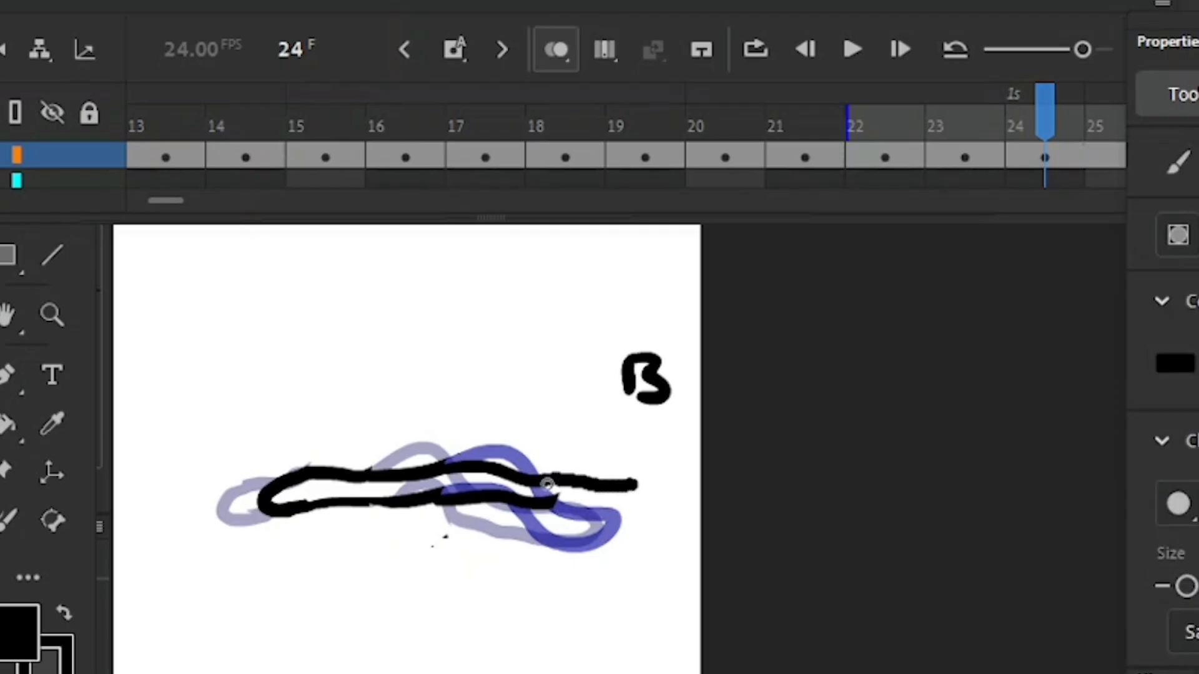
pyautogui.moveTo(673, 489); pyautogui.dragTo(552, 501)
# Step: Erase the tail tip on frame 24 and brush a rounded tail end farther right
pyautogui.press('e')
pyautogui.moveTo(301, 468)
pyautogui.mouseDown()
pyautogui.moveTo(283, 493)
pyautogui.moveTo(289, 507)
pyautogui.moveTo(348, 504)
pyautogui.moveTo(342, 481)
pyautogui.mouseUp()
pyautogui.press('b')
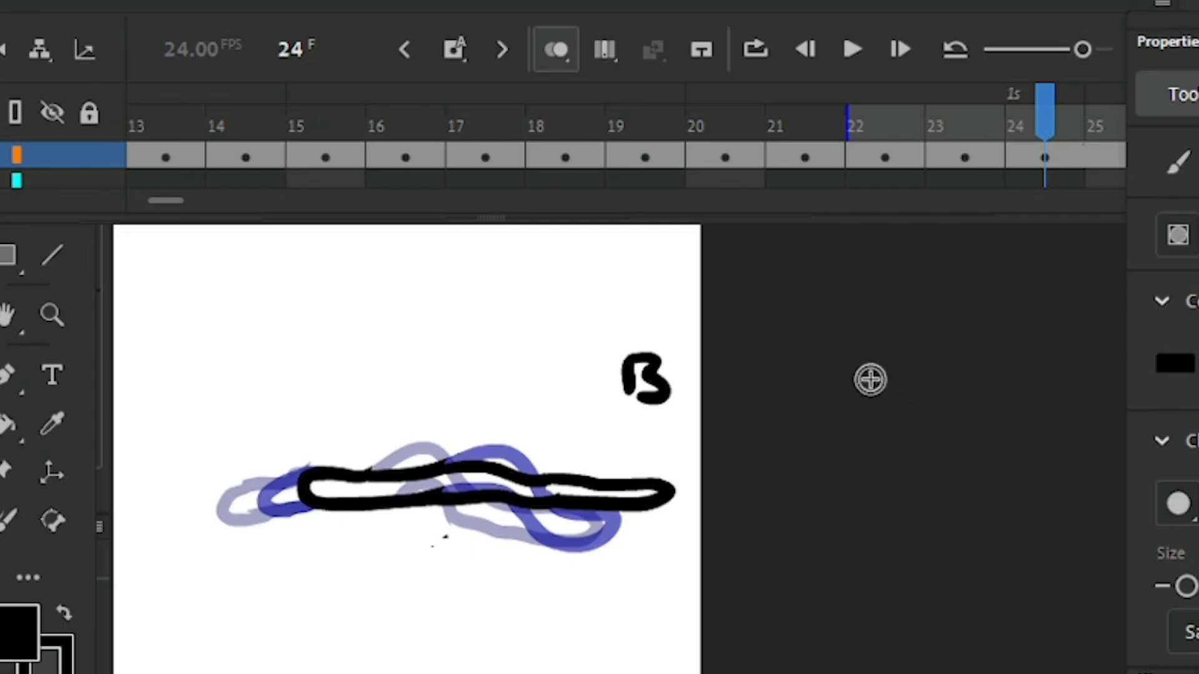
# Step: Turn off onion skinning and return to frame 1 with the A and the worm in view
pyautogui.click(556, 52)
pyautogui.moveTo(163, 200); pyautogui.dragTo(162, 201)
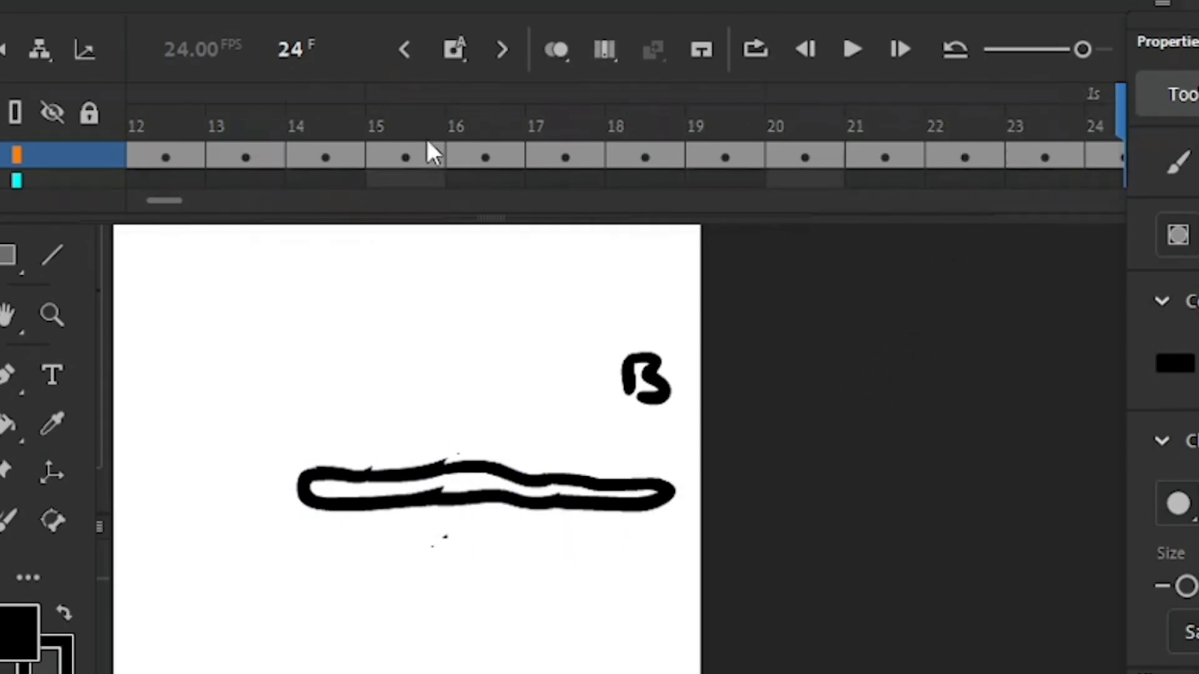
pyautogui.scroll(-5, 1087, 48)
pyautogui.scroll(6, 1087, 48)
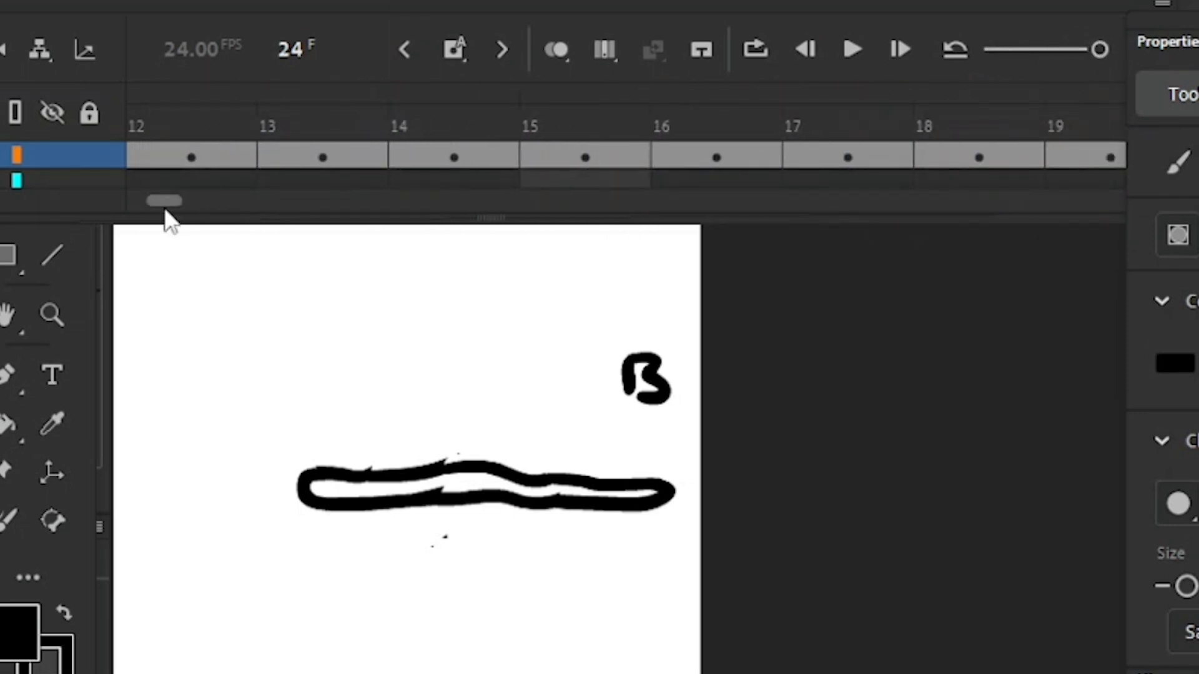
pyautogui.moveTo(163, 200); pyautogui.dragTo(147, 201)
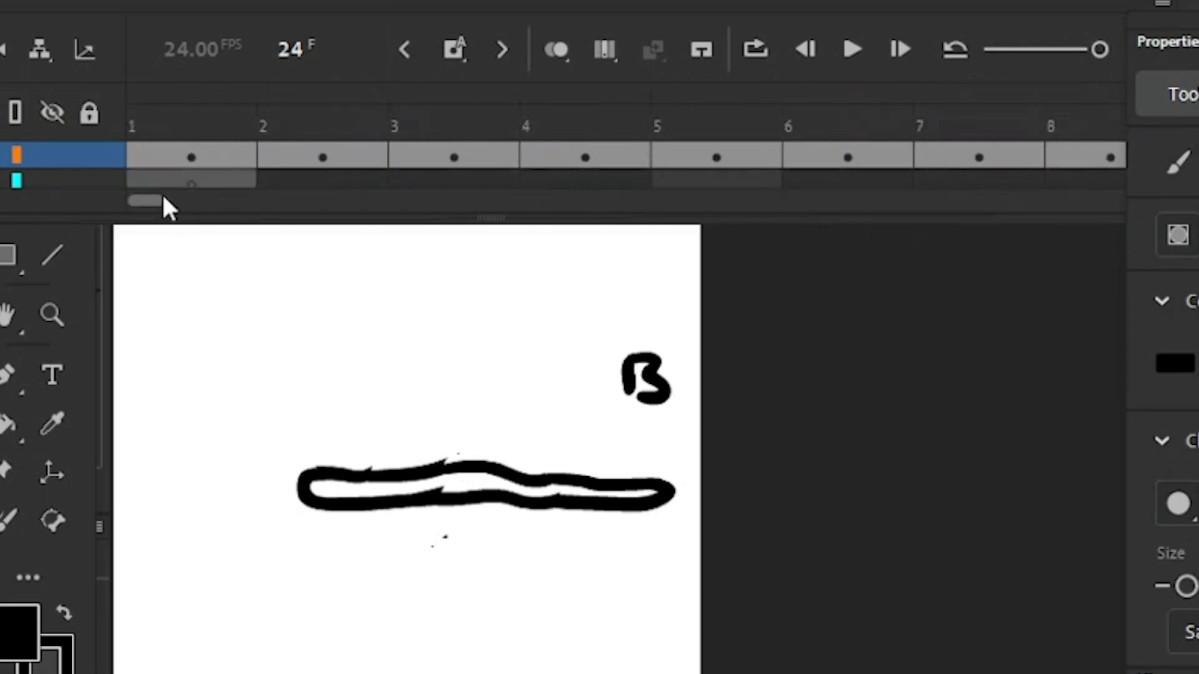
pyautogui.click(165, 97)
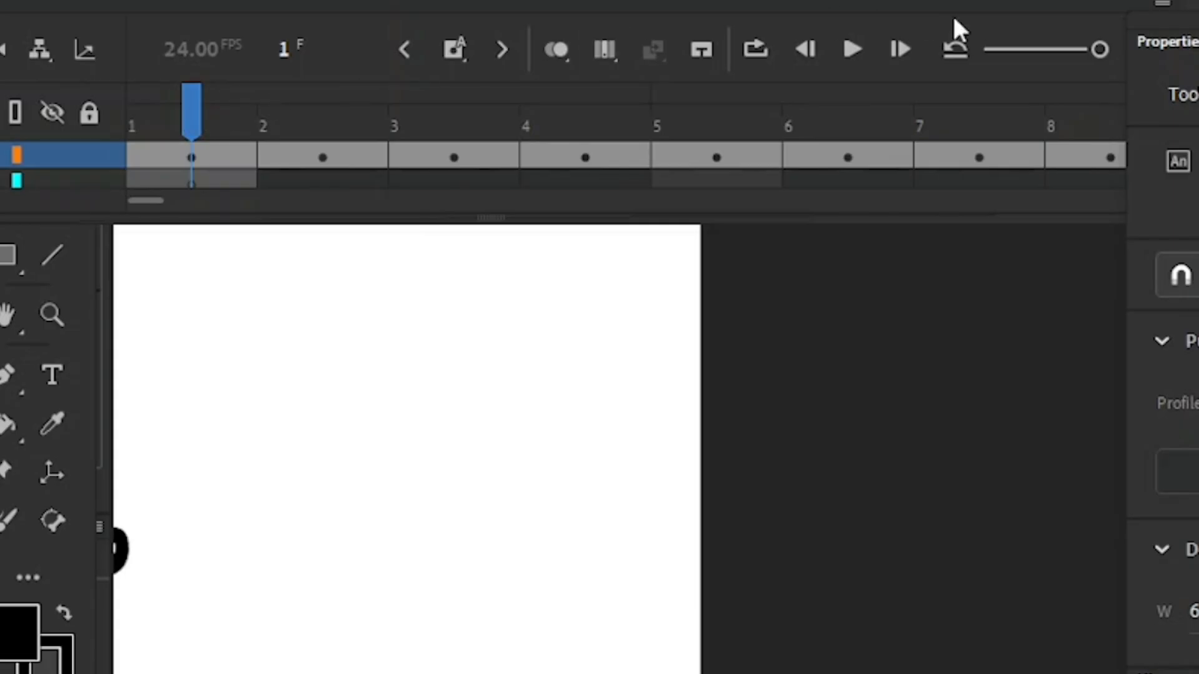
pyautogui.hotkey('ctrl', '-')
pyautogui.hotkey('ctrl', '=')
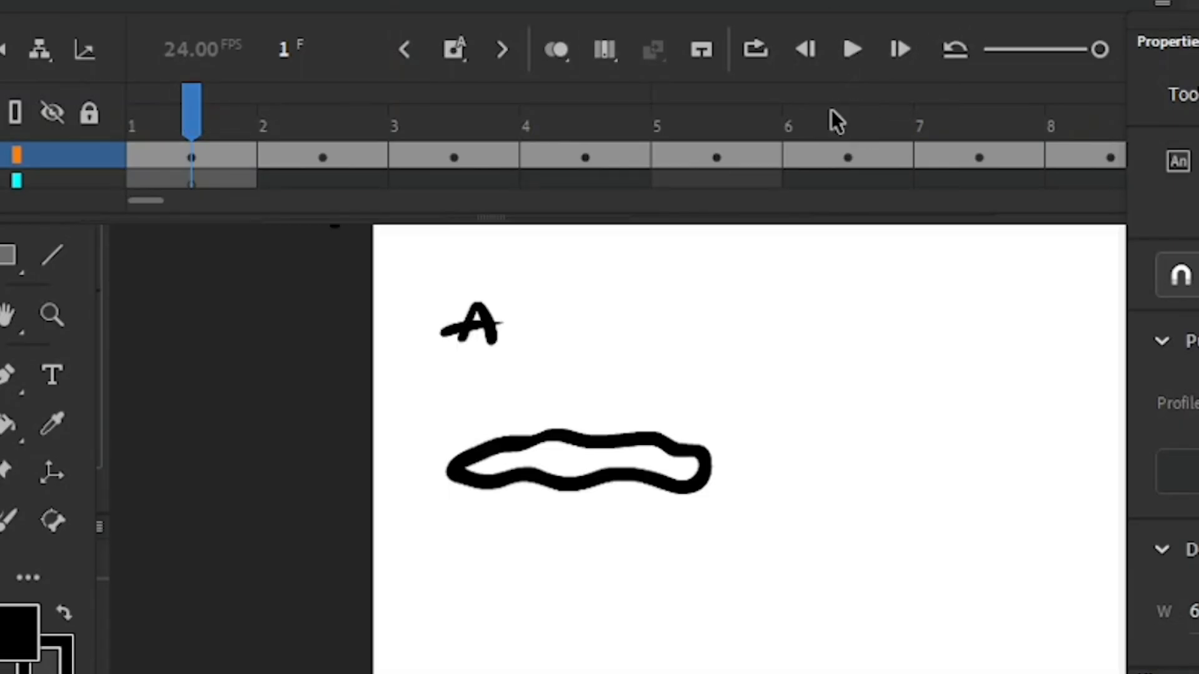
pyautogui.moveTo(1083, 629); pyautogui.dragTo(820, 673)
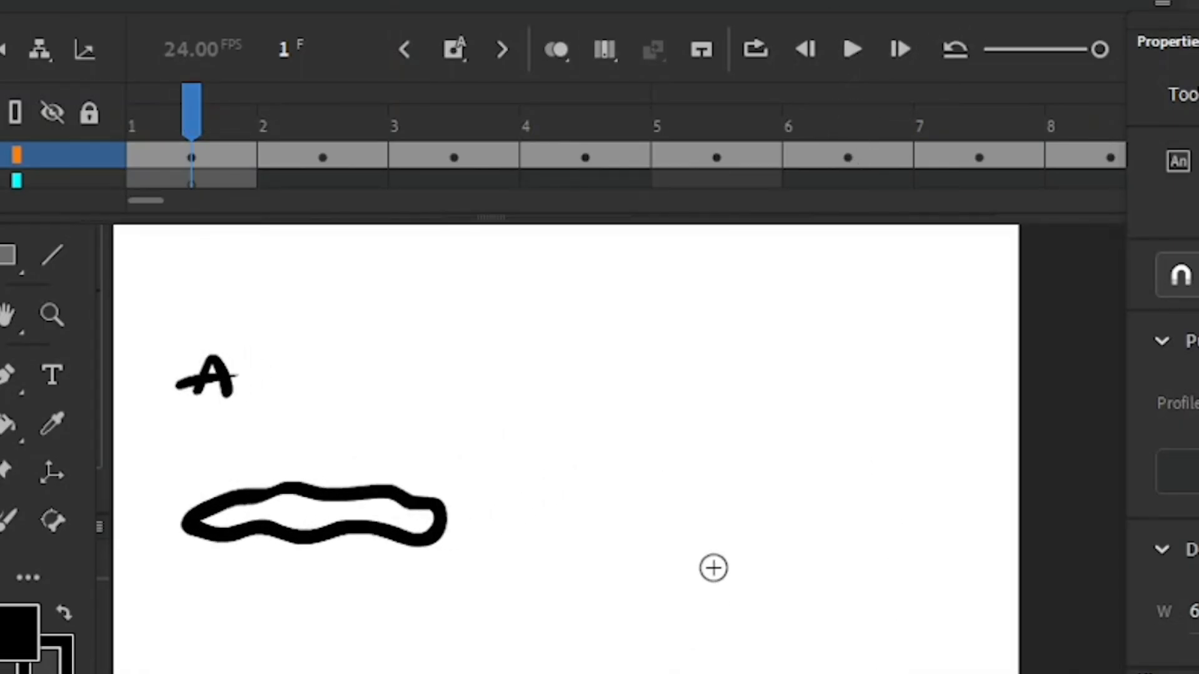
# Step: Play the animation from frame 1, pause it, and return to frame 1 with the timeline fully zoomed out
pyautogui.click(851, 52)
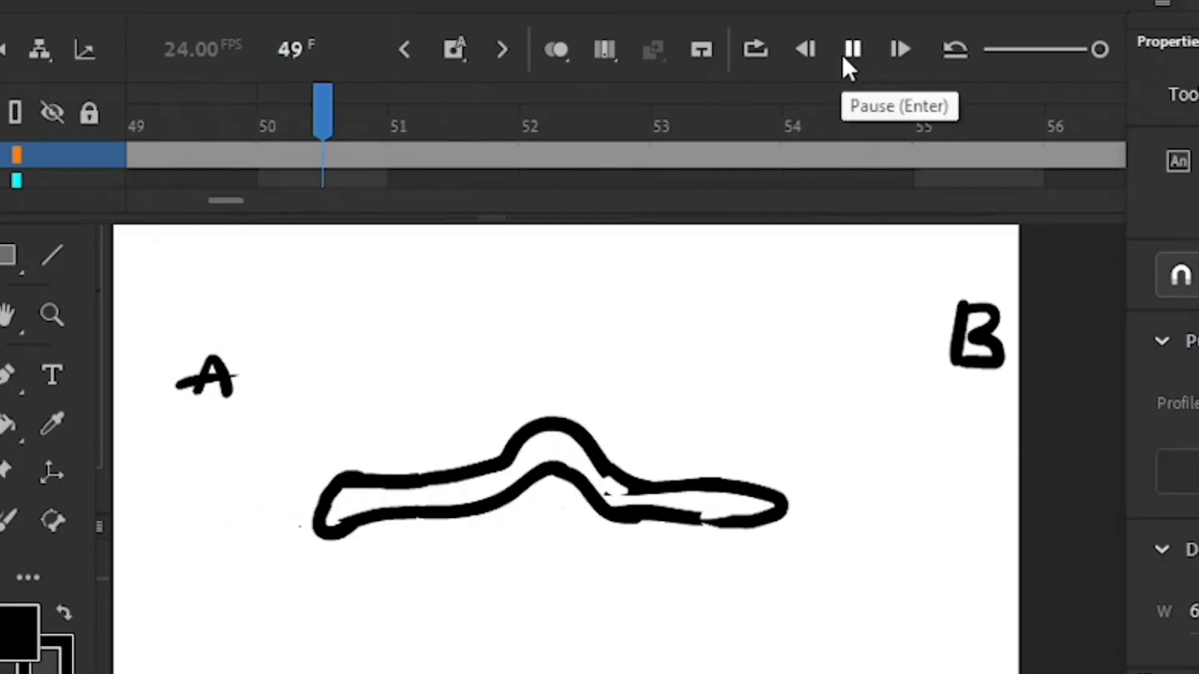
pyautogui.click(846, 56)
pyautogui.moveTo(250, 194); pyautogui.dragTo(37, 214)
pyautogui.moveTo(1098, 50); pyautogui.dragTo(962, 50)
pyautogui.click(186, 91)
pyautogui.moveTo(187, 97); pyautogui.dragTo(48, 121)
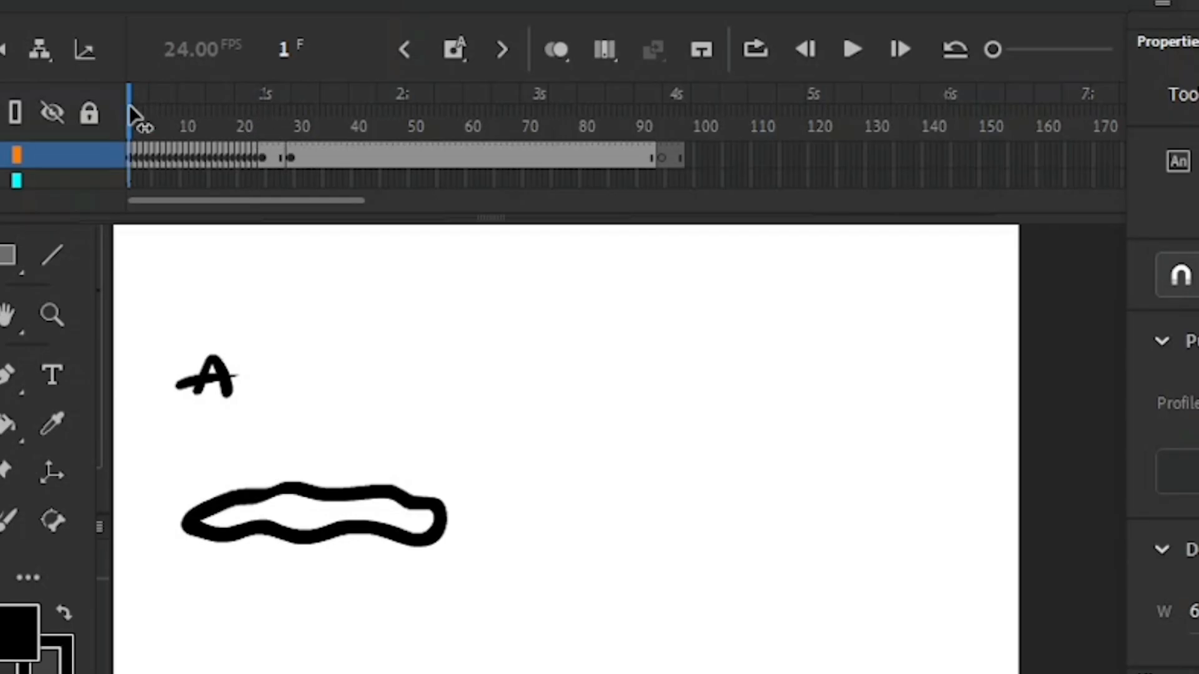
# Step: Step through the animation frame by frame from frame 1 to frame 24 to check the worm's movement
pyautogui.press('.')
pyautogui.press('.')
pyautogui.press('.')
pyautogui.press('.')
pyautogui.press('.')
pyautogui.press('.')
pyautogui.press('.')
pyautogui.press('.')
pyautogui.press('.')
pyautogui.press('.')
pyautogui.press('.')
pyautogui.press('.')
pyautogui.press('.')
pyautogui.press('.')
pyautogui.press('.')
pyautogui.press('.')
pyautogui.press('.')
pyautogui.press('.')
pyautogui.press('.')
pyautogui.press('.')
pyautogui.press(',')
pyautogui.press(',')
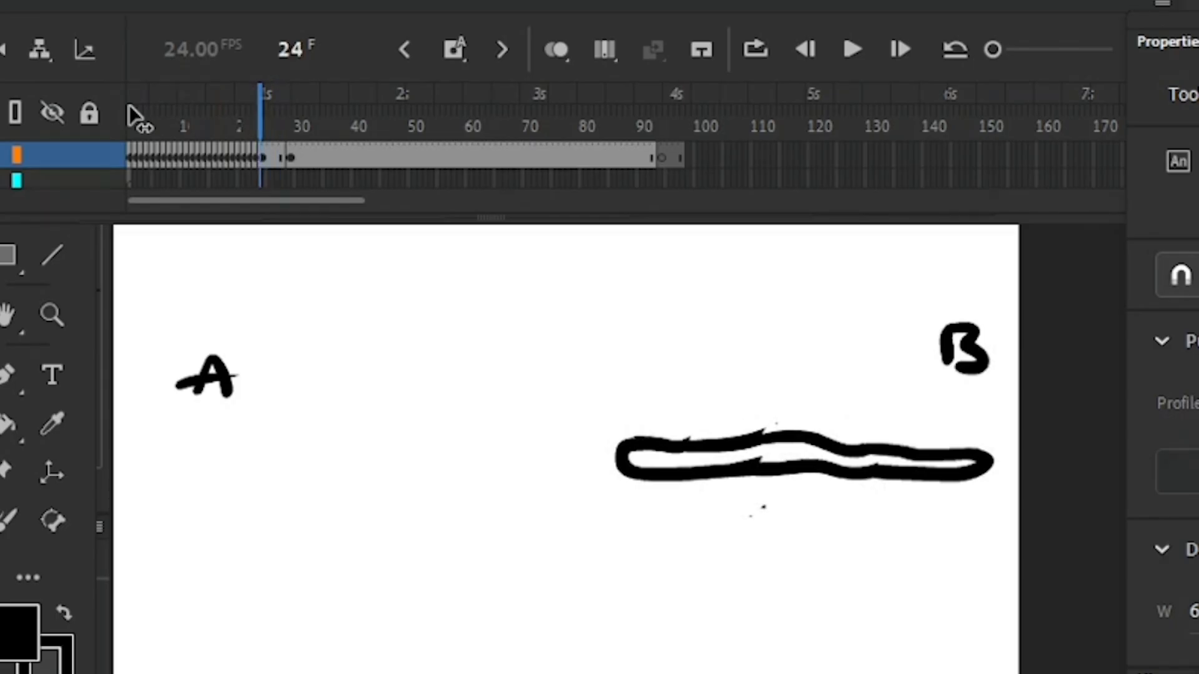
# Step: Check the frames just after frame 24, step back through them, and return to frame 1
pyautogui.moveTo(261, 105)
pyautogui.mouseDown()
pyautogui.moveTo(129, 105)
pyautogui.moveTo(288, 105)
pyautogui.mouseUp()
pyautogui.press('.')
pyautogui.press('.')
pyautogui.press(',')
pyautogui.press(',')
pyautogui.press(',')
pyautogui.press(',')
pyautogui.press(',')
pyautogui.press(',')
pyautogui.moveTo(260, 104); pyautogui.dragTo(130, 104)
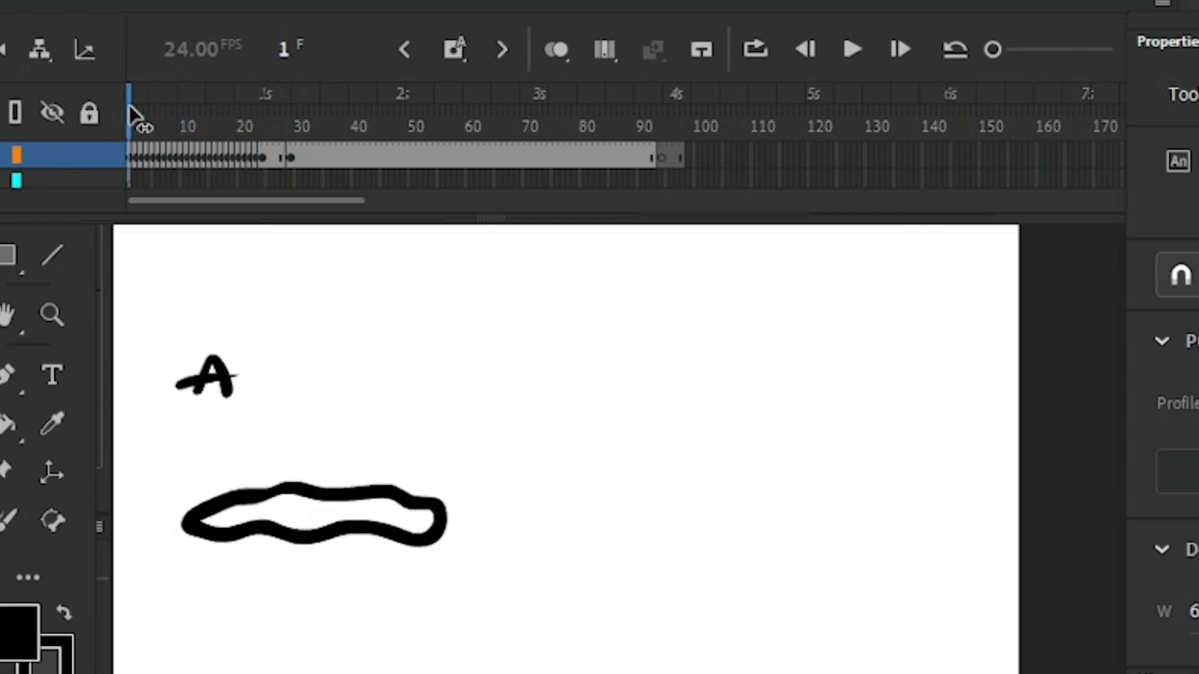
# Step: Play the animation from frame 1, pause it, and scrub to frame 24
pyautogui.click(852, 50)
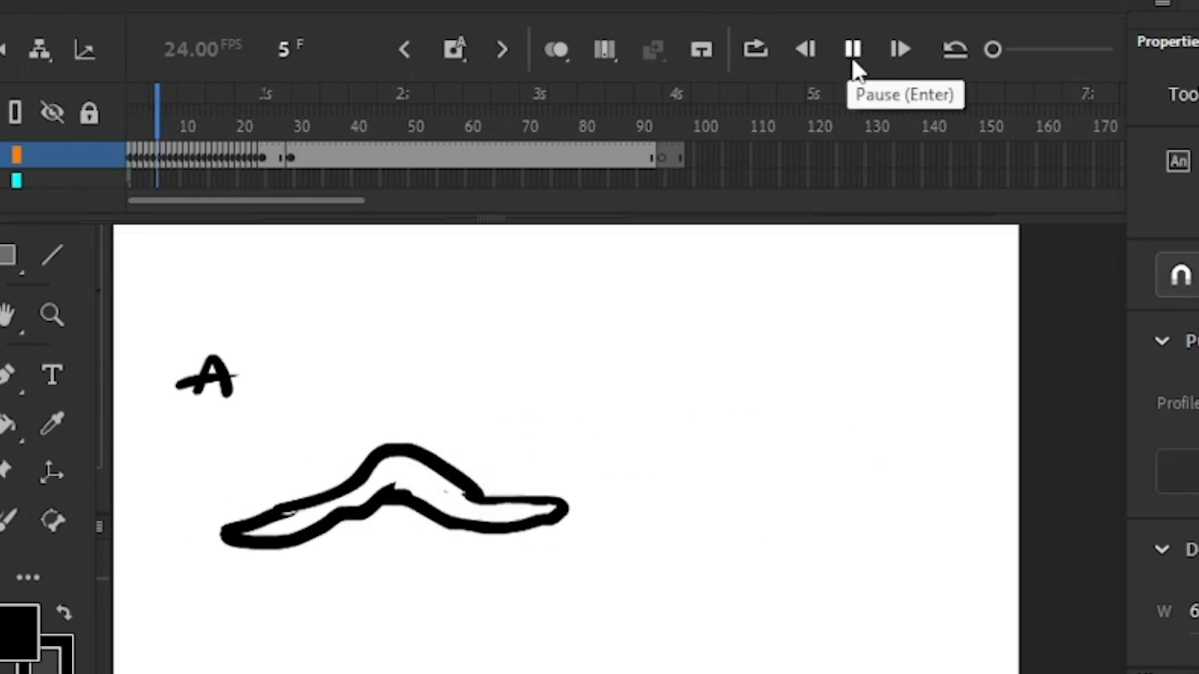
pyautogui.click(853, 60)
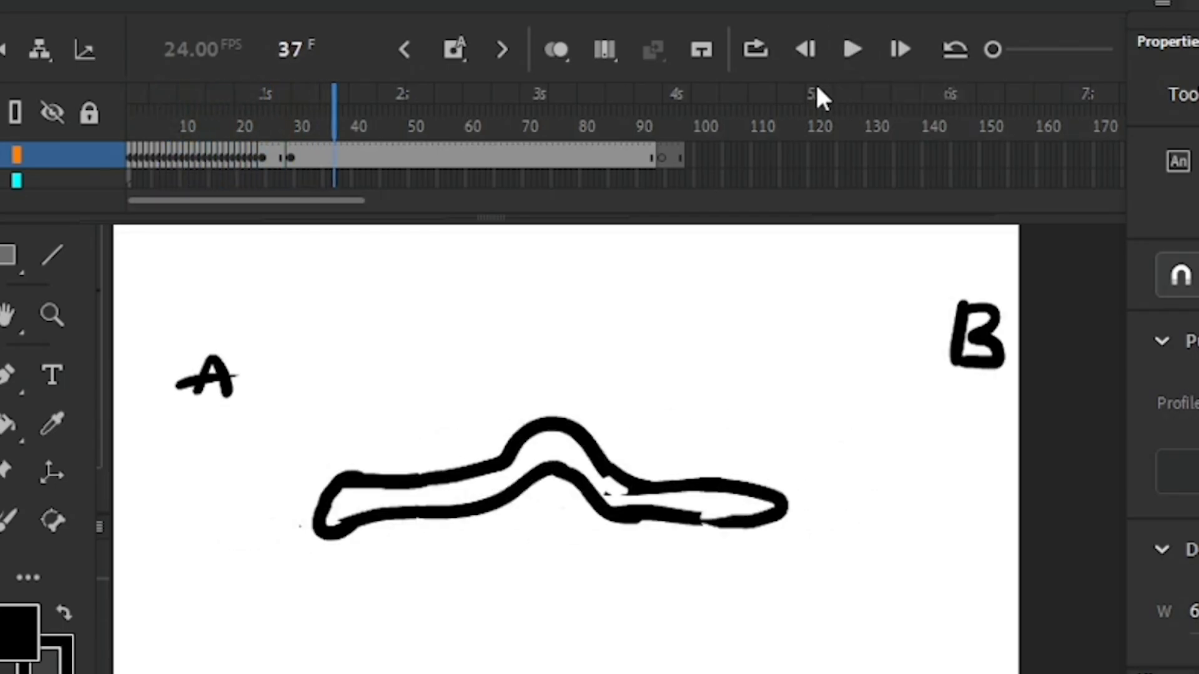
pyautogui.moveTo(144, 118)
pyautogui.mouseDown()
pyautogui.moveTo(130, 118)
pyautogui.moveTo(271, 119)
pyautogui.moveTo(260, 119)
pyautogui.mouseUp()
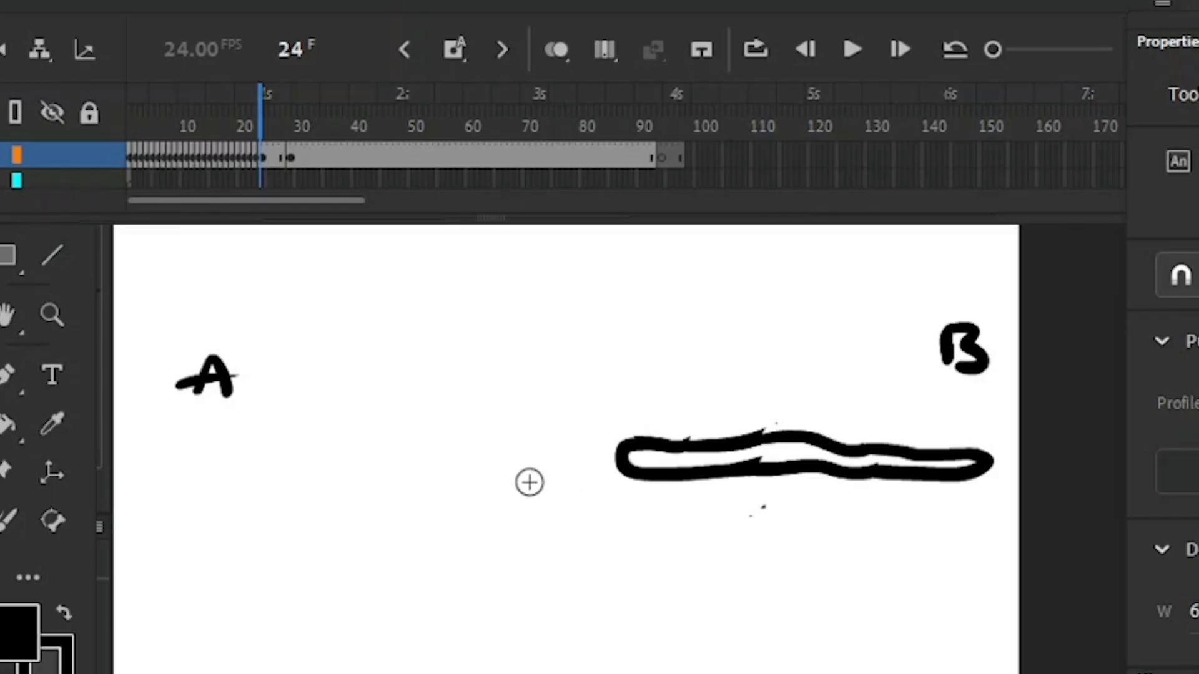
# Step: Activate the Free Transform tool and frame the stage so that A and B are both in view
pyautogui.hotkey('ctrl', '-')
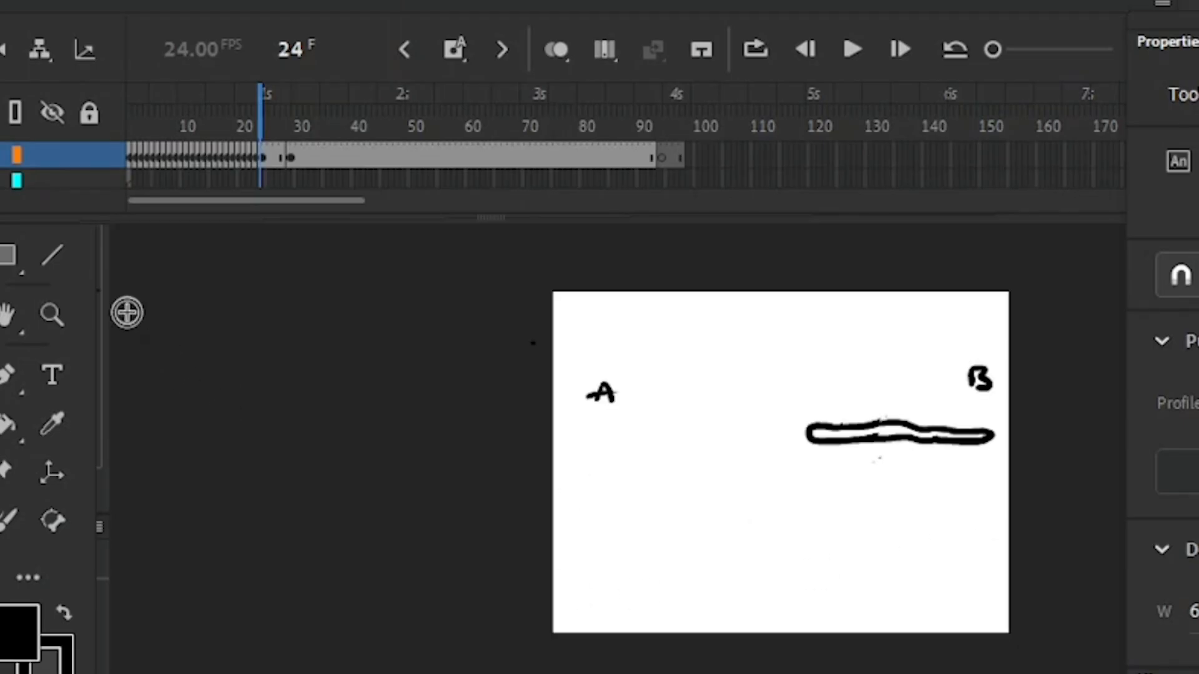
pyautogui.click(80, 277)
pyautogui.click(60, 148)
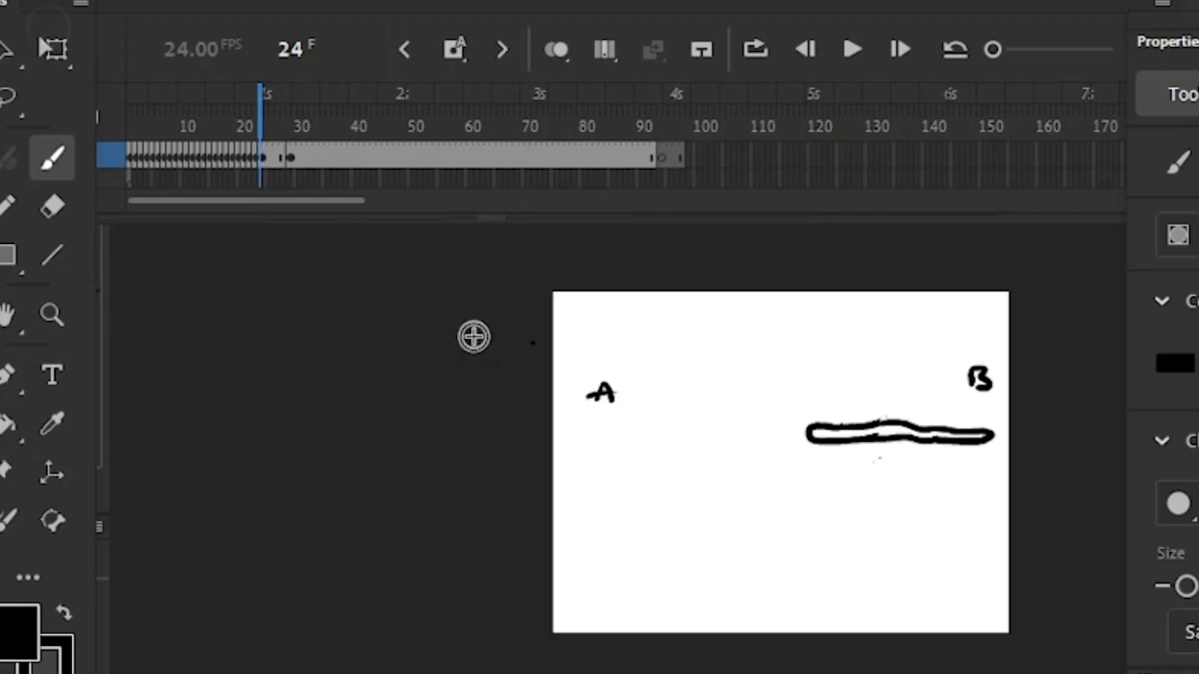
pyautogui.click(47, 45)
pyautogui.moveTo(800, 554); pyautogui.dragTo(665, 673)
pyautogui.hotkey('ctrl', '=')
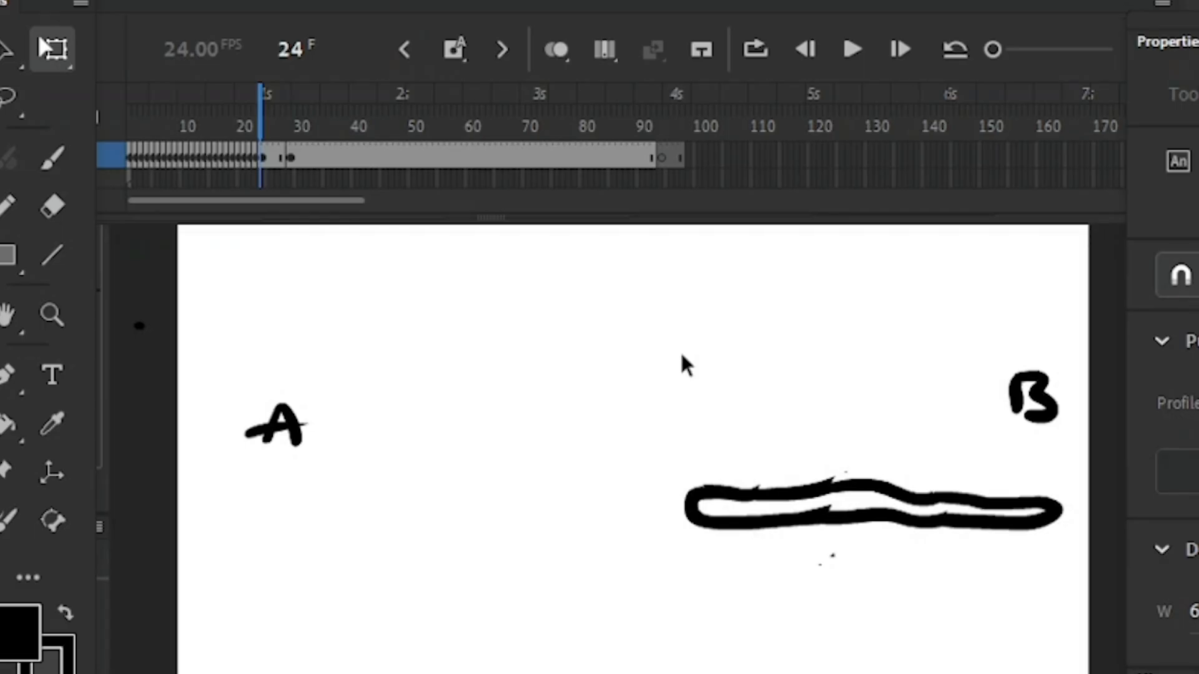
# Step: Replay the animation from frame 1, pause it, and rewind to frame 1
pyautogui.moveTo(259, 123); pyautogui.dragTo(102, 140)
pyautogui.click(771, 103)
pyautogui.click(773, 105)
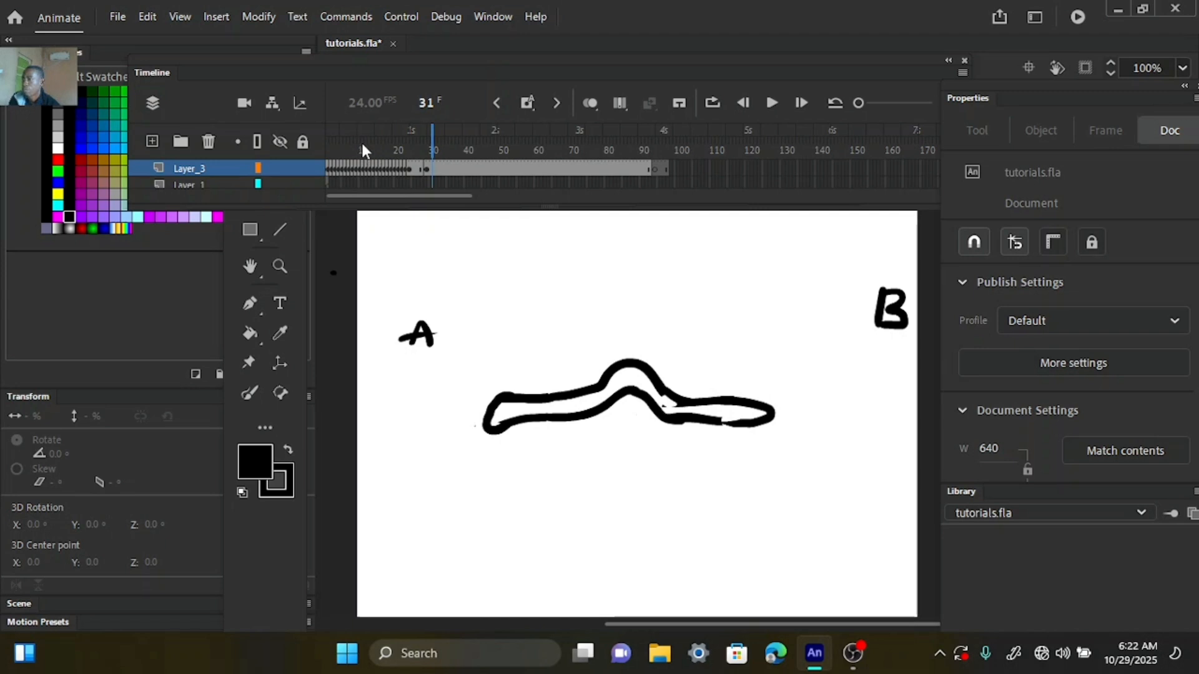
pyautogui.moveTo(362, 150); pyautogui.dragTo(276, 159)
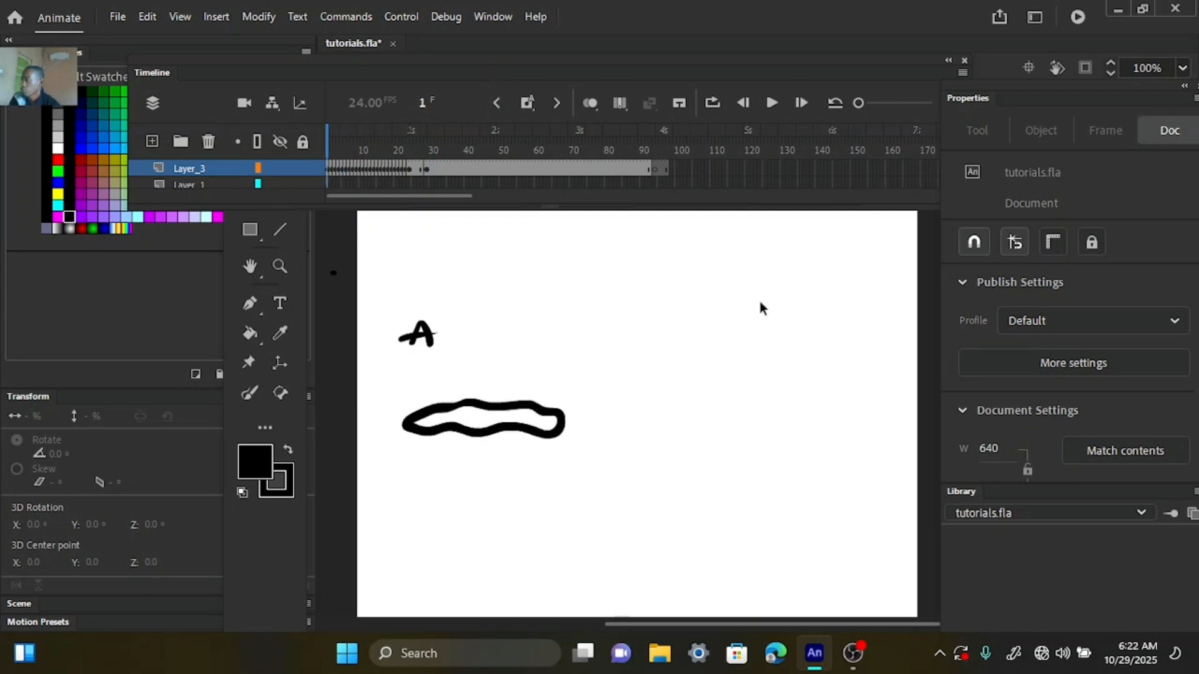